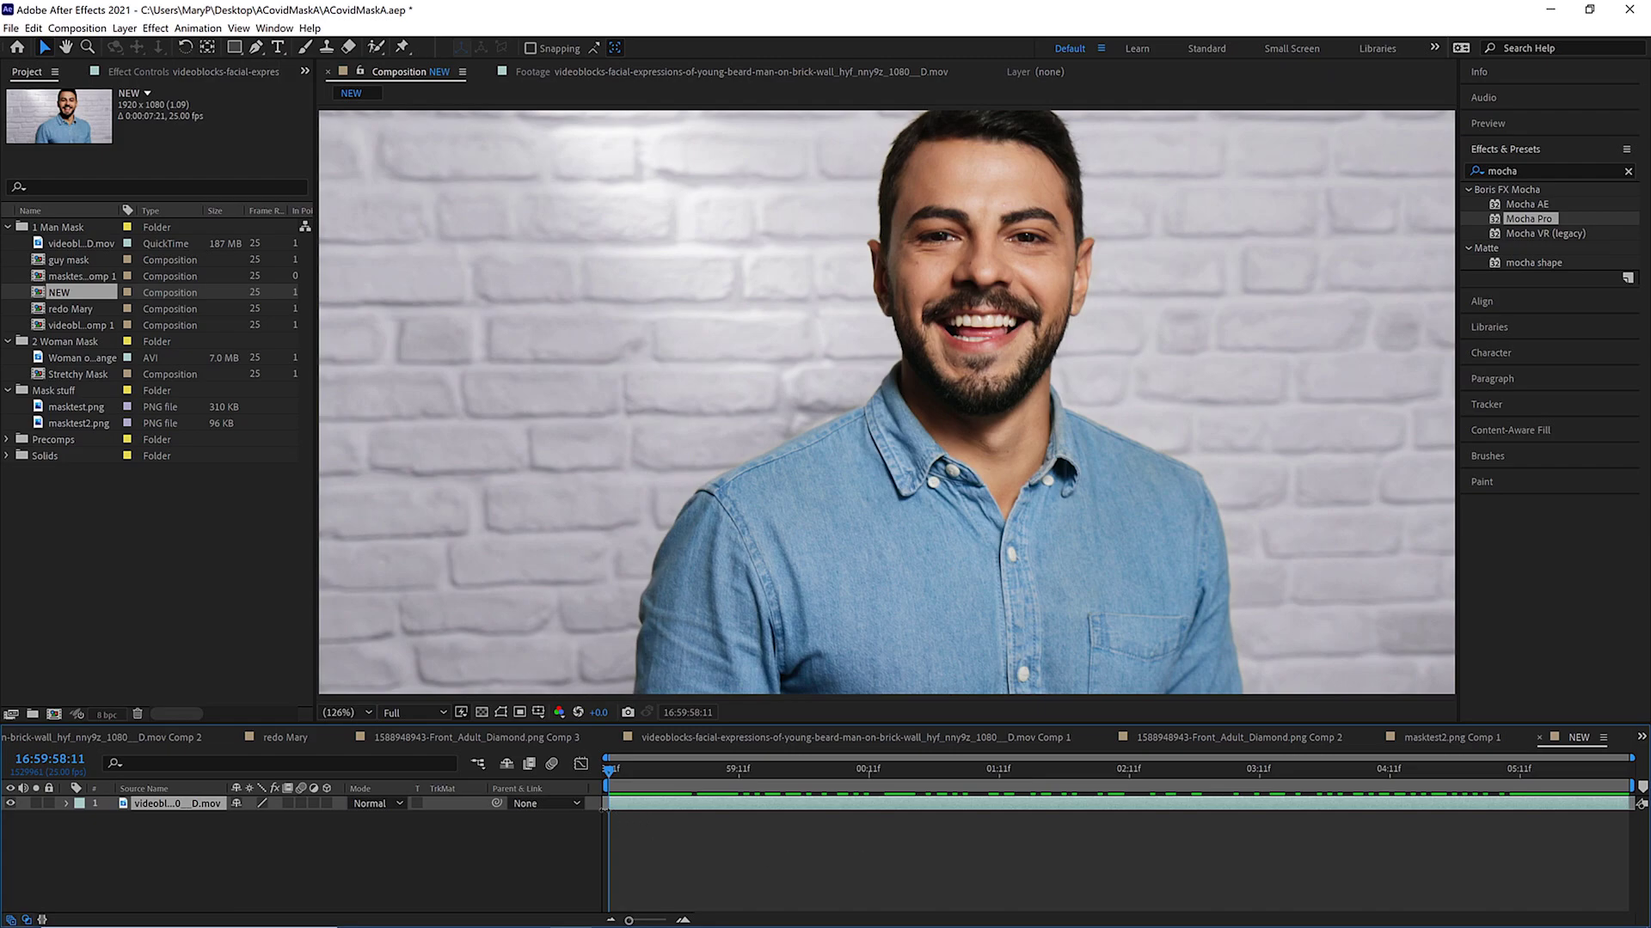
Pre-compose the man's footage layer into a new composition named 'track me'
left_click(189, 821)
left_click(189, 806)
left_click(125, 28)
left_click(163, 505)
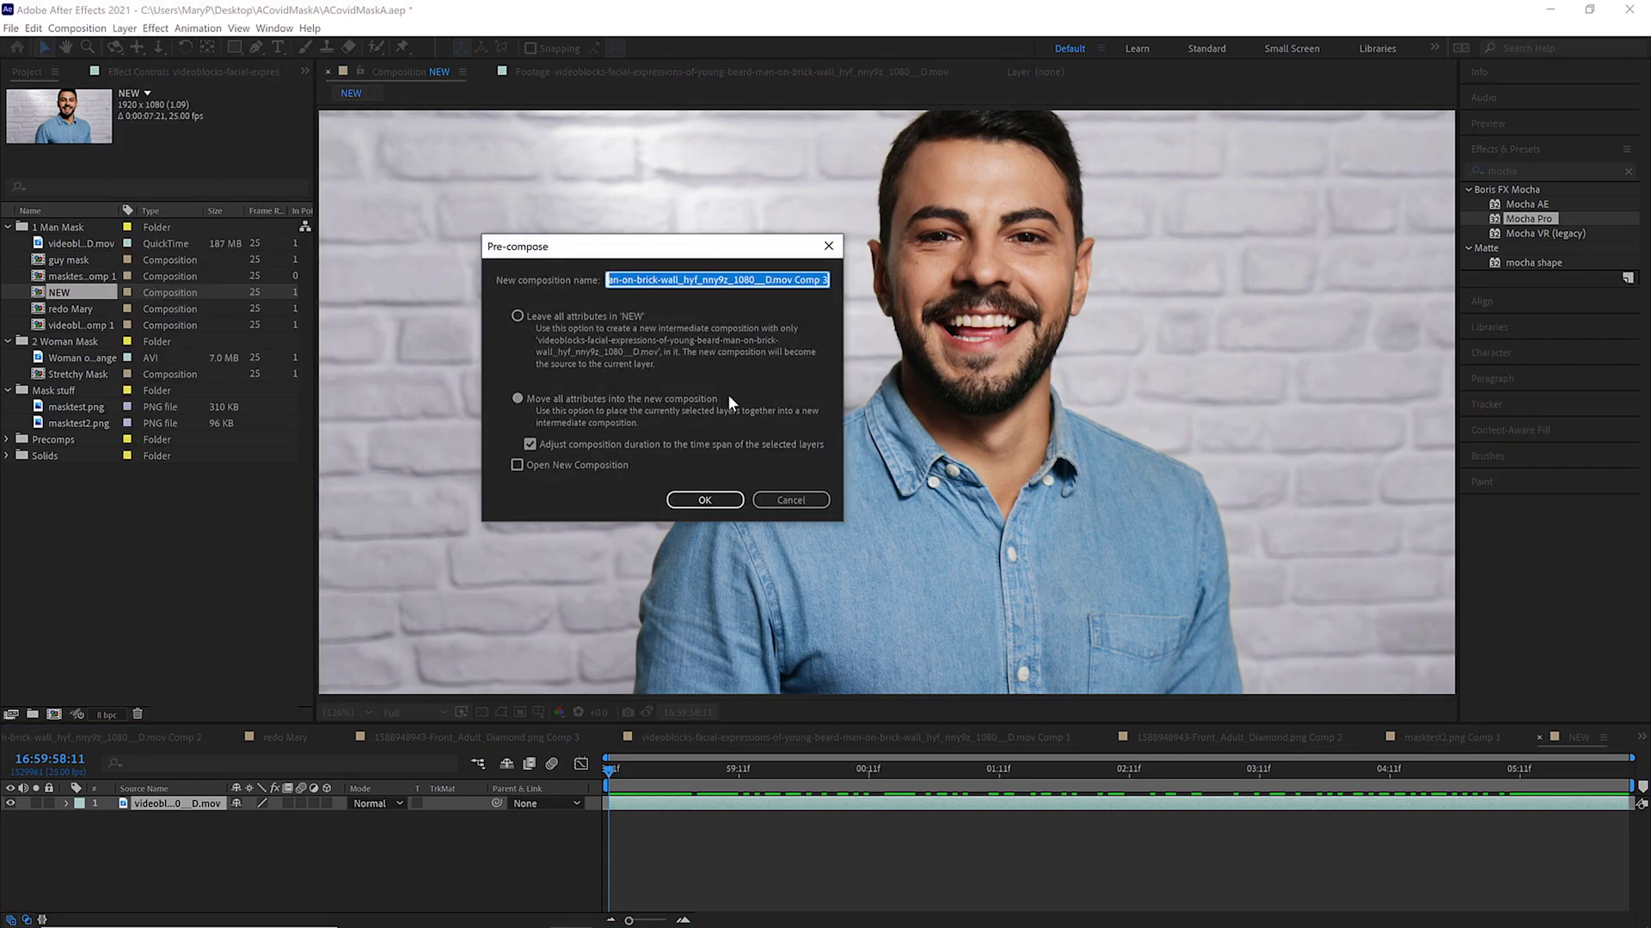
left_click(530, 445)
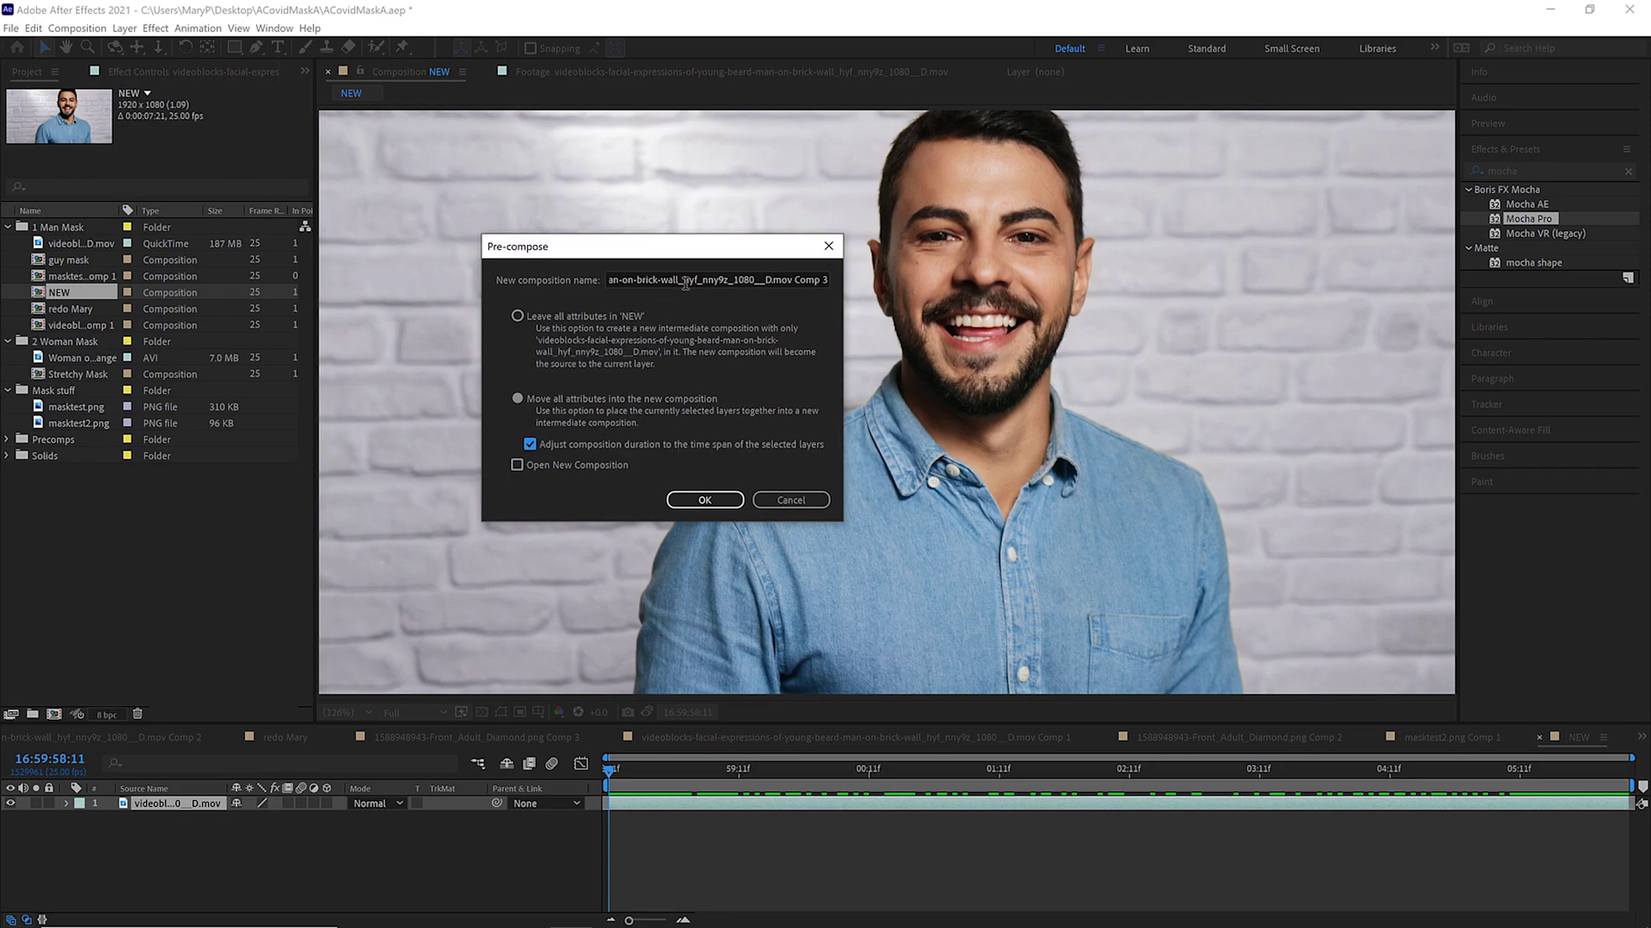
double_click(684, 281)
key("ctrl+a")
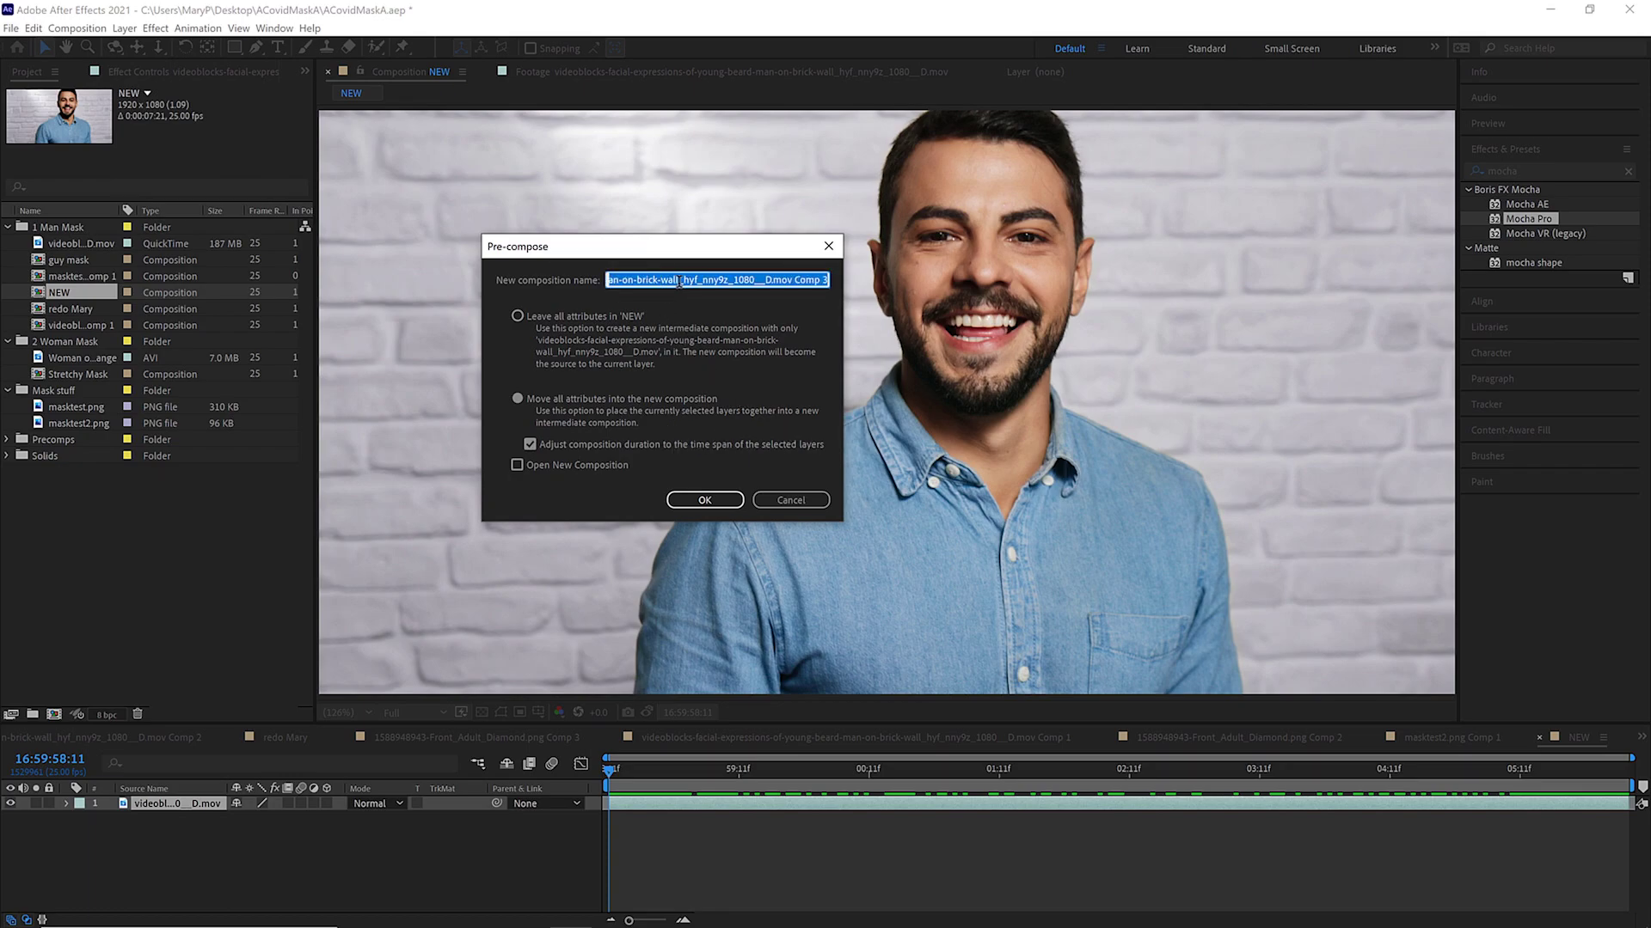
type("track me")
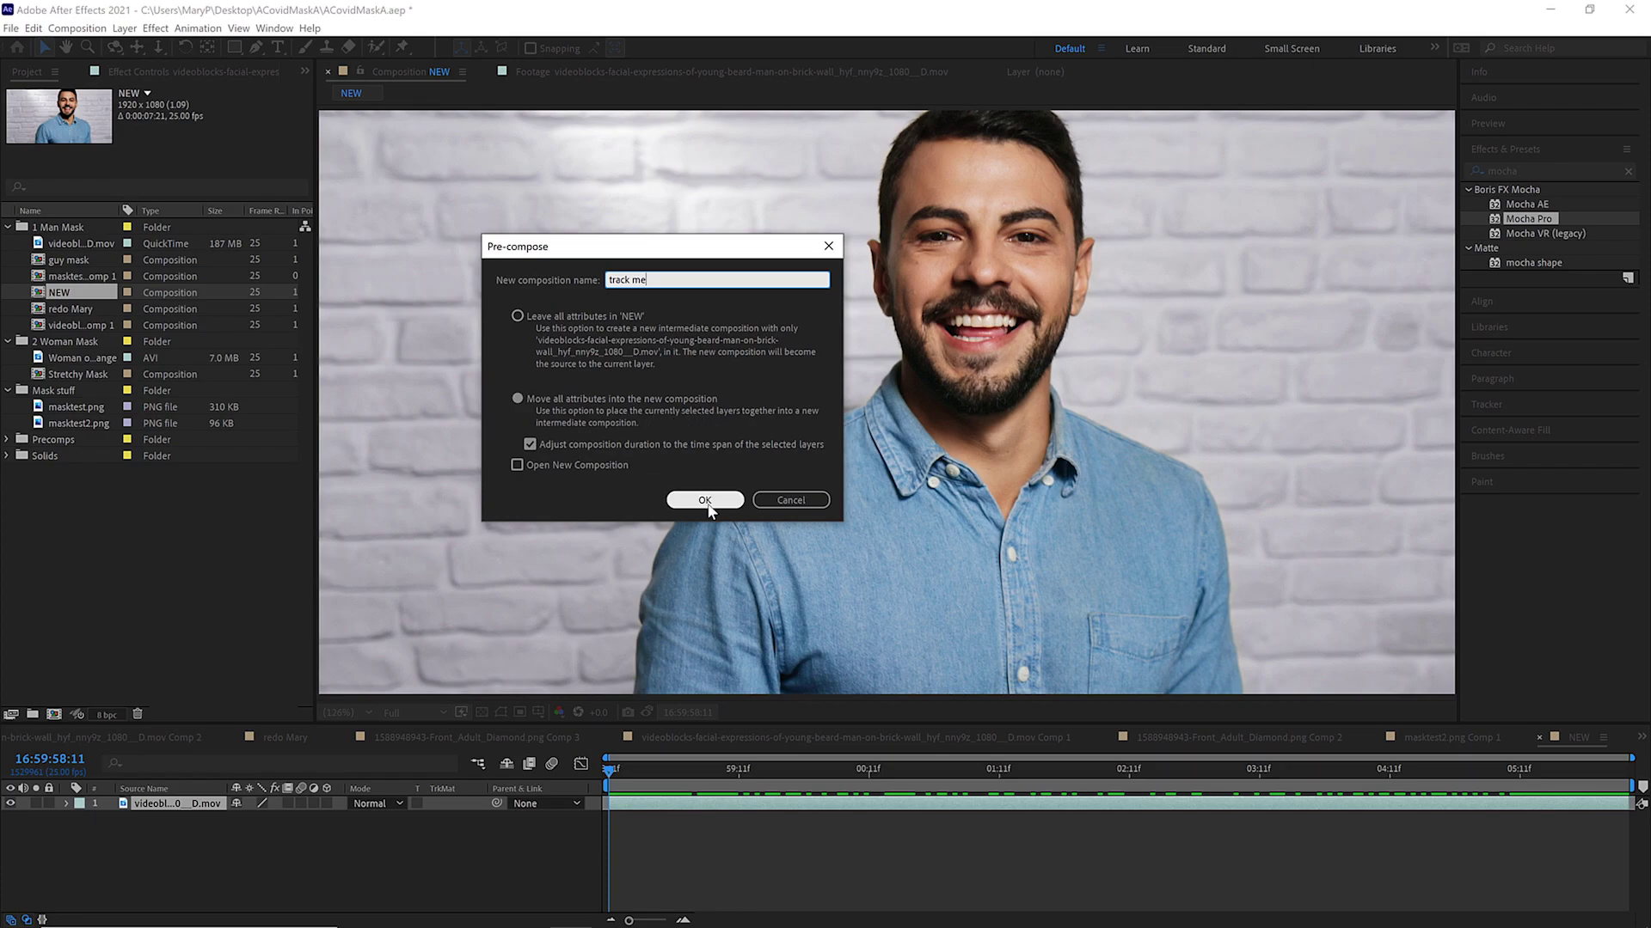
left_click(705, 500)
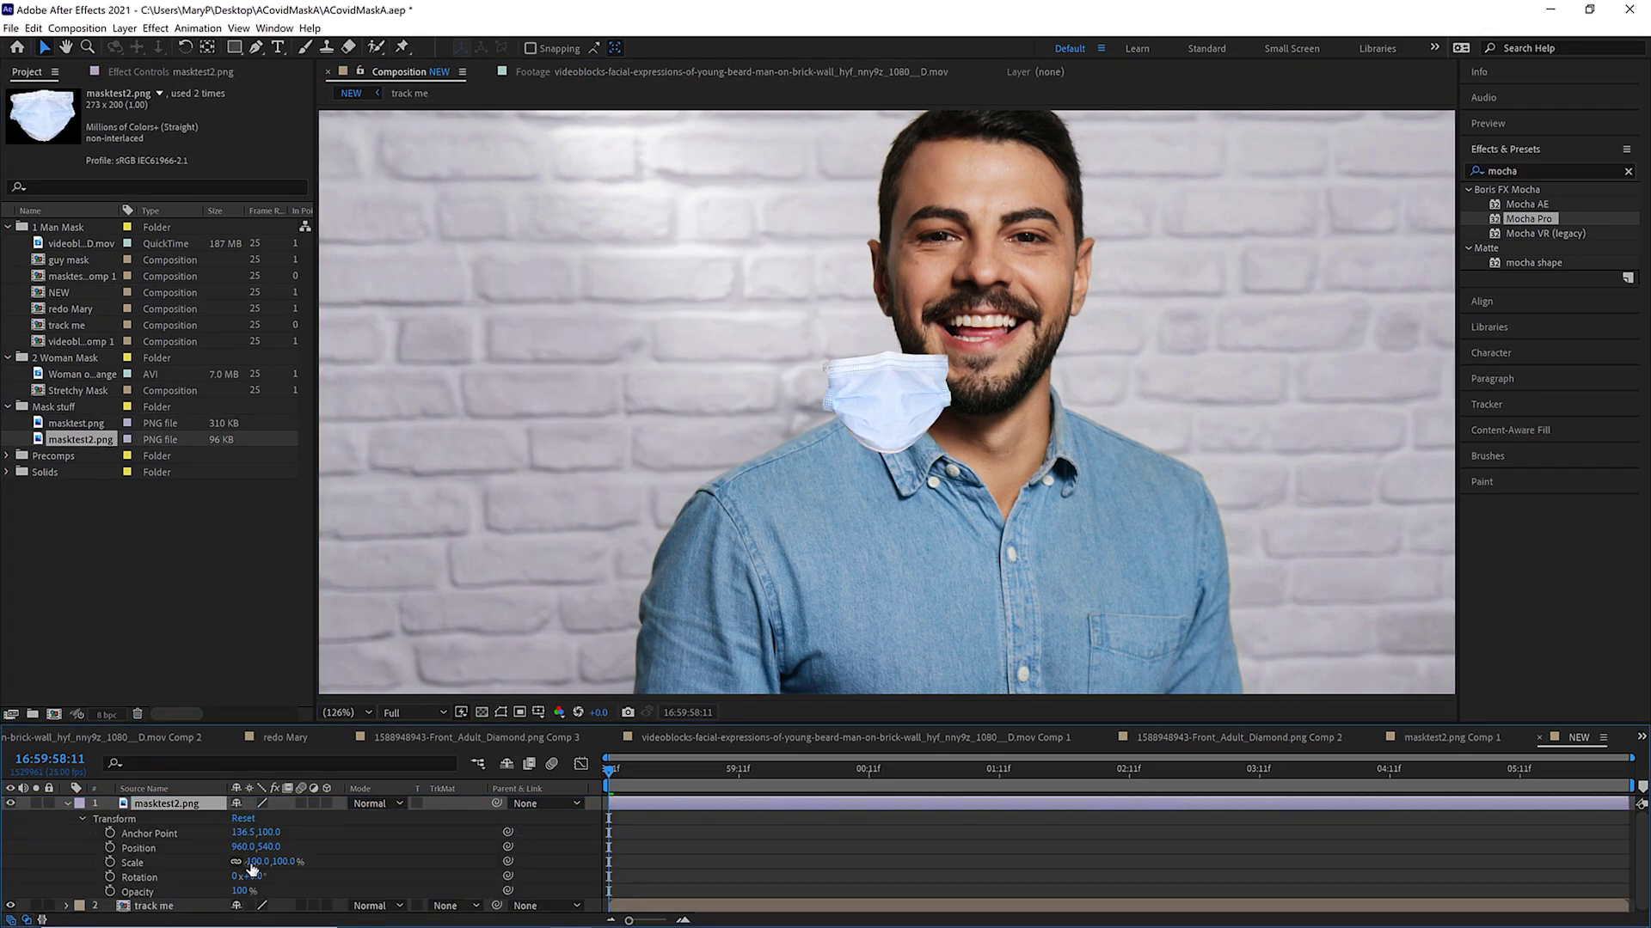
Position, scale to 164% and rotate the masktest2.png mask over the man's face
left_click_drag(234, 847, 252, 847)
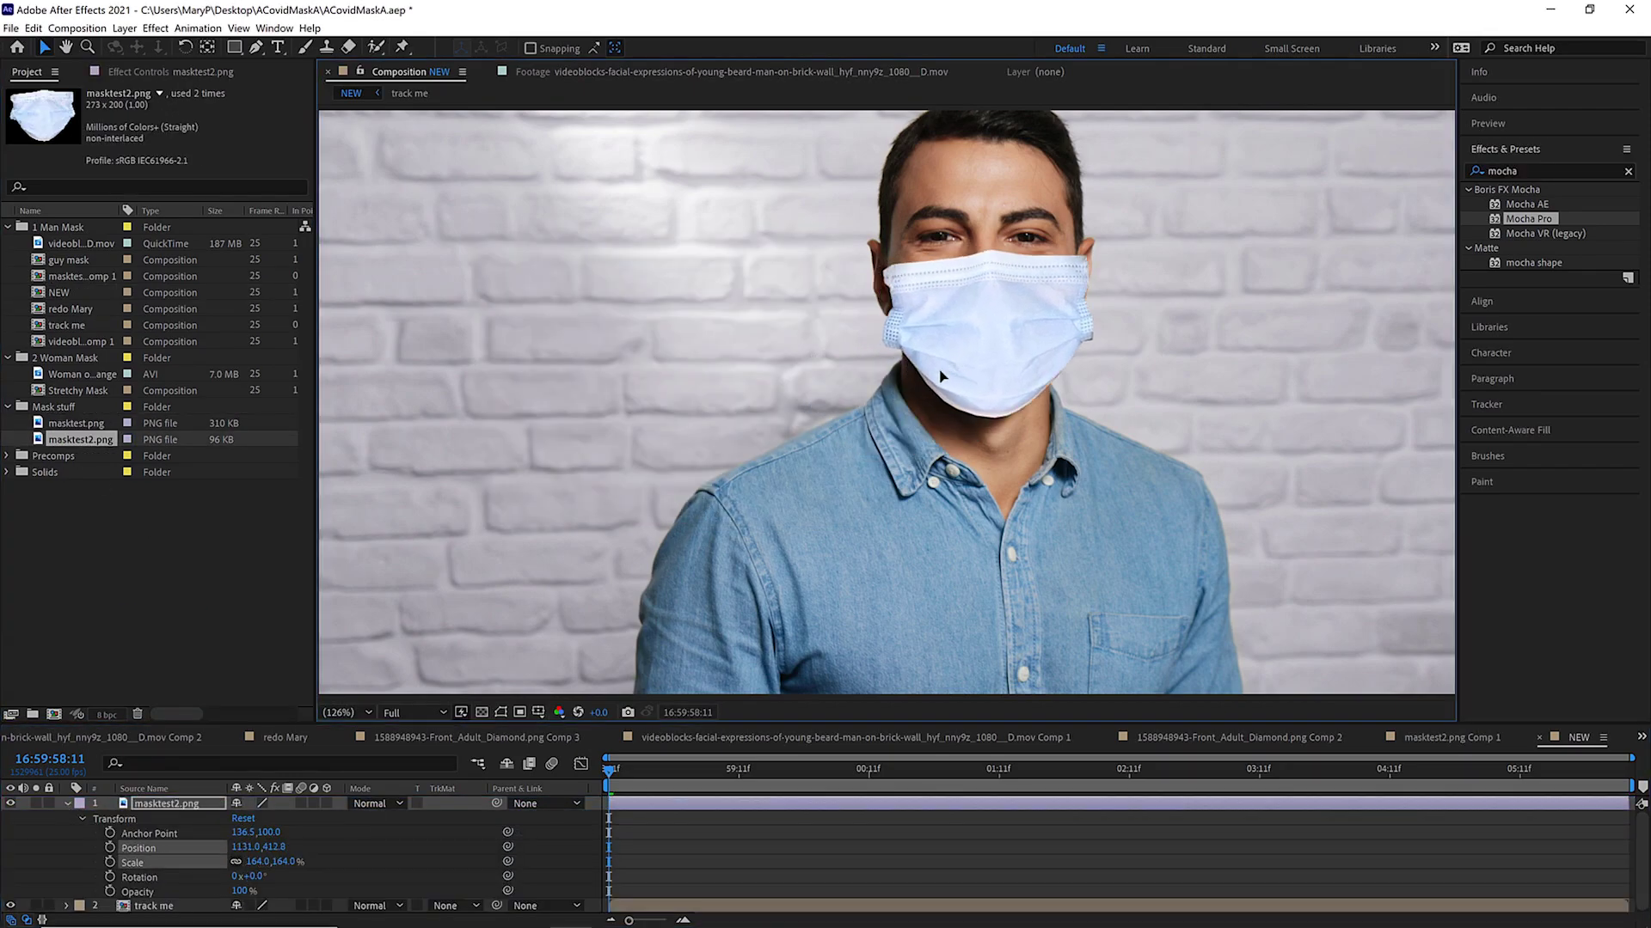
left_click_drag(943, 383, 990, 368)
left_click(66, 804)
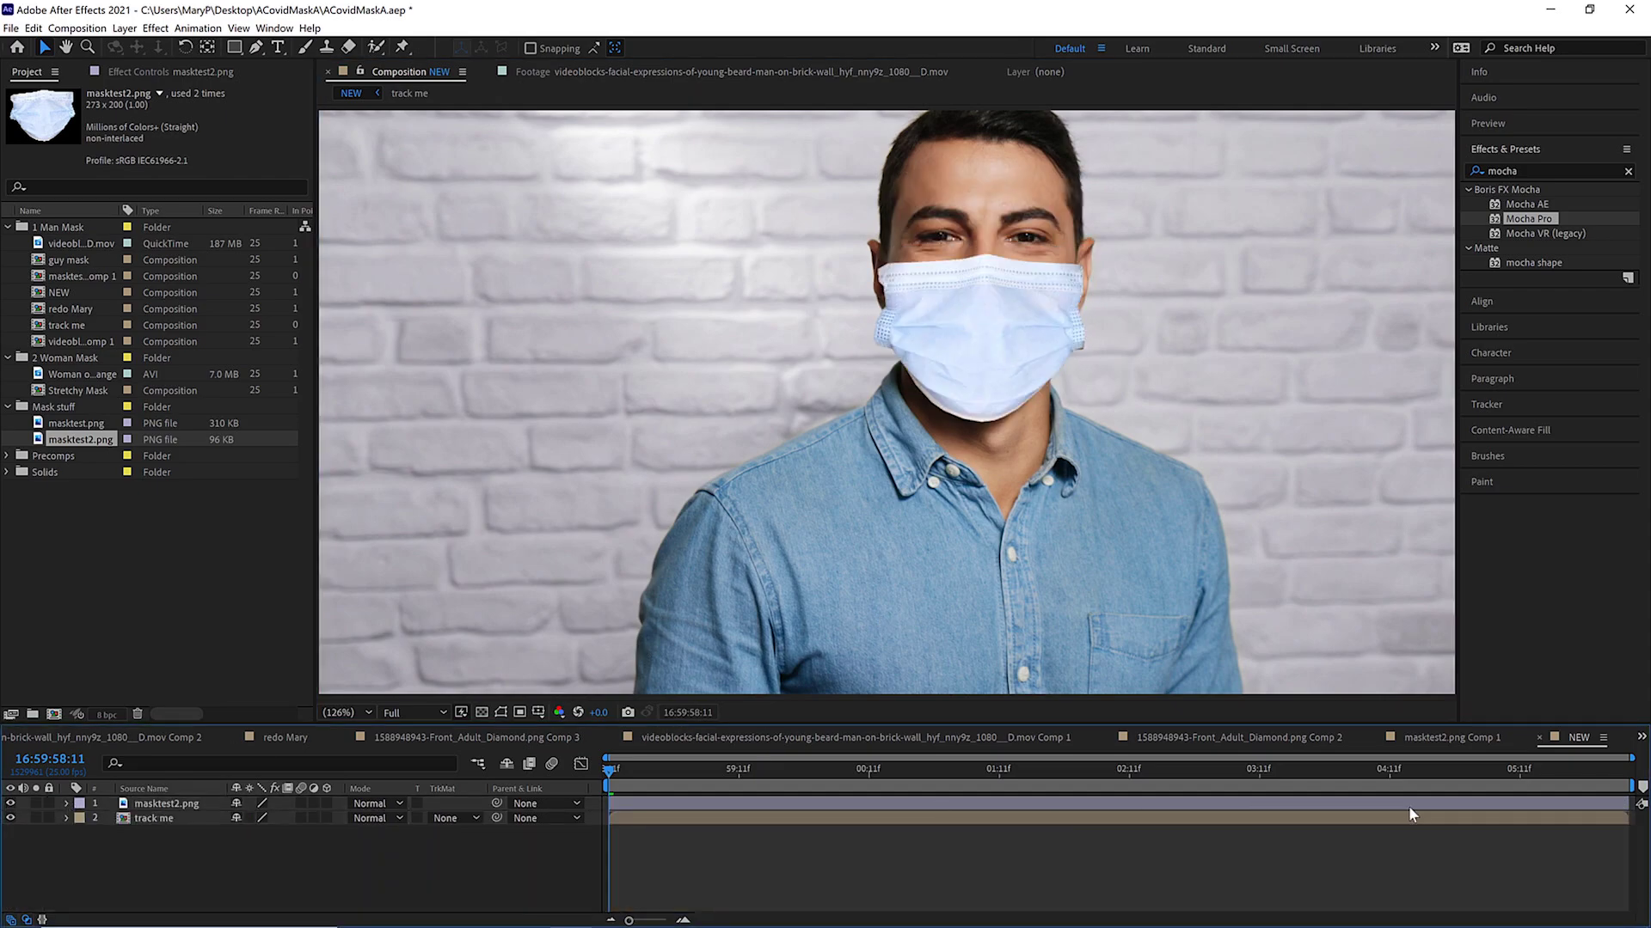
Pre-compose the masktest2.png layer into its own comp named 'Mask Insert'
left_click(564, 805)
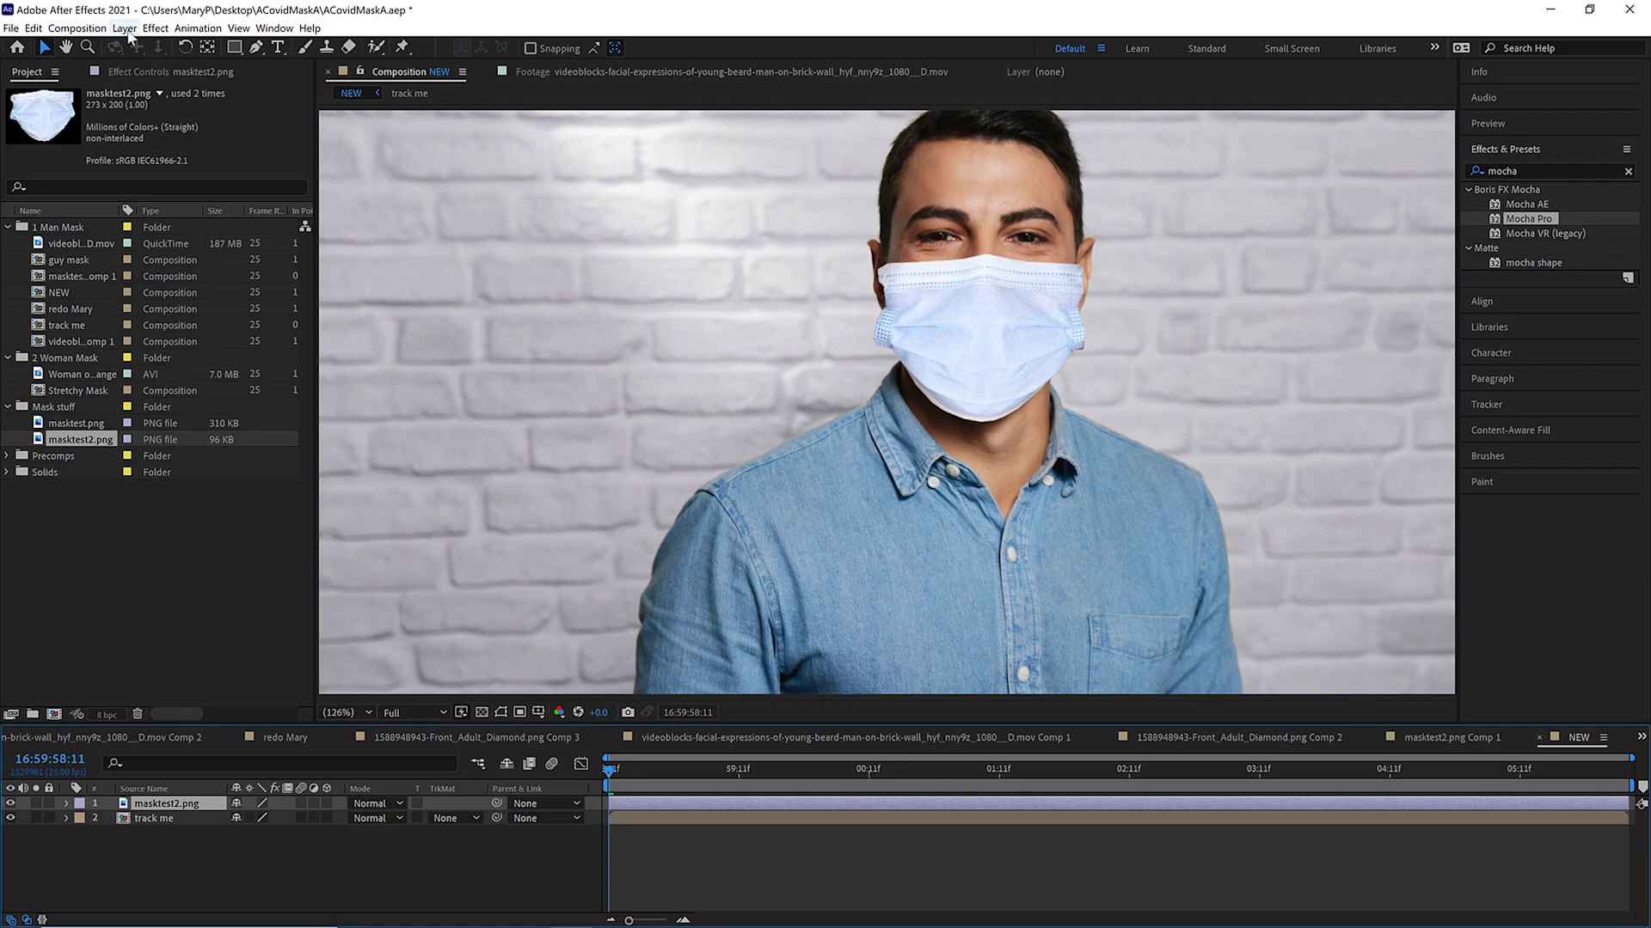
left_click(125, 28)
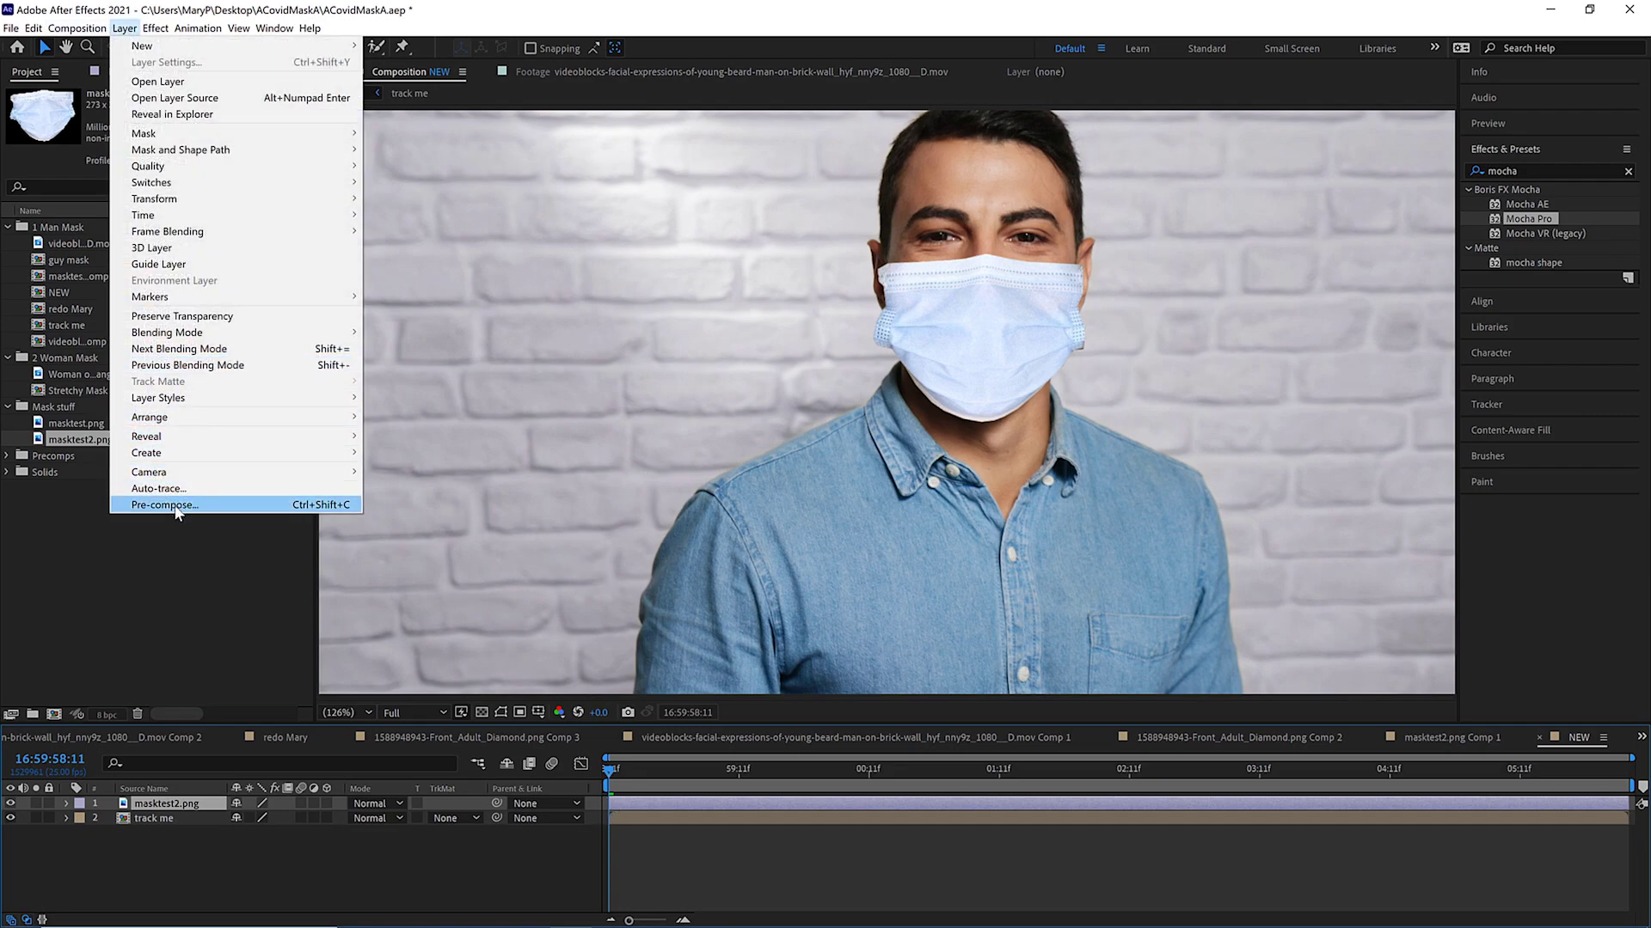
left_click(164, 504)
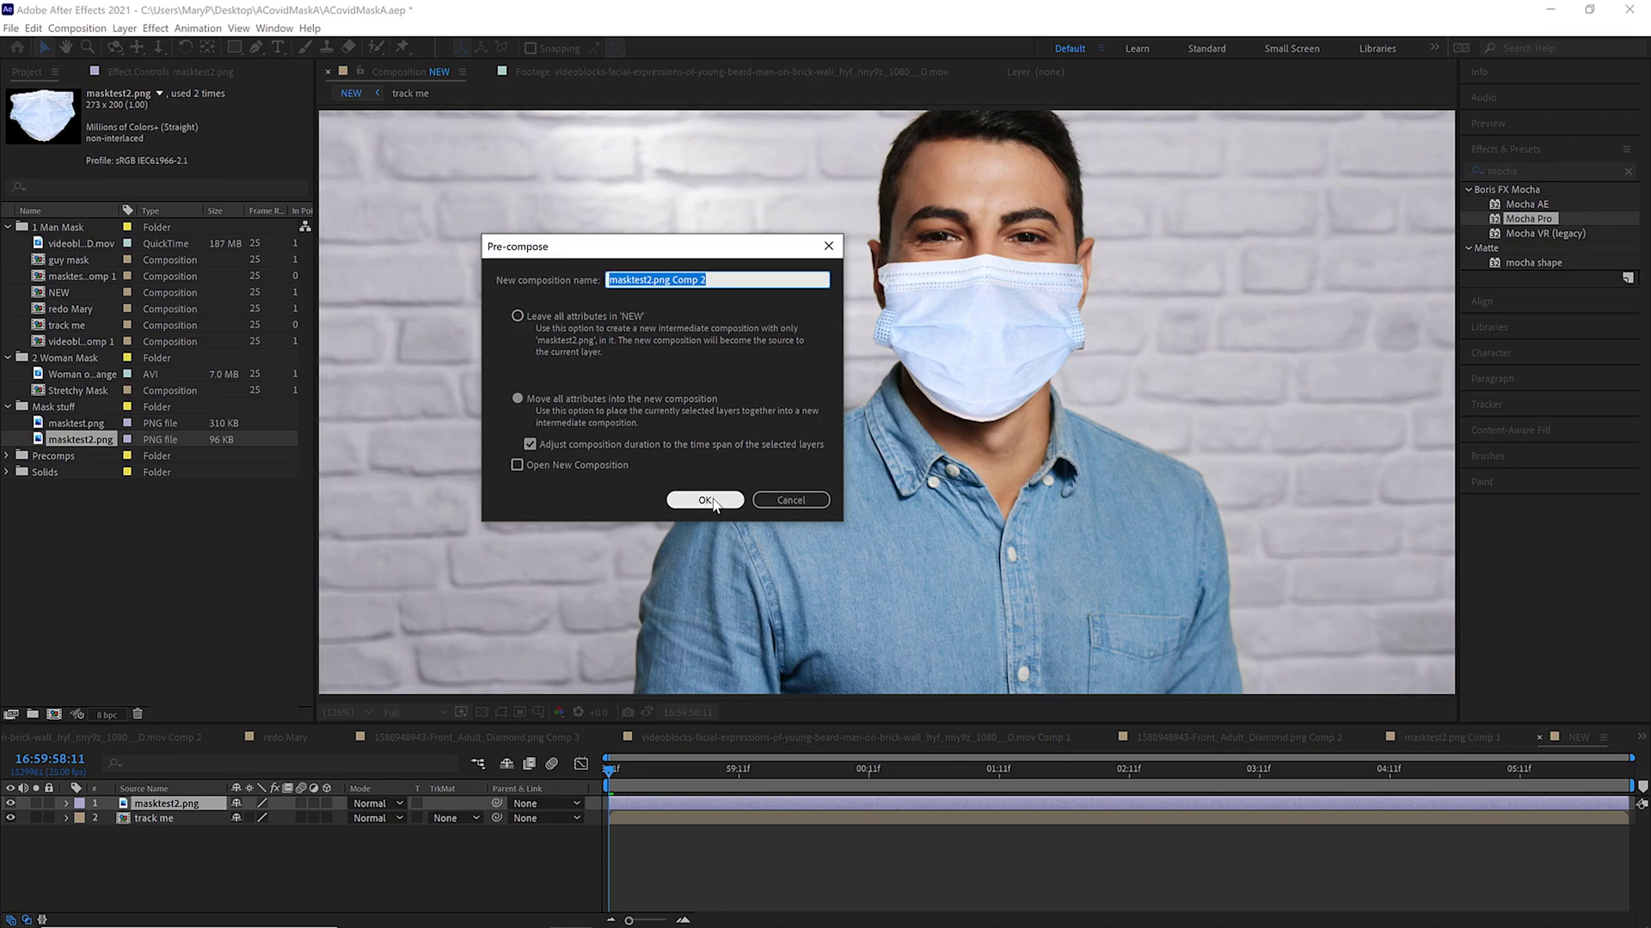
left_click_drag(730, 277, 537, 262)
type("Mask Insert")
left_click(701, 500)
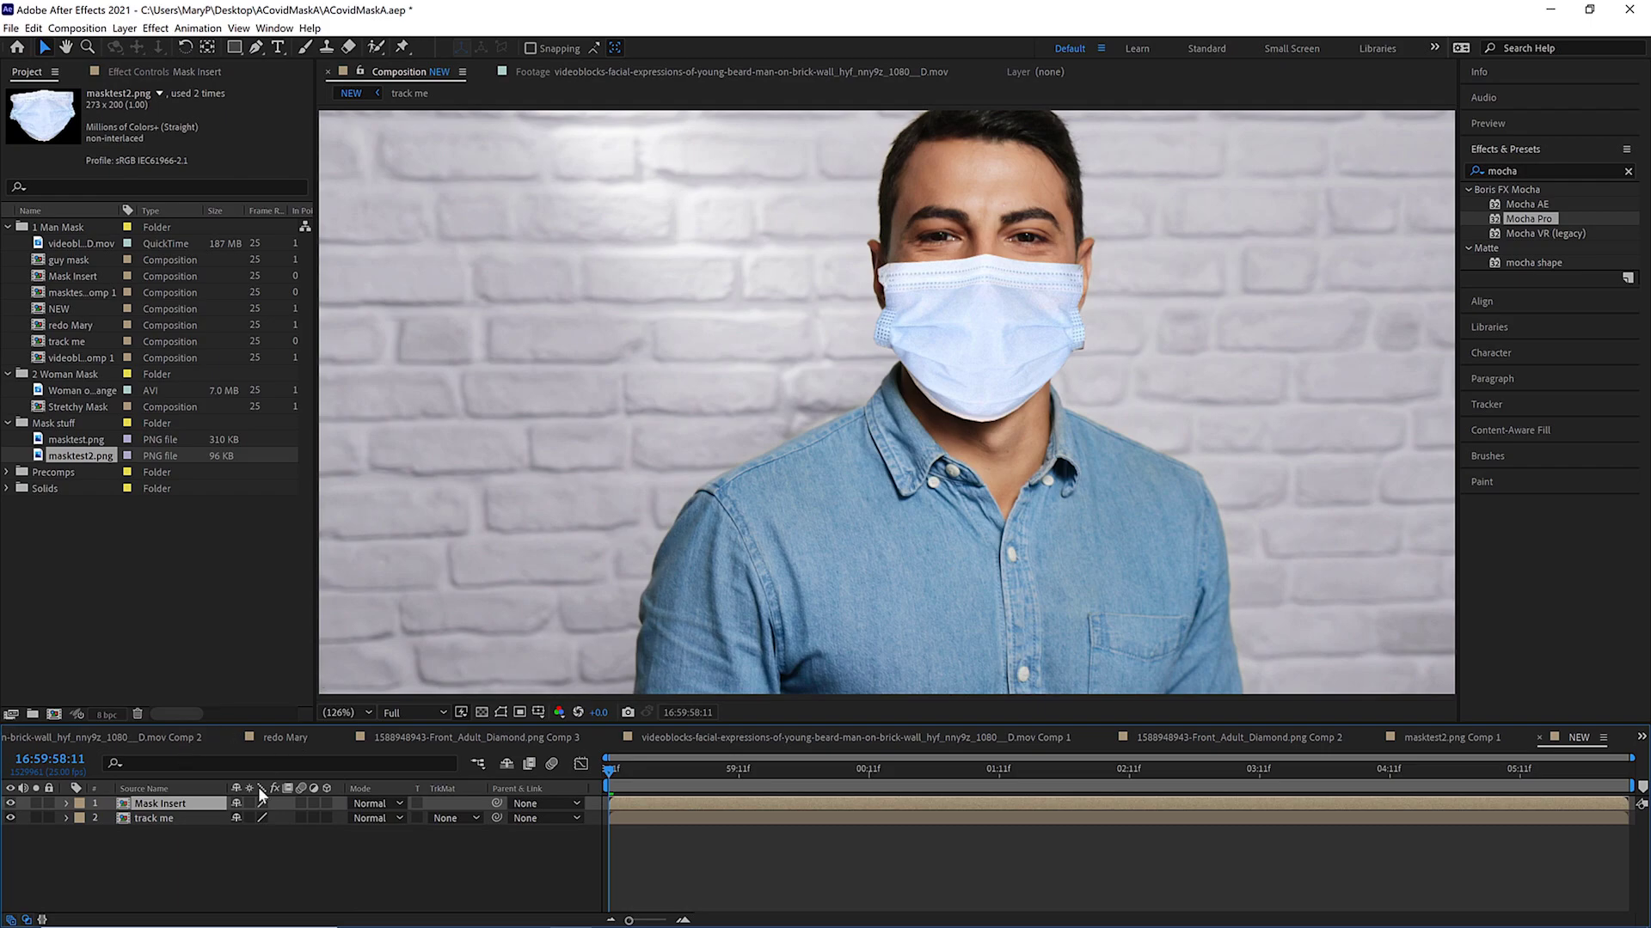
Toggle the mask and track me layers' visibility off and on to compare
left_click(10, 804)
left_click(10, 804)
left_click(10, 818)
left_click(10, 819)
Apply Mocha Pro to track me, delete the duplicate Mocha Pro 2, and launch Mocha
left_click(161, 818)
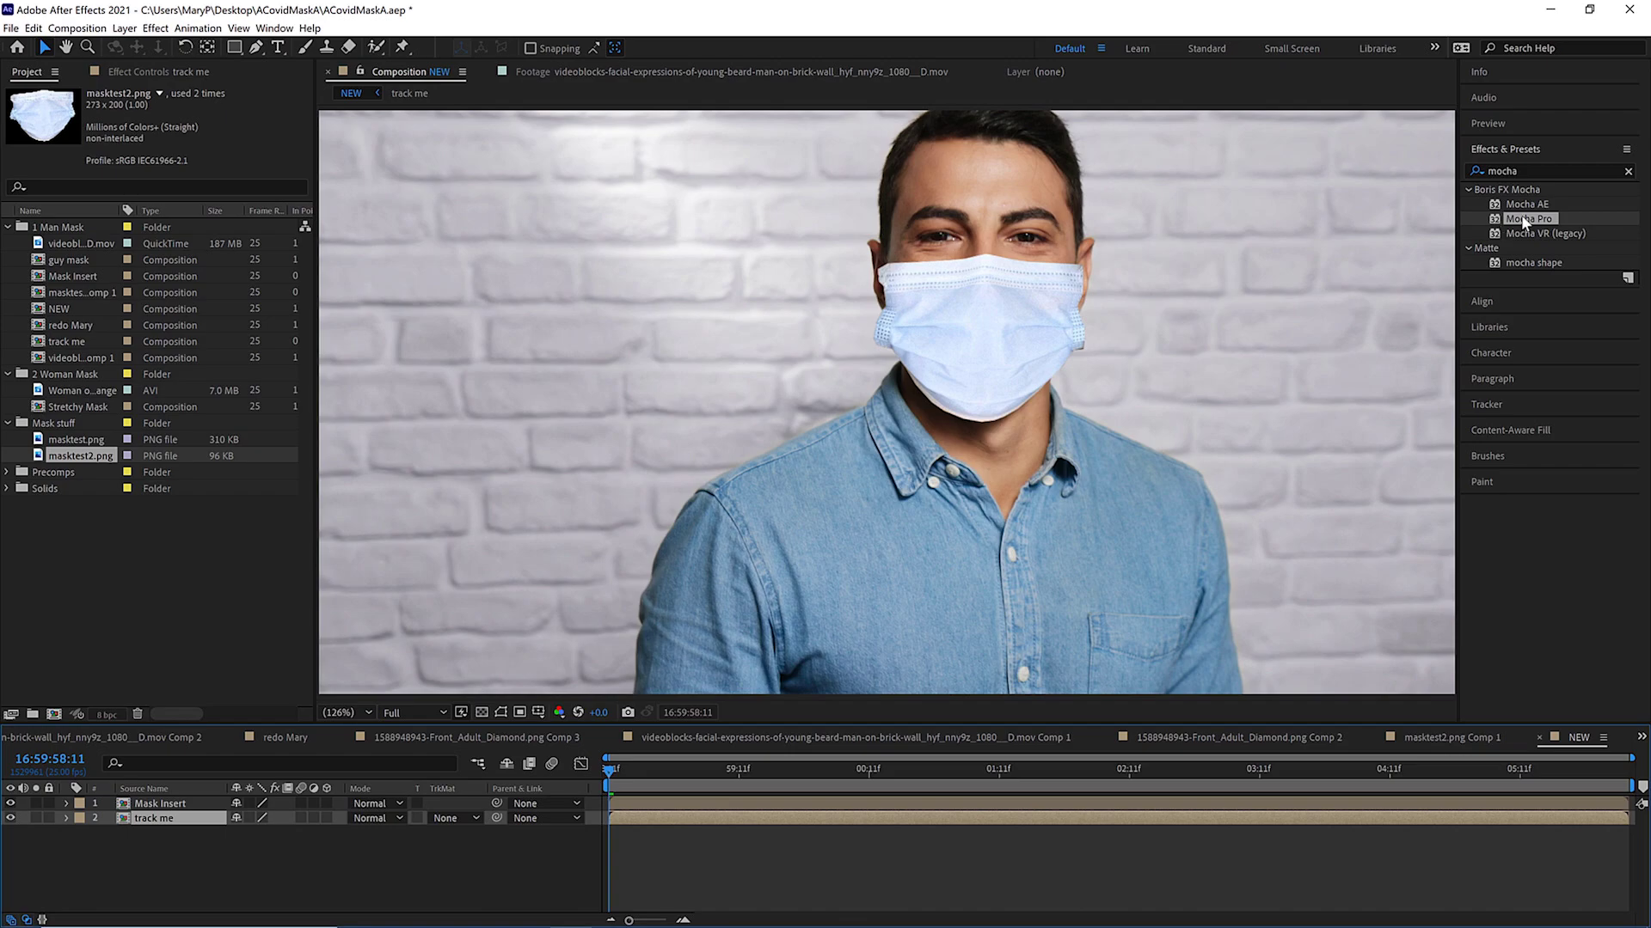
left_click_drag(1526, 220, 153, 823)
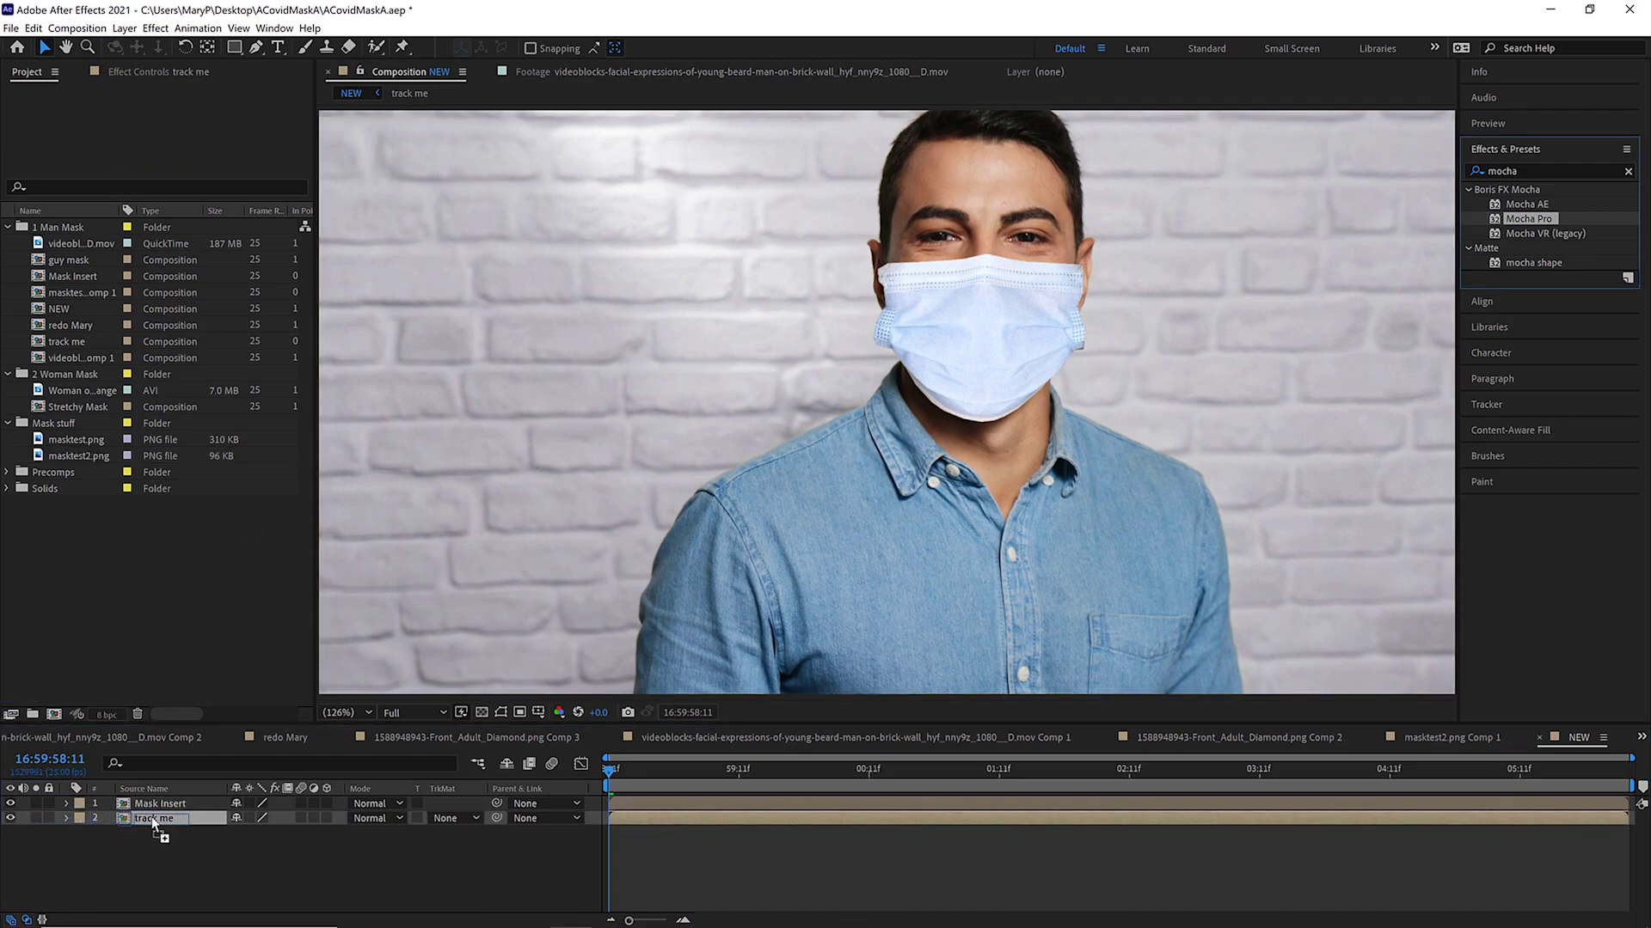
left_click(155, 29)
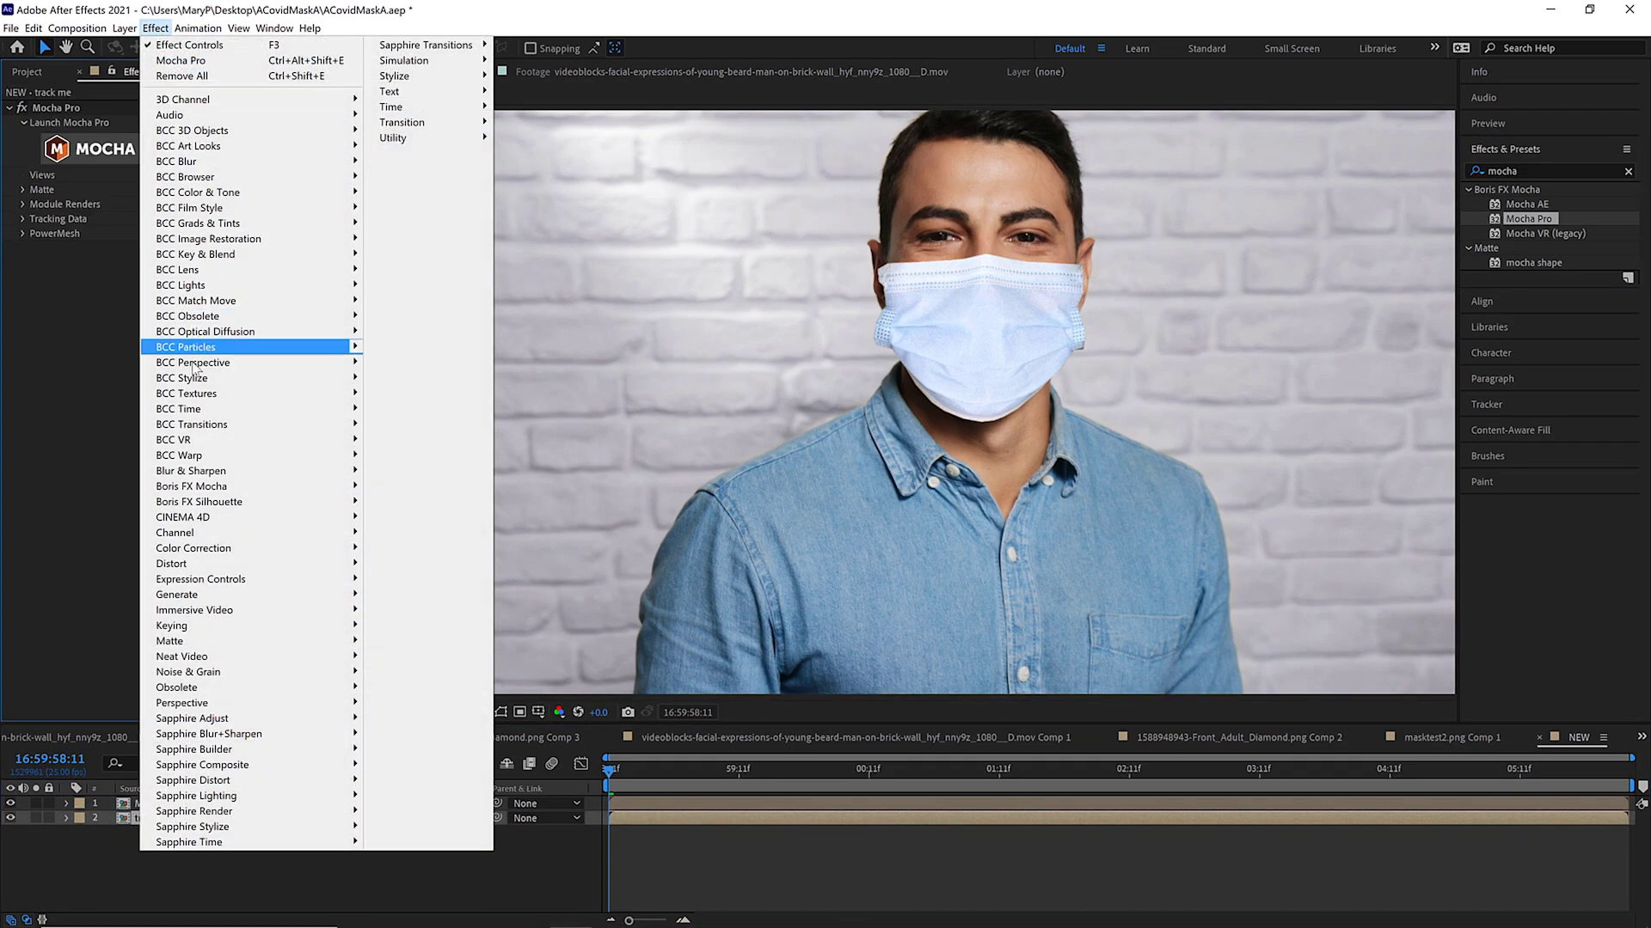
mouse_move(228, 535)
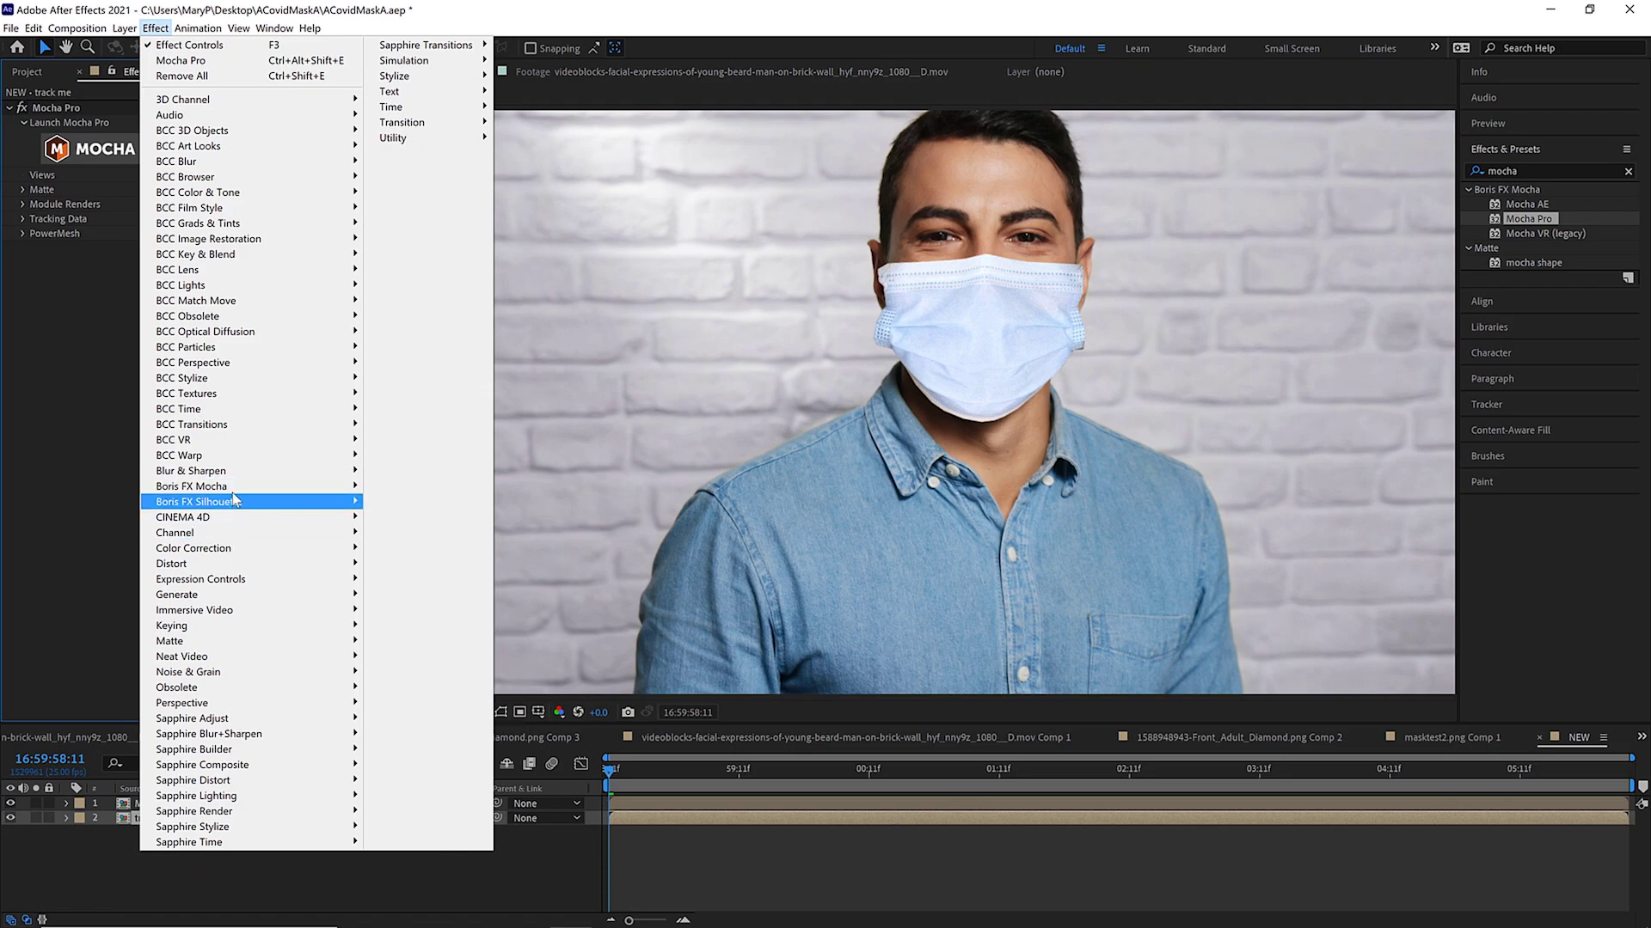
mouse_move(258, 486)
left_click(401, 504)
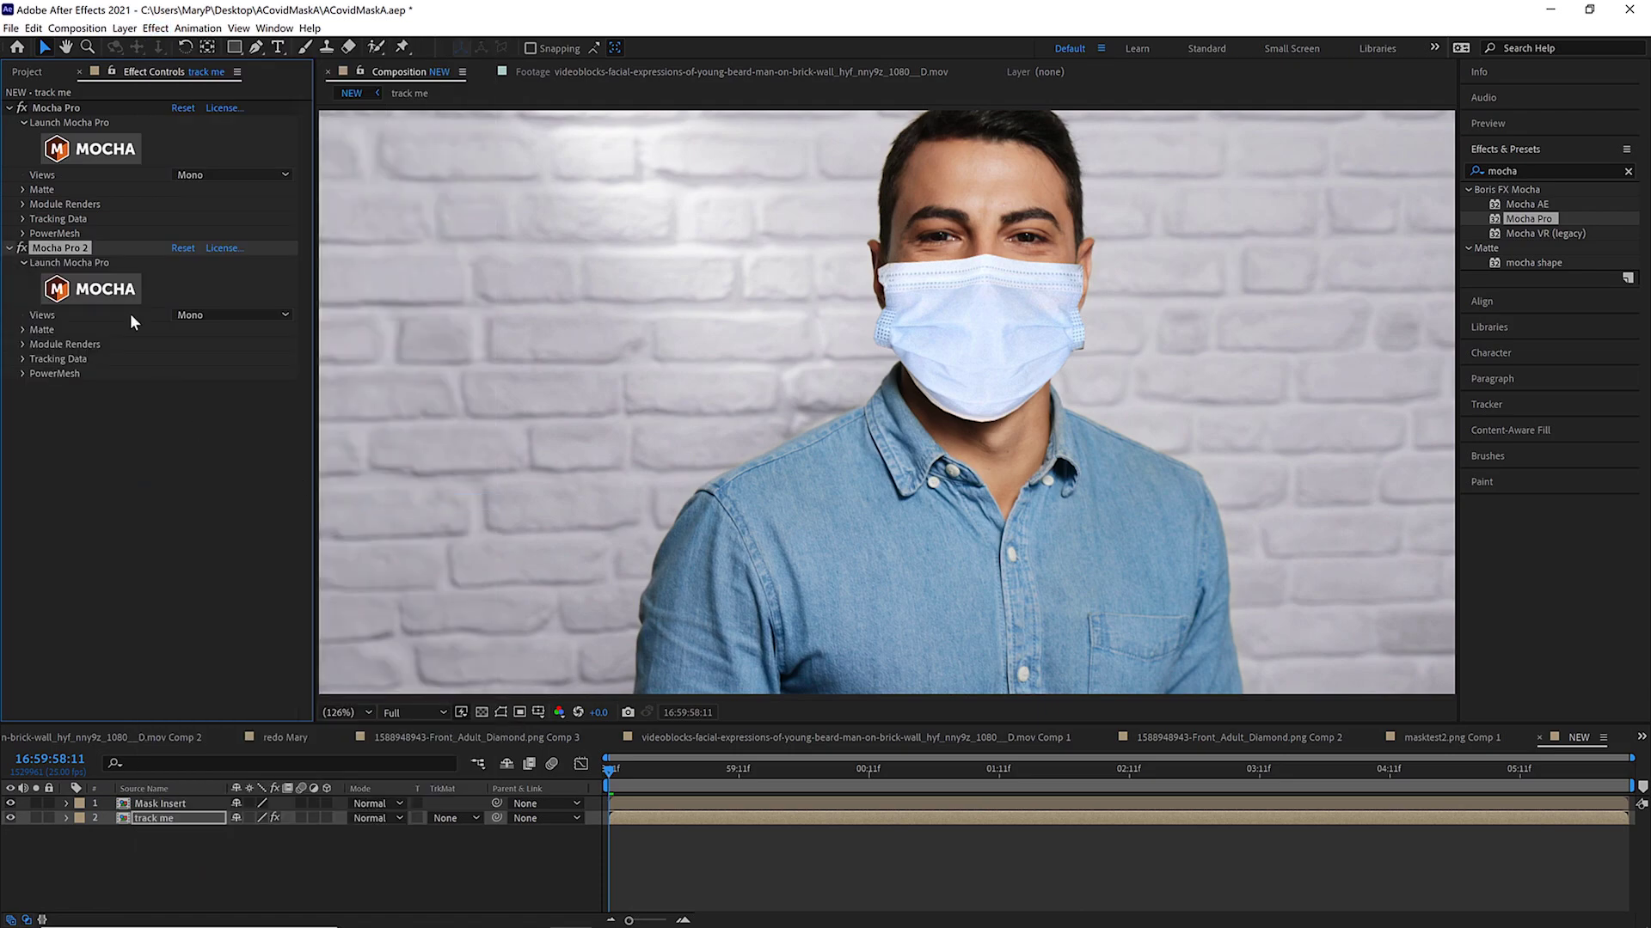
key("Delete")
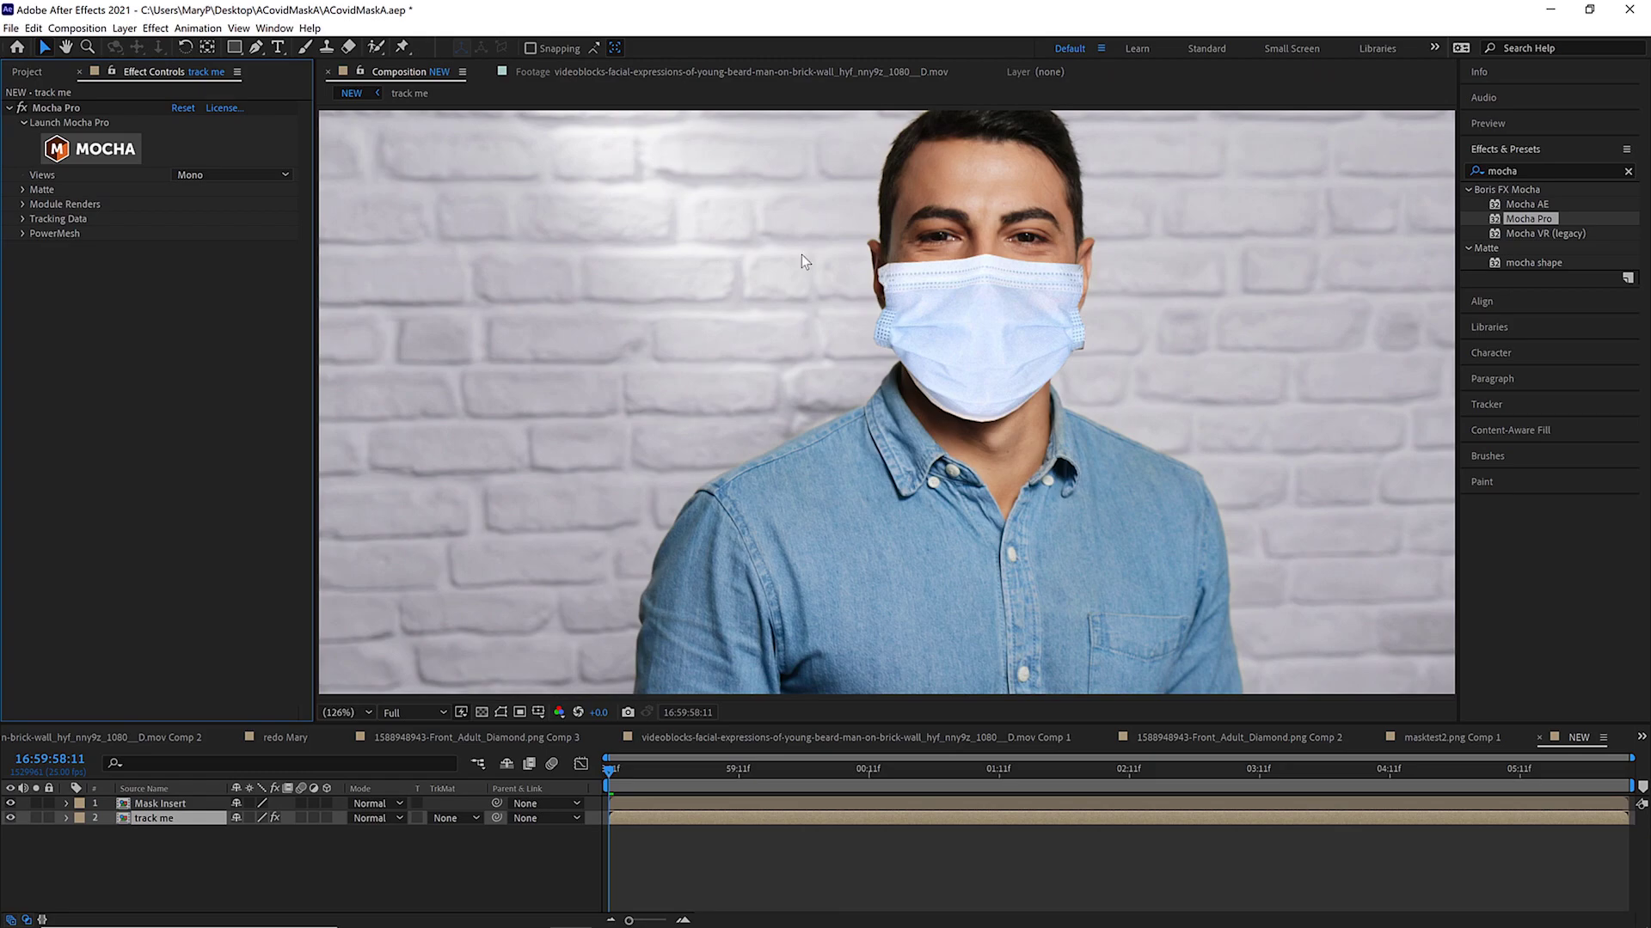
left_click(116, 151)
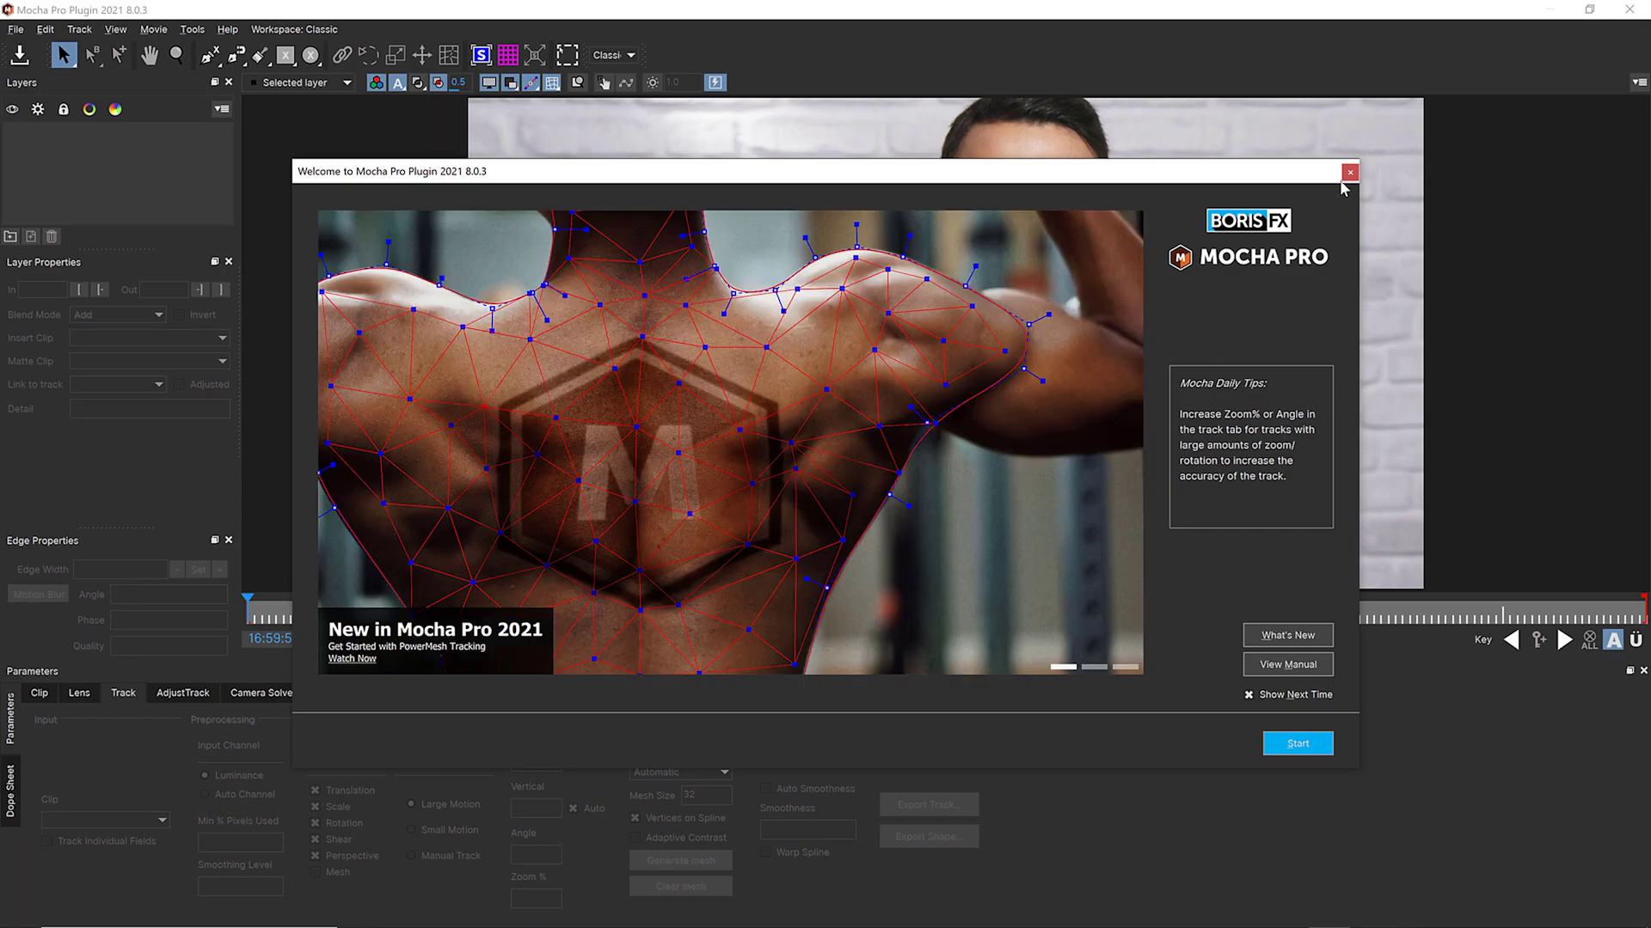
Dismiss the welcome screen, then scrub and play the clip to find the peace-sign frame
left_click(1350, 172)
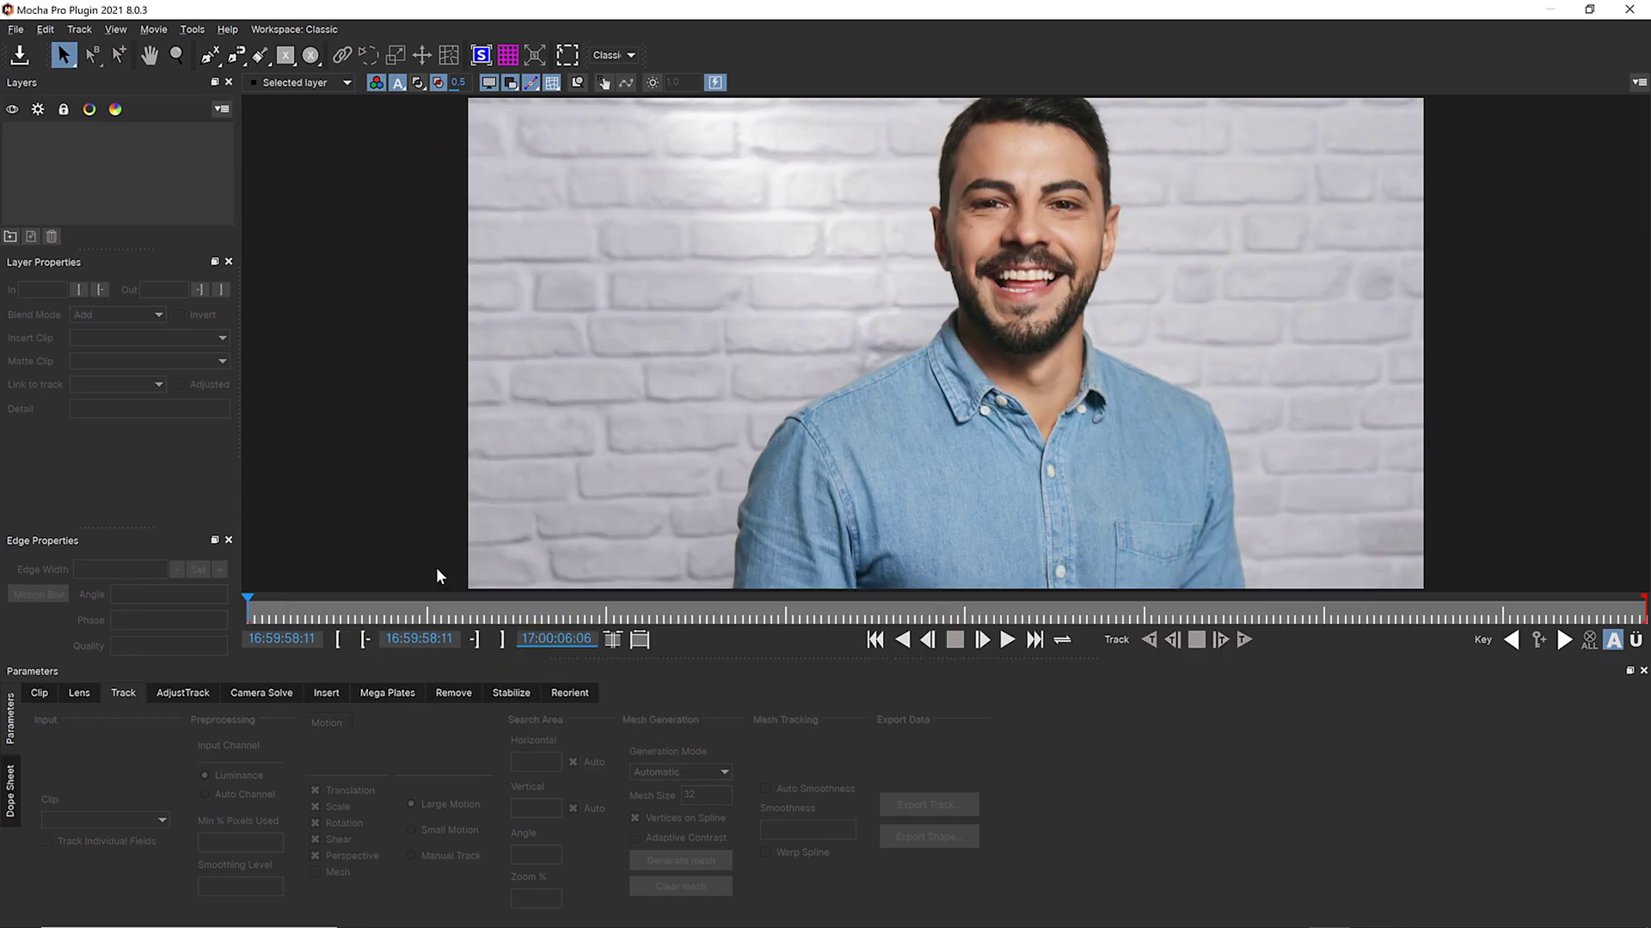
left_click_drag(404, 613, 254, 608)
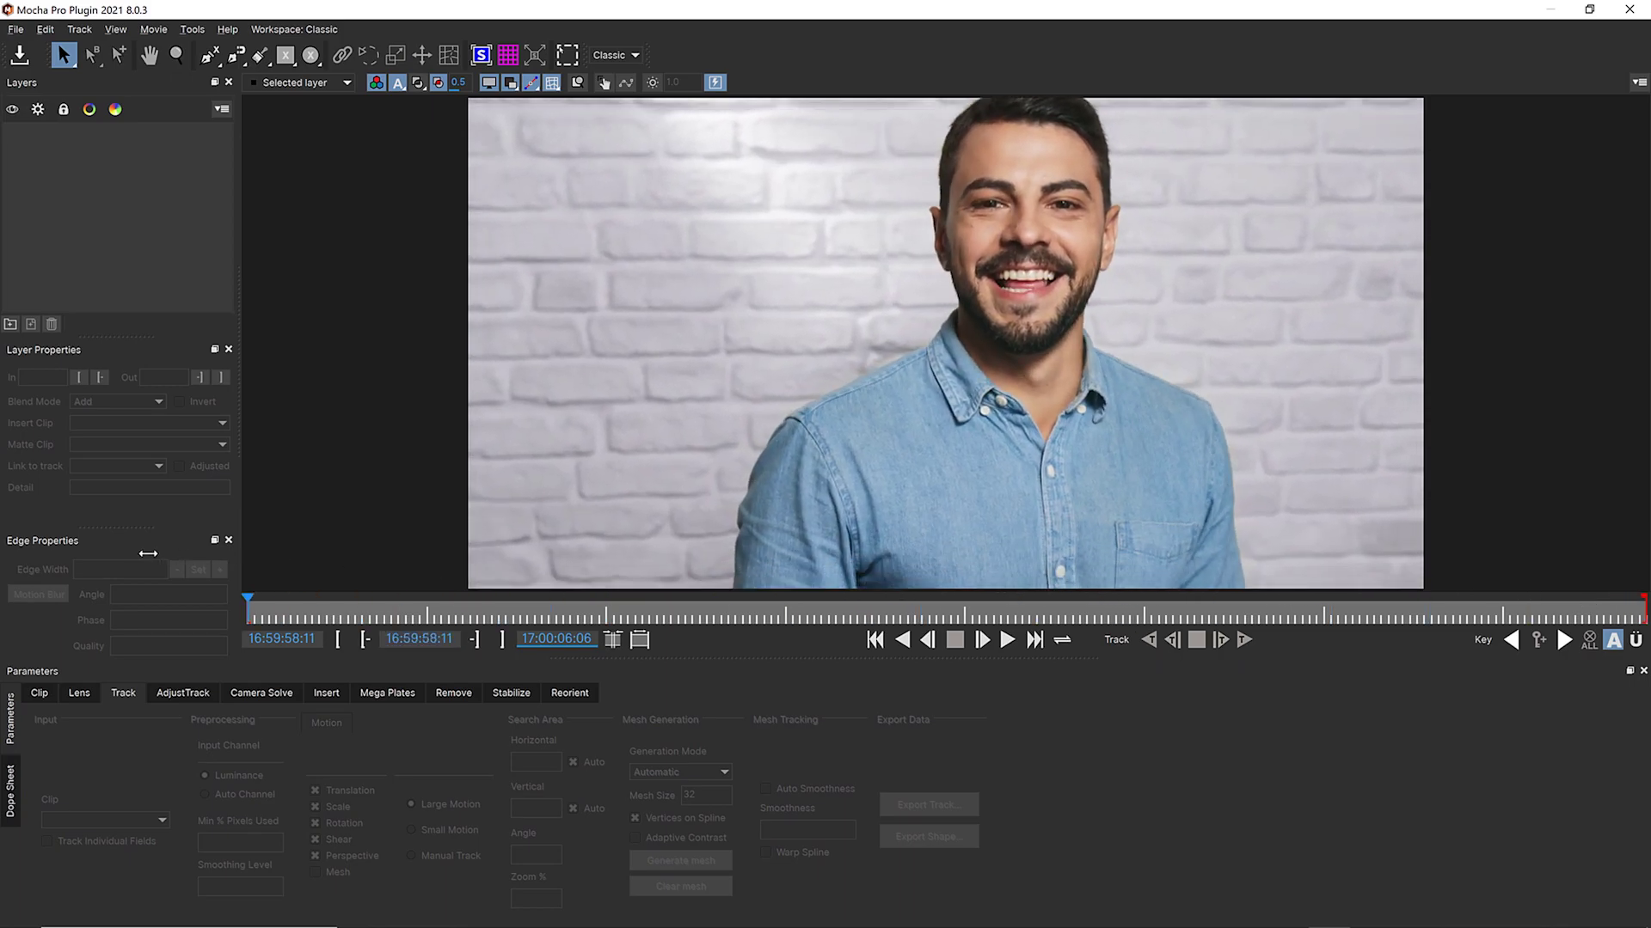
key("space")
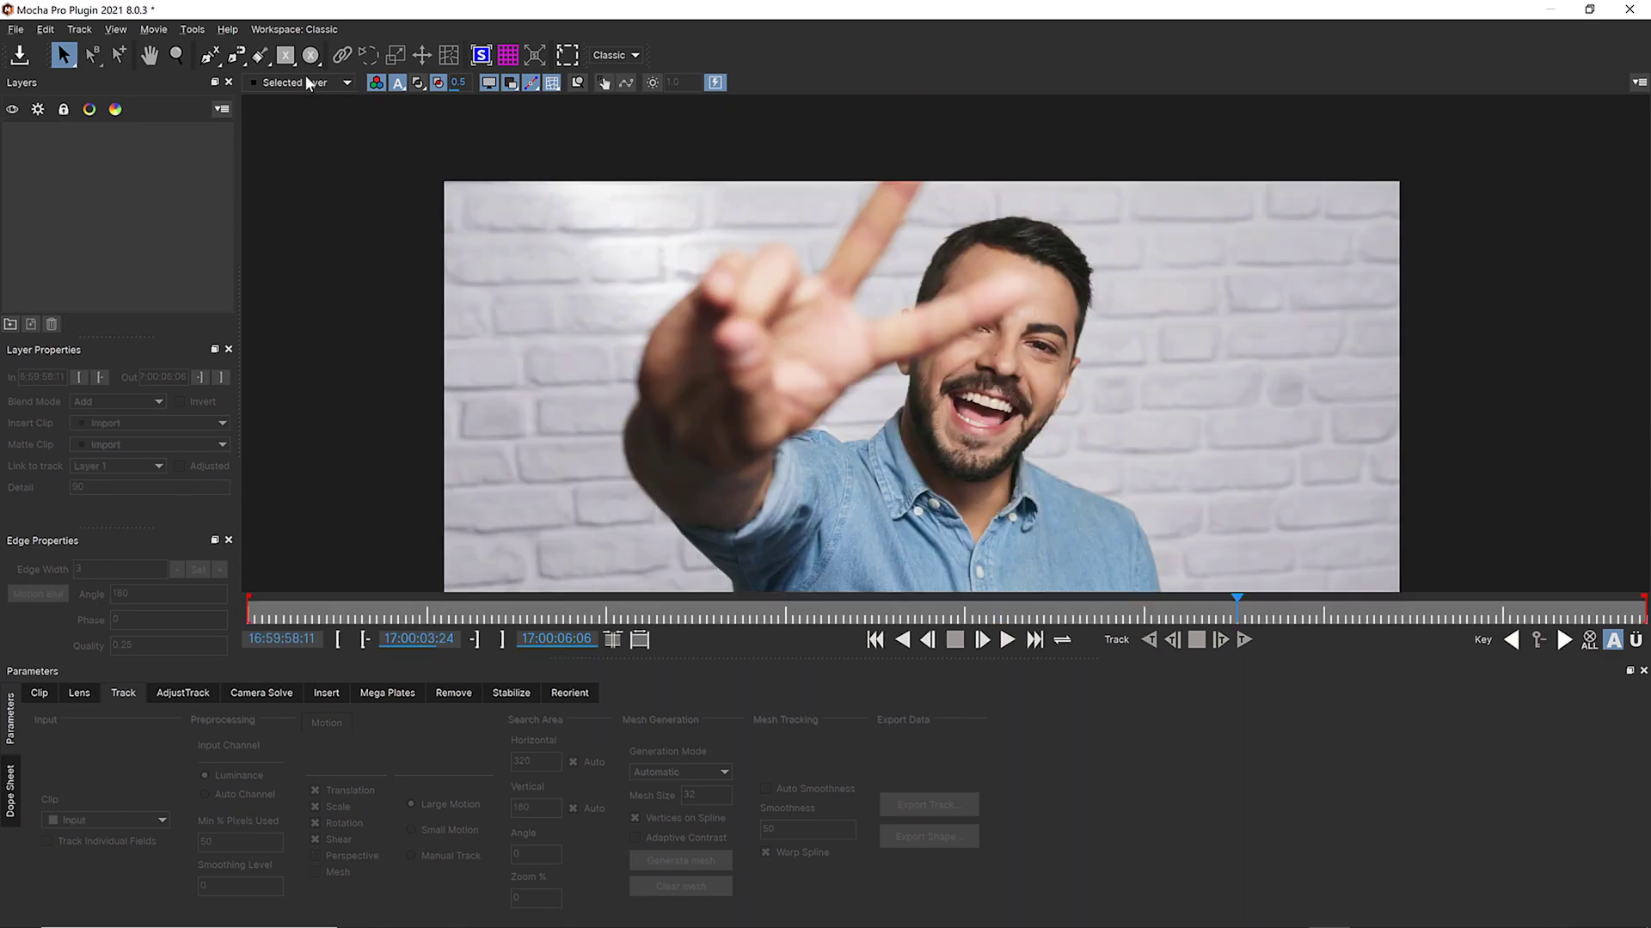
With the X-Spline tool, outline the raised finger up around its tip and back down
left_click(239, 59)
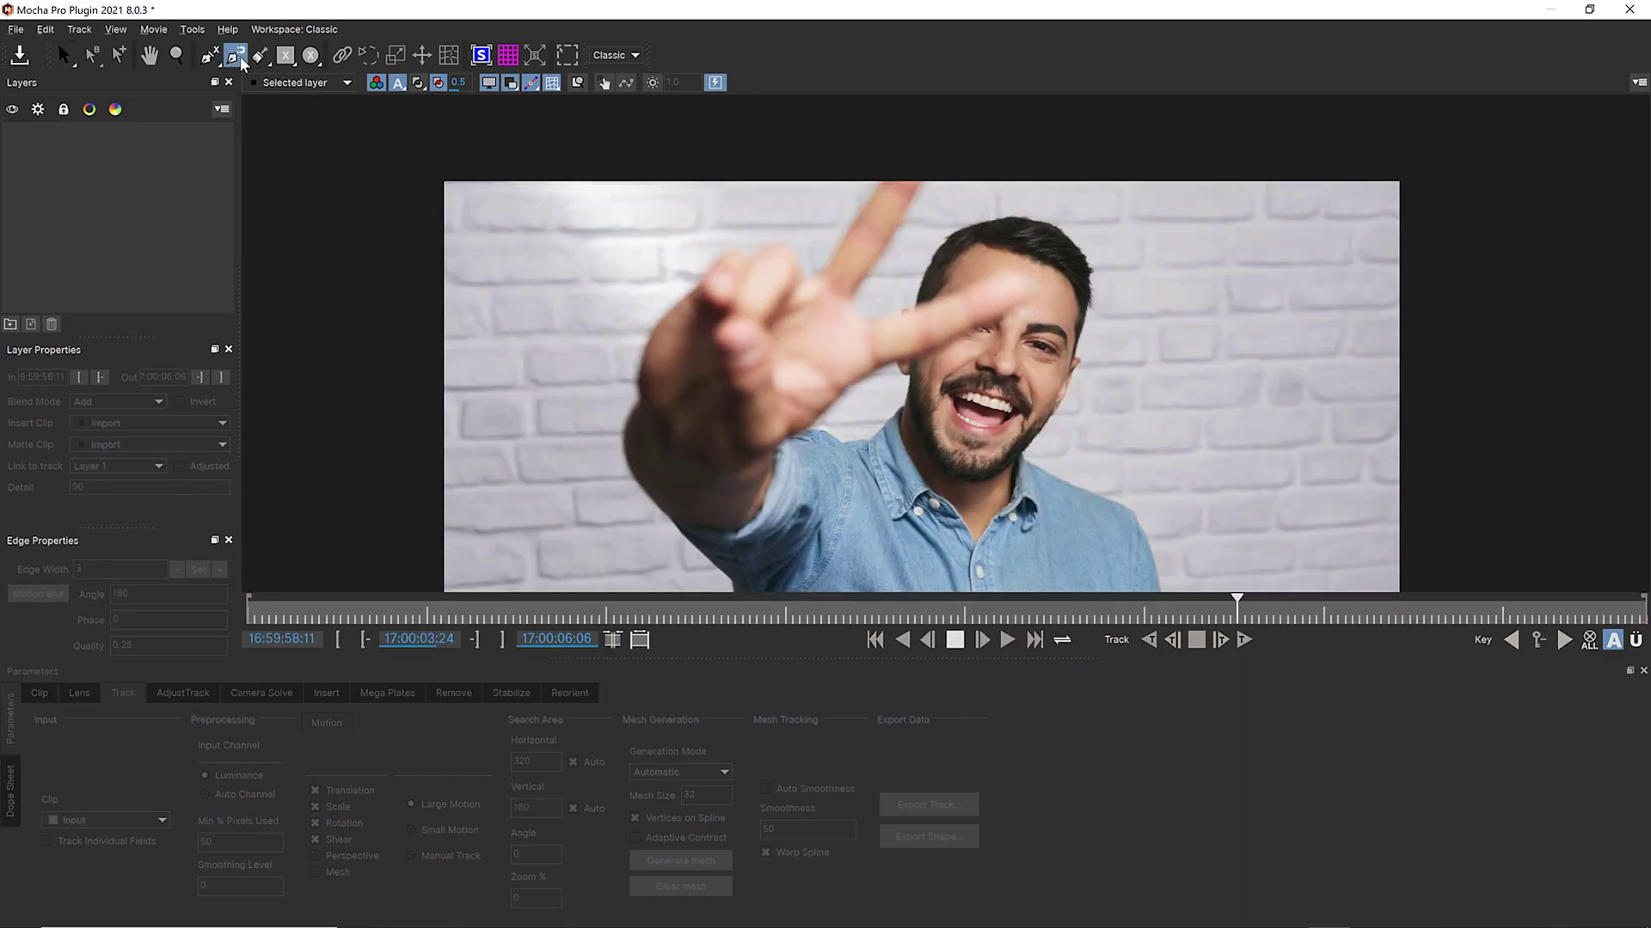
left_click(209, 56)
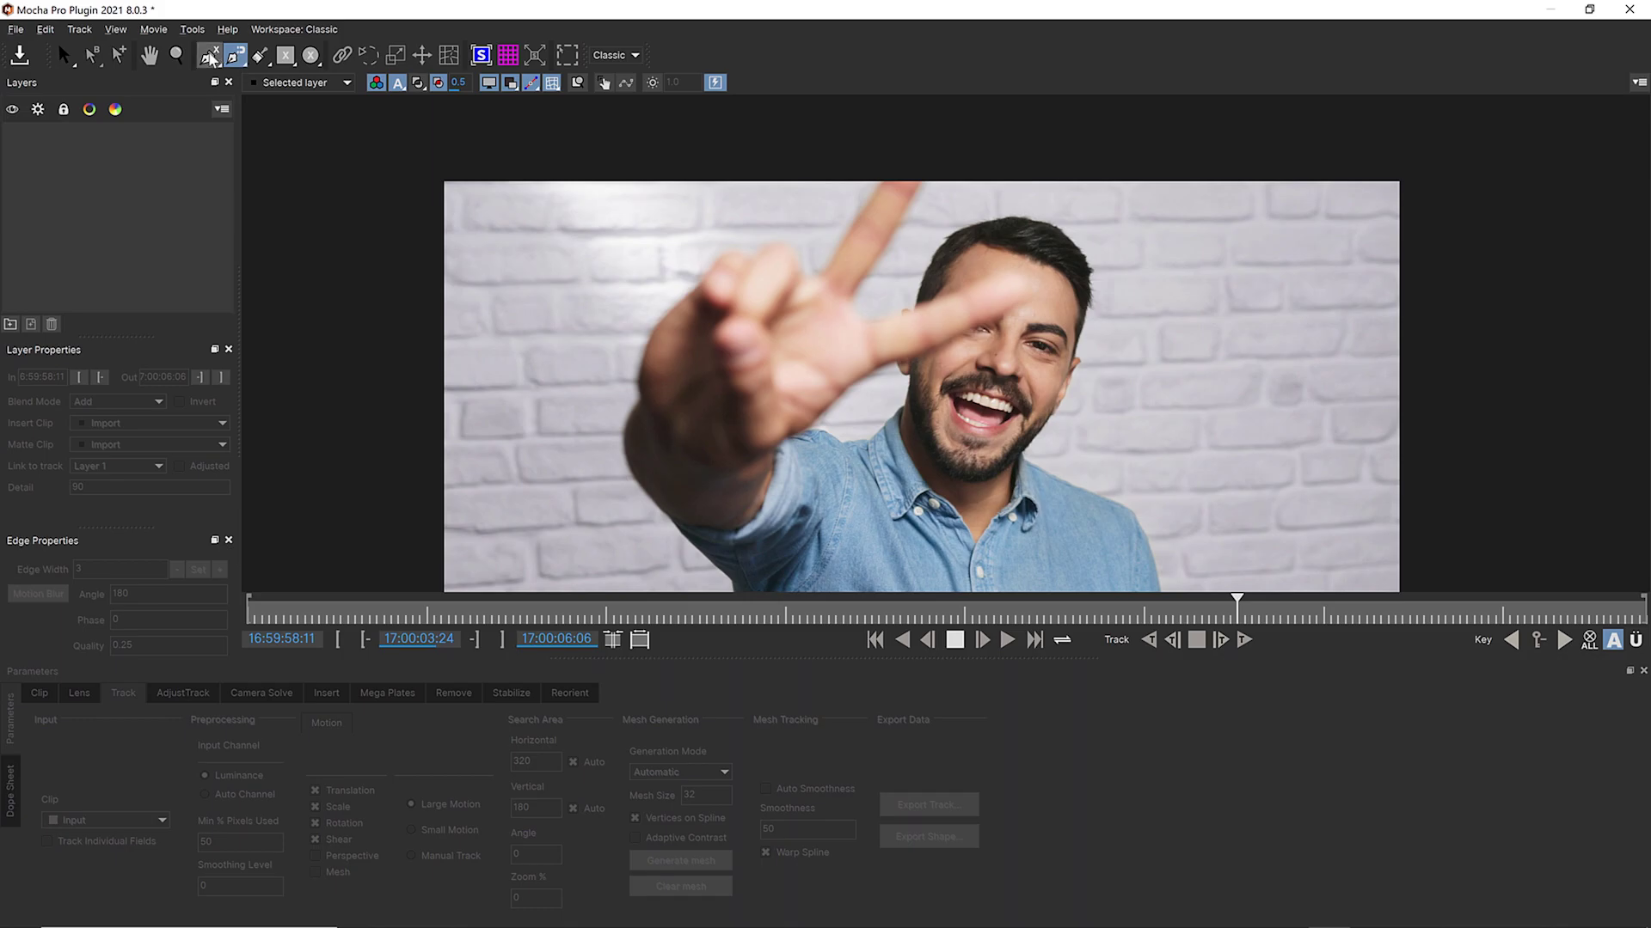
left_click(811, 283)
left_click(841, 249)
left_click(874, 195)
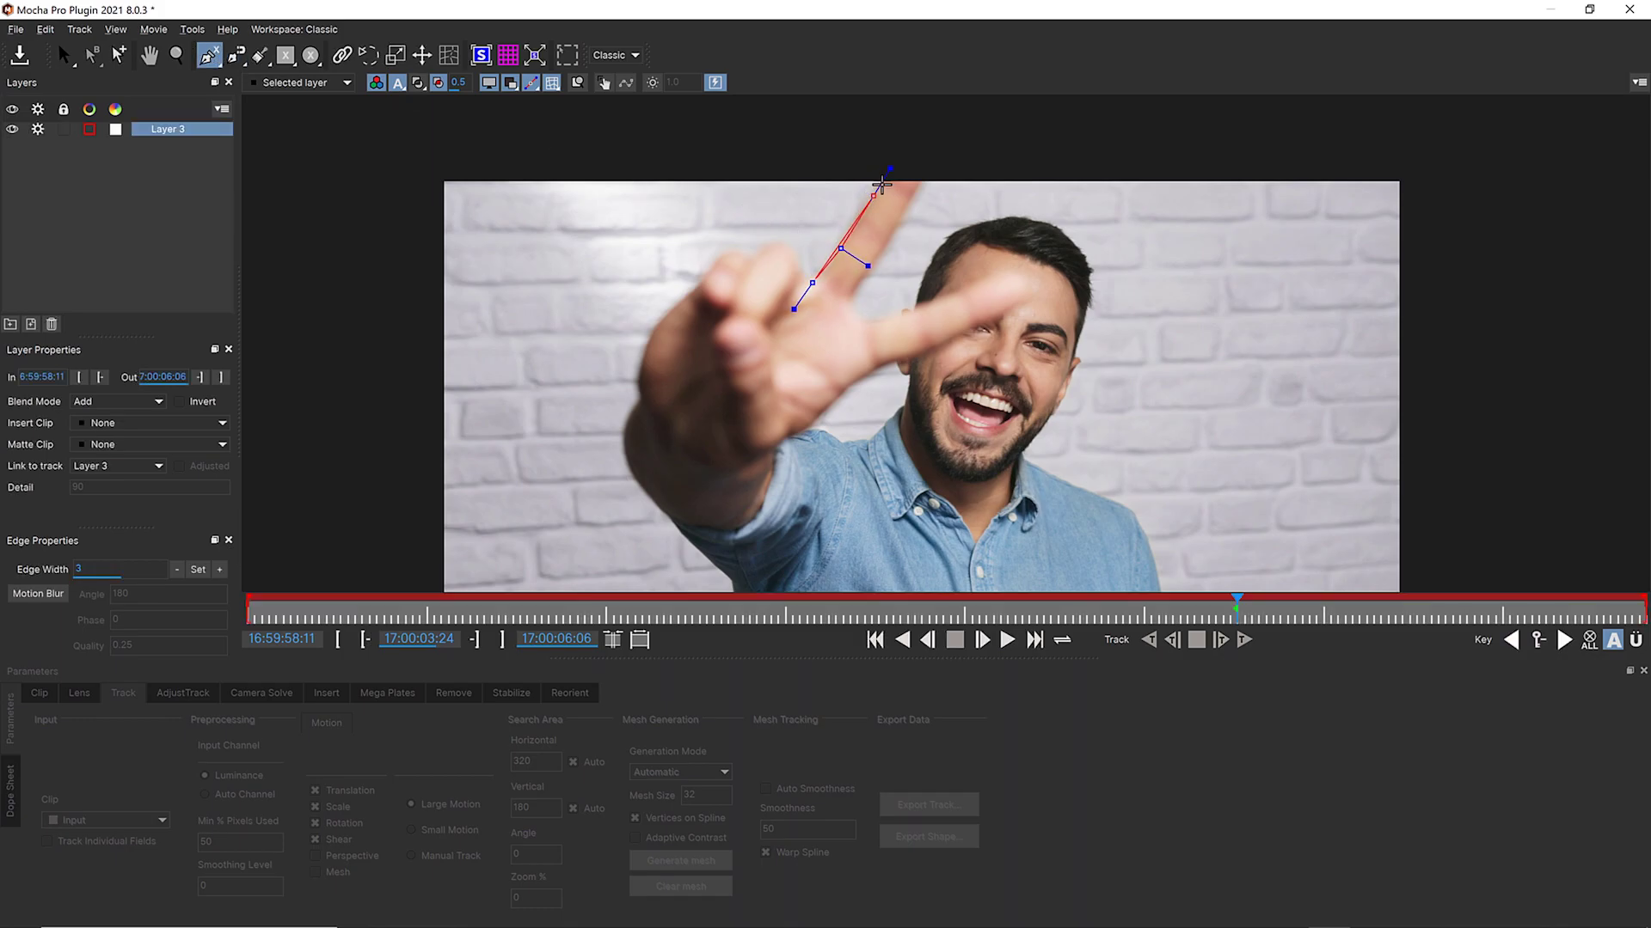
left_click(888, 176)
left_click(903, 148)
left_click(927, 148)
left_click(930, 174)
left_click(921, 187)
left_click(908, 209)
left_click(883, 246)
left_click(854, 291)
Continue the spline around the second finger and hand, close it and smooth its edges
left_click(865, 317)
left_click(876, 322)
left_click(919, 306)
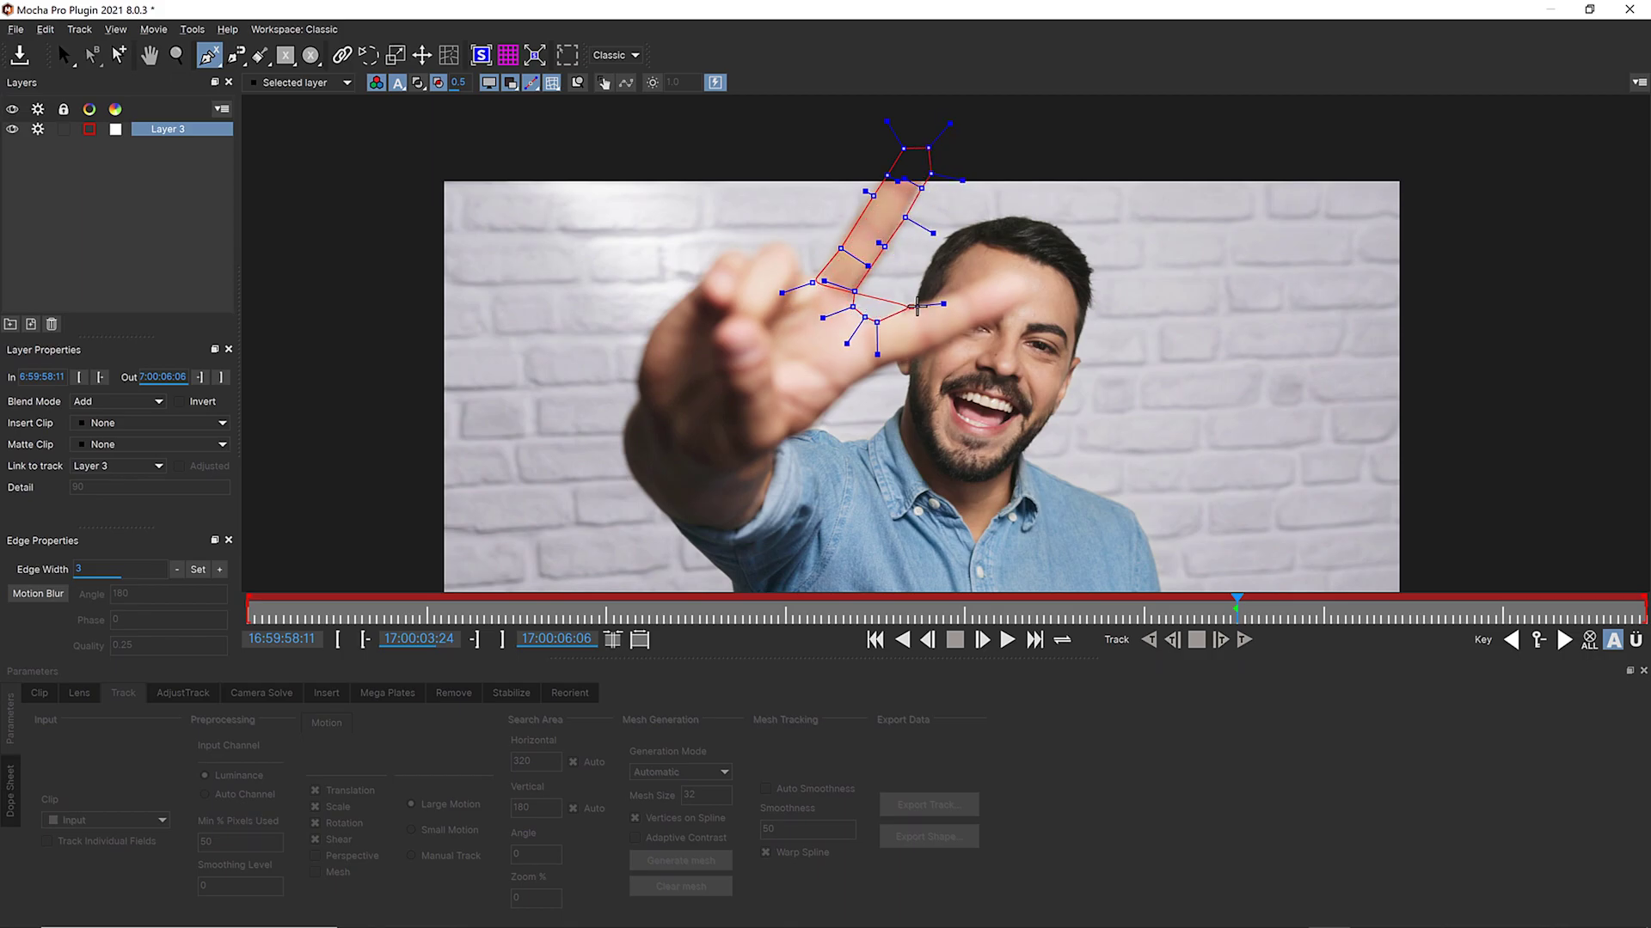
left_click(936, 299)
left_click(960, 289)
left_click(985, 276)
left_click(1008, 268)
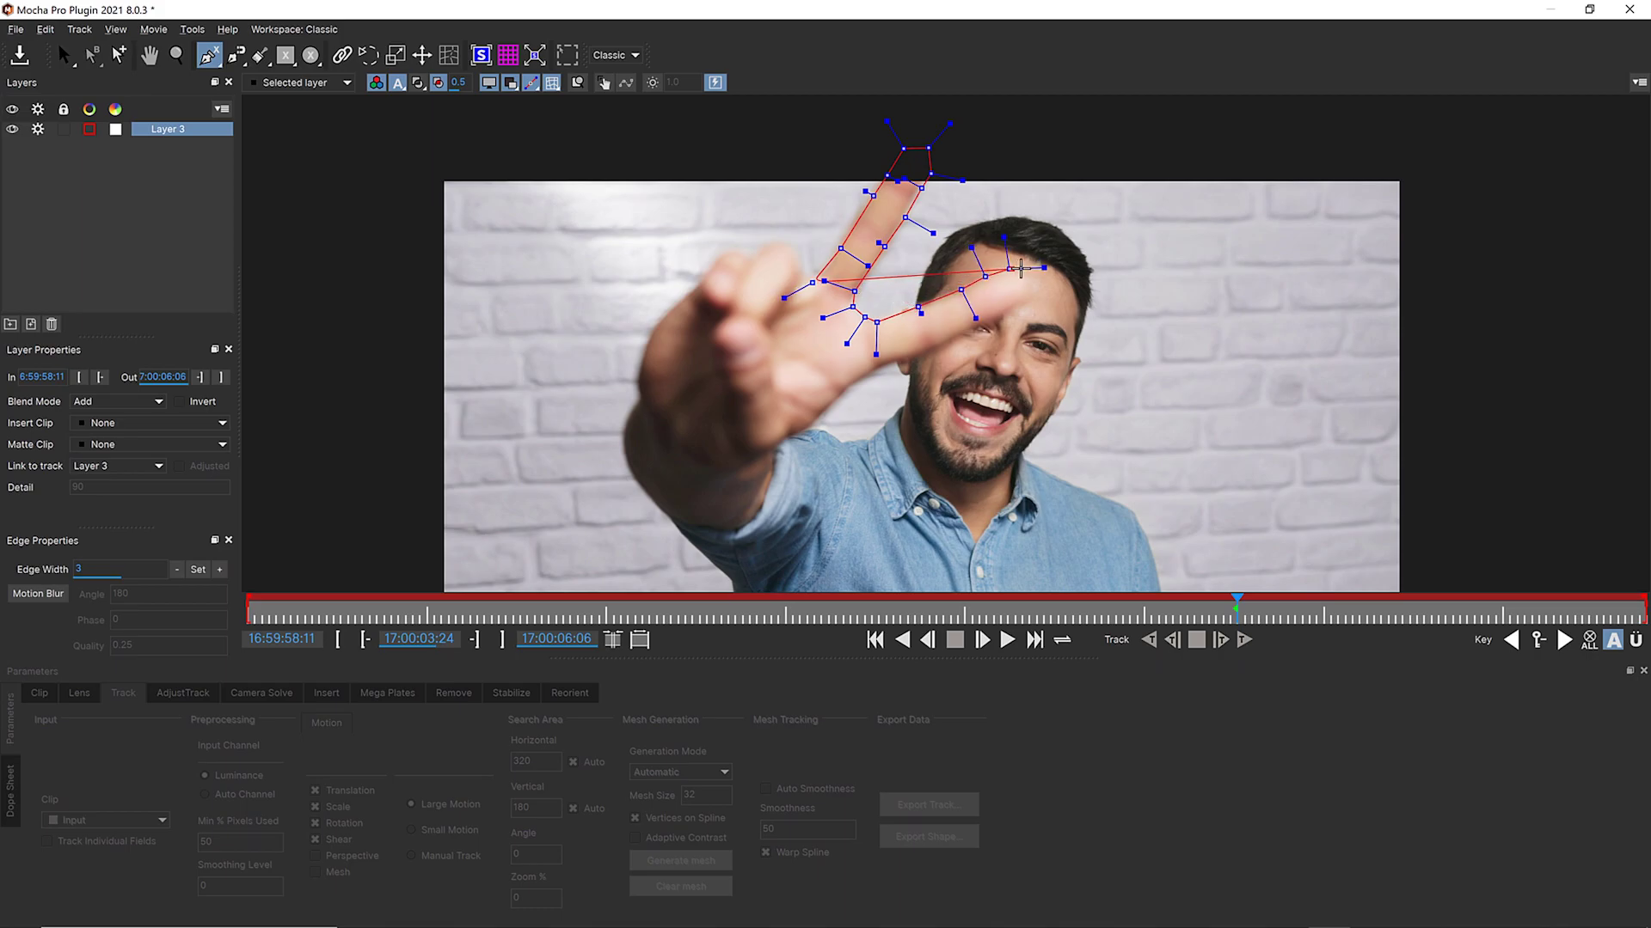
left_click(1025, 270)
left_click(1026, 300)
left_click(1008, 312)
left_click(977, 323)
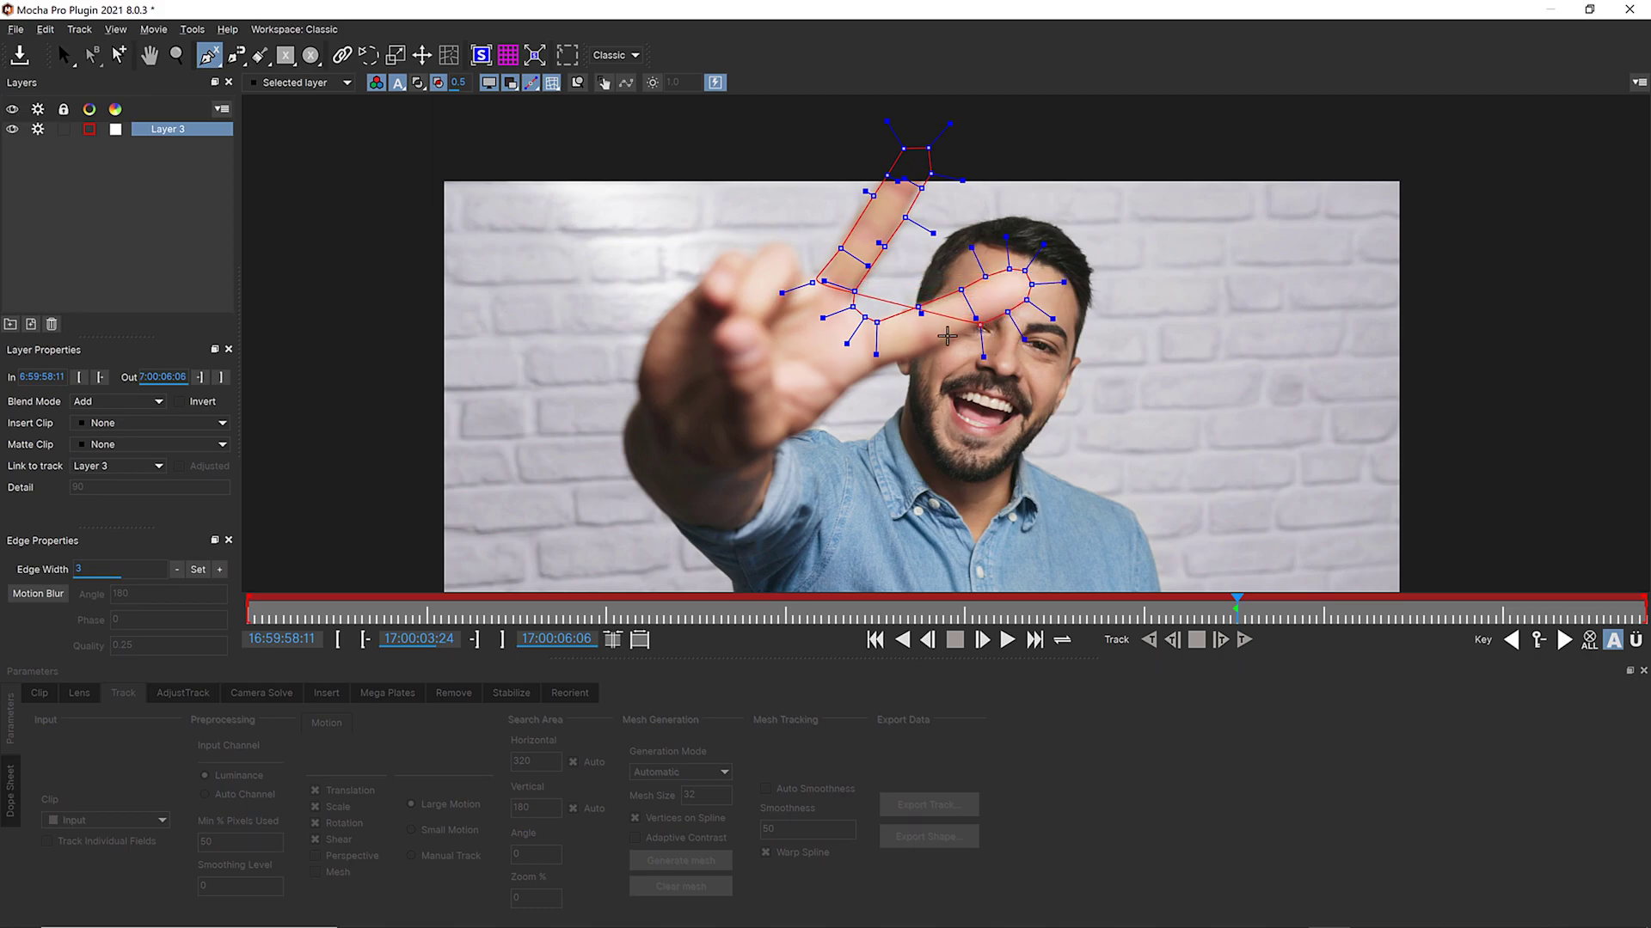
left_click(929, 350)
left_click(869, 370)
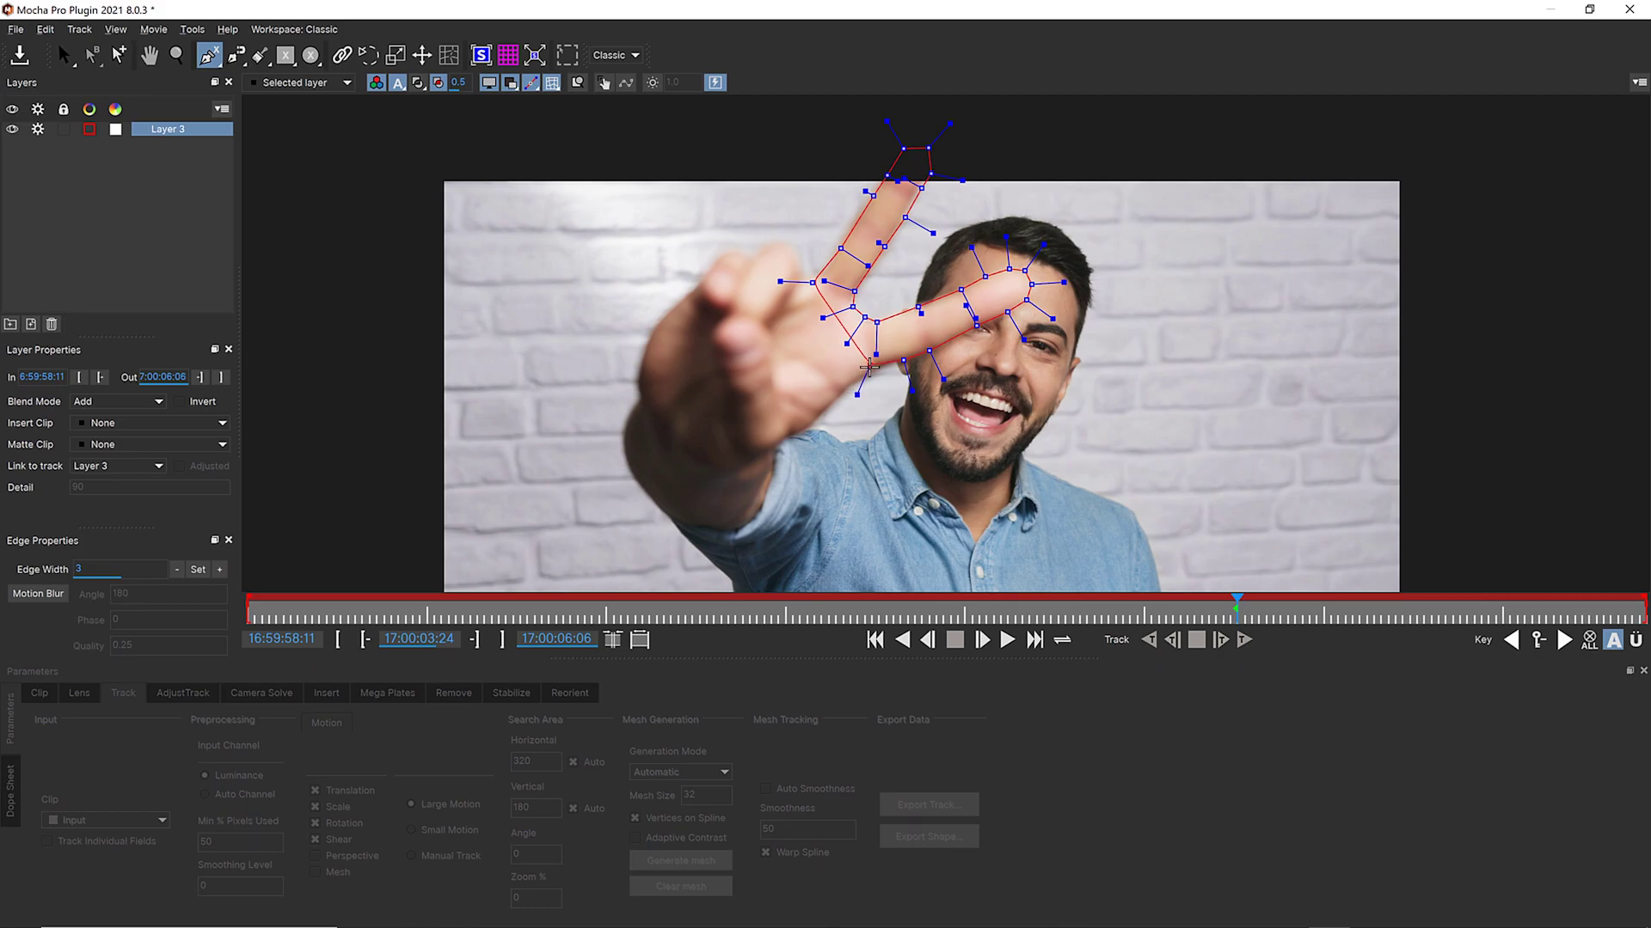
left_click(837, 395)
left_click(792, 397)
left_click(765, 366)
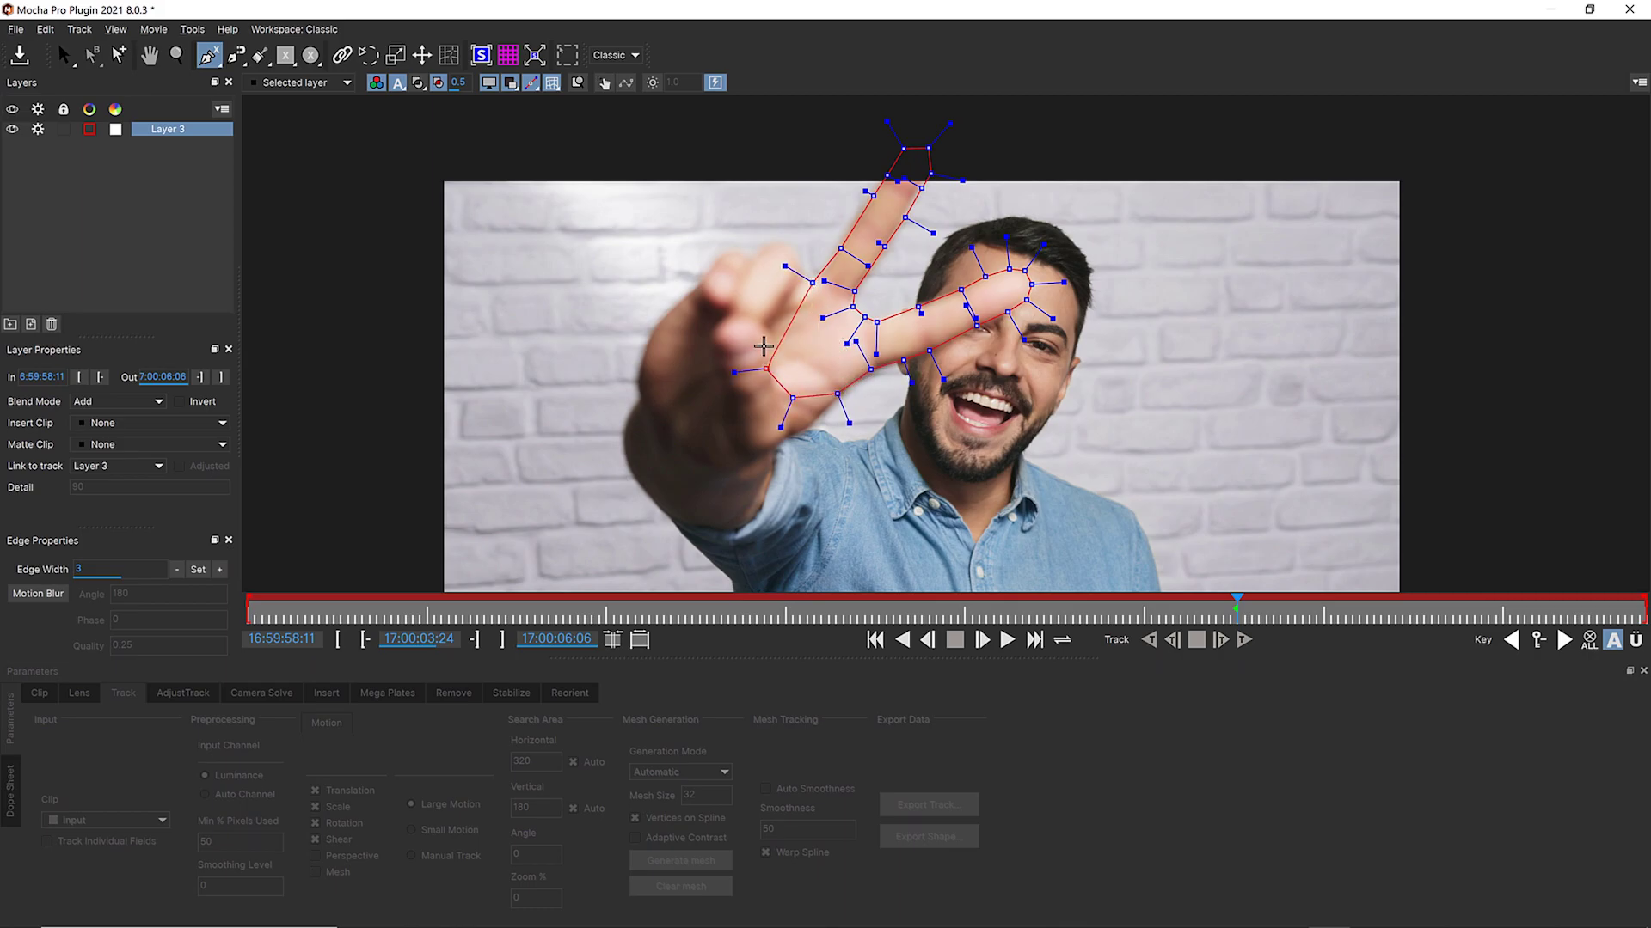
left_click(761, 314)
right_click(762, 314)
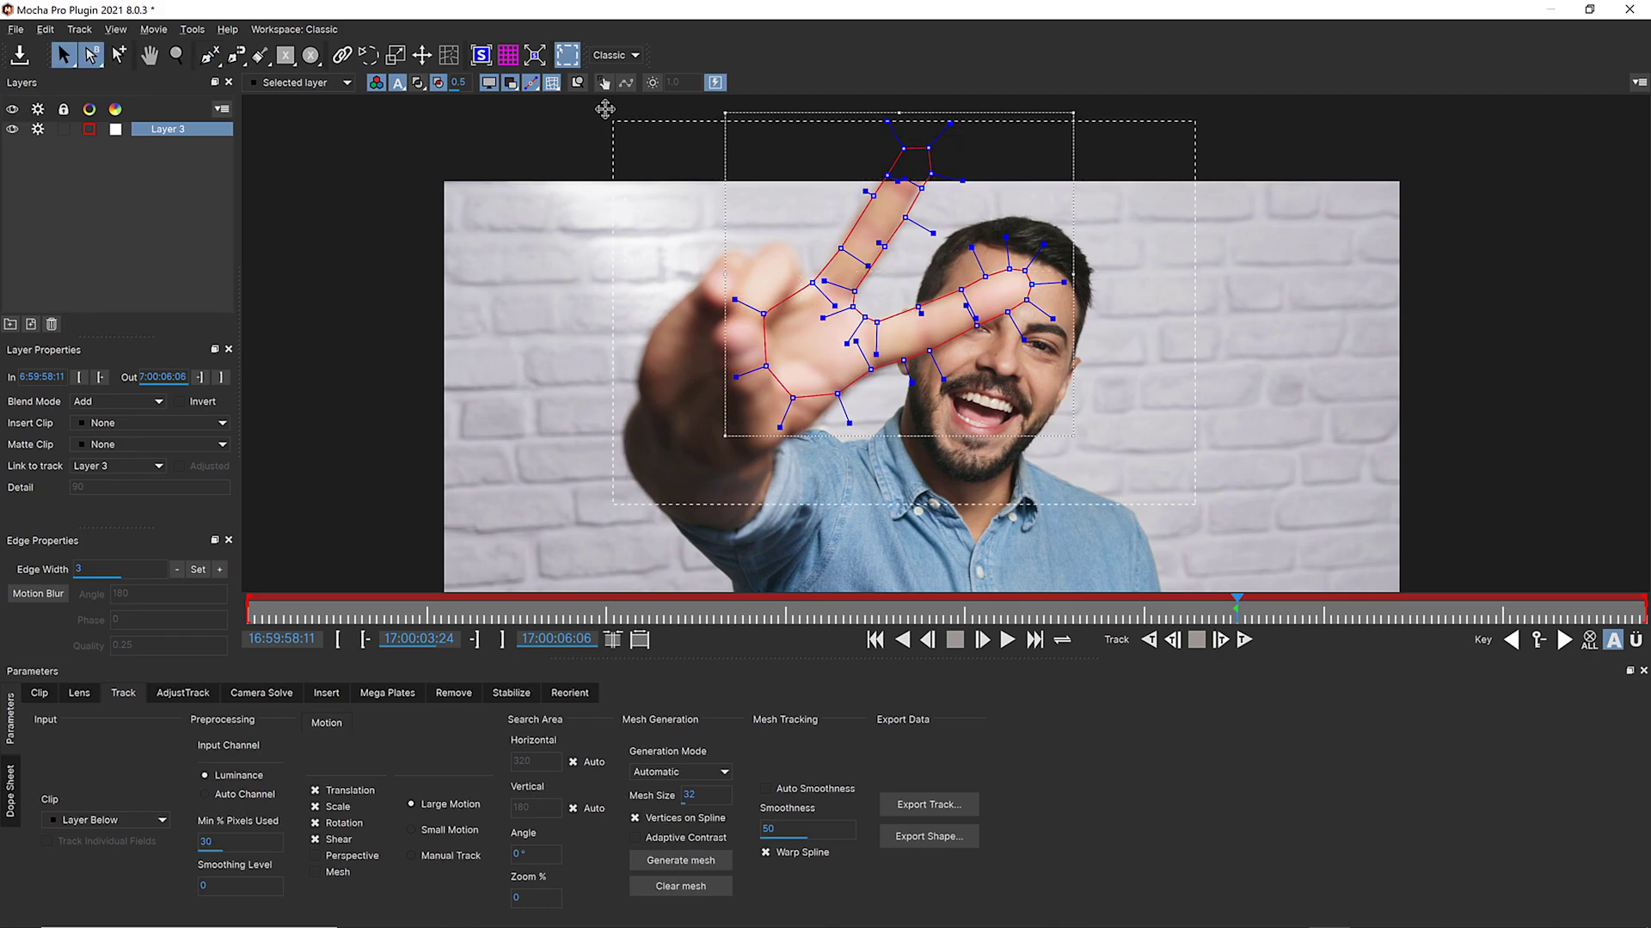
left_click(933, 139)
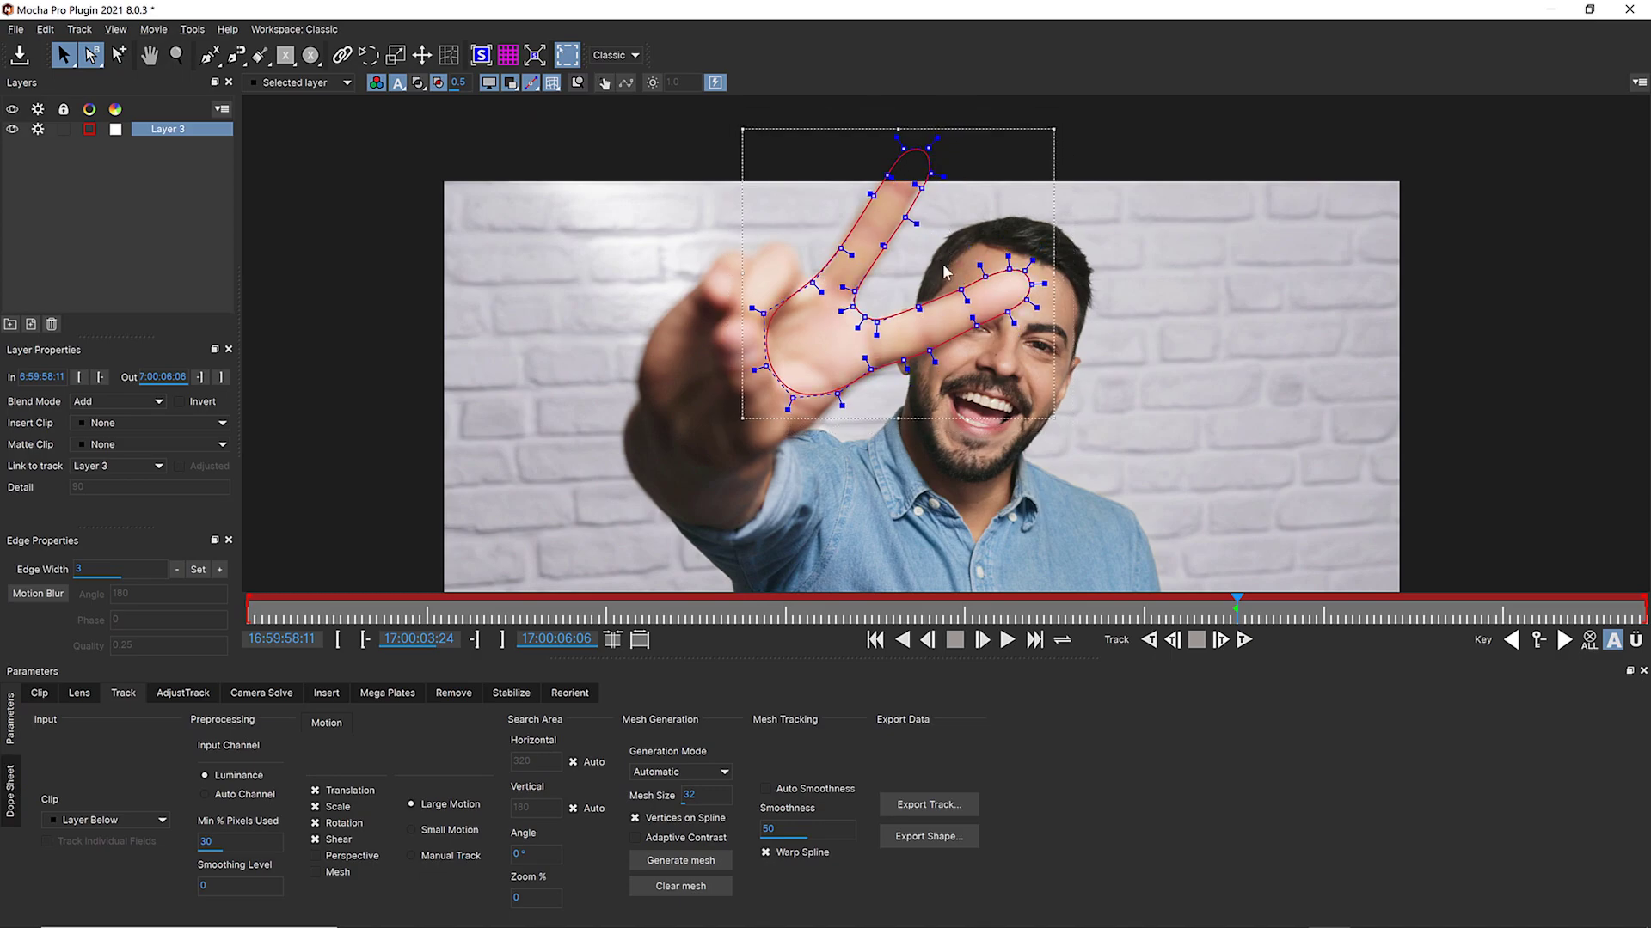
Rename the shape layer 'fingers roto', track it backward and forward, and select its points
double_click(177, 131)
type("fingers roto")
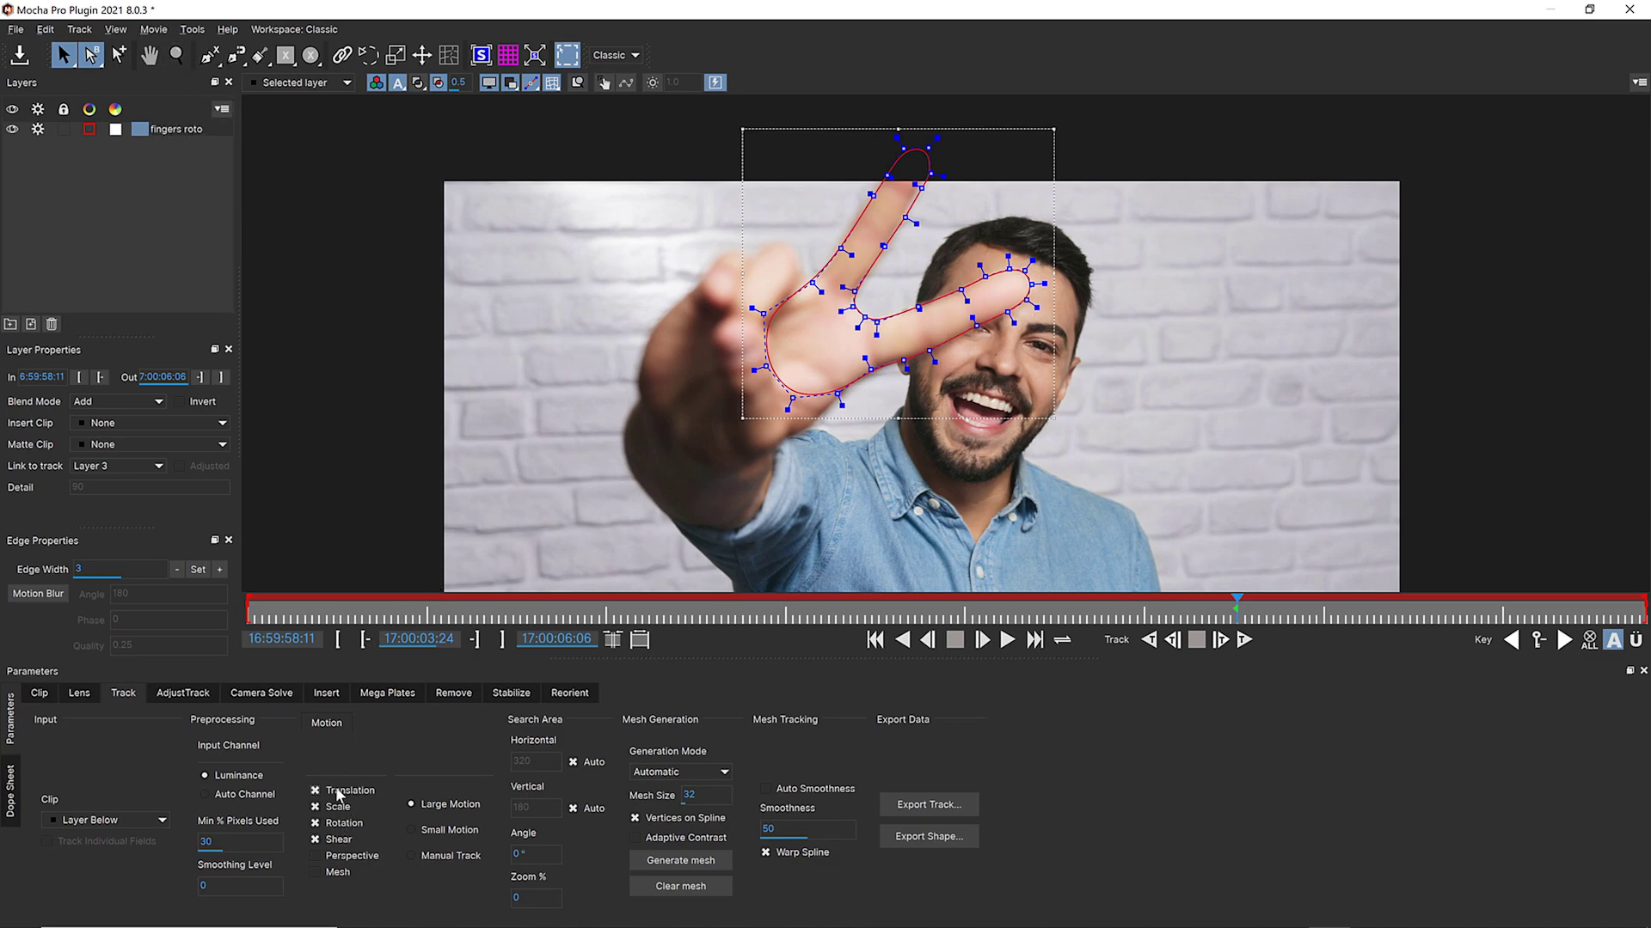
left_click(1148, 640)
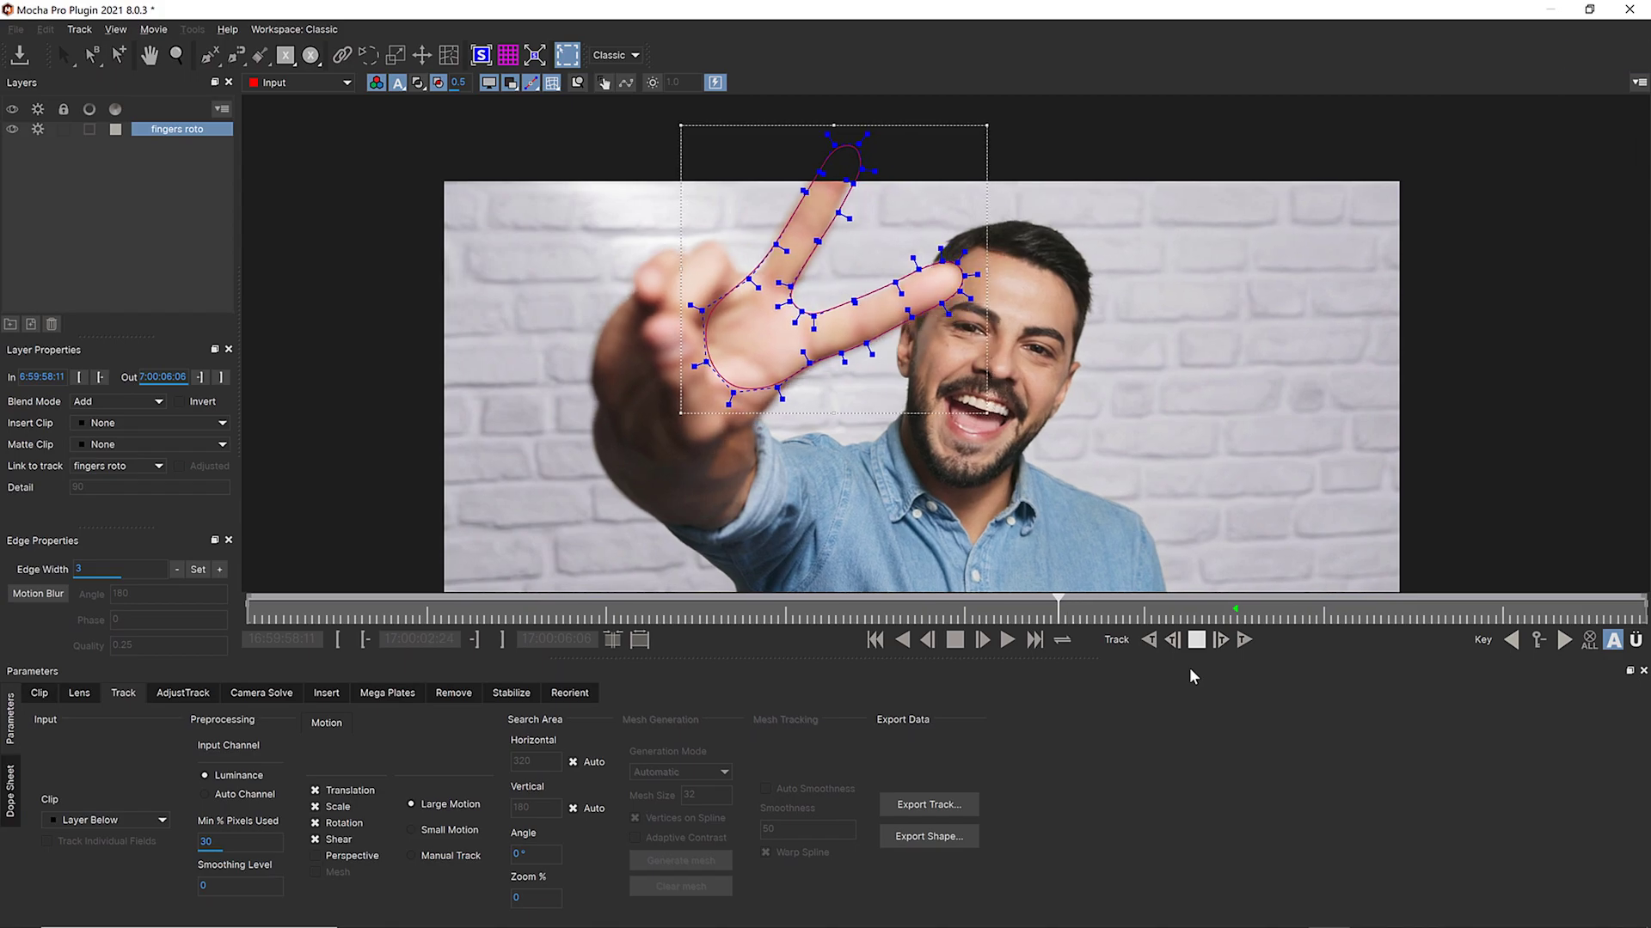
left_click(1244, 640)
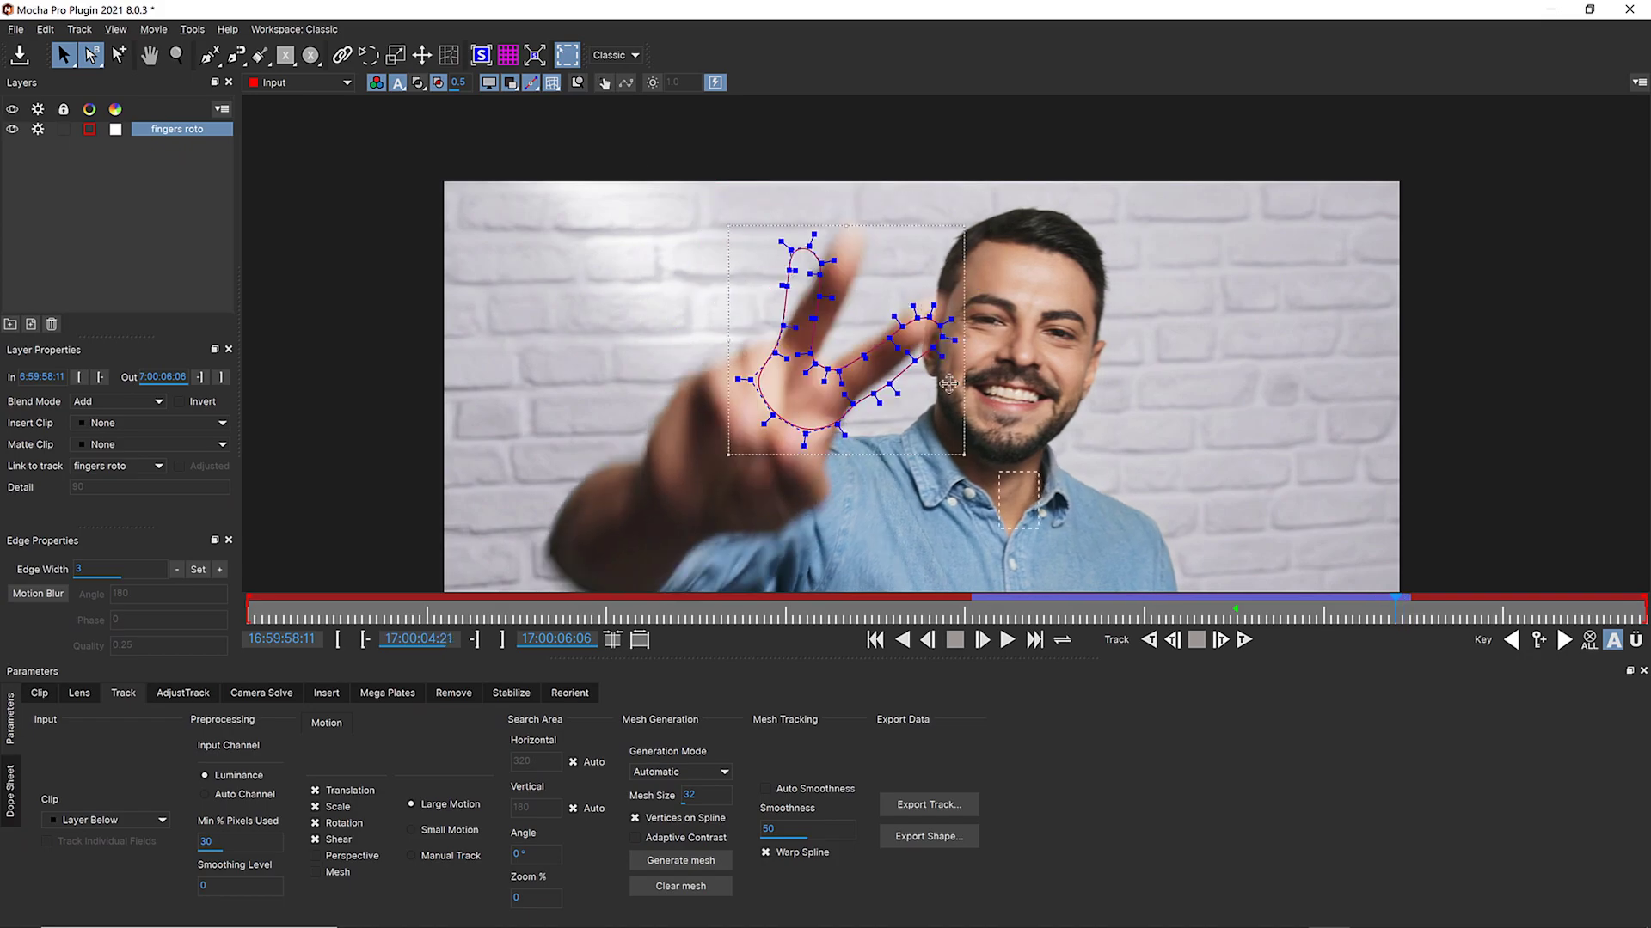
left_click(798, 251)
Realign the fingers roto shape on drifting frames and move it off-frame left as the hand exits
key("Left")
key("Left")
key("Left")
key("Left")
key("Left")
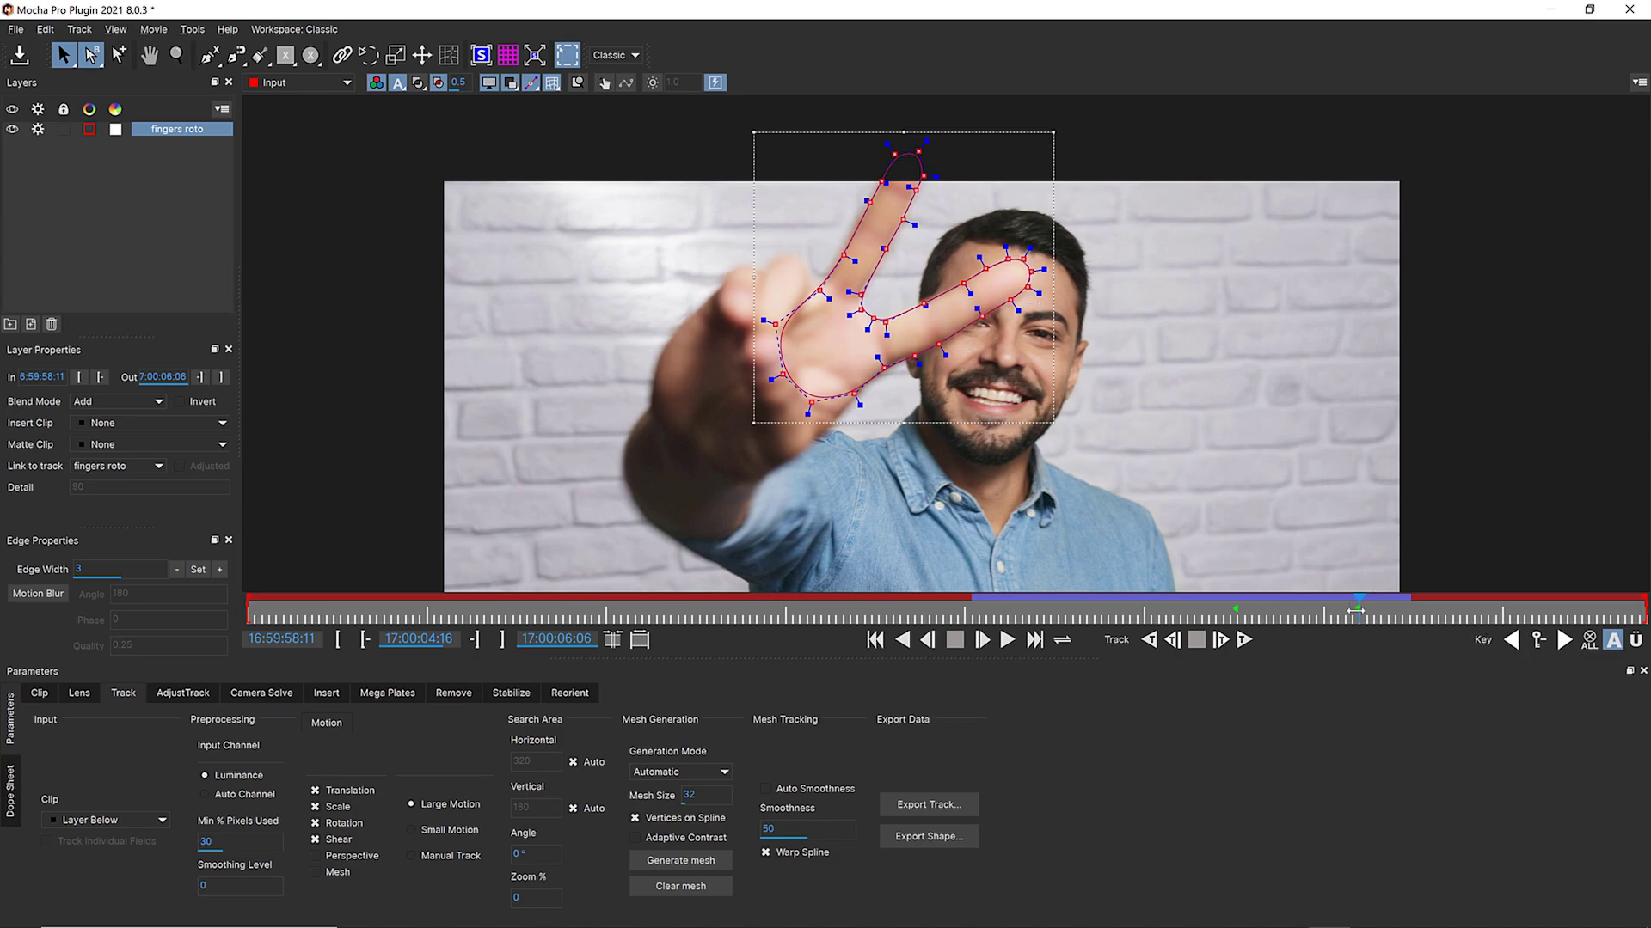
left_click_drag(1356, 612, 1394, 611)
left_click_drag(949, 335, 932, 325)
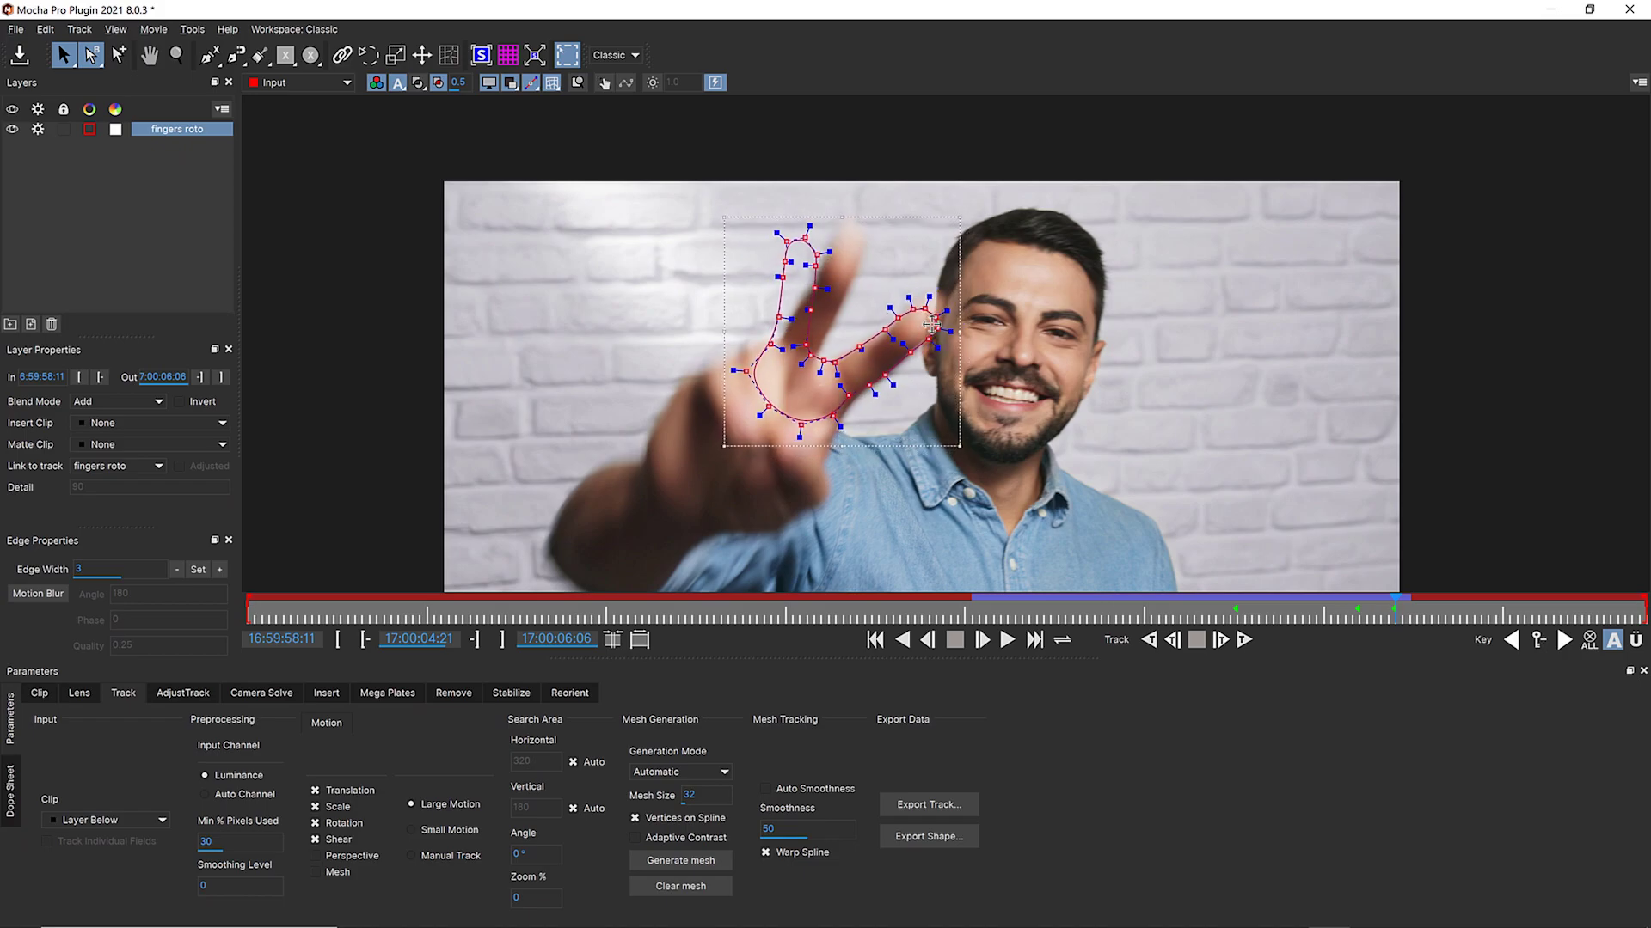
left_click_drag(1390, 607, 1401, 609)
left_click_drag(935, 323, 907, 368)
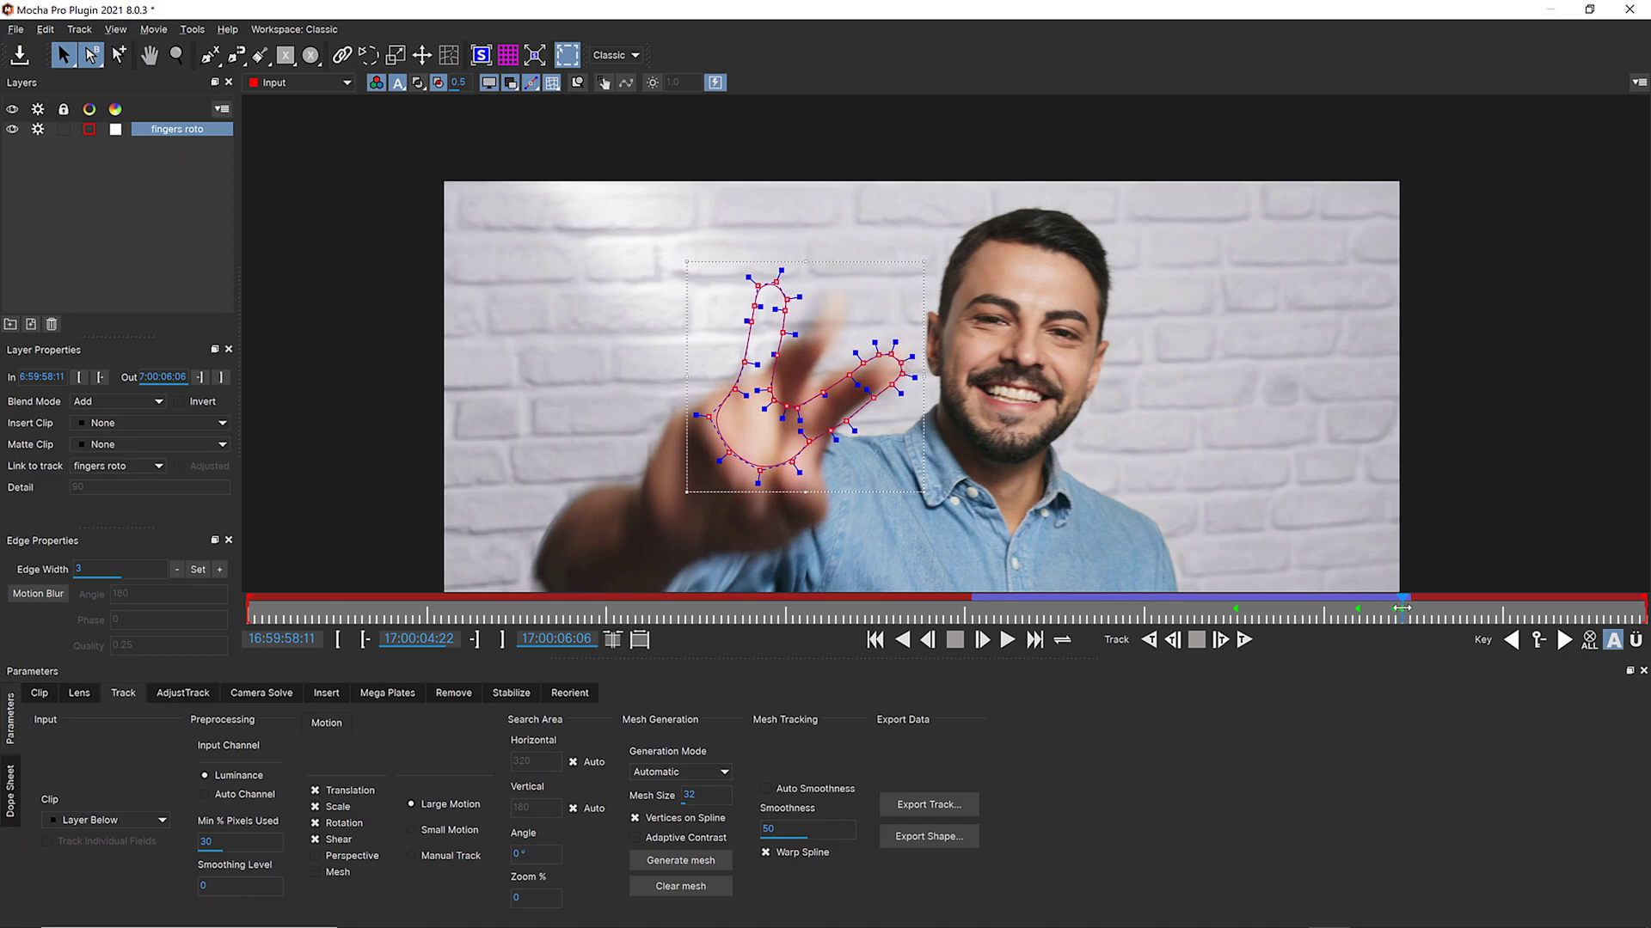
left_click_drag(1401, 608, 1400, 606)
left_click_drag(907, 378, 329, 355)
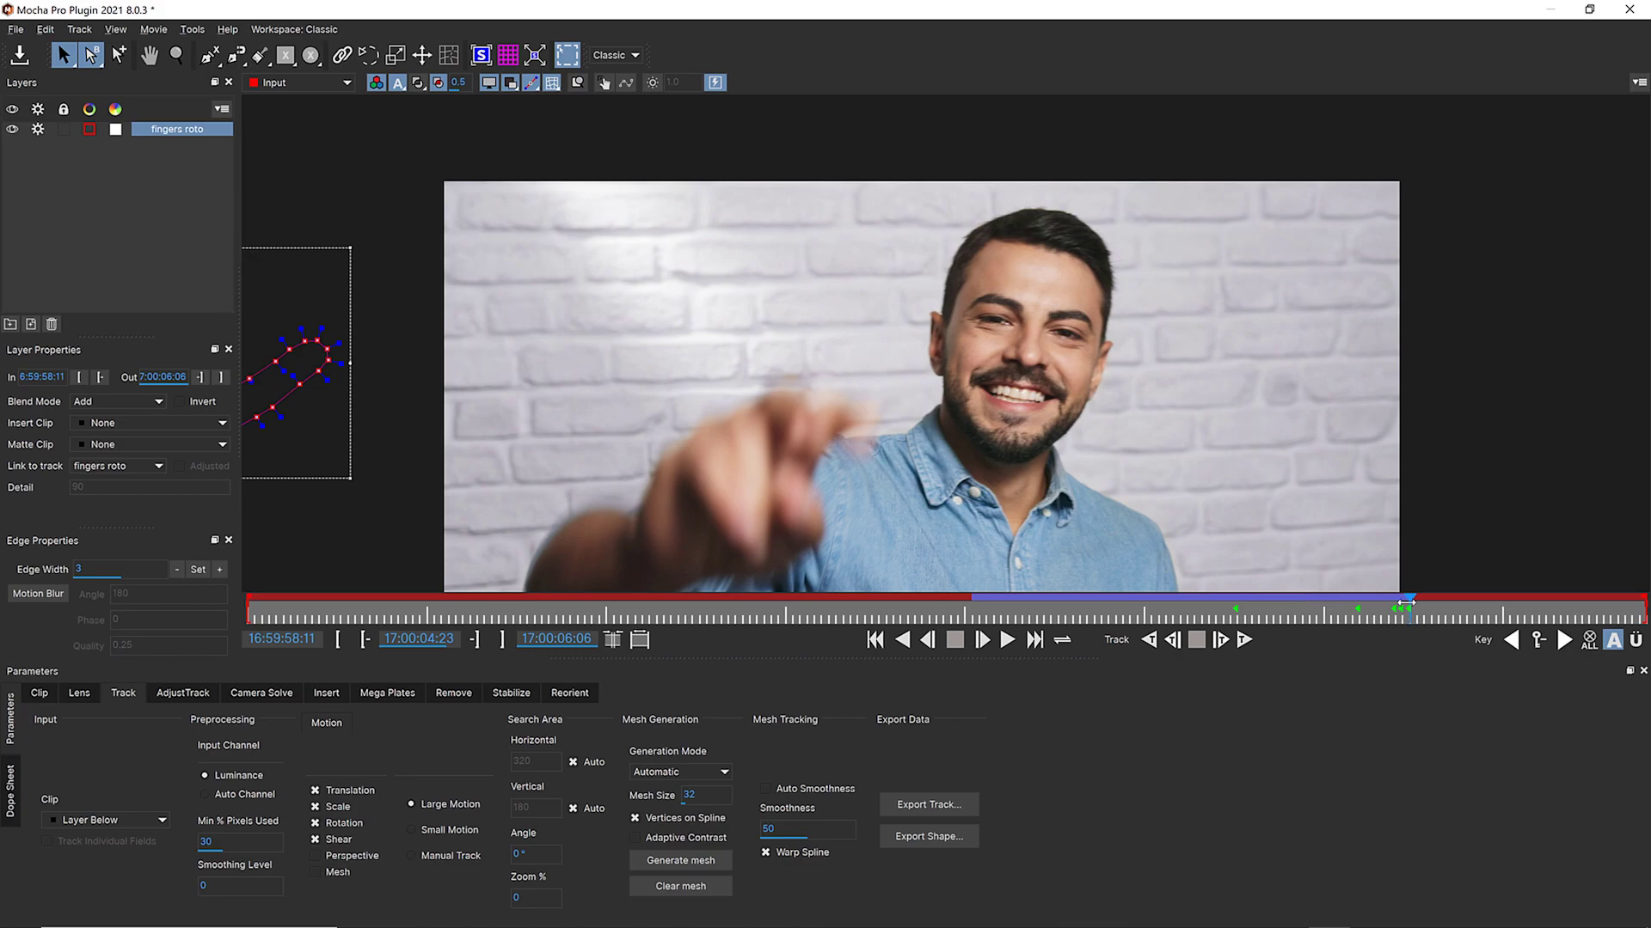
left_click_drag(1407, 604, 1341, 575)
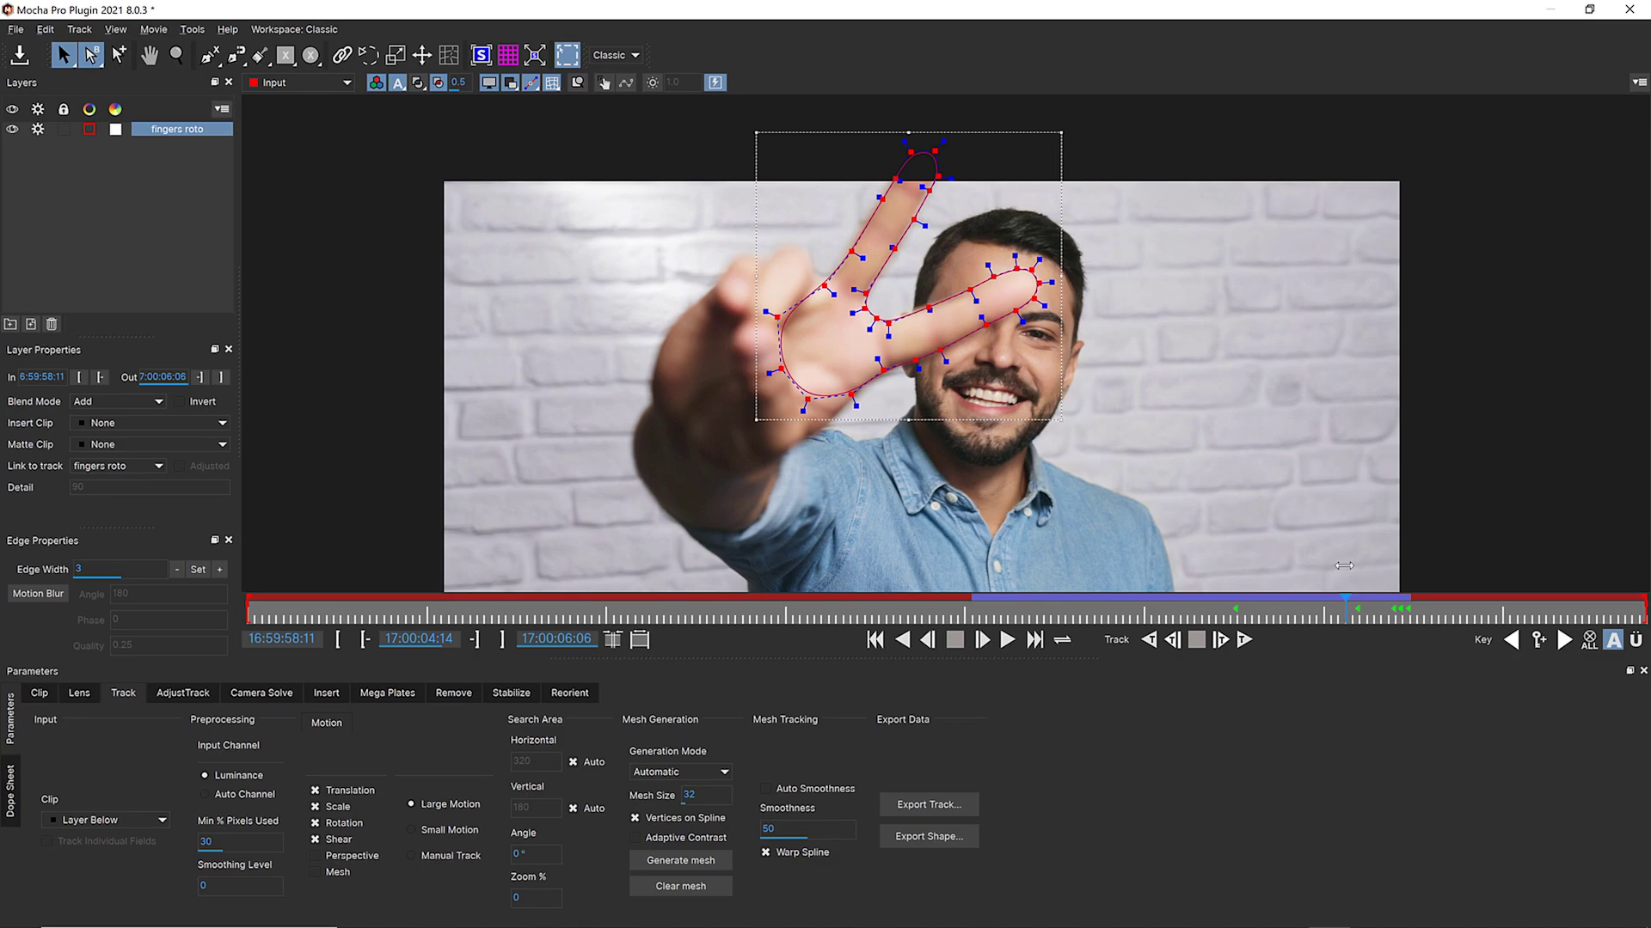
Refit the fingers shape at frames 17:00:02:14 and 17:00:03:00, then scrub to check
left_click_drag(1344, 566, 974, 561)
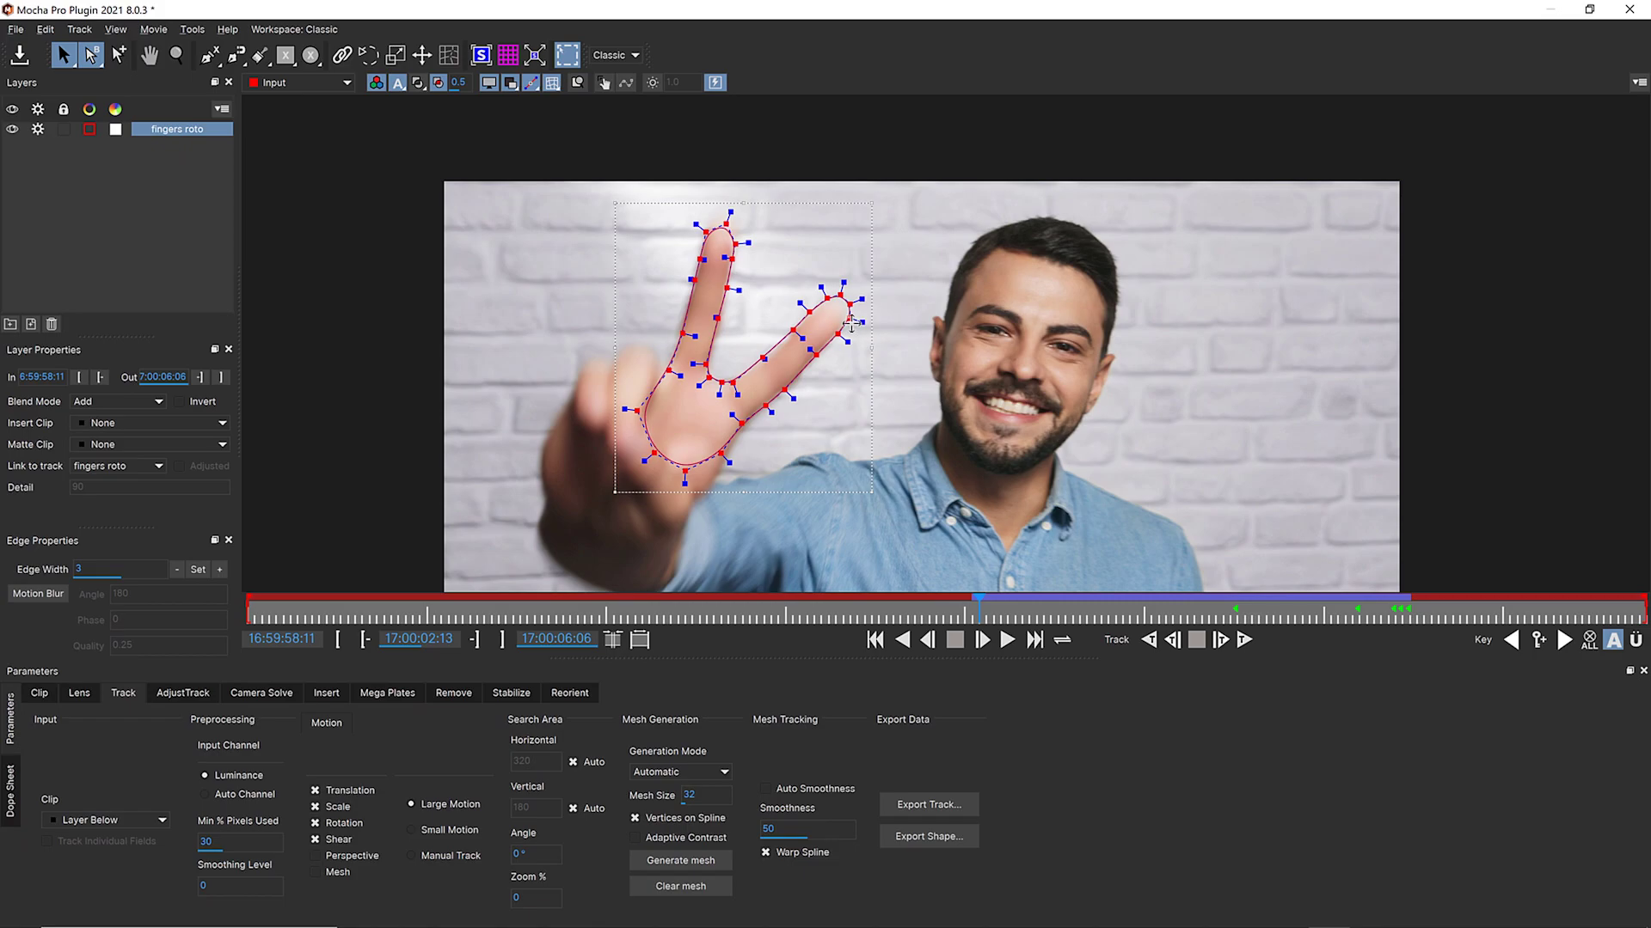
left_click_drag(842, 314, 840, 318)
mouse_move(970, 611)
left_mouse_down()
mouse_move(1064, 614)
mouse_move(1050, 616)
left_mouse_up()
left_click_drag(966, 281, 961, 283)
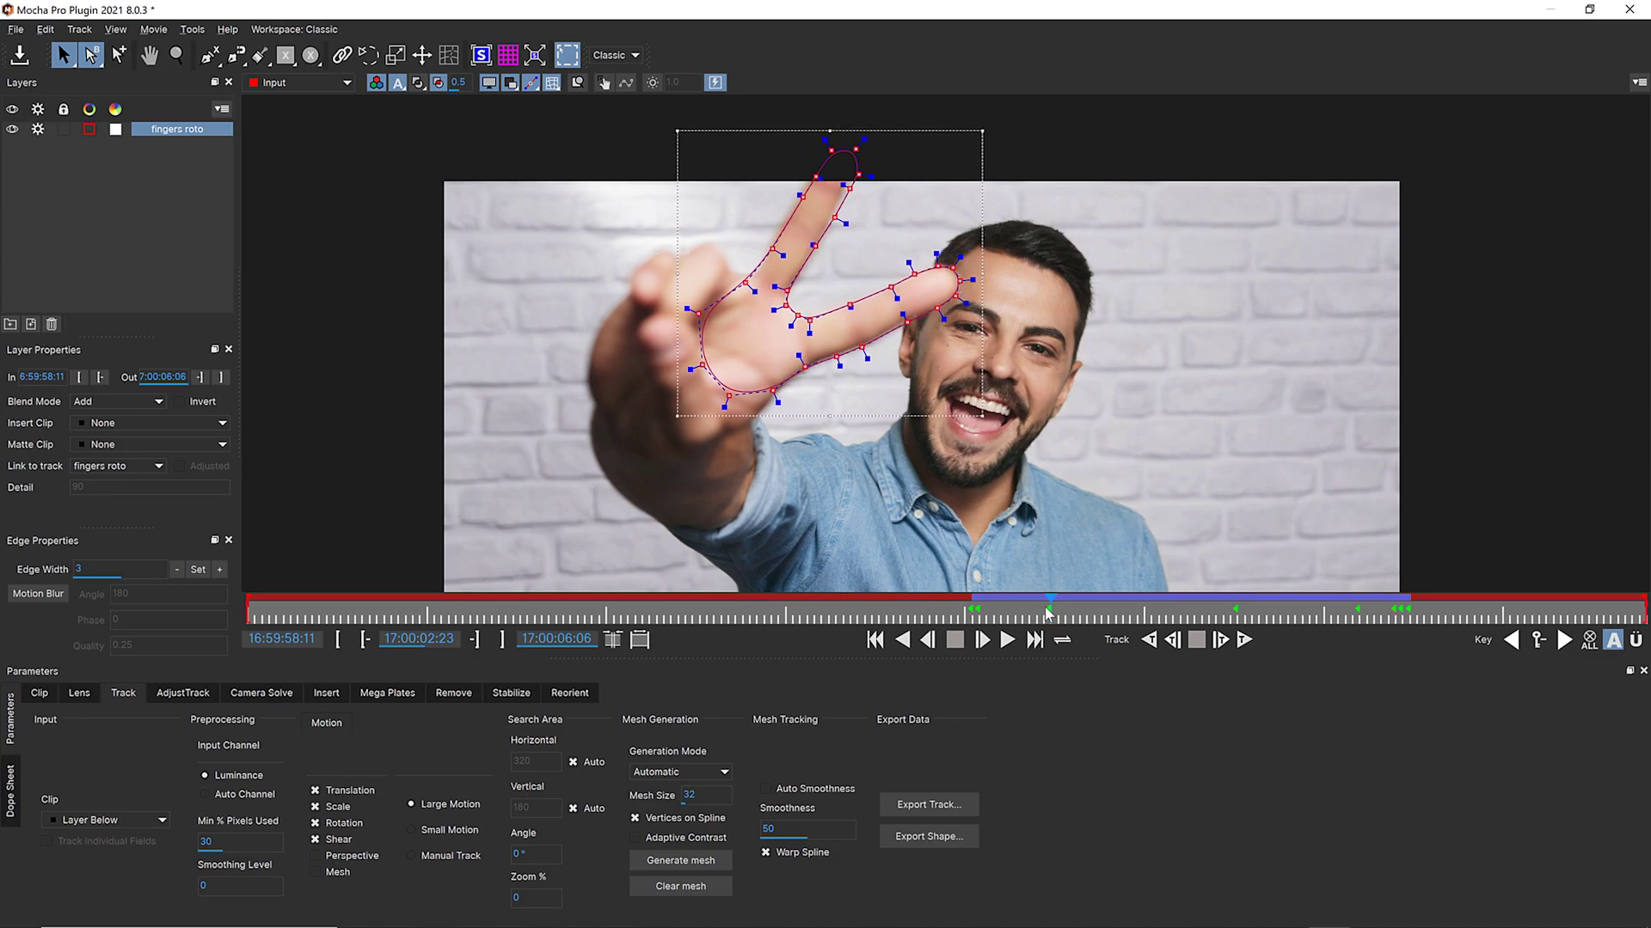
left_click_drag(1047, 612, 979, 596)
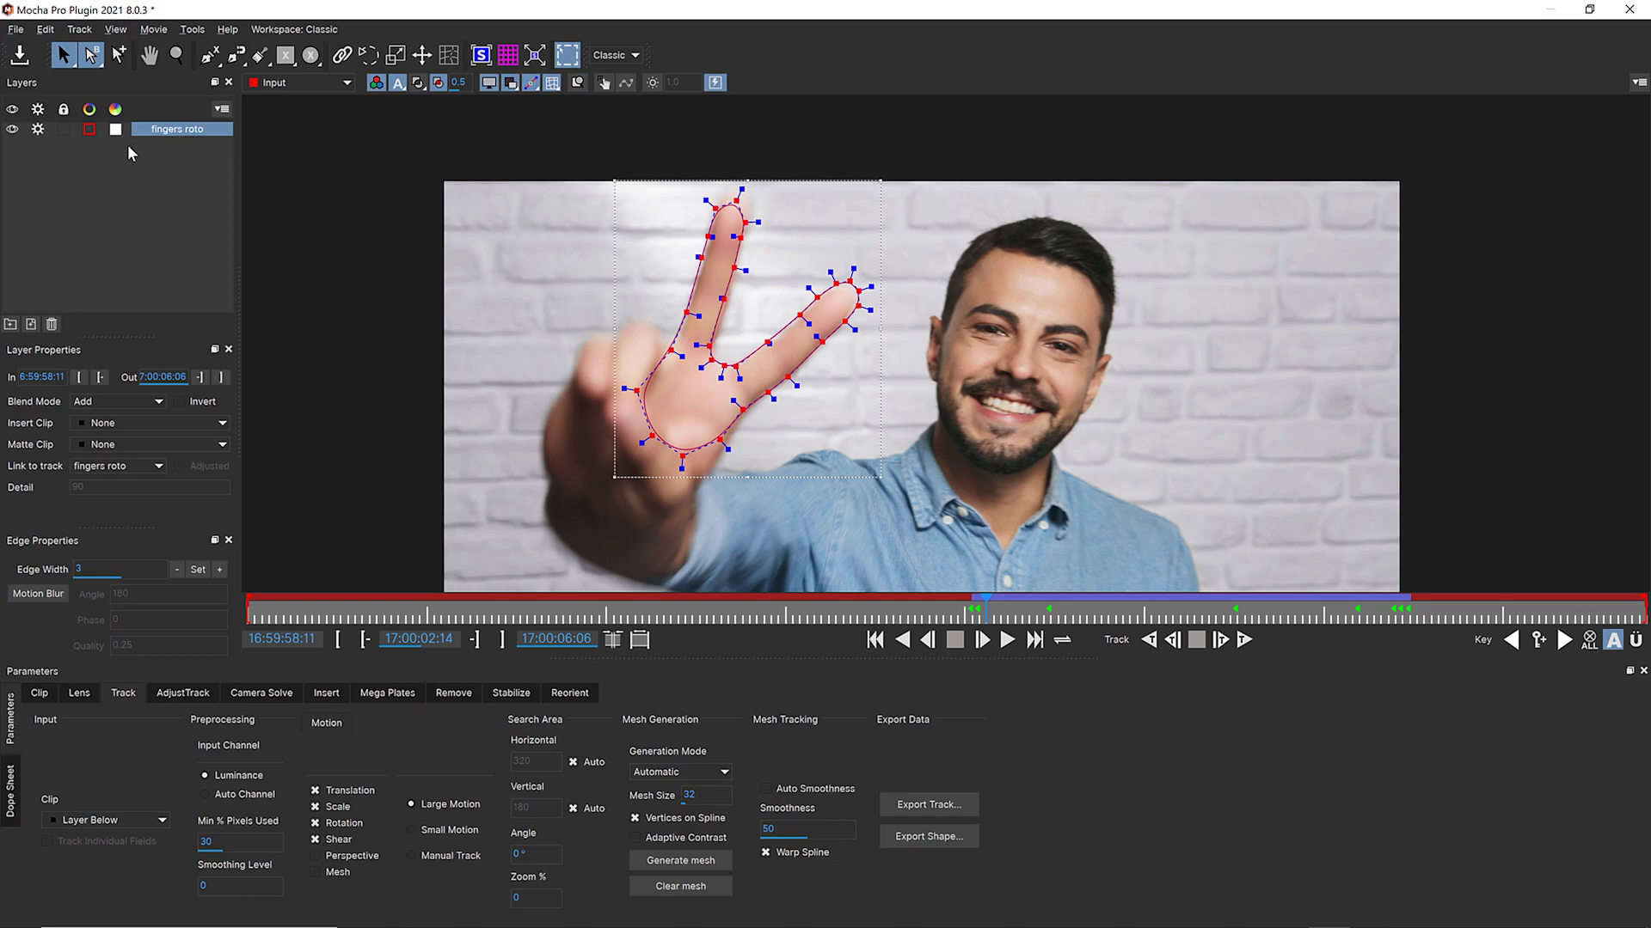
Disable tracking on fingers roto, duplicate and lock it, and name the copy 'fingers holdout'
left_click(36, 132)
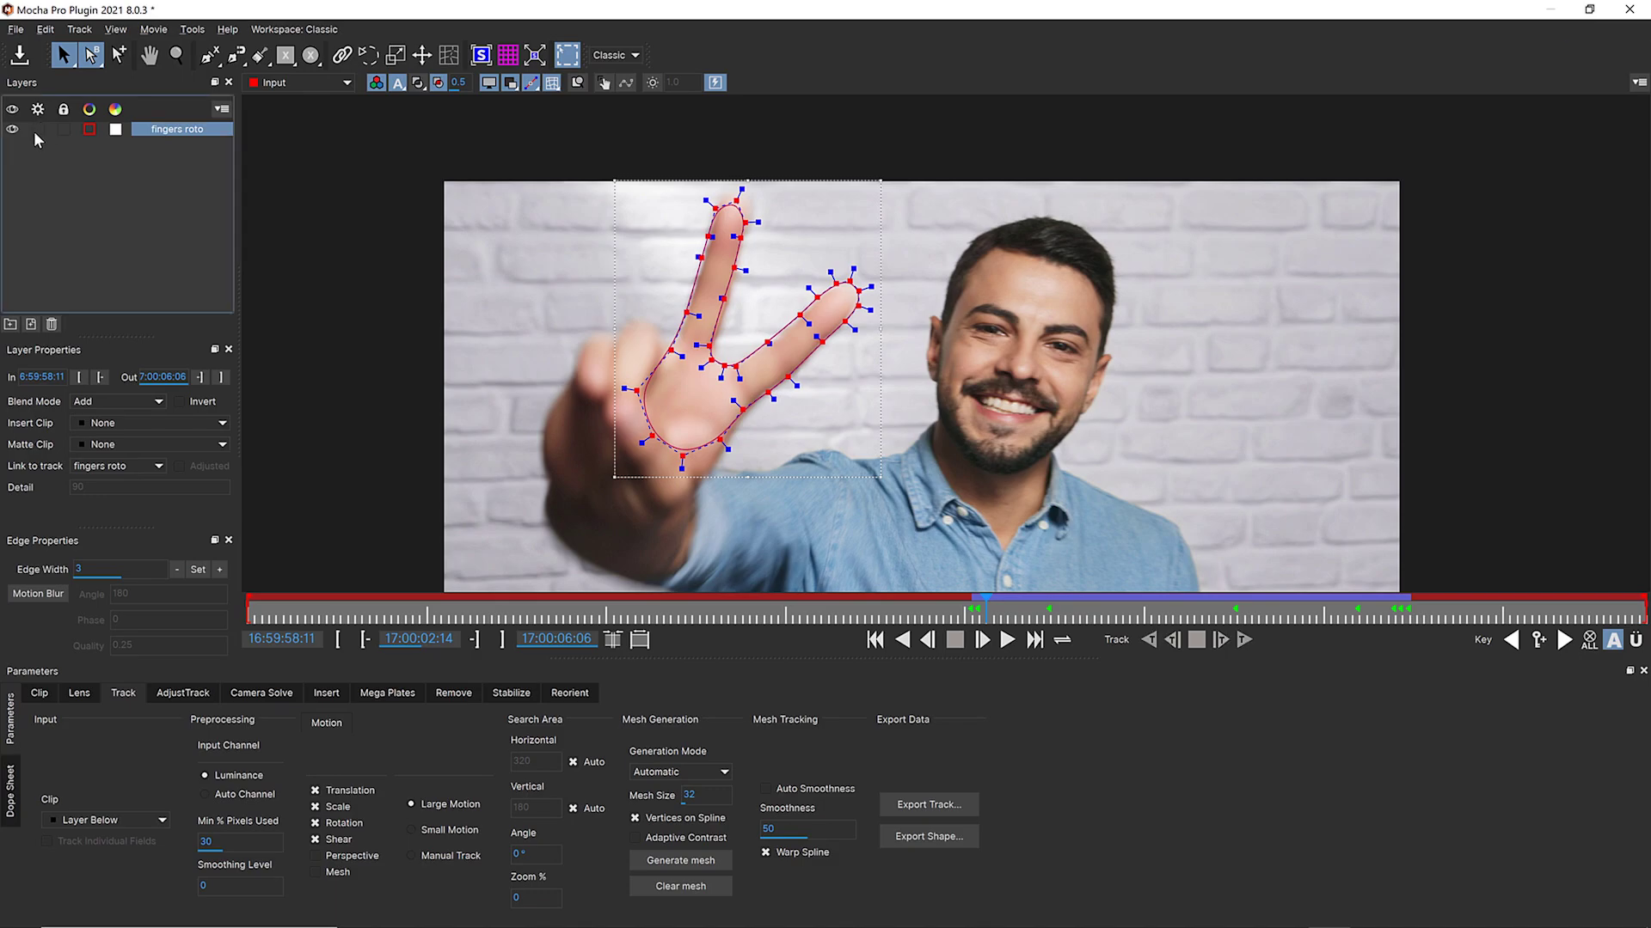
left_click(31, 324)
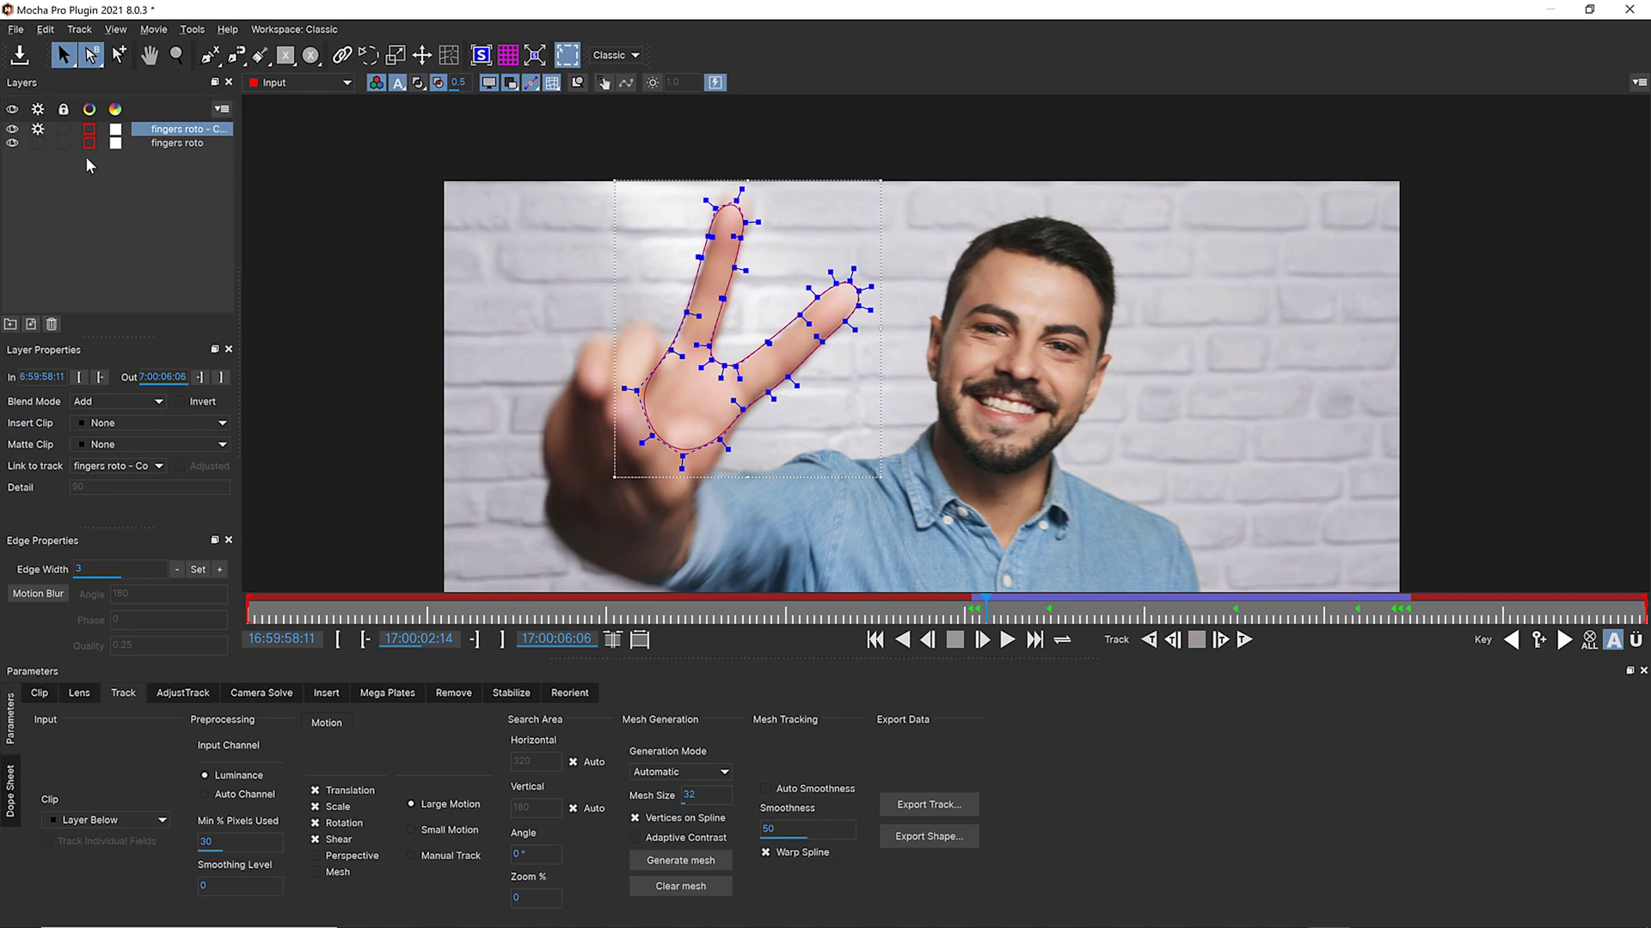
left_click(63, 142)
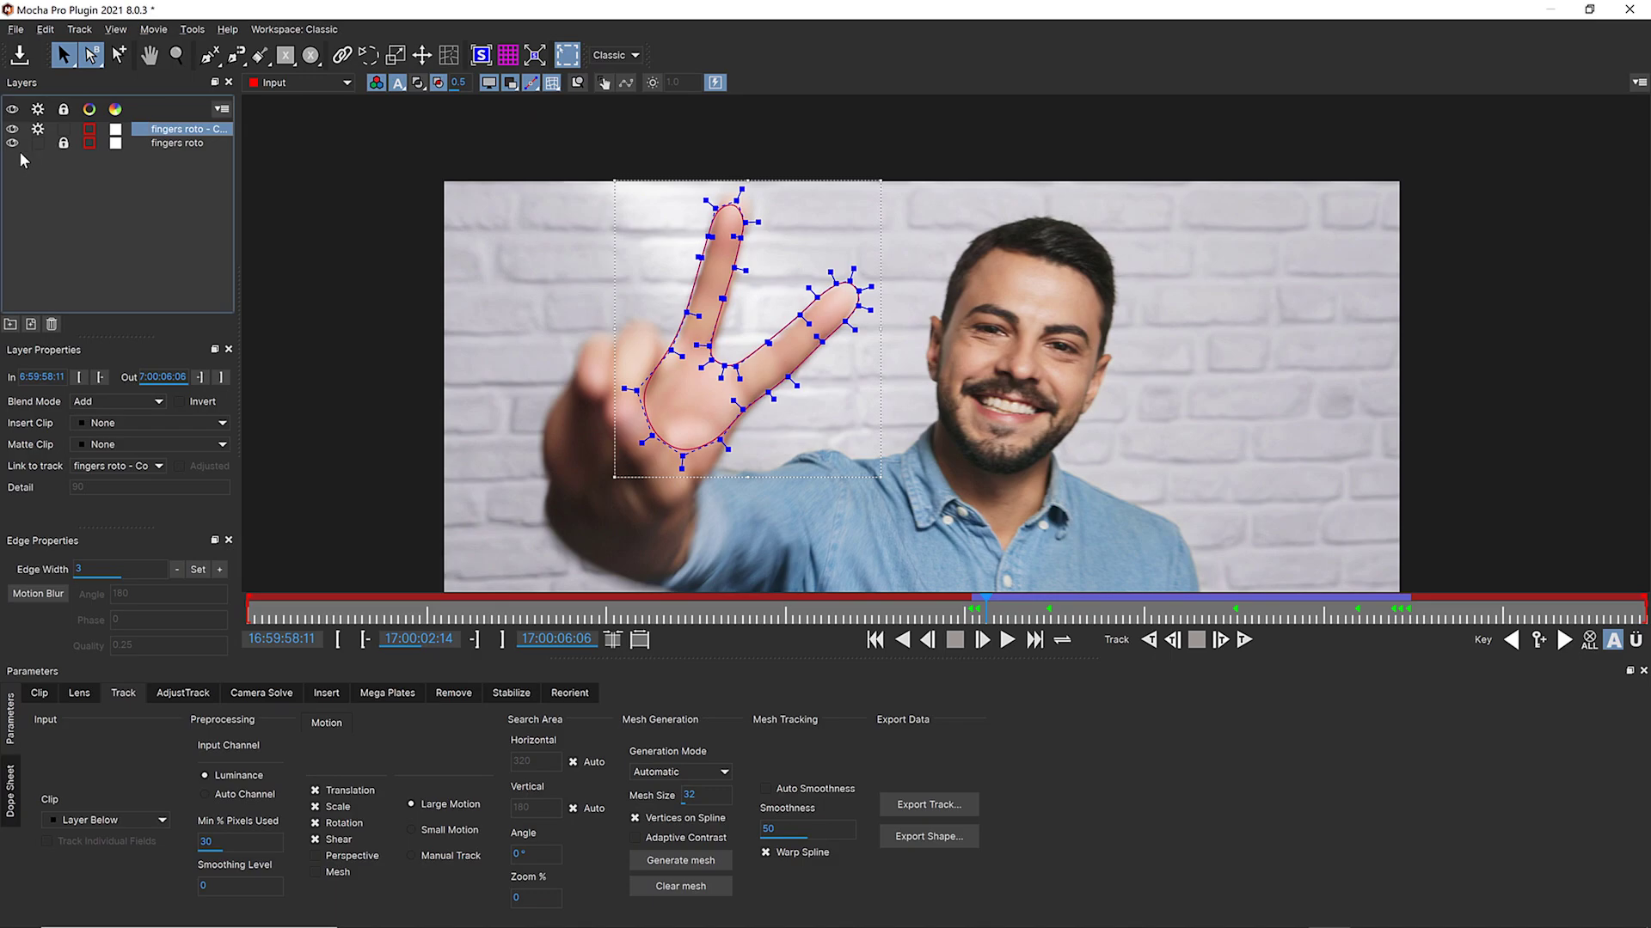
double_click(173, 130)
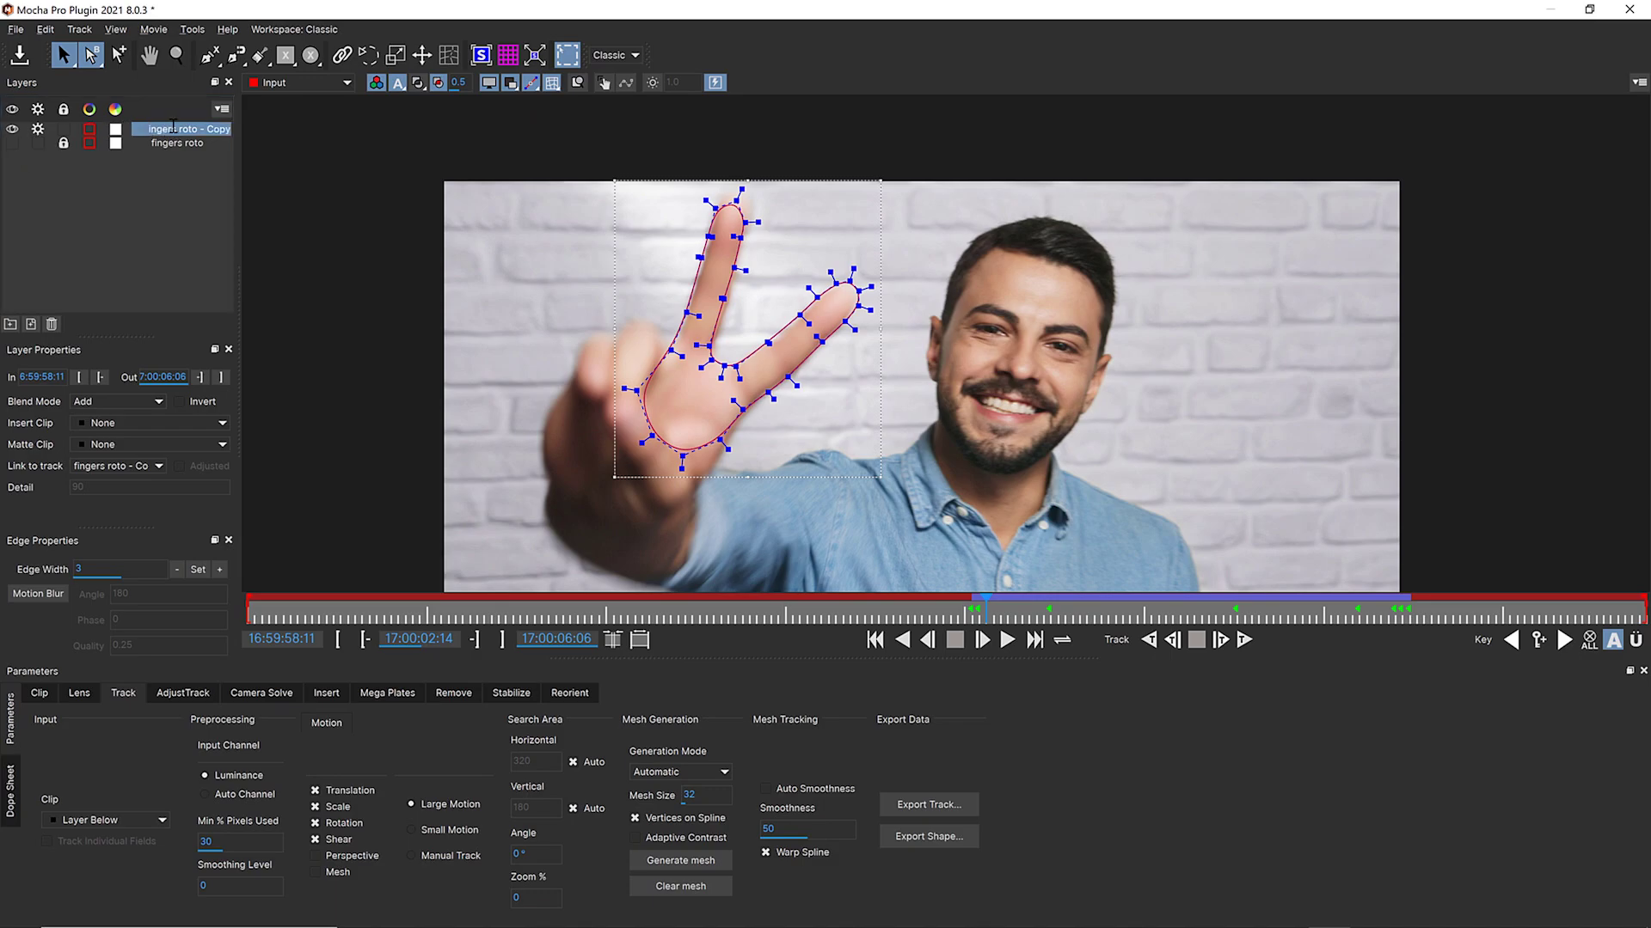
type("finger")
left_click(193, 146)
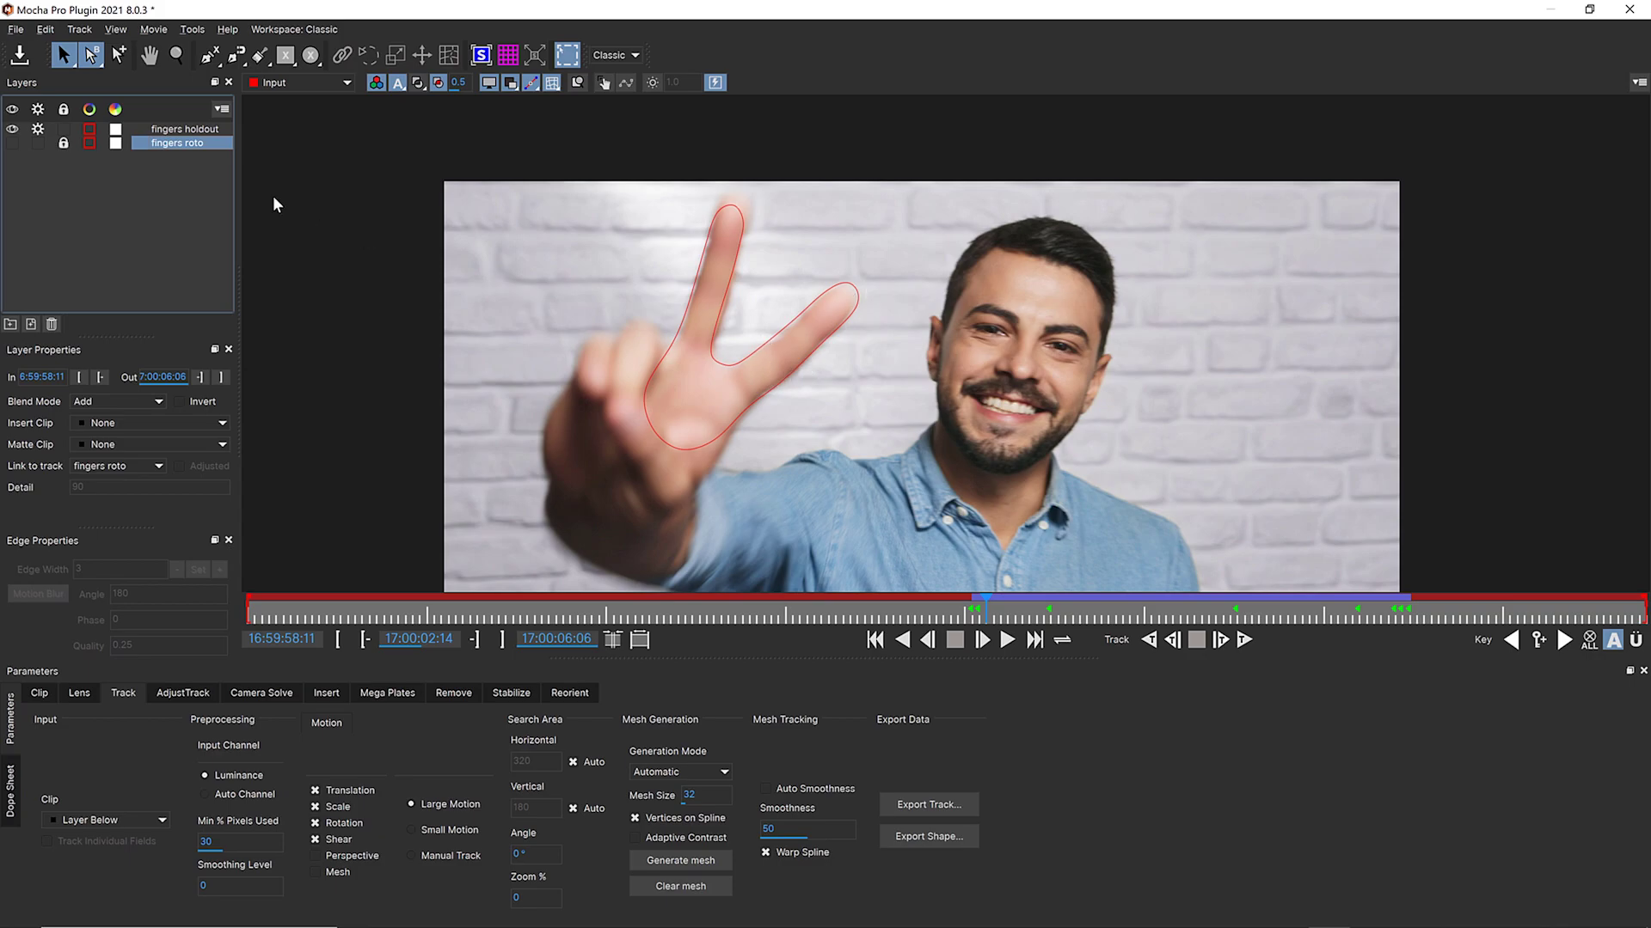
left_click(183, 131)
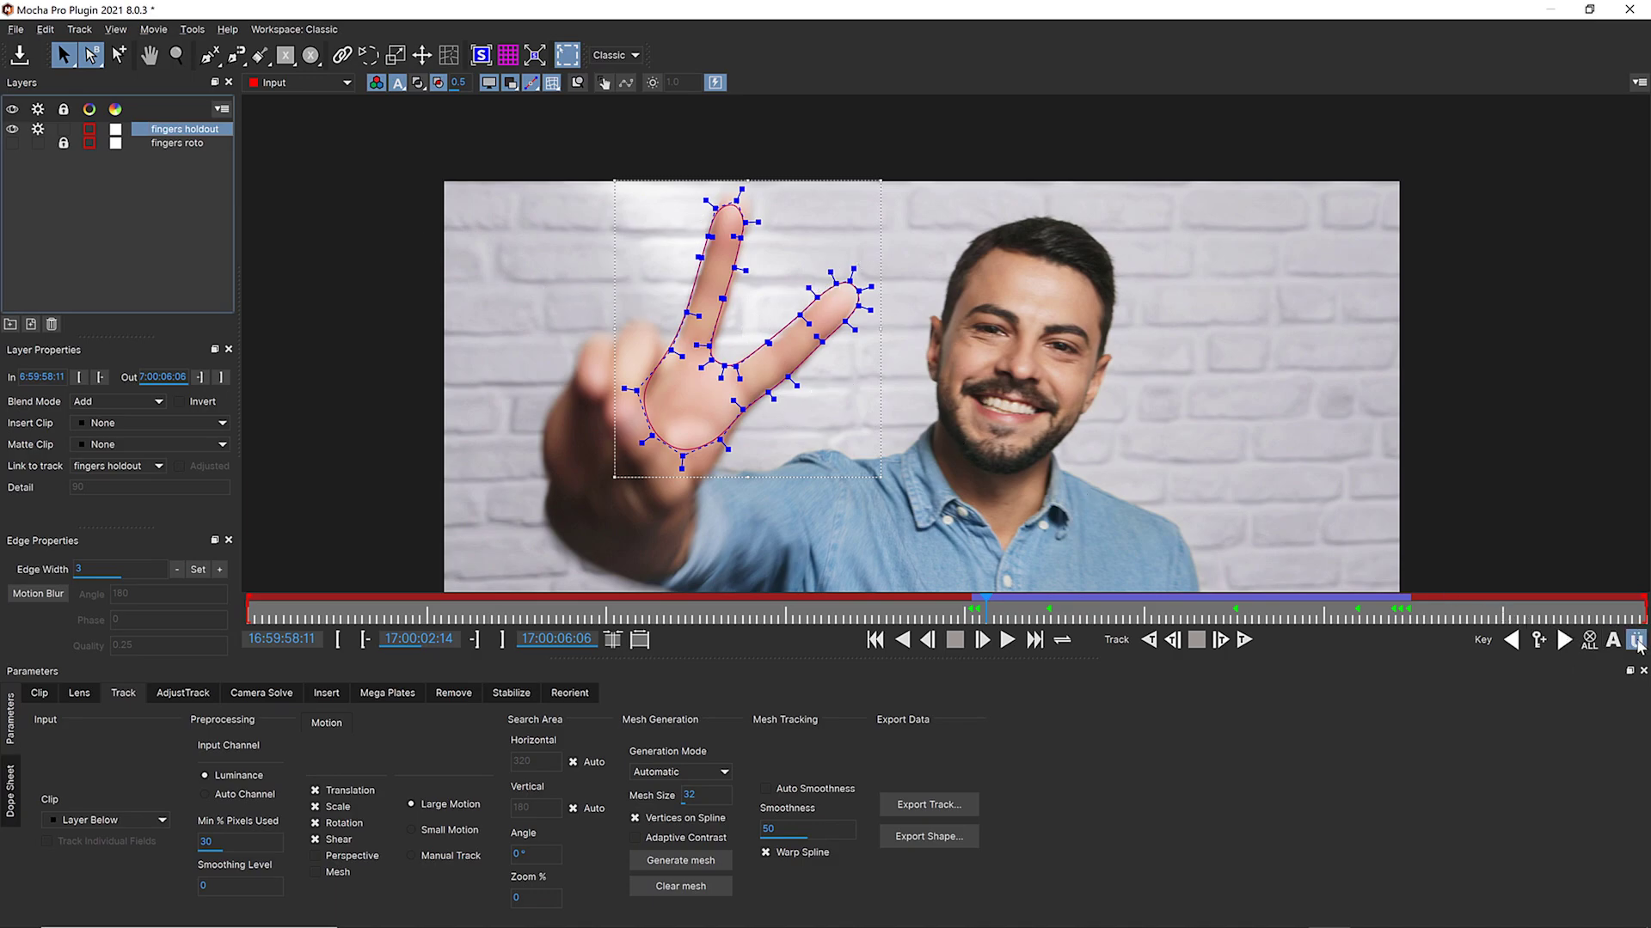
Scale up the fingers holdout spline and widen its edge points around both fingers
left_click_drag(883, 480, 900, 494)
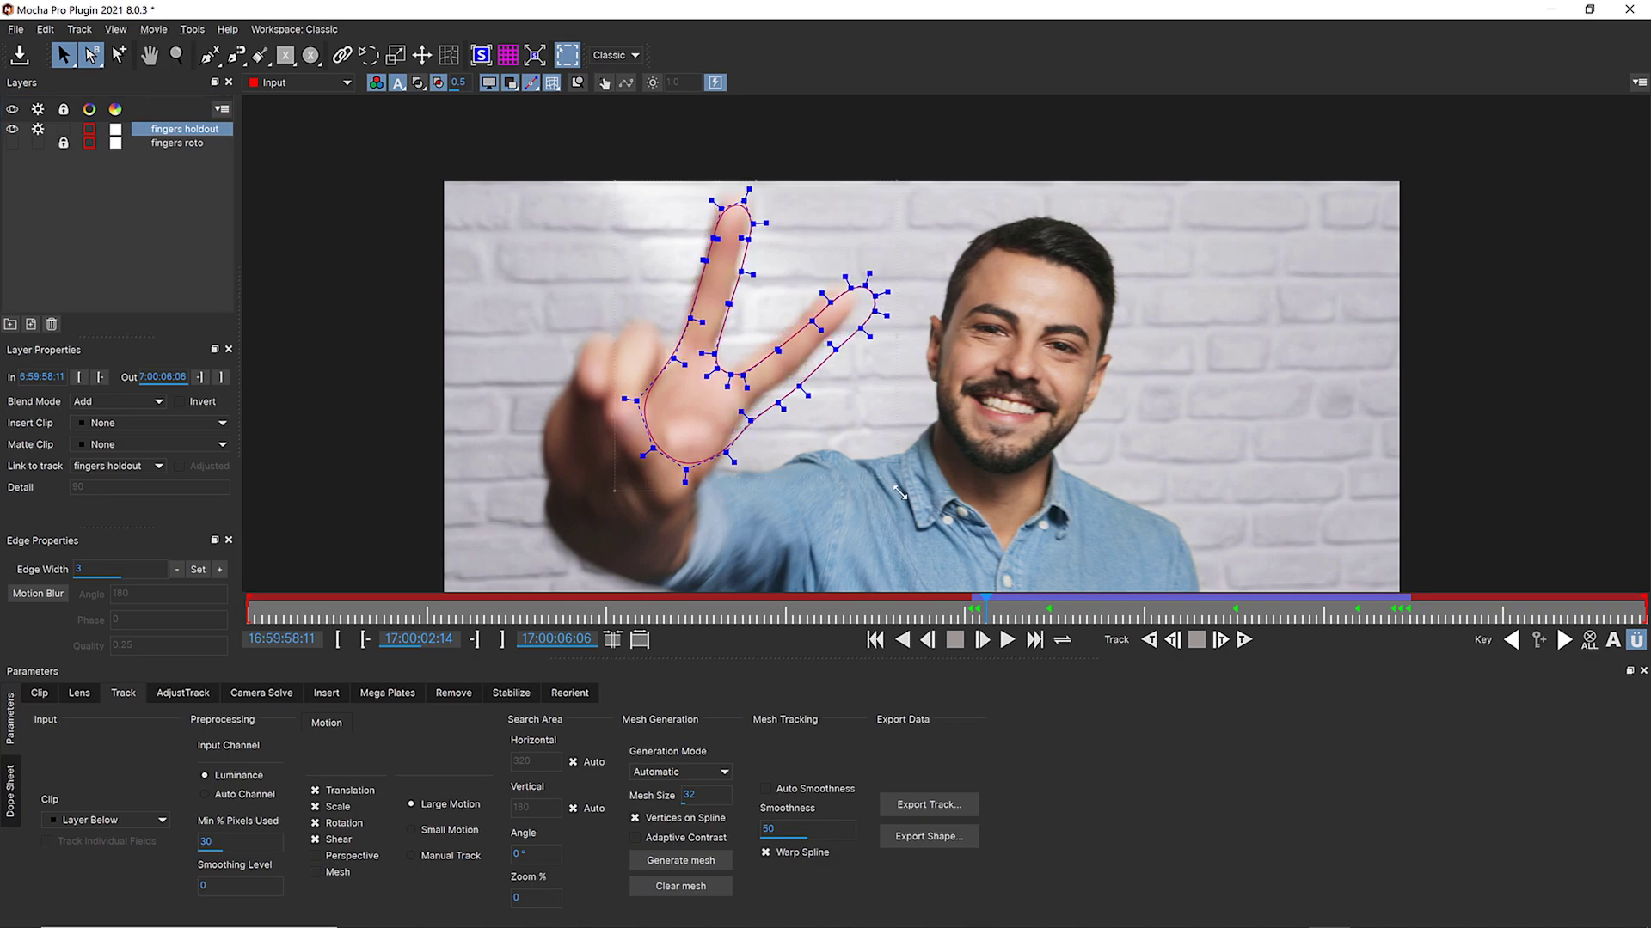
left_click_drag(862, 276, 823, 309)
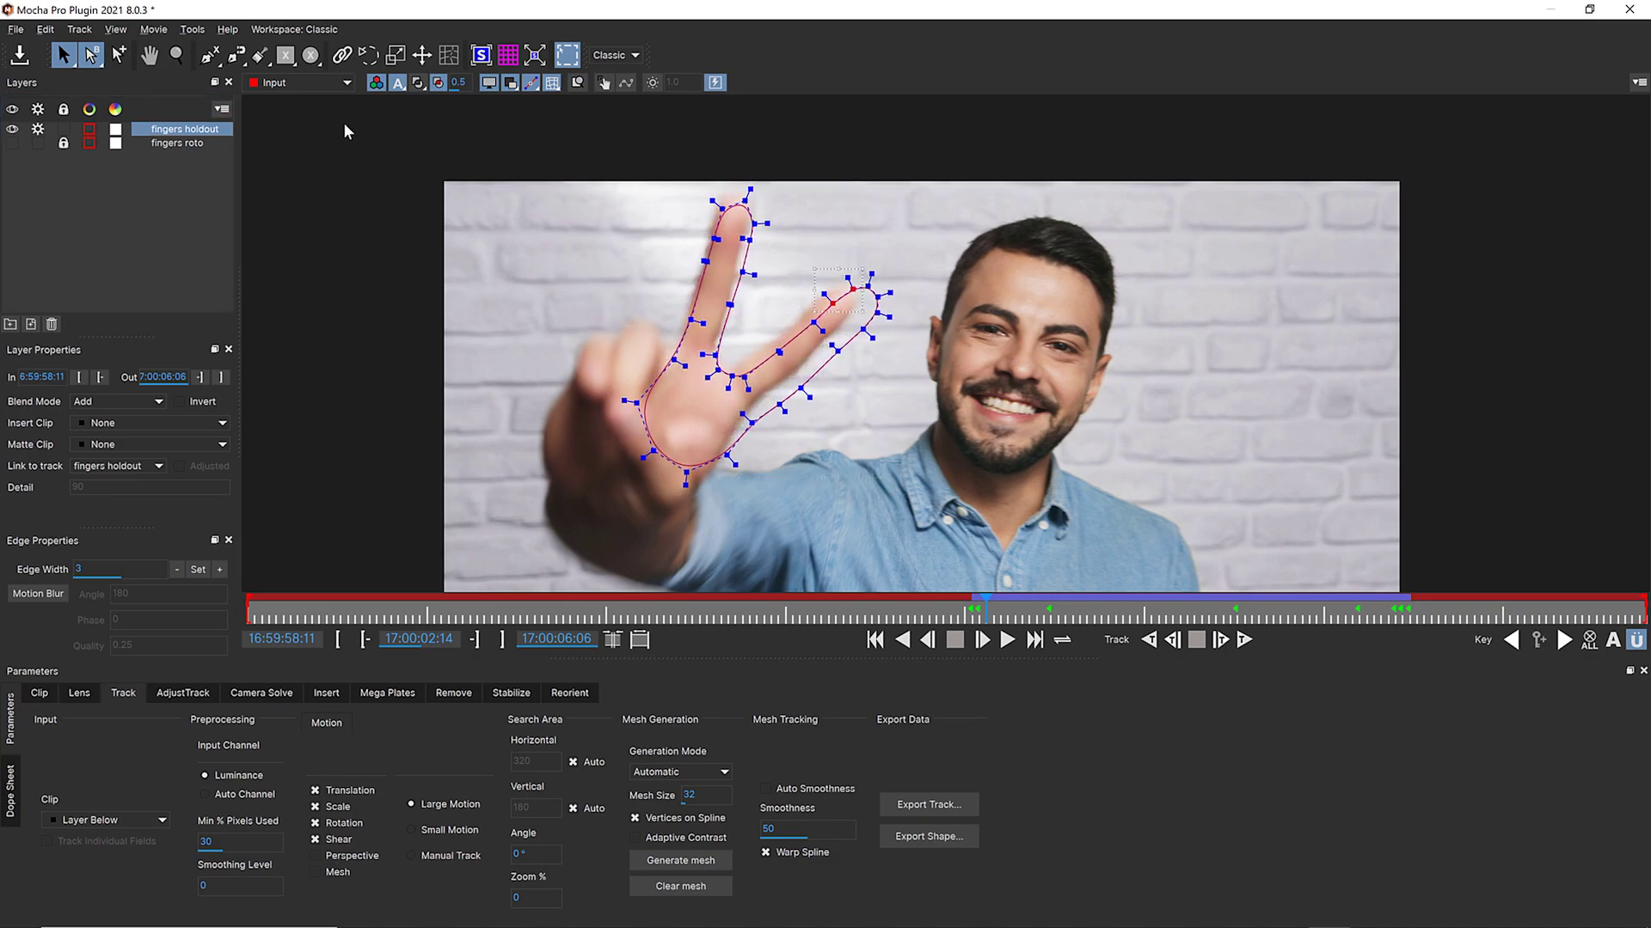
left_click_drag(93, 58, 91, 103)
mouse_move(824, 249)
left_mouse_down()
mouse_move(738, 372)
mouse_move(817, 344)
mouse_move(876, 255)
mouse_move(854, 282)
mouse_move(840, 253)
mouse_move(884, 268)
left_mouse_up()
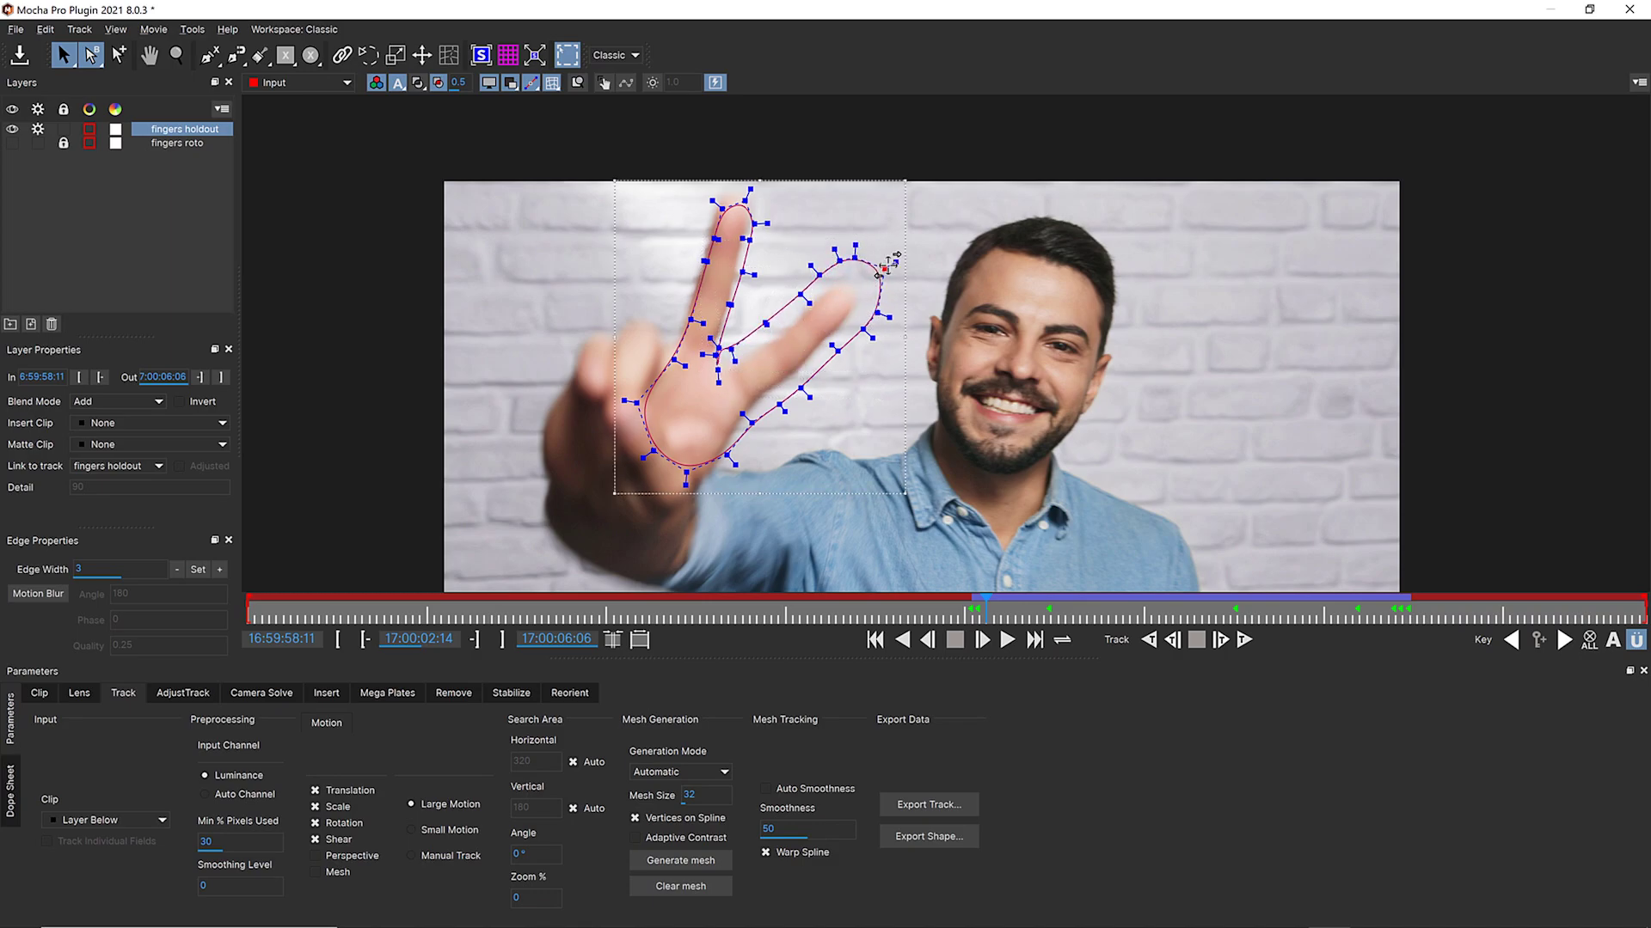
left_click(724, 353)
mouse_move(727, 307)
left_mouse_down()
mouse_move(764, 207)
mouse_move(717, 361)
mouse_move(738, 311)
left_mouse_up()
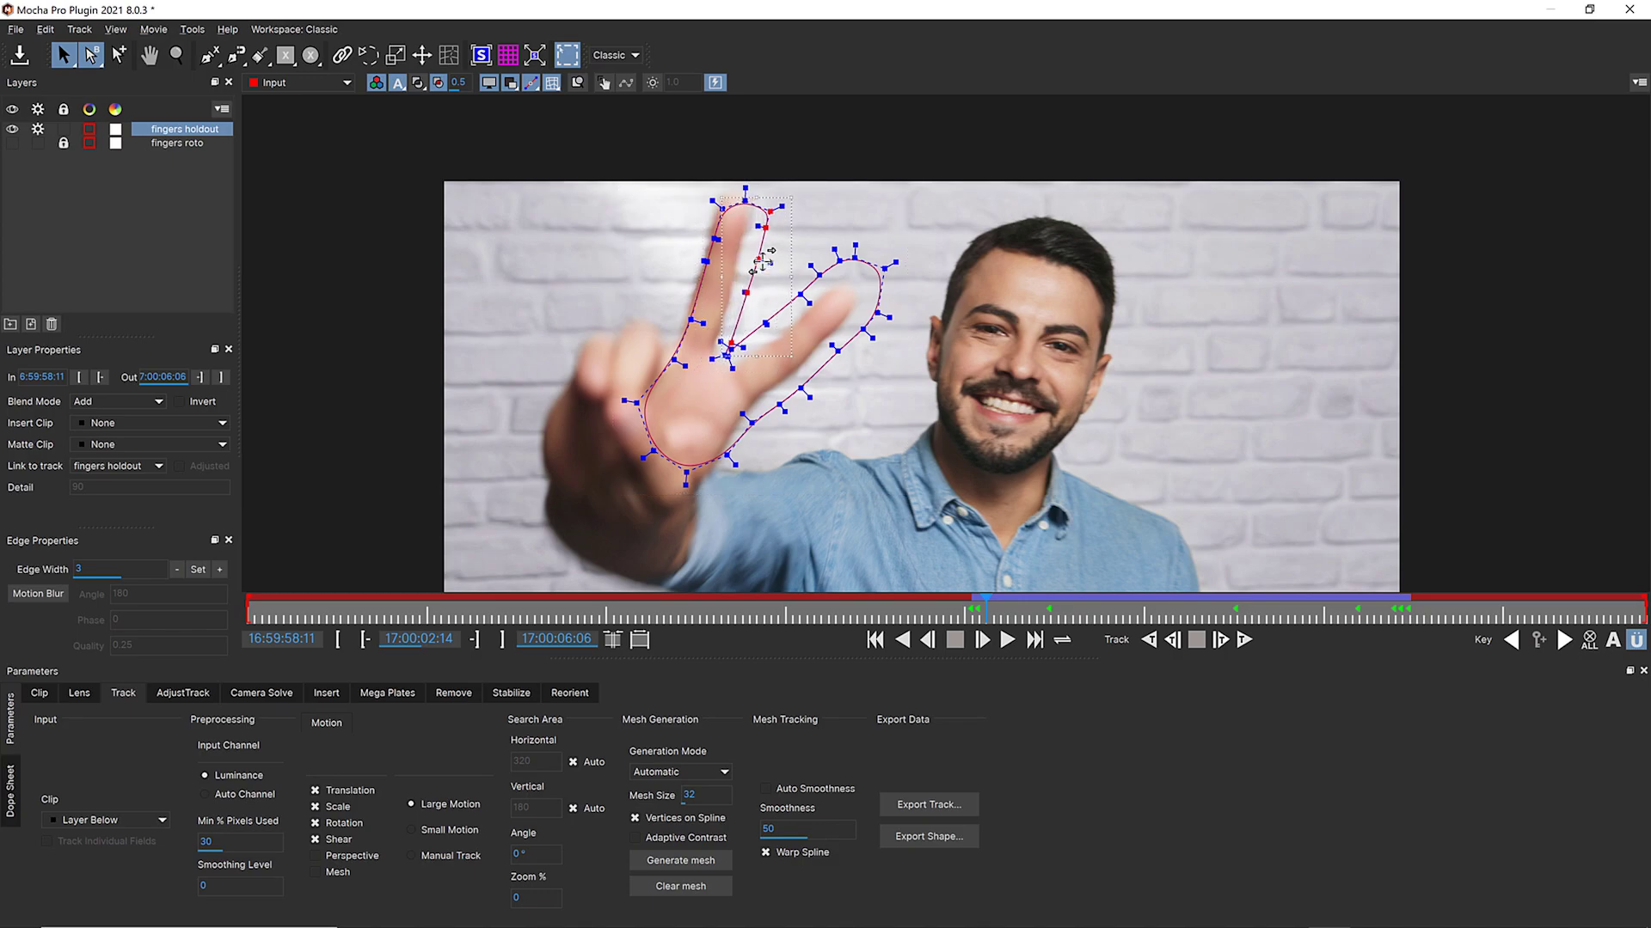
mouse_move(679, 207)
left_mouse_down()
mouse_move(745, 178)
mouse_move(655, 275)
mouse_move(705, 230)
mouse_move(687, 209)
mouse_move(752, 159)
left_mouse_up()
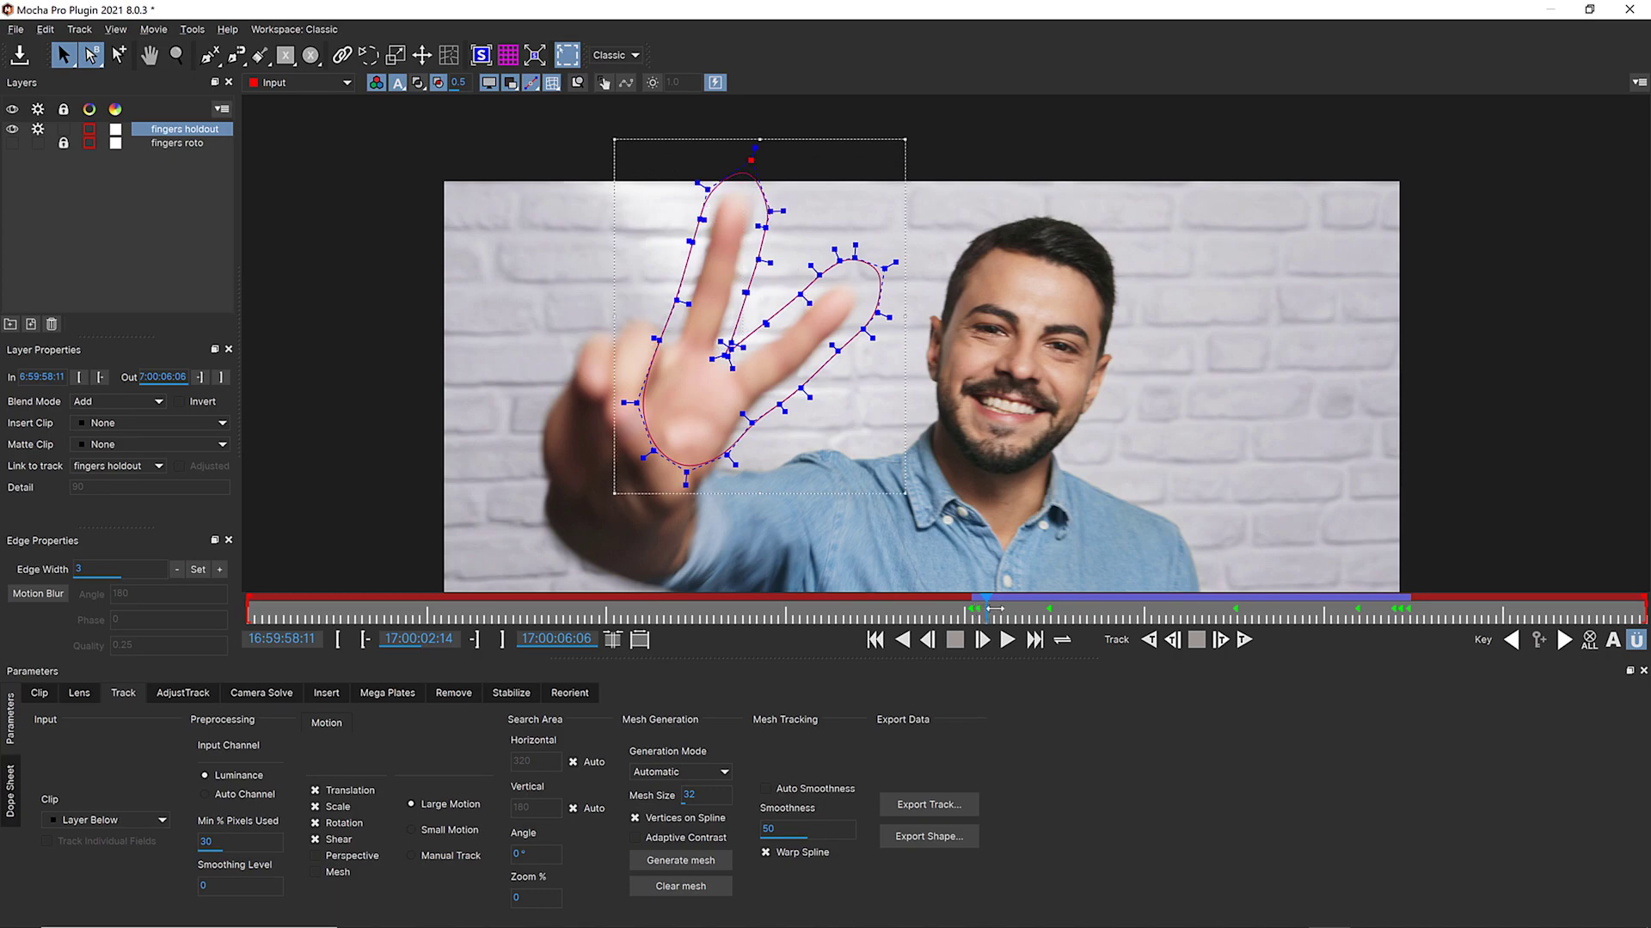
Check the holdout at frames 17:00:04:02 and 17:00:03:09, then reselect the fingers roto layer
left_click_drag(995, 609, 1258, 609)
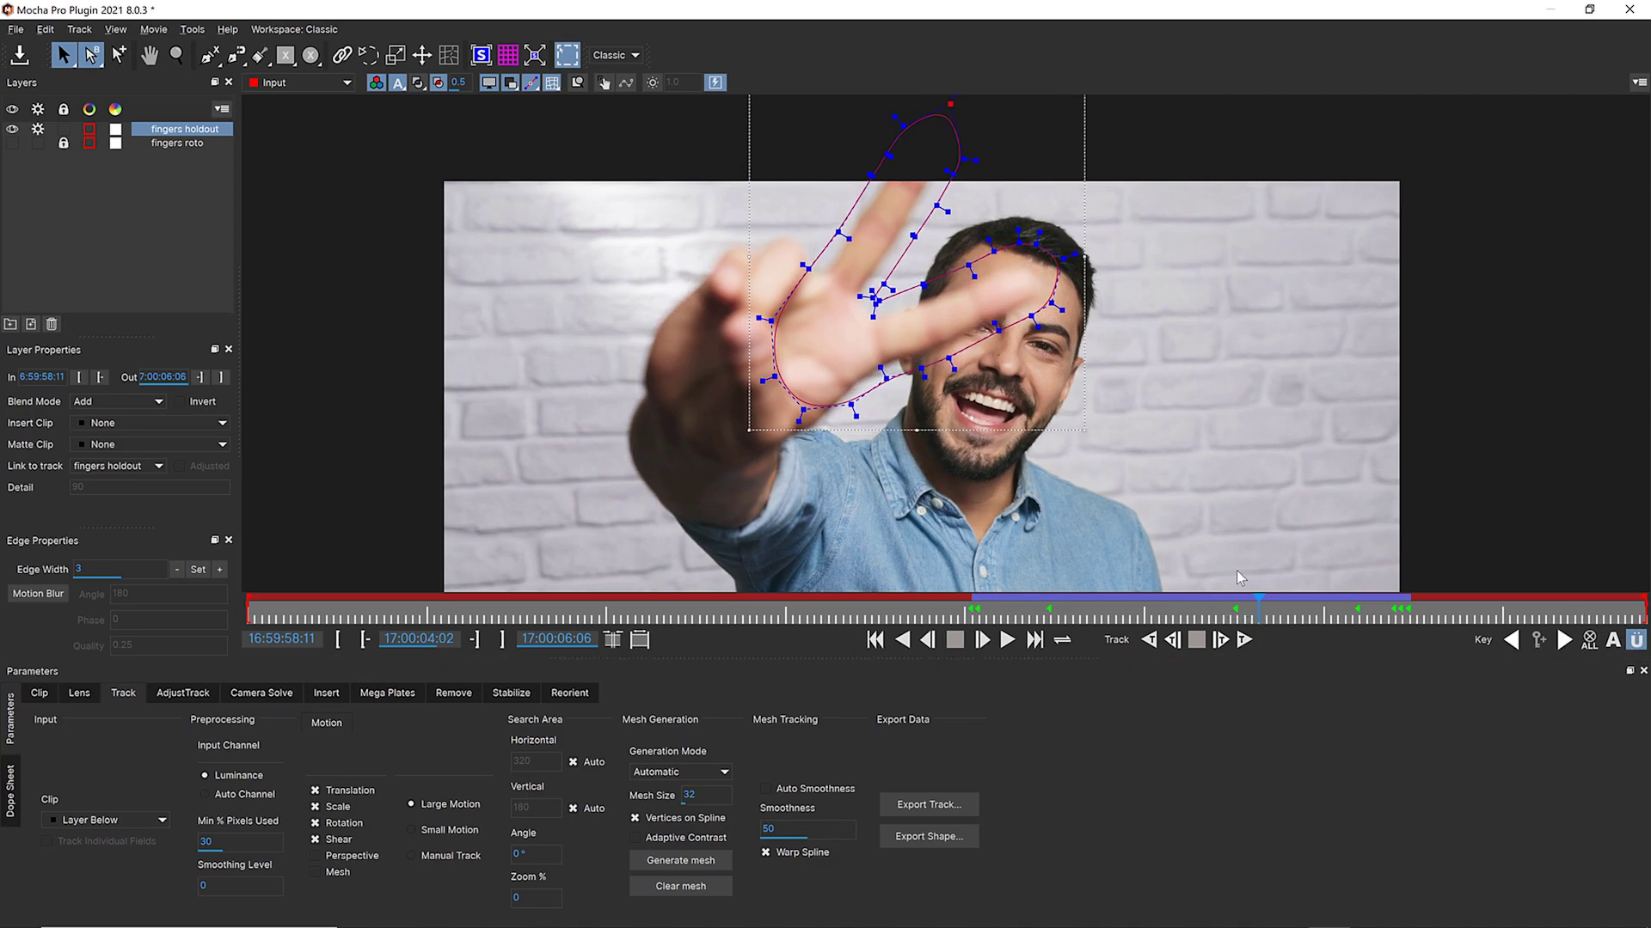
left_click_drag(1274, 604, 969, 595)
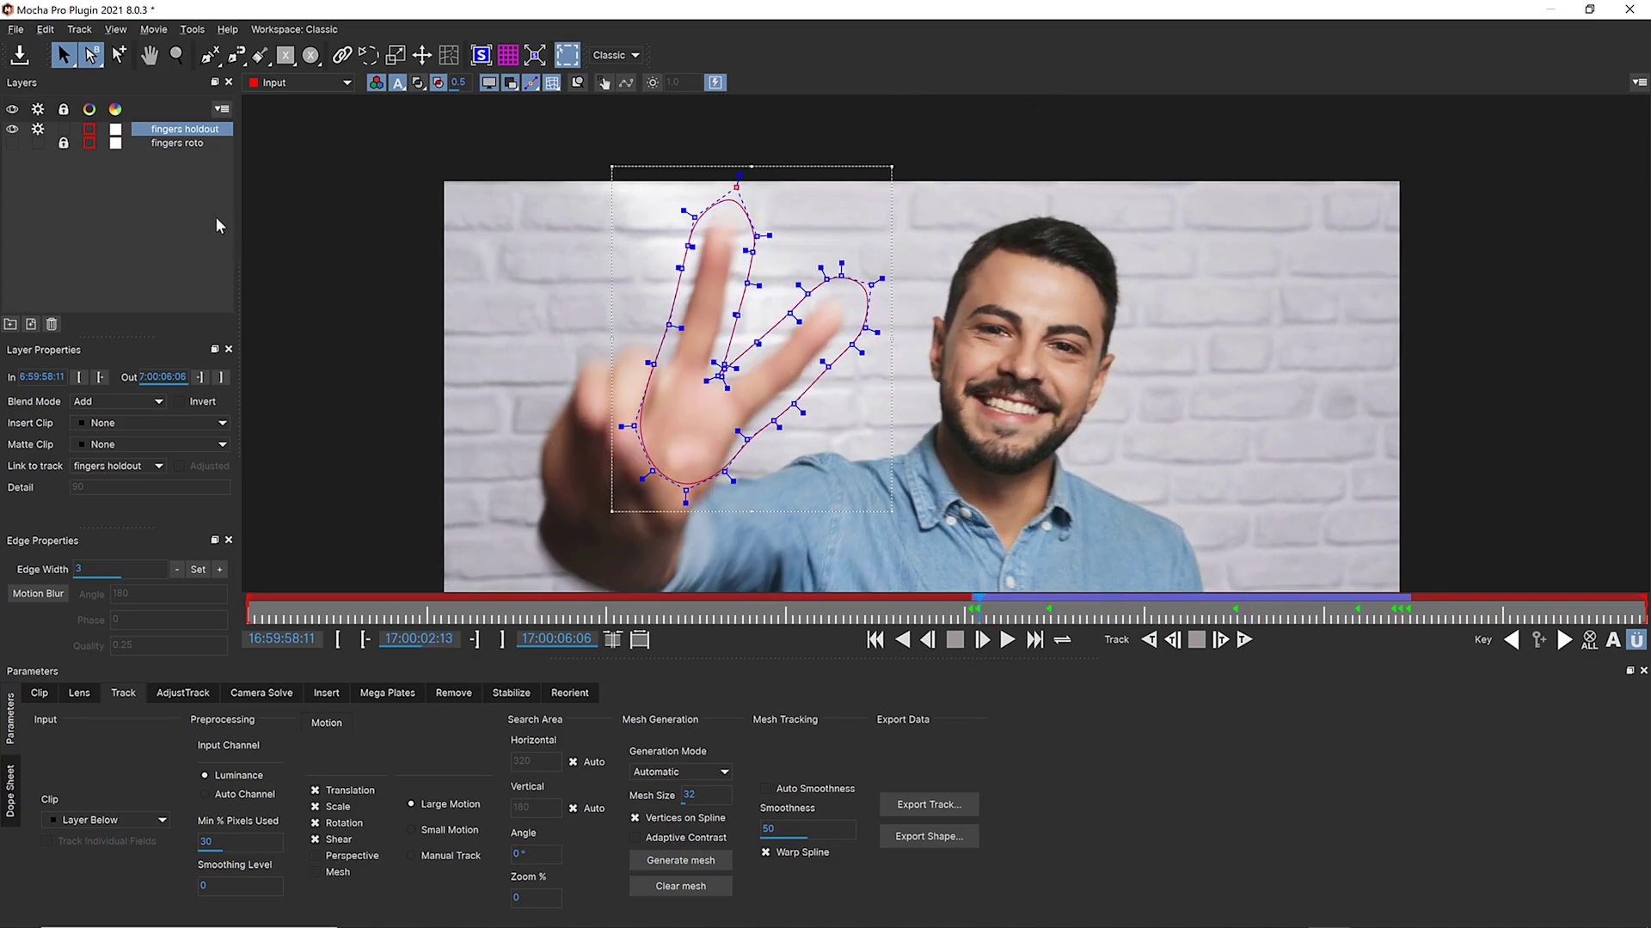
left_click(167, 143)
left_click(208, 55)
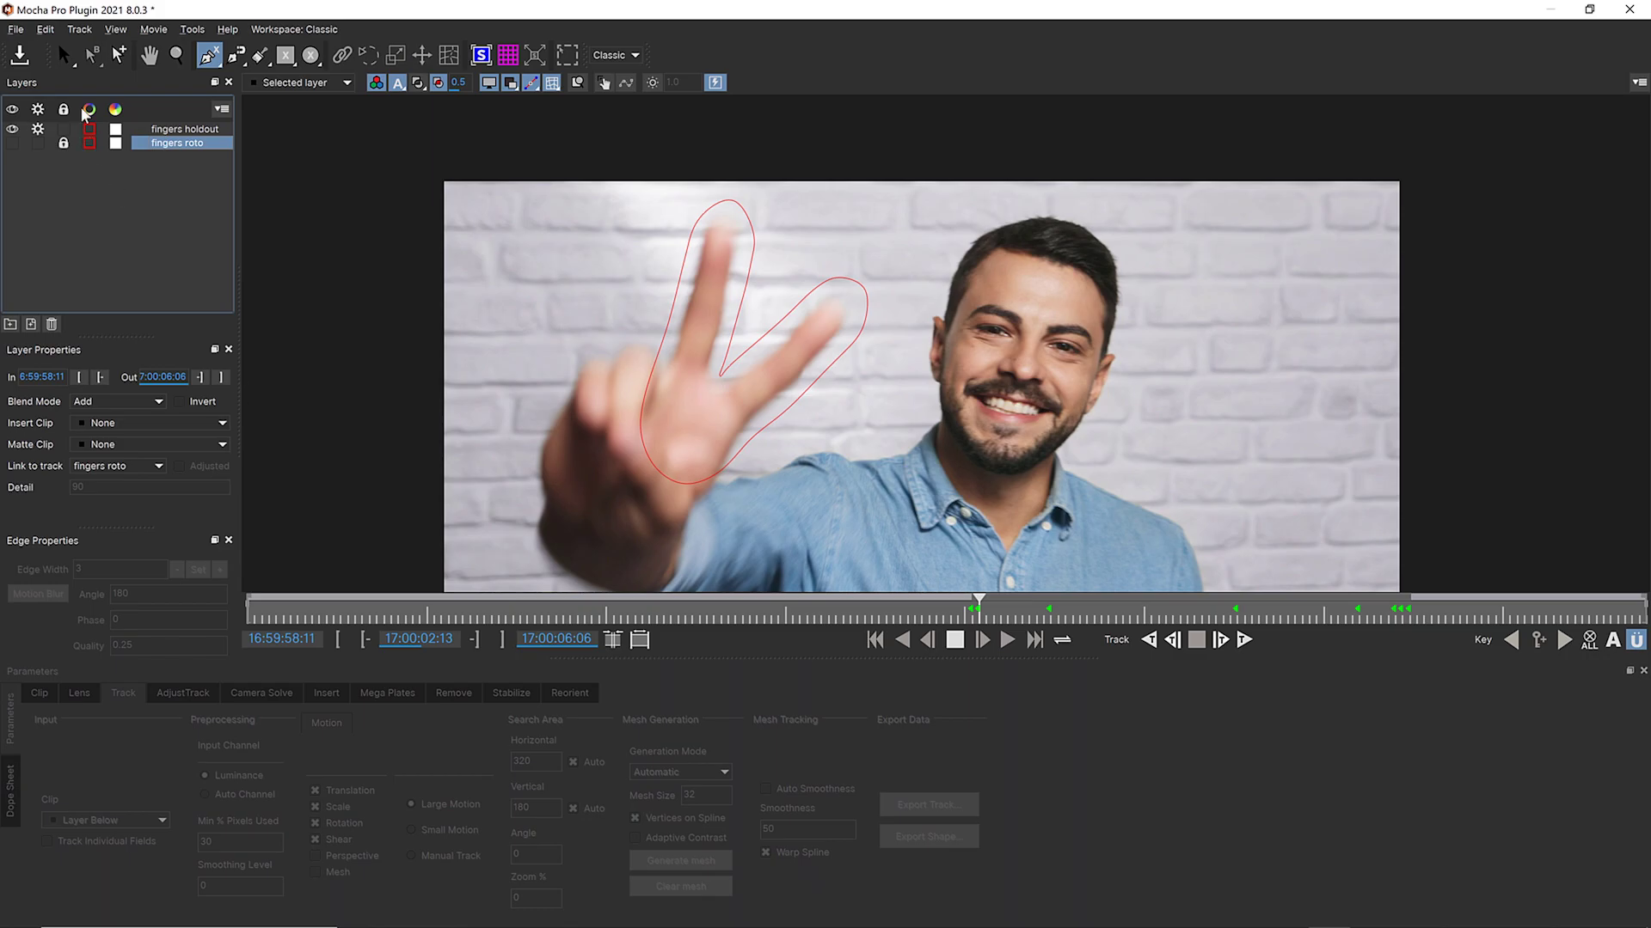
At the clip's start, draw a closed X-spline around the face from eye level down around the chin
key("s")
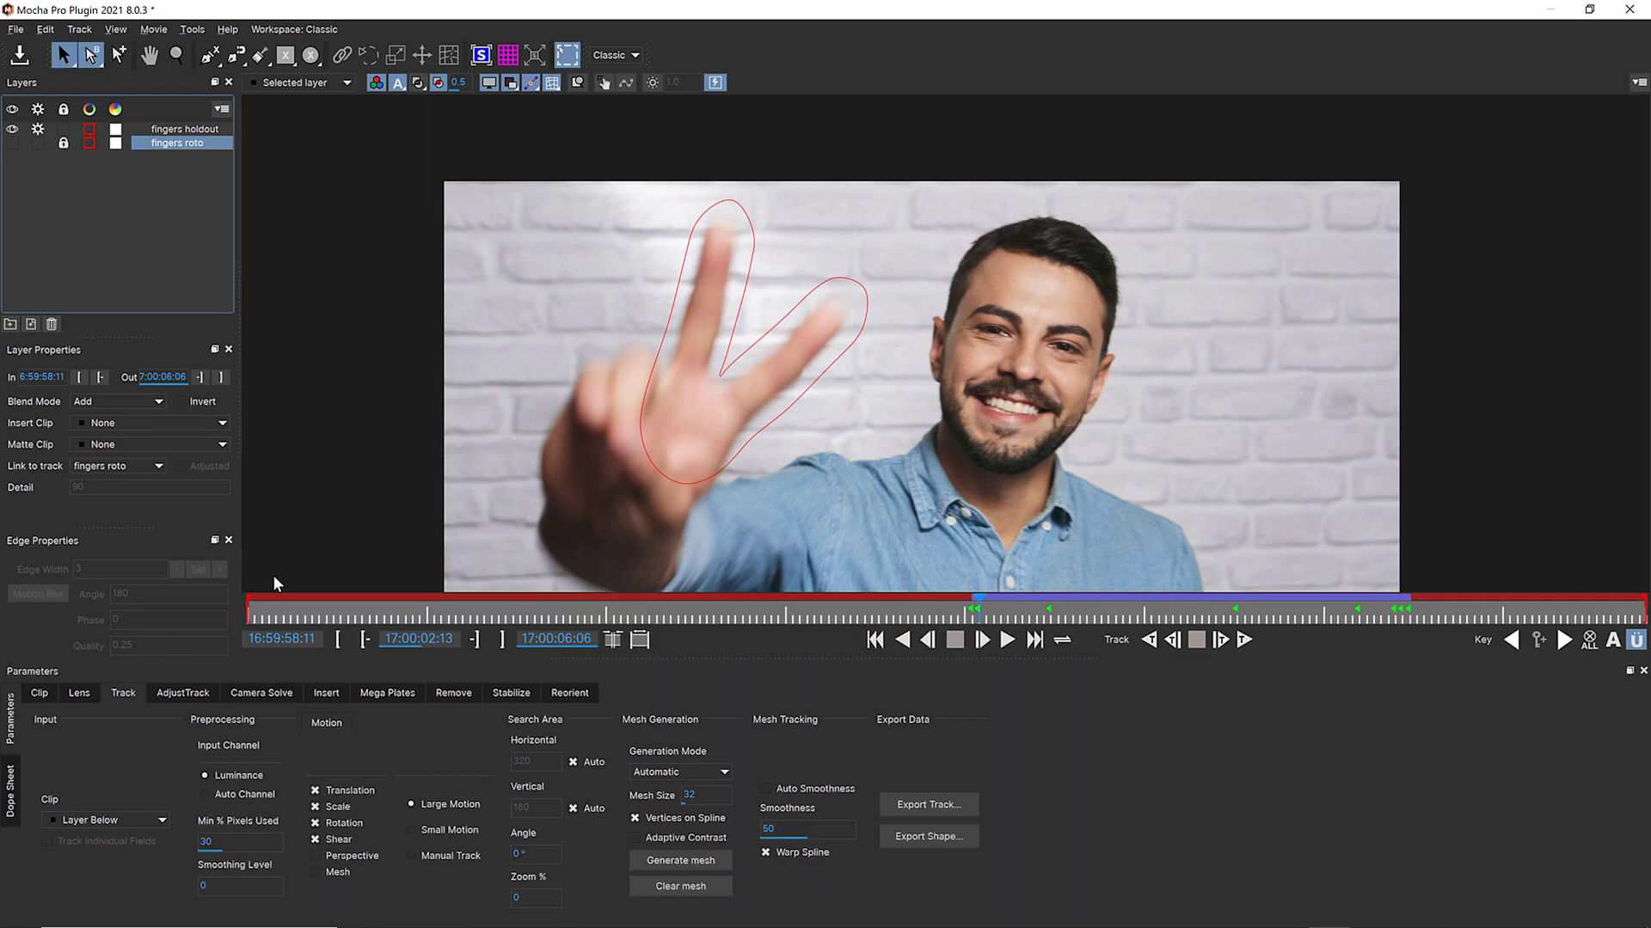
left_click(255, 616)
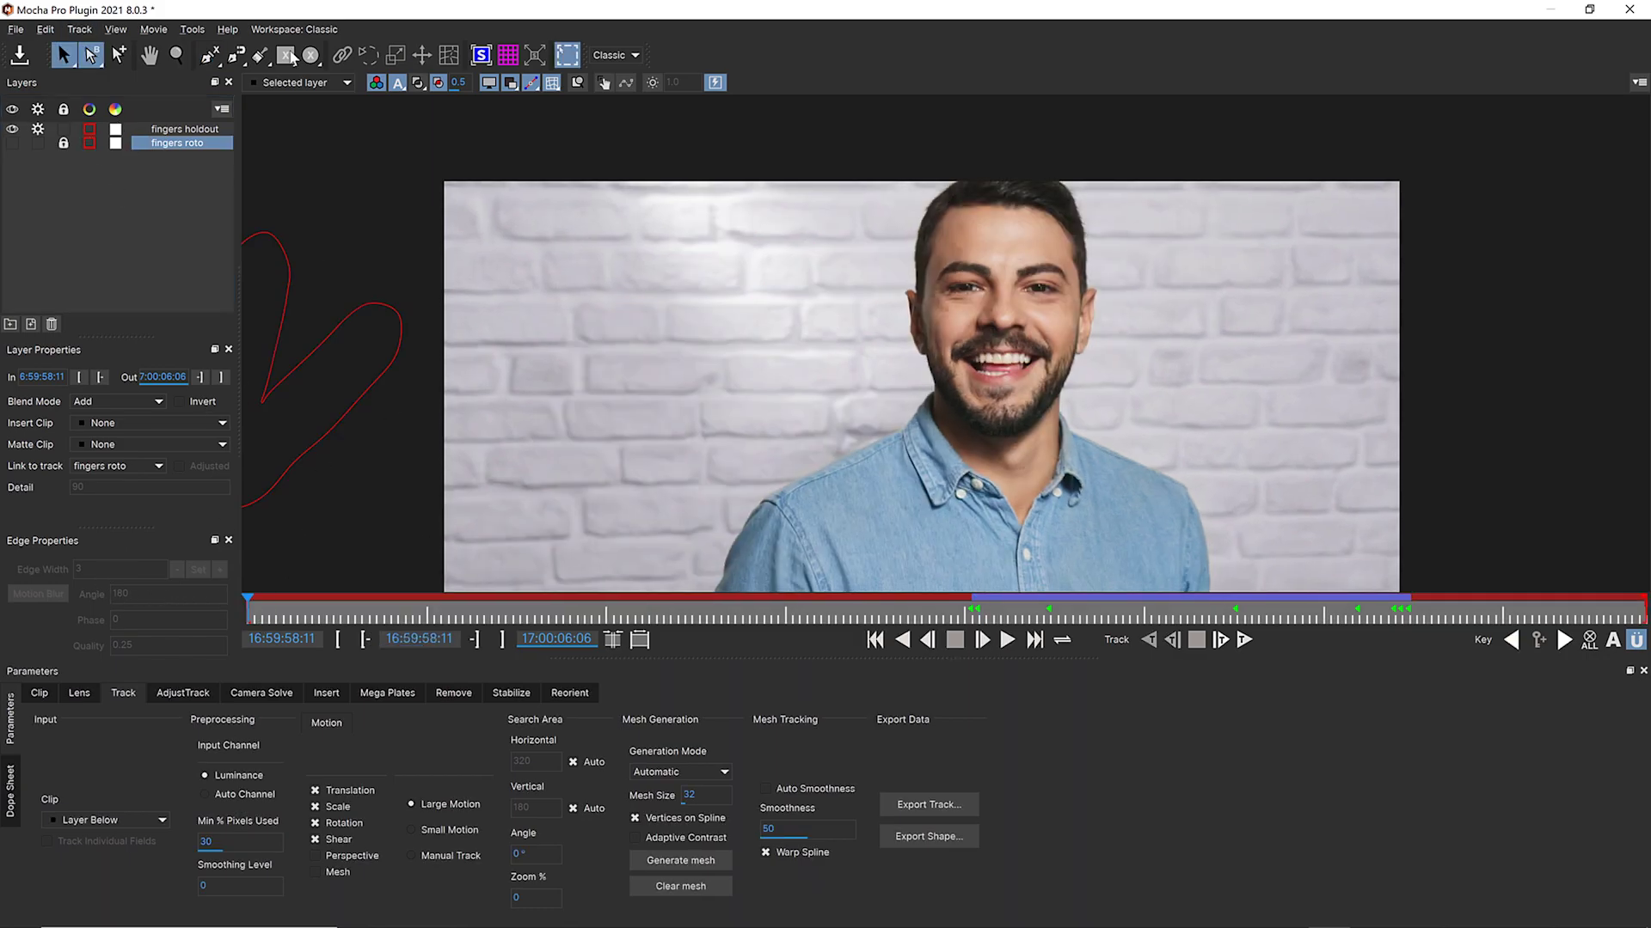
left_click(210, 55)
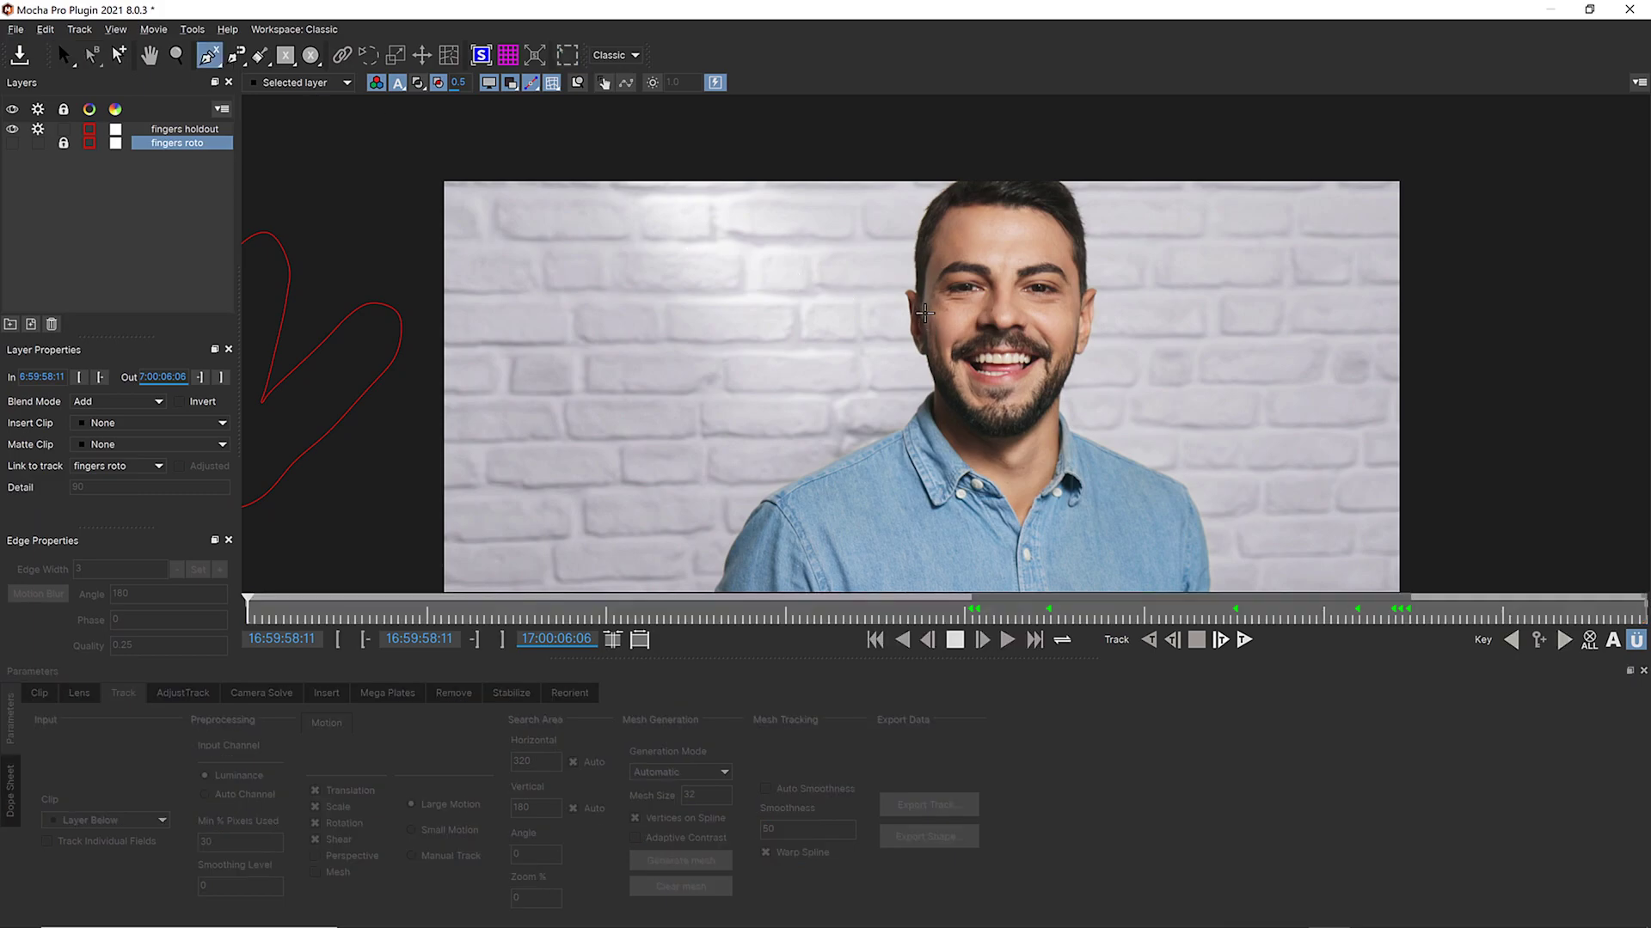
left_click(918, 309)
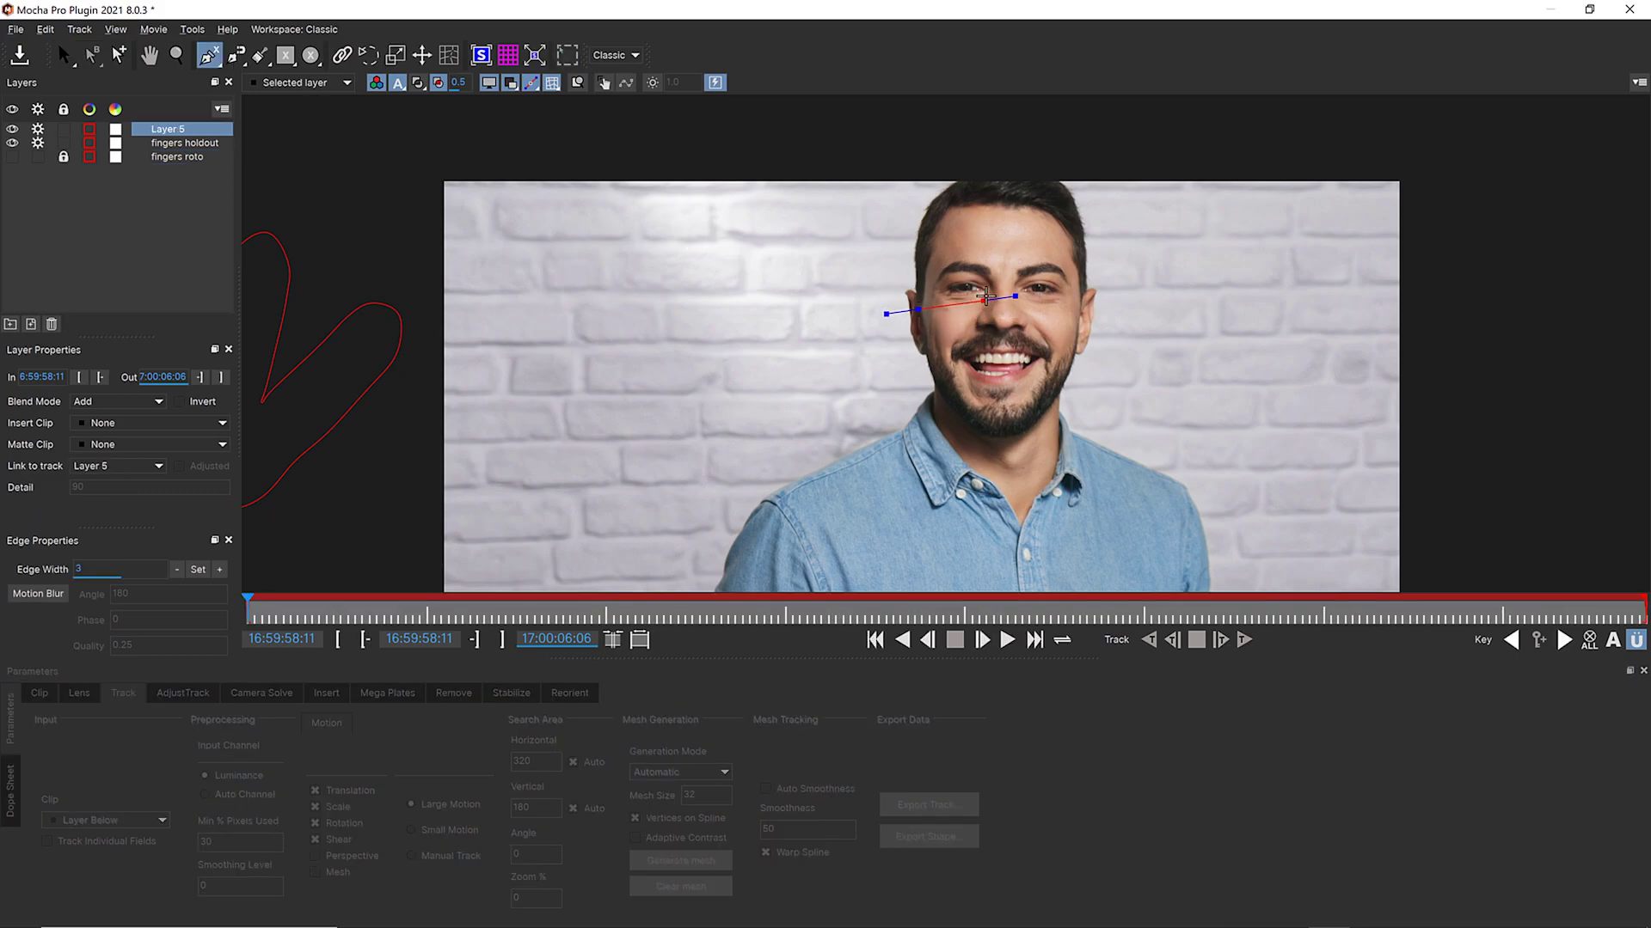
left_click(995, 295)
left_click(1050, 302)
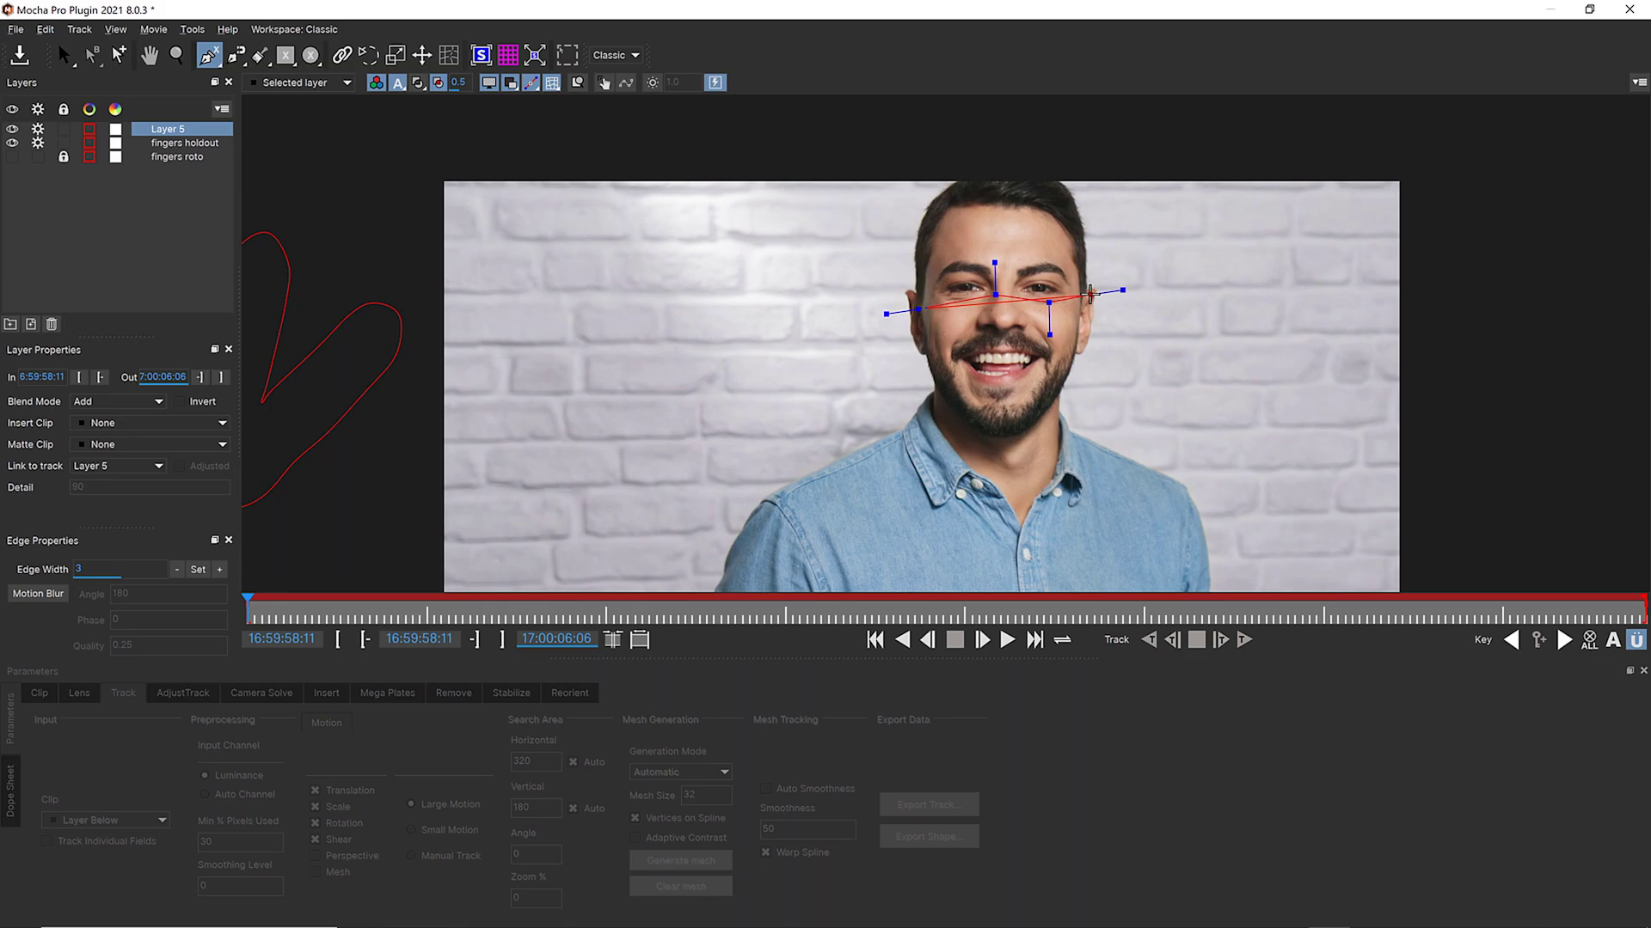
left_click(1098, 289)
left_click(1108, 324)
left_click(1089, 404)
left_click(1050, 442)
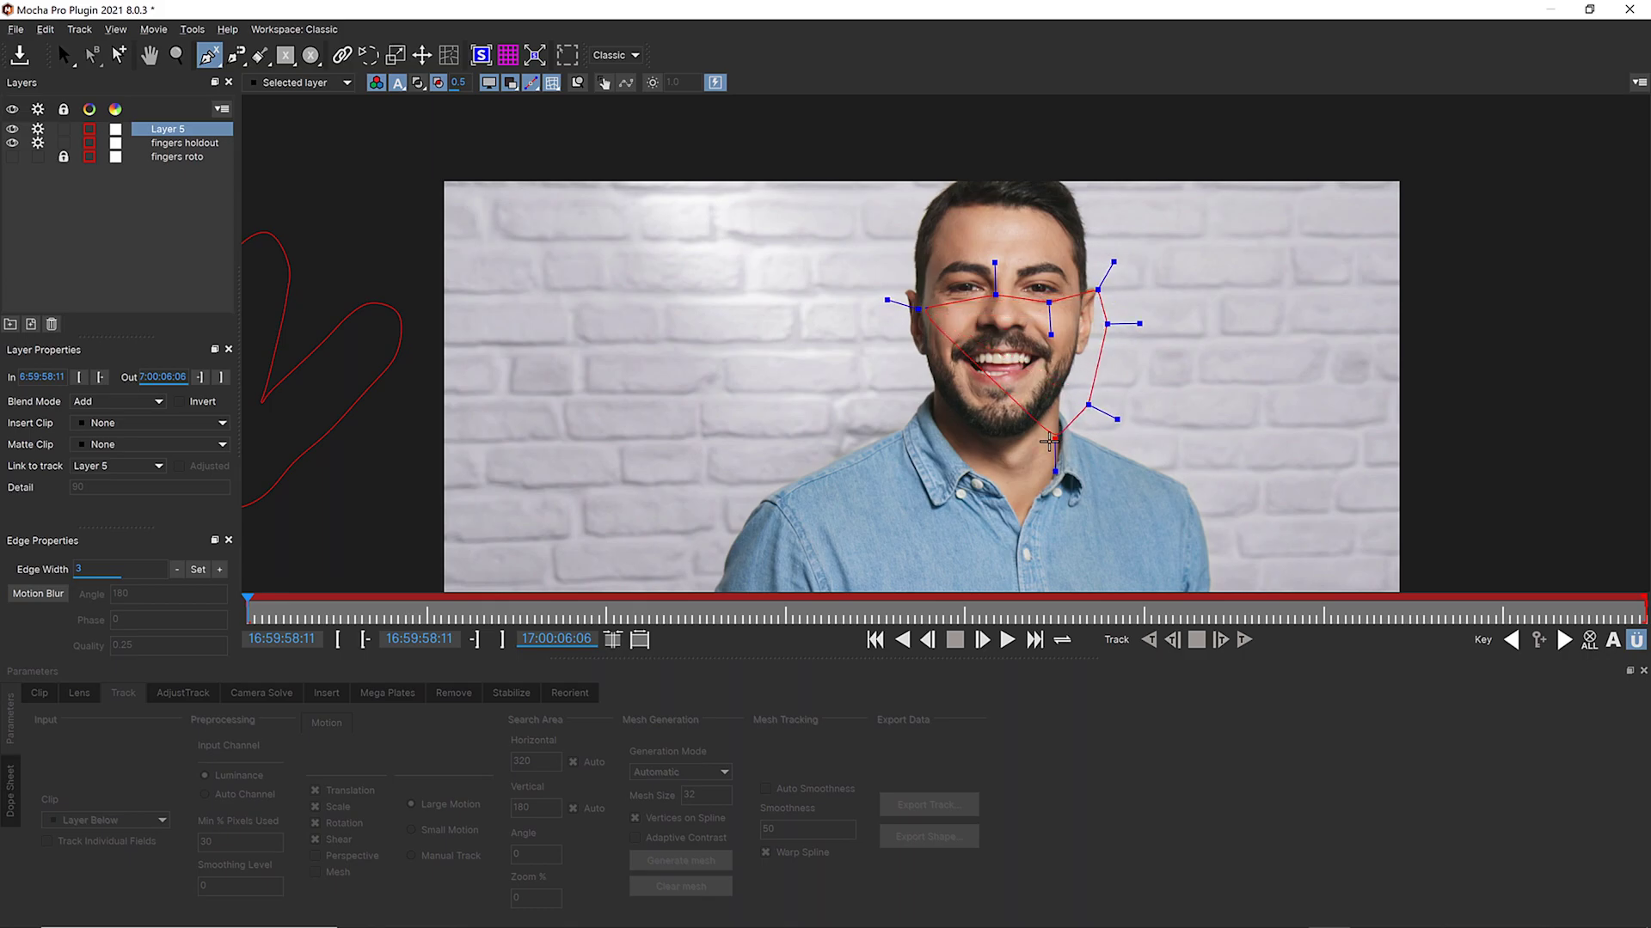
left_click(982, 465)
left_click(925, 439)
left_click(895, 376)
left_click(882, 300)
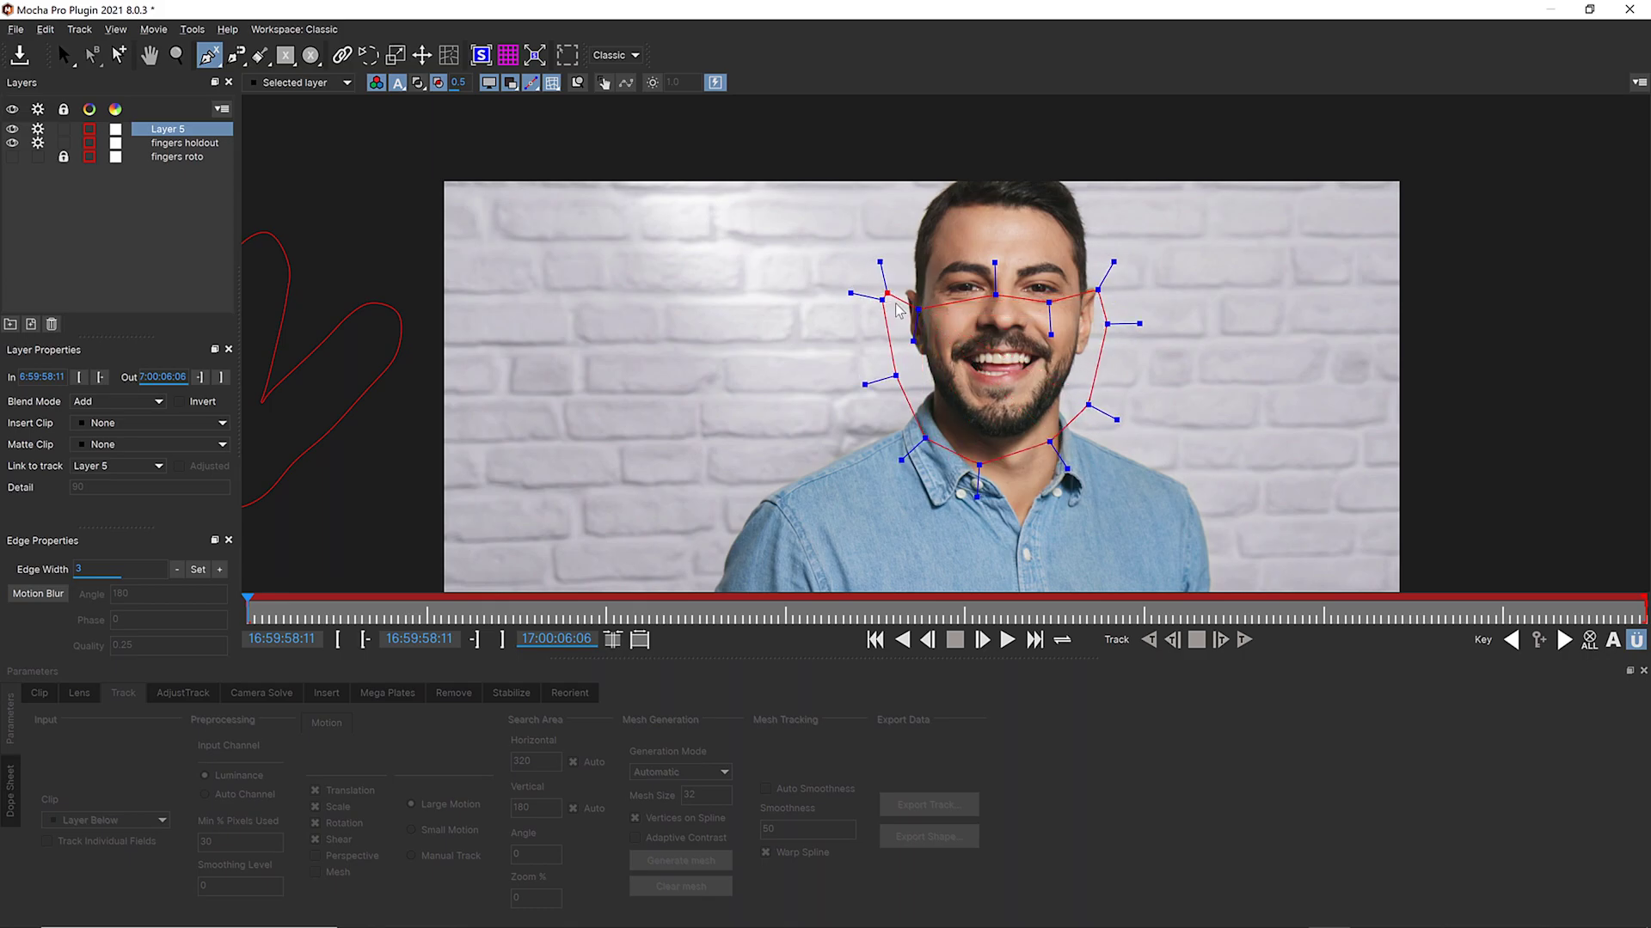
left_click(918, 309)
Raise the cheek and right-eye outline points and select the forehead points
left_click_drag(920, 313, 920, 306)
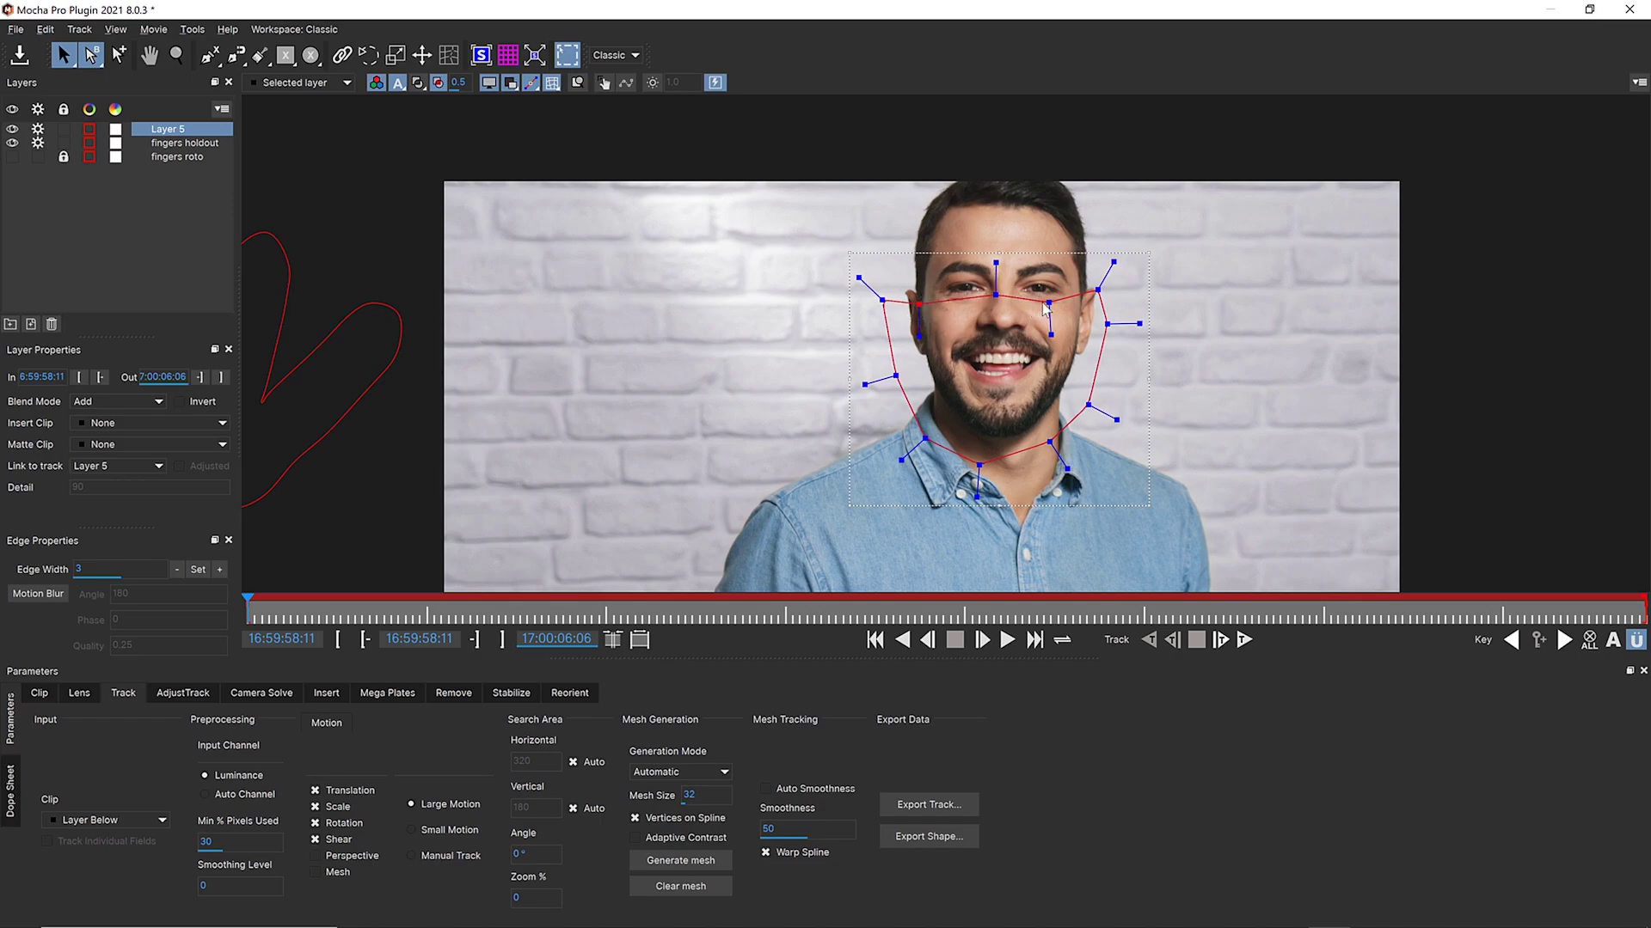
left_click_drag(1050, 303, 1050, 294)
left_click_drag(882, 301, 876, 287)
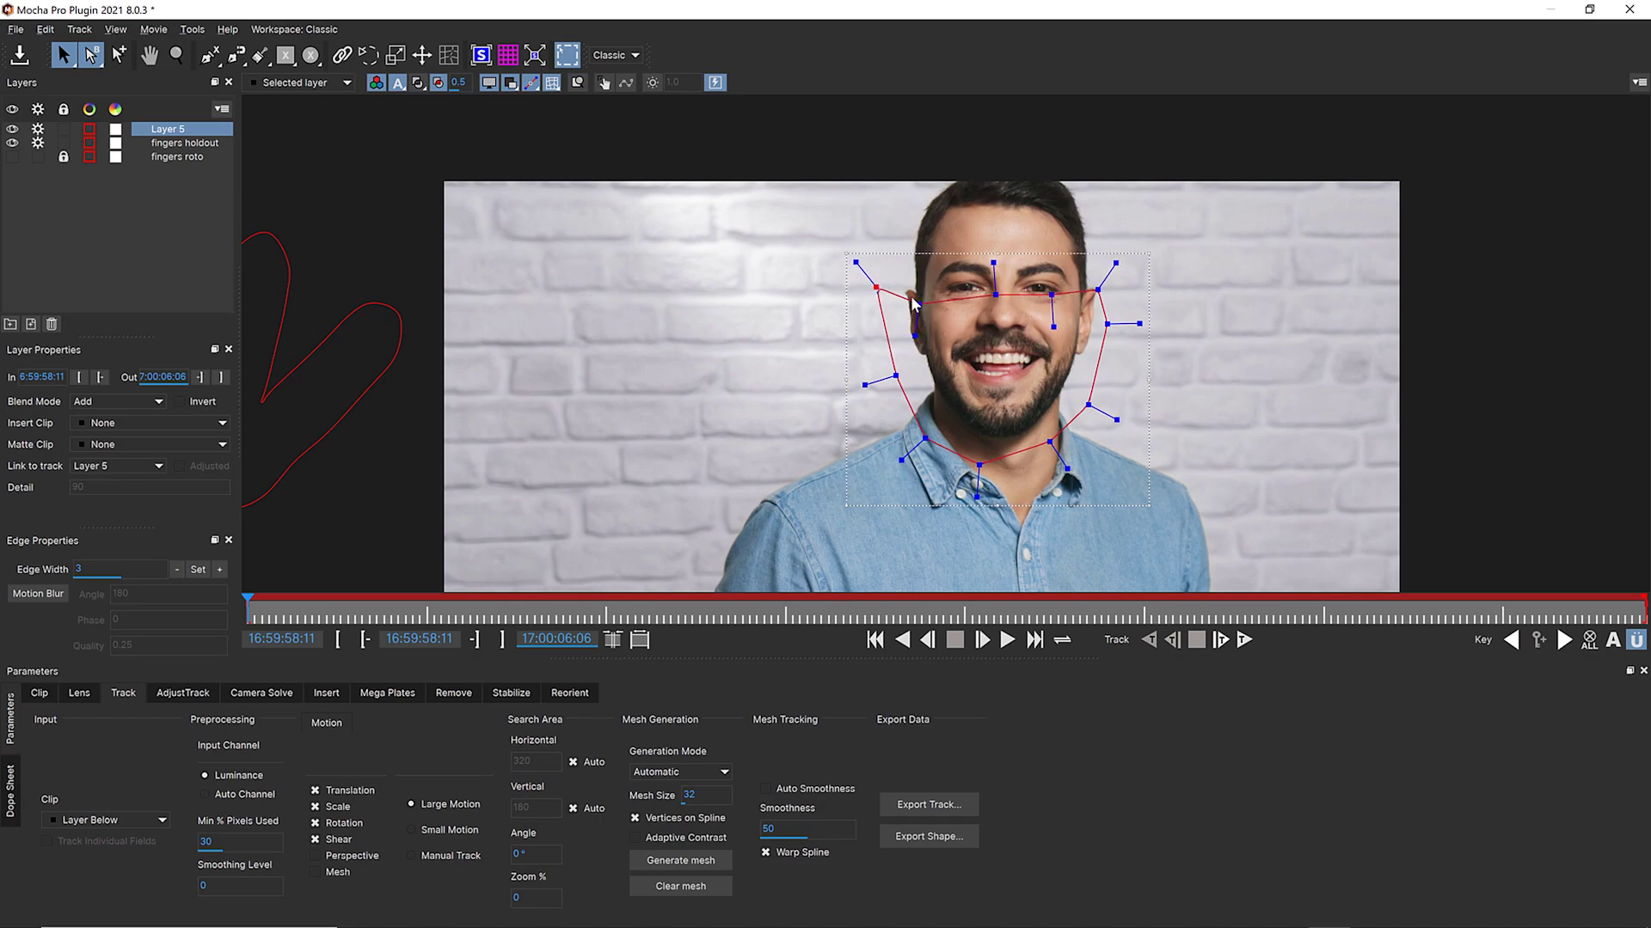
left_click(921, 292)
mouse_move(899, 210)
left_mouse_down()
mouse_move(1085, 286)
mouse_move(1031, 325)
mouse_move(915, 294)
mouse_move(909, 318)
mouse_move(1001, 283)
left_mouse_up()
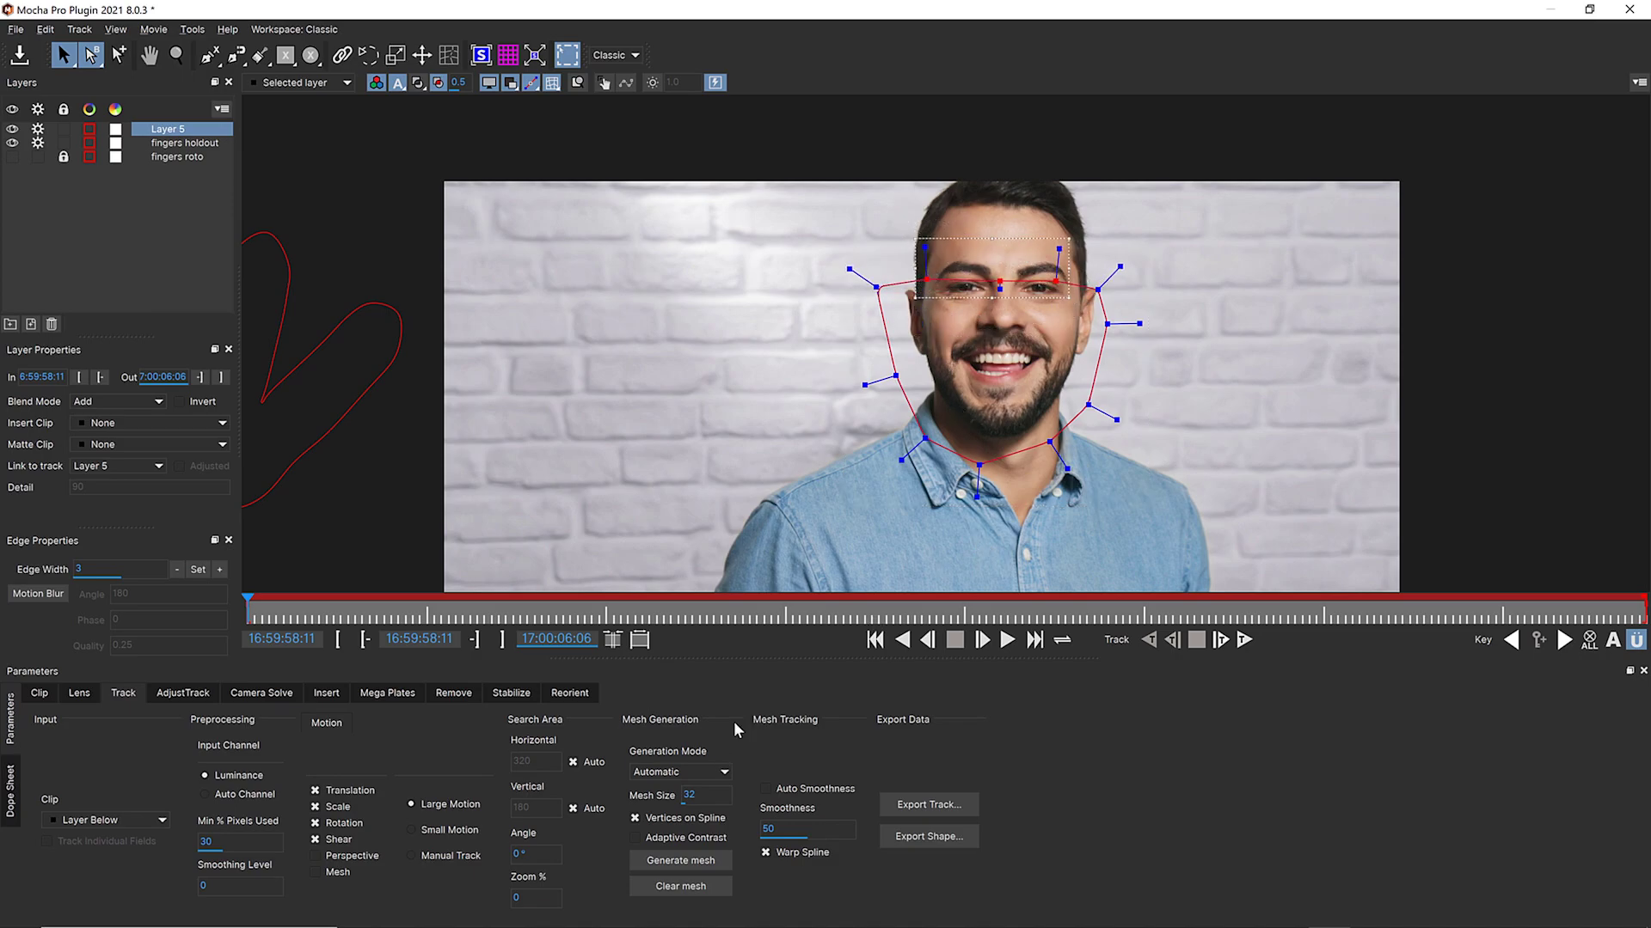
Enable Perspective and Mesh tracking and generate a uniform size-32 mesh over the face shape
left_click(316, 856)
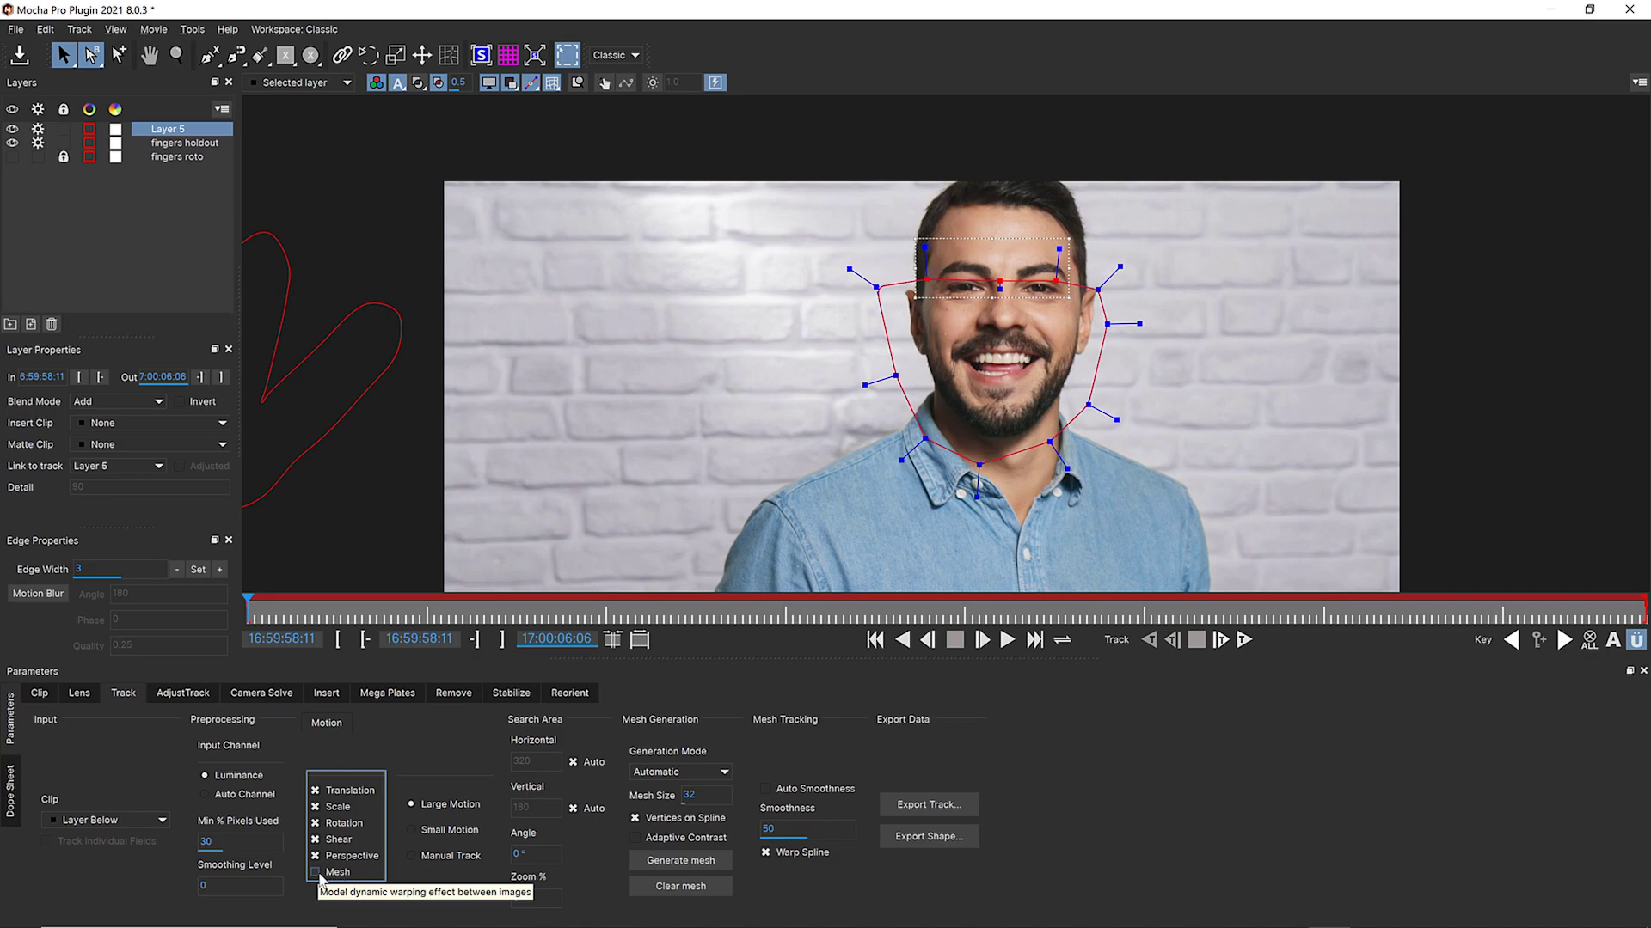
left_click(316, 873)
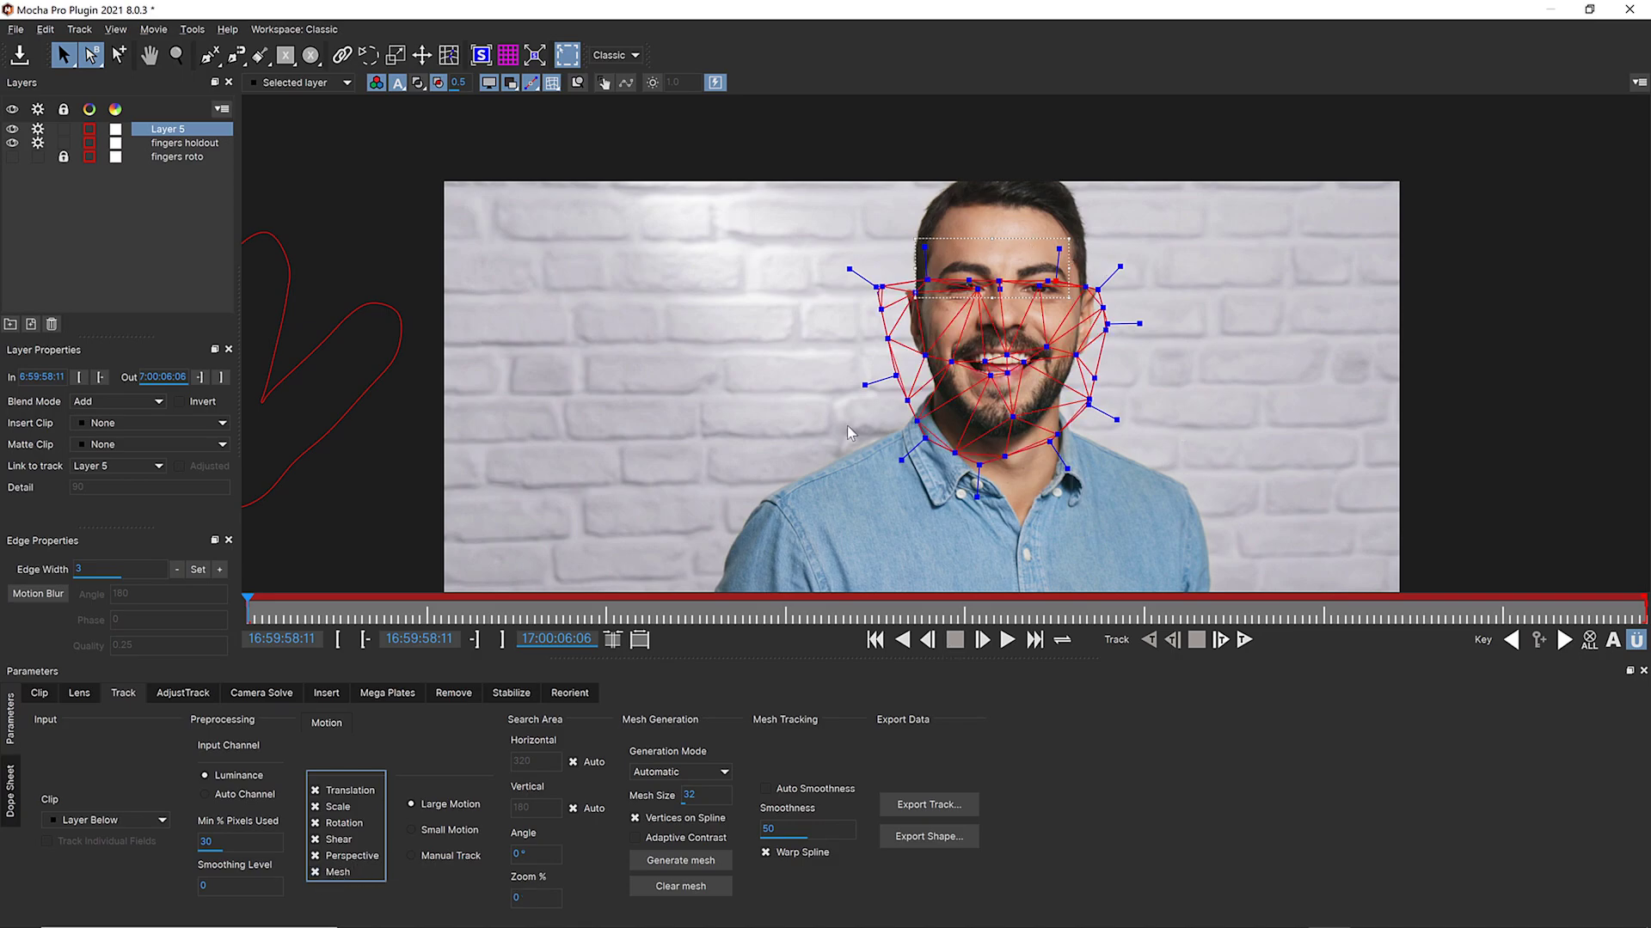
left_click(679, 772)
left_click(677, 793)
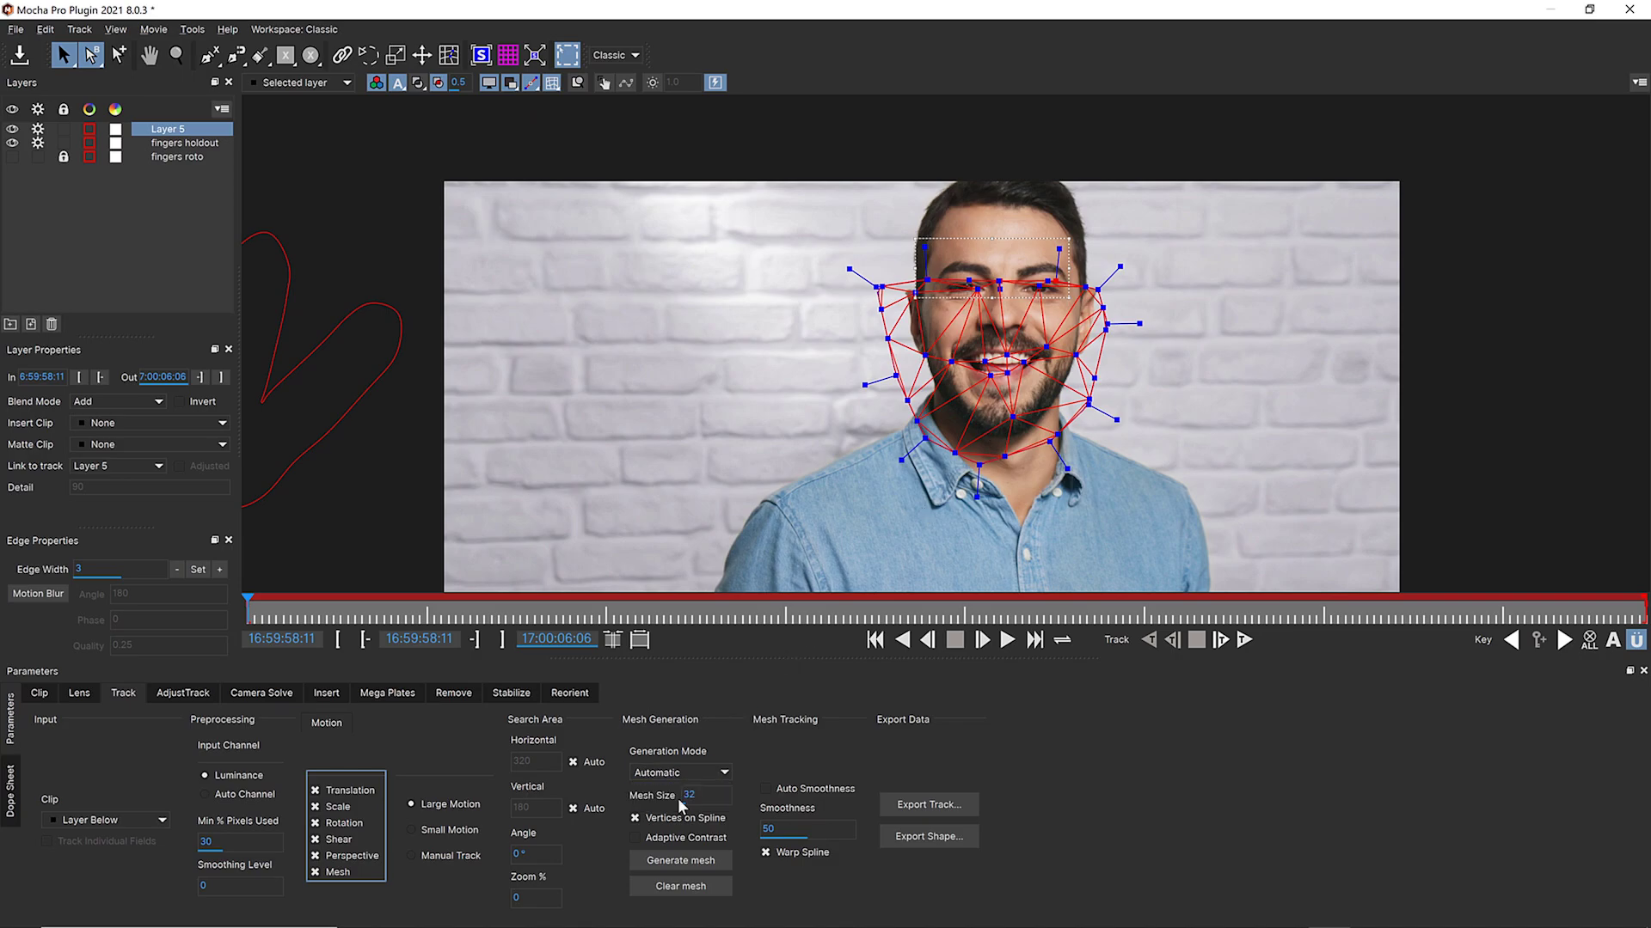
left_click(682, 859)
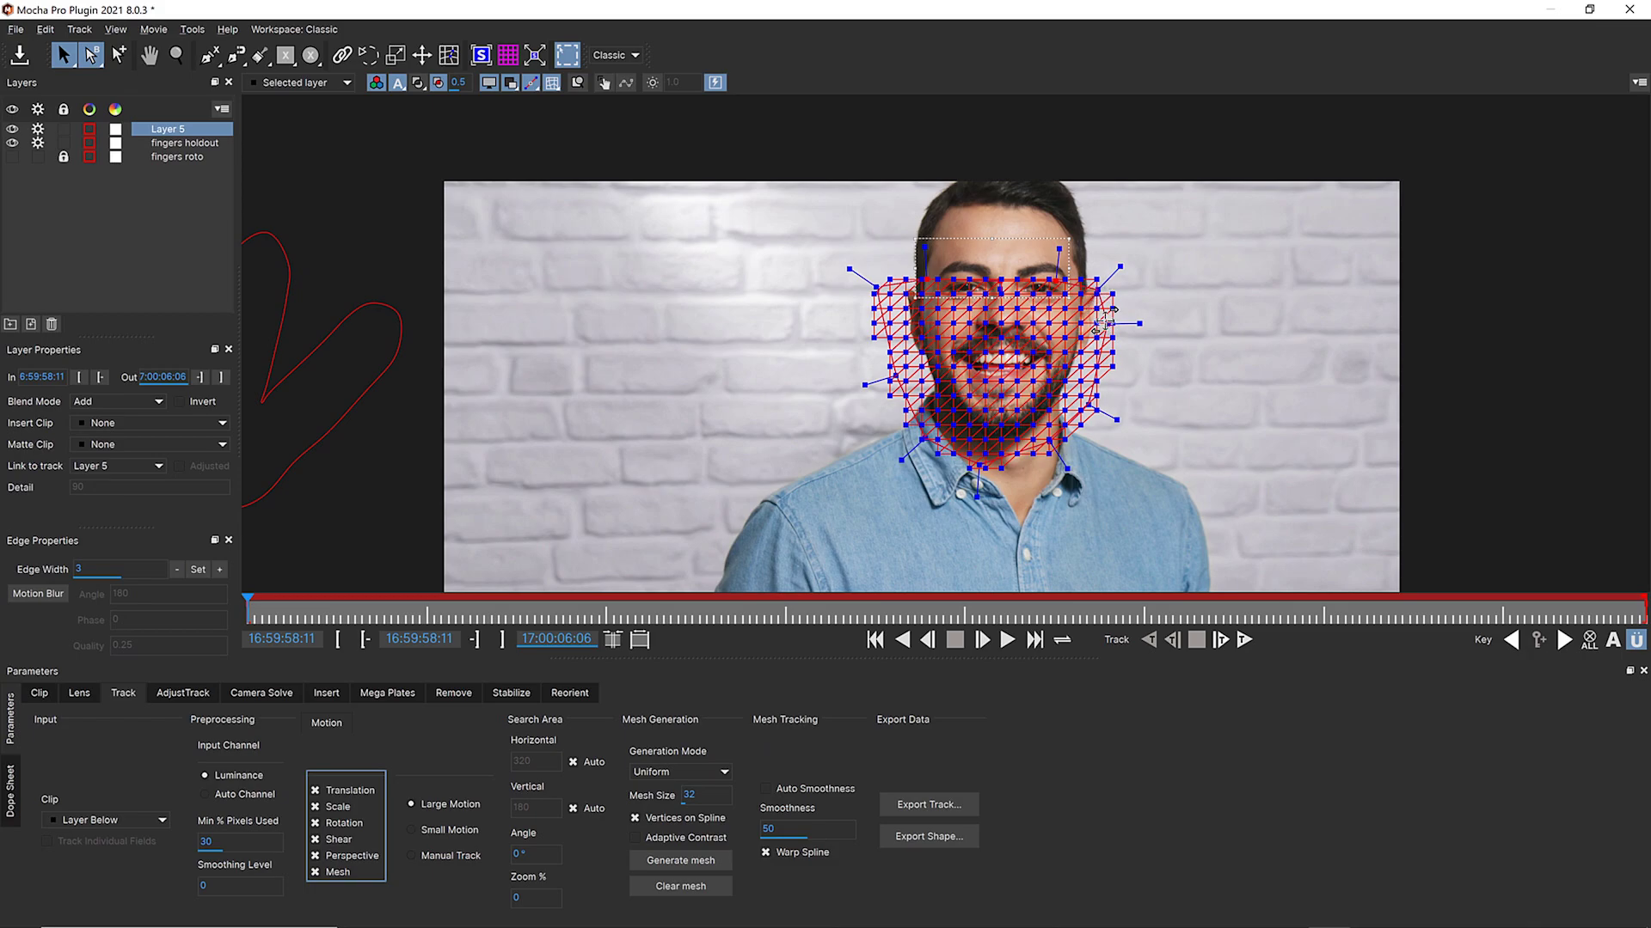
left_click(1102, 225)
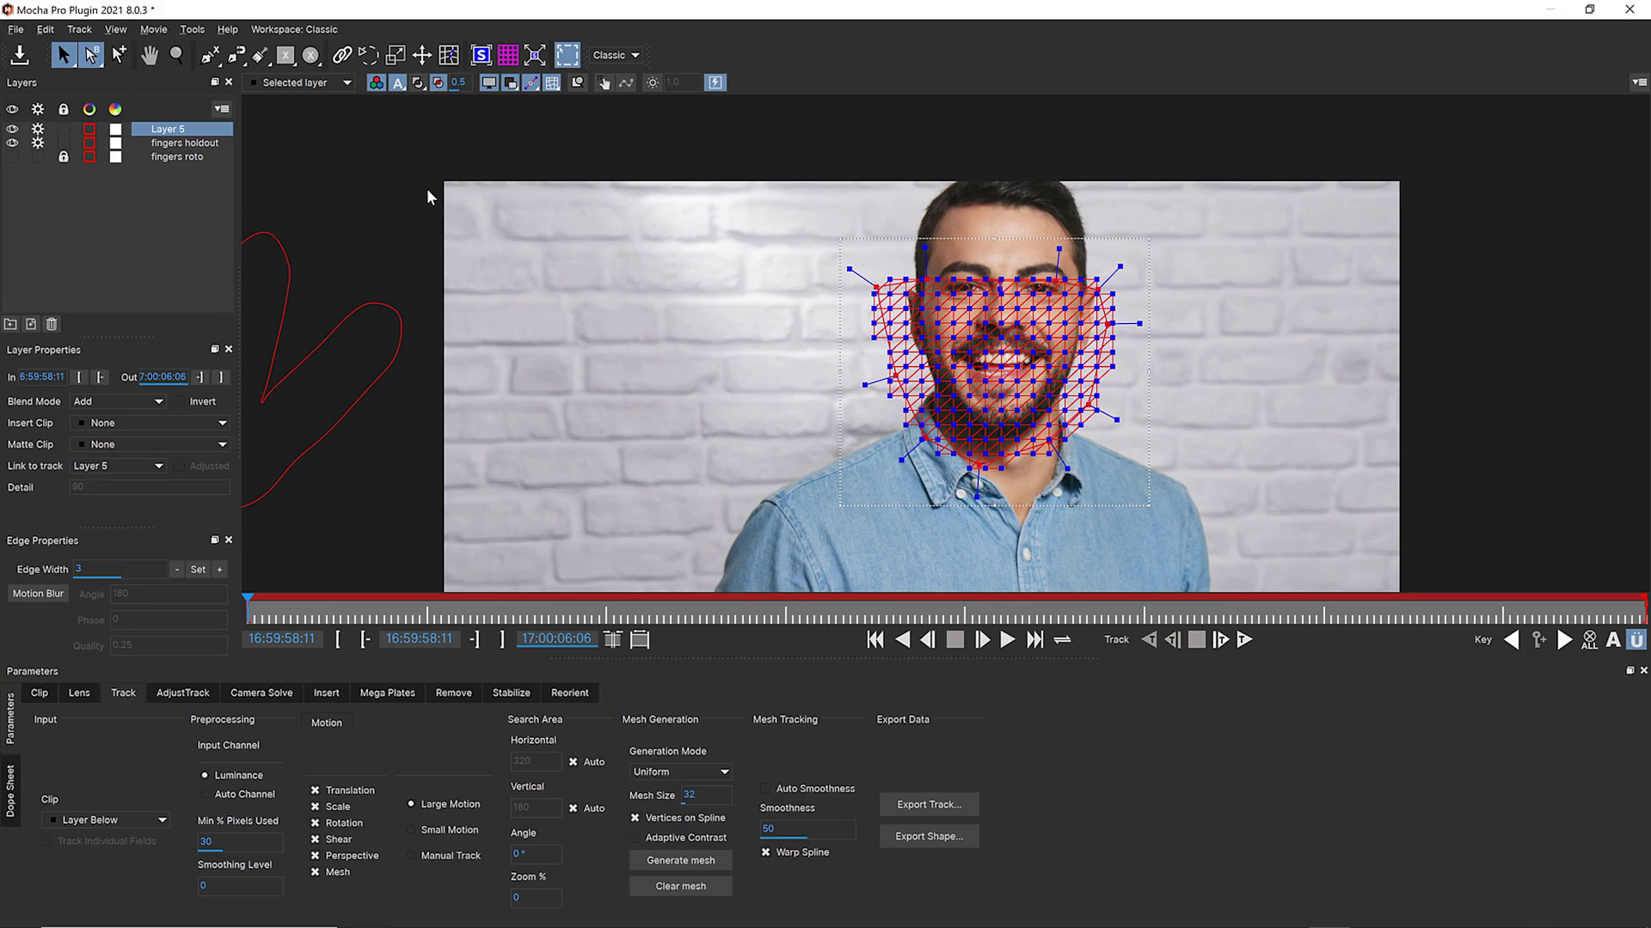
Turn on matte view and change the face layer's colour to dark blue
left_click(418, 83)
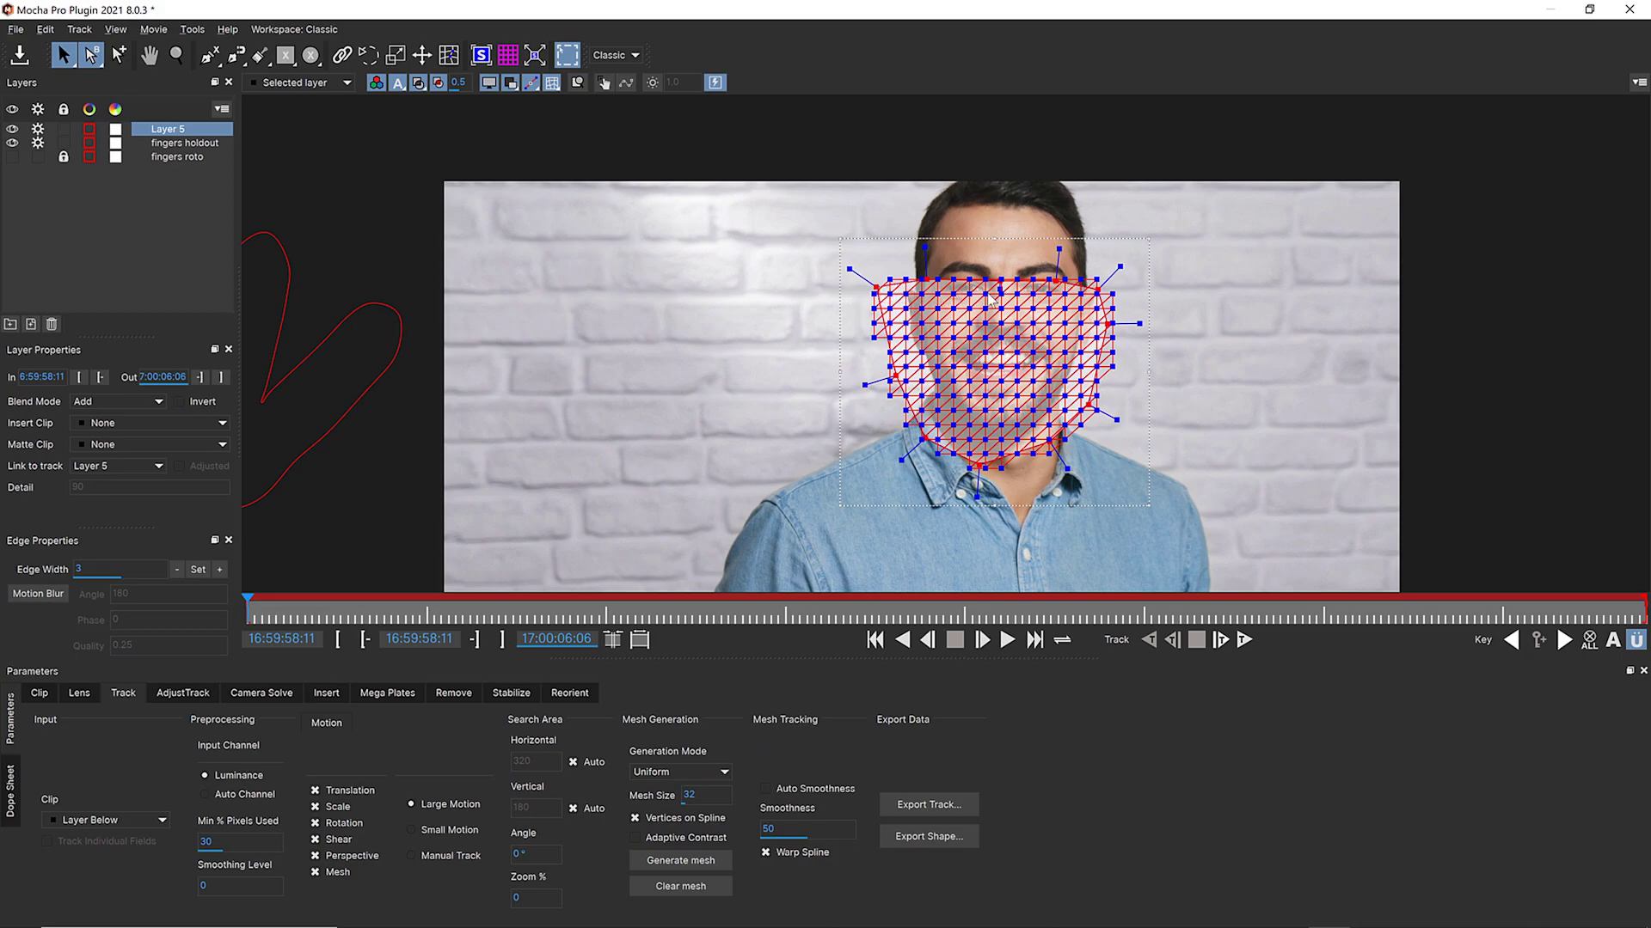
left_click(115, 128)
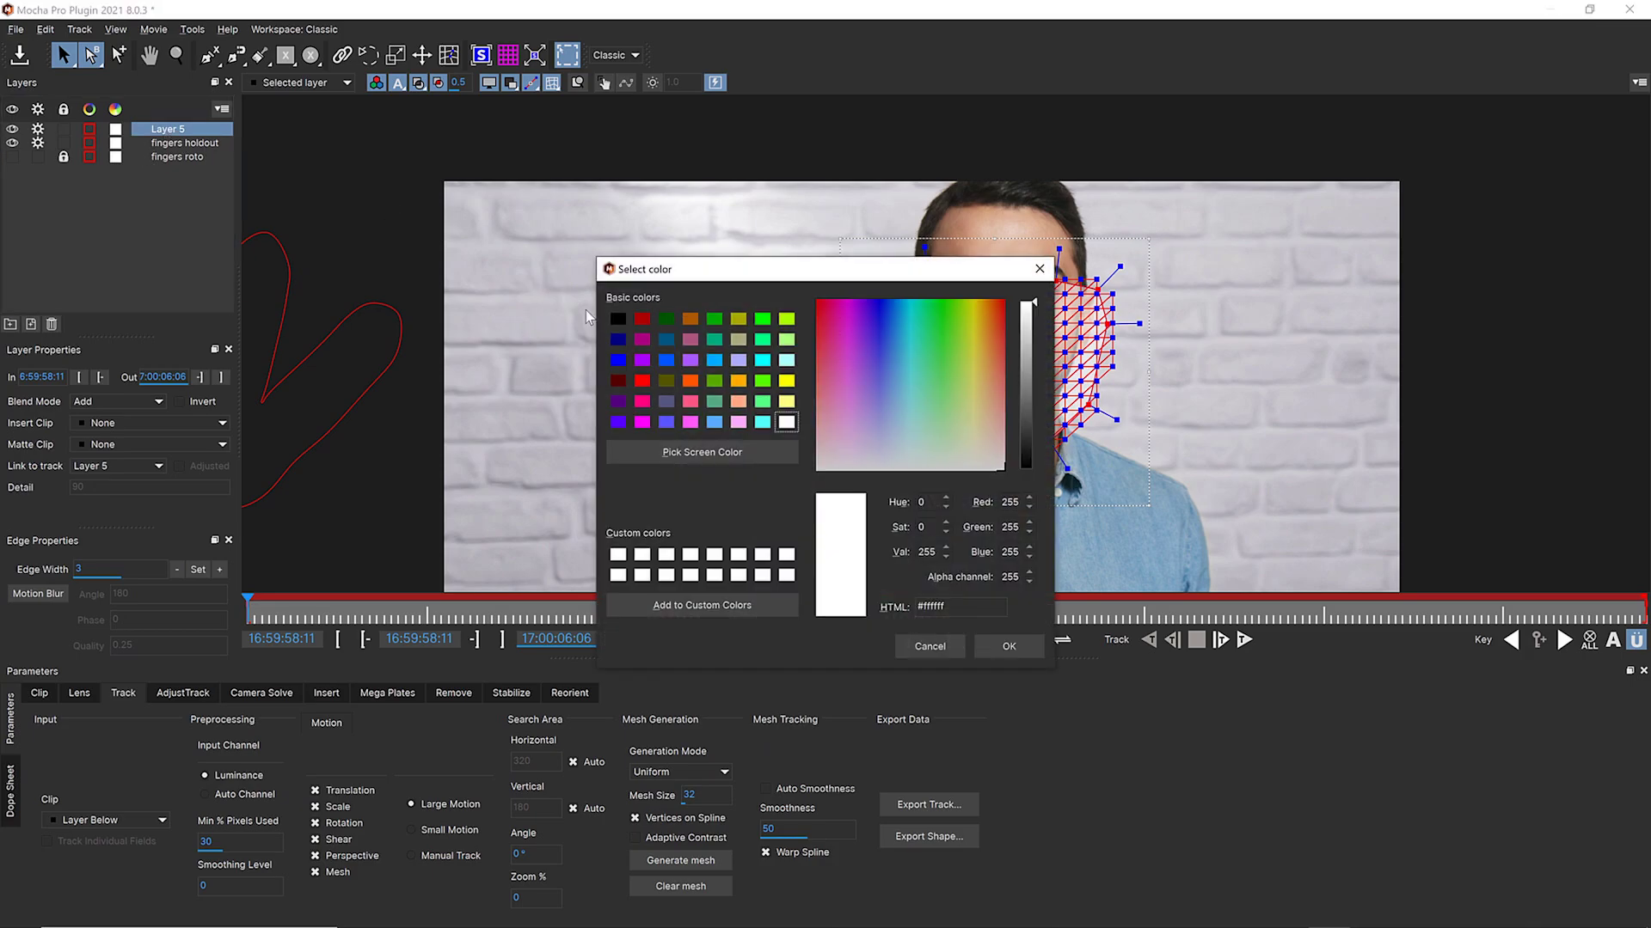
left_click(616, 339)
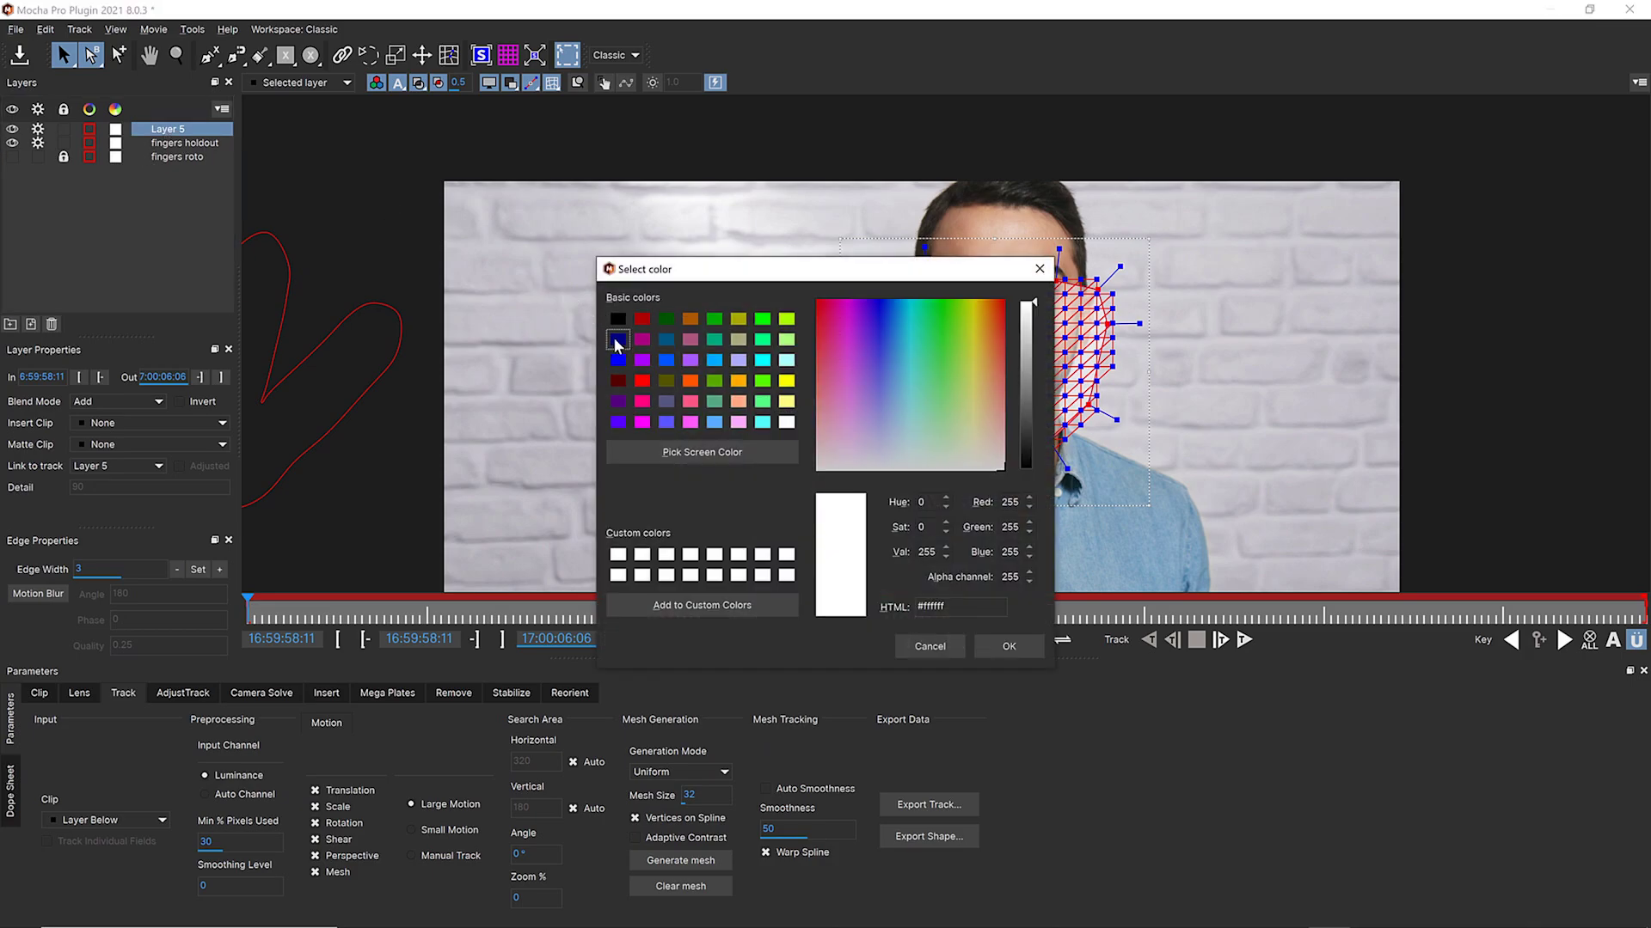
left_click(997, 647)
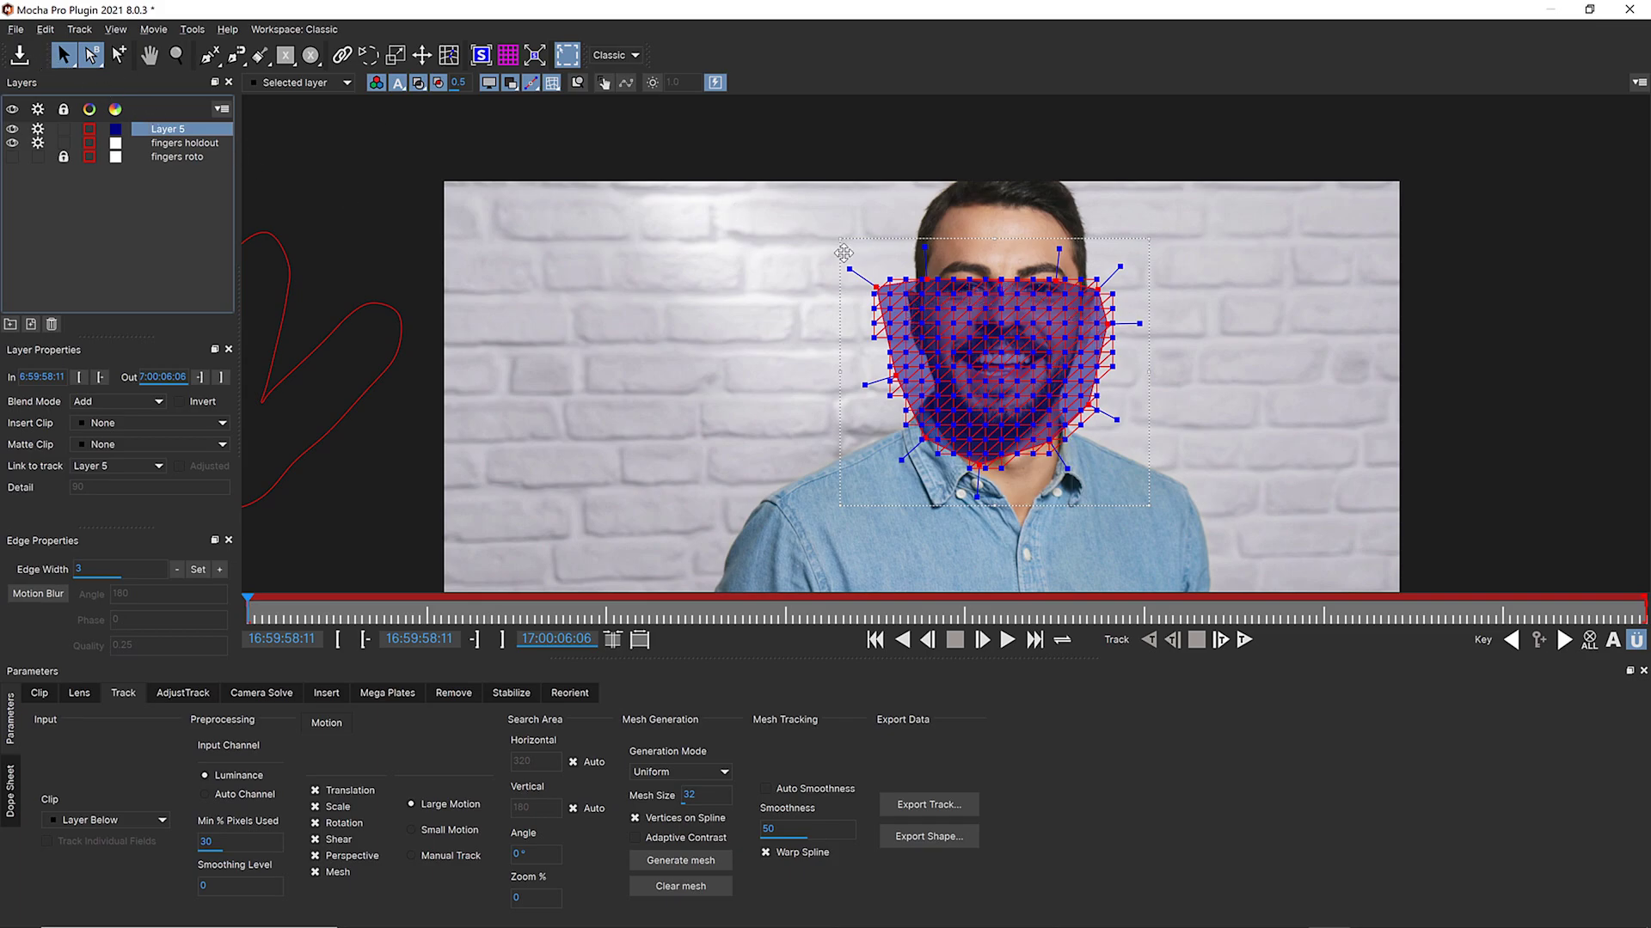
Pull the mesh corners and face outline points inward to fit the face tightly
left_click_drag(842, 239, 890, 255)
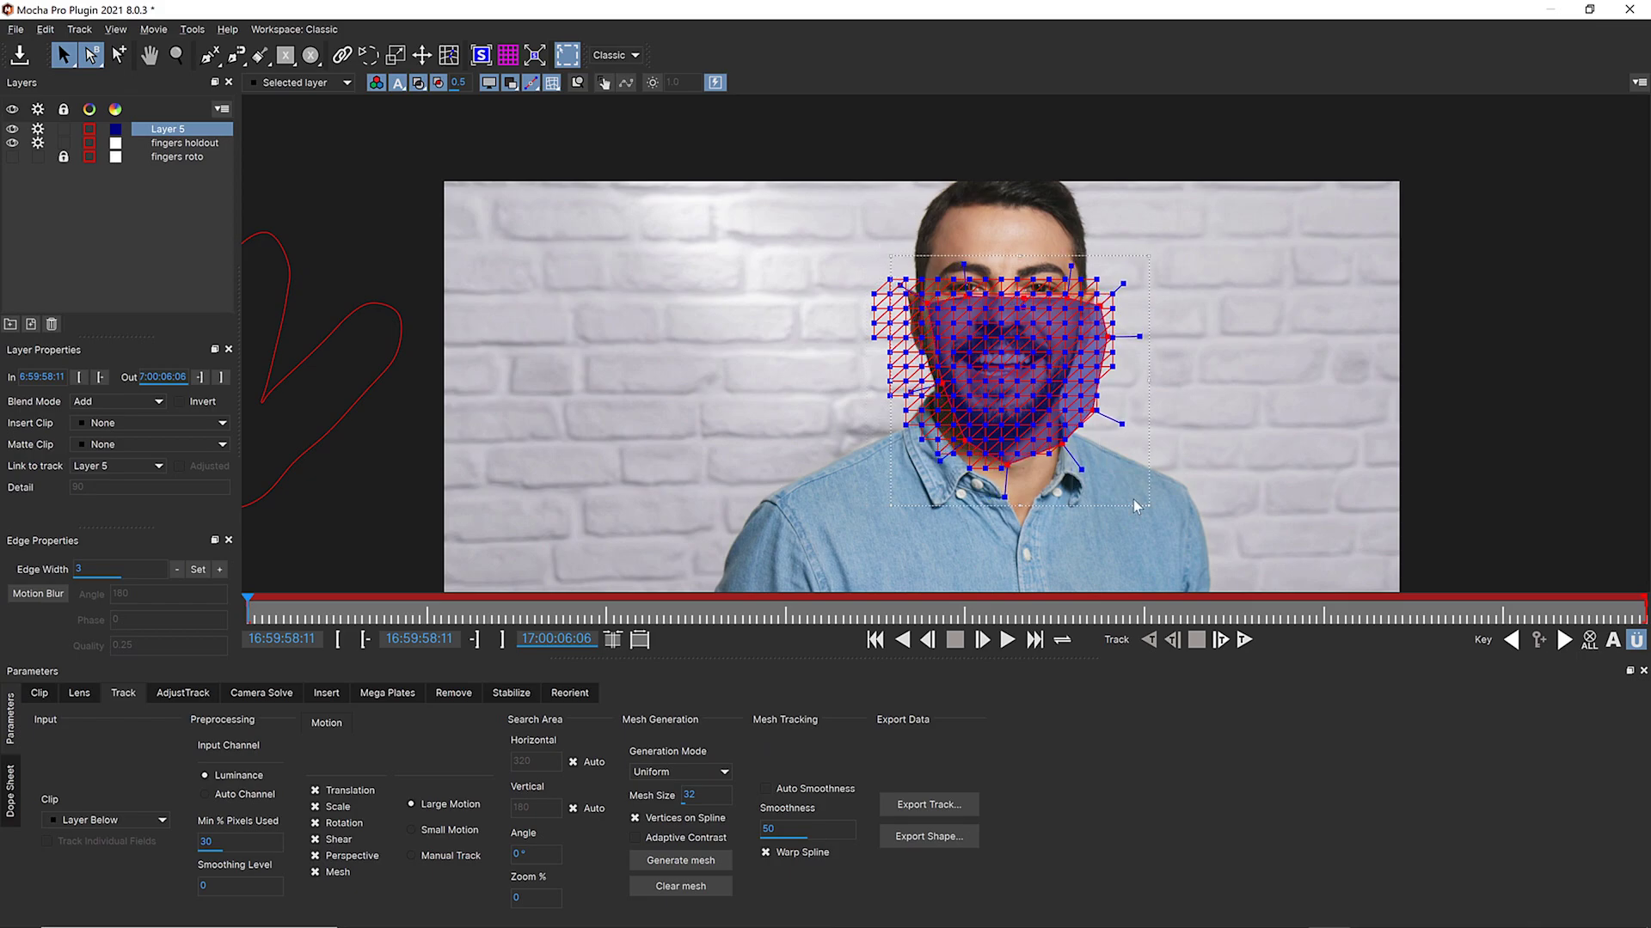
left_click_drag(1146, 503, 1115, 462)
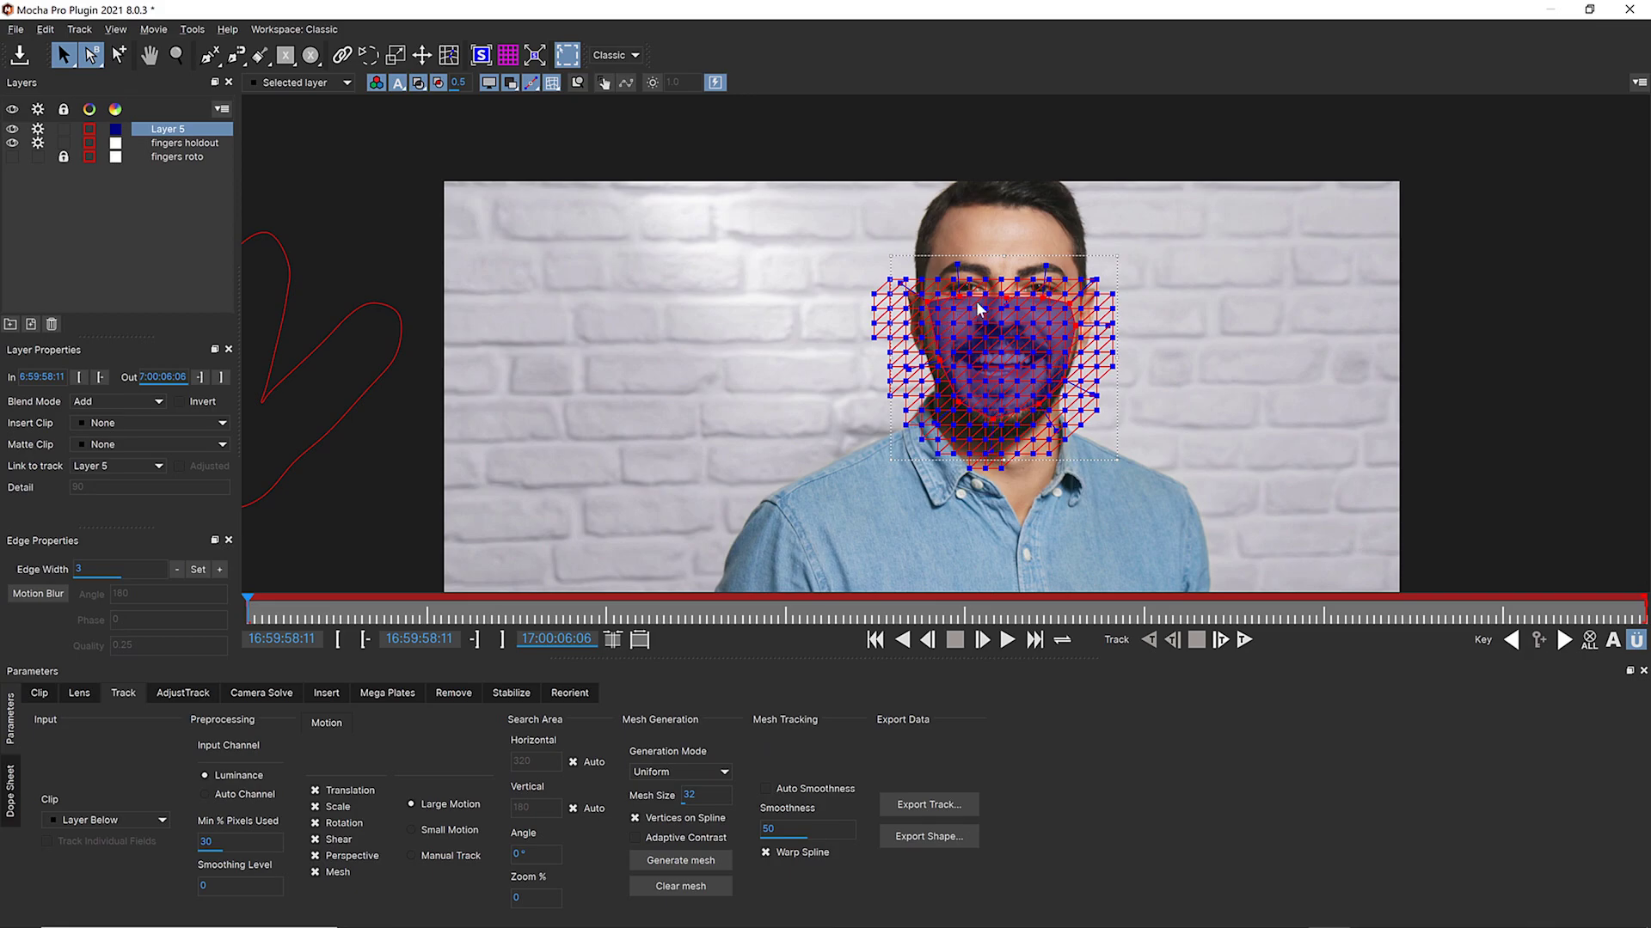
left_click_drag(1068, 303, 1078, 301)
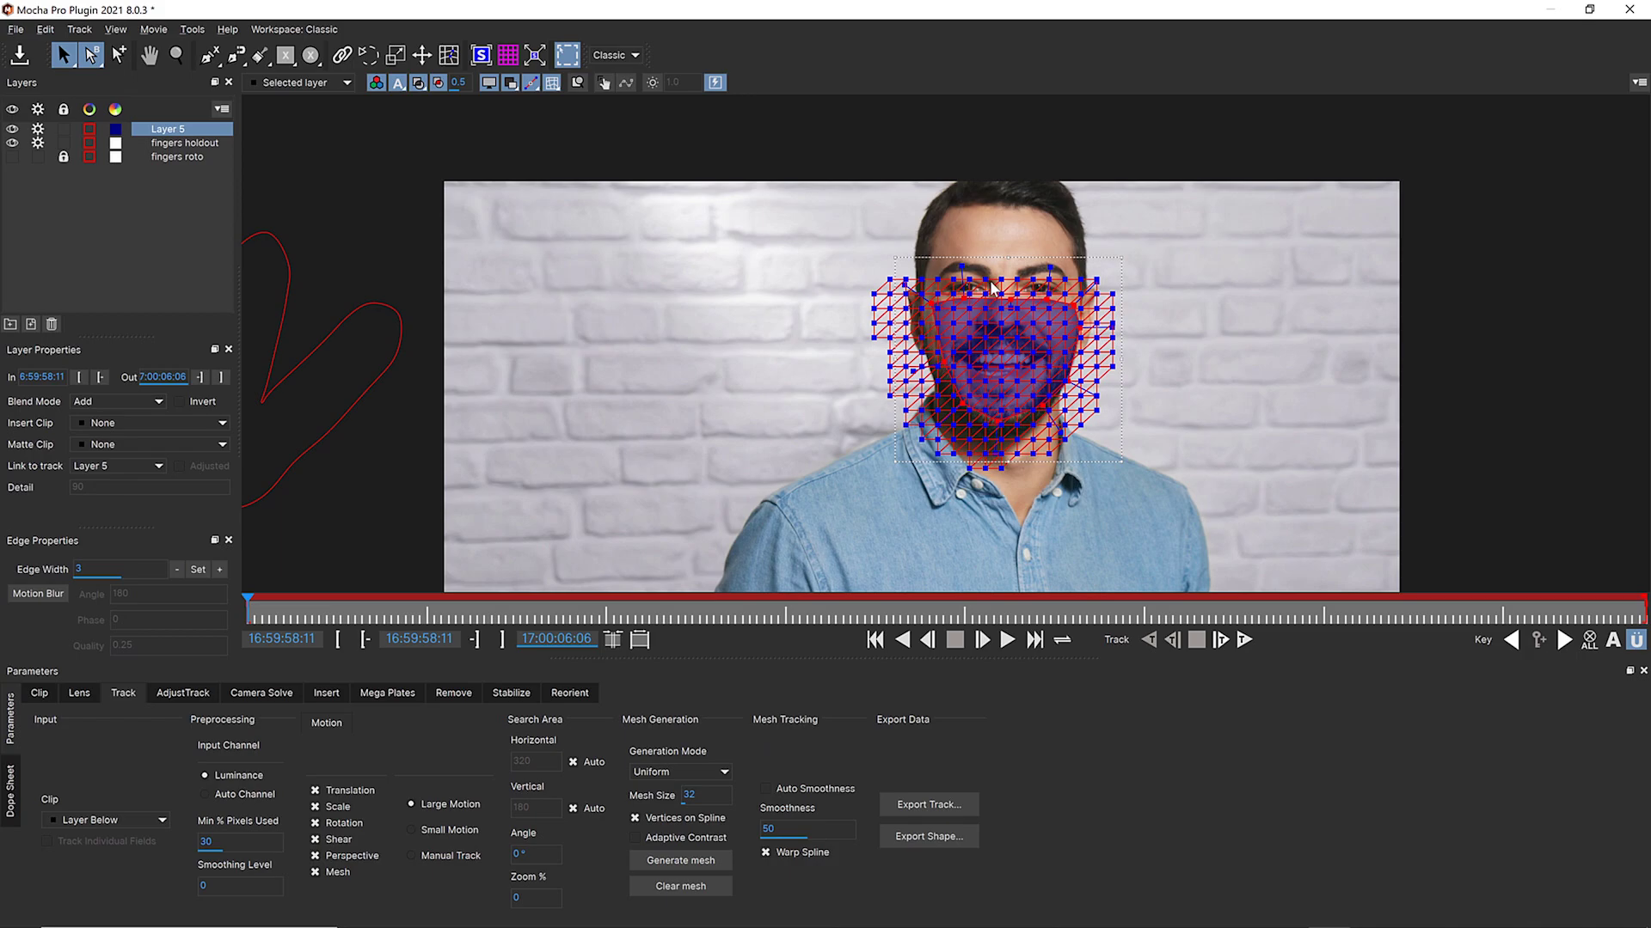
left_click(1613, 640)
left_click_drag(1109, 320, 1103, 323)
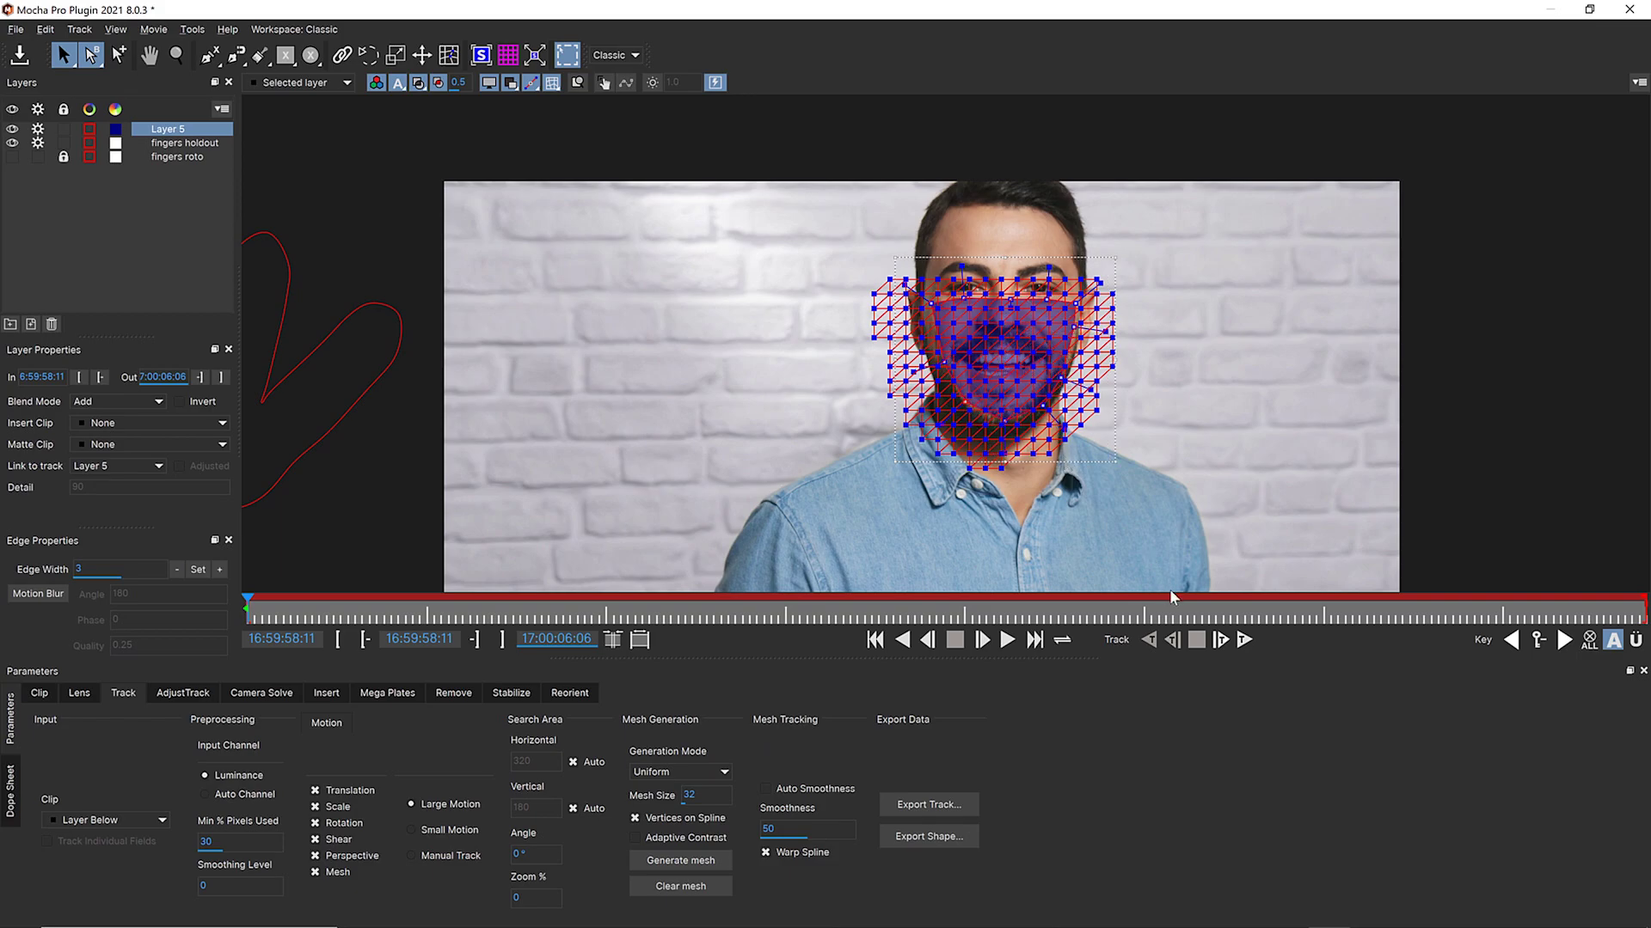
Rename Layer 5 to 'face track' and move it below fingers holdout
double_click(178, 130)
type("face track")
mouse_move(168, 130)
left_mouse_down()
mouse_move(191, 153)
mouse_move(179, 144)
left_mouse_up()
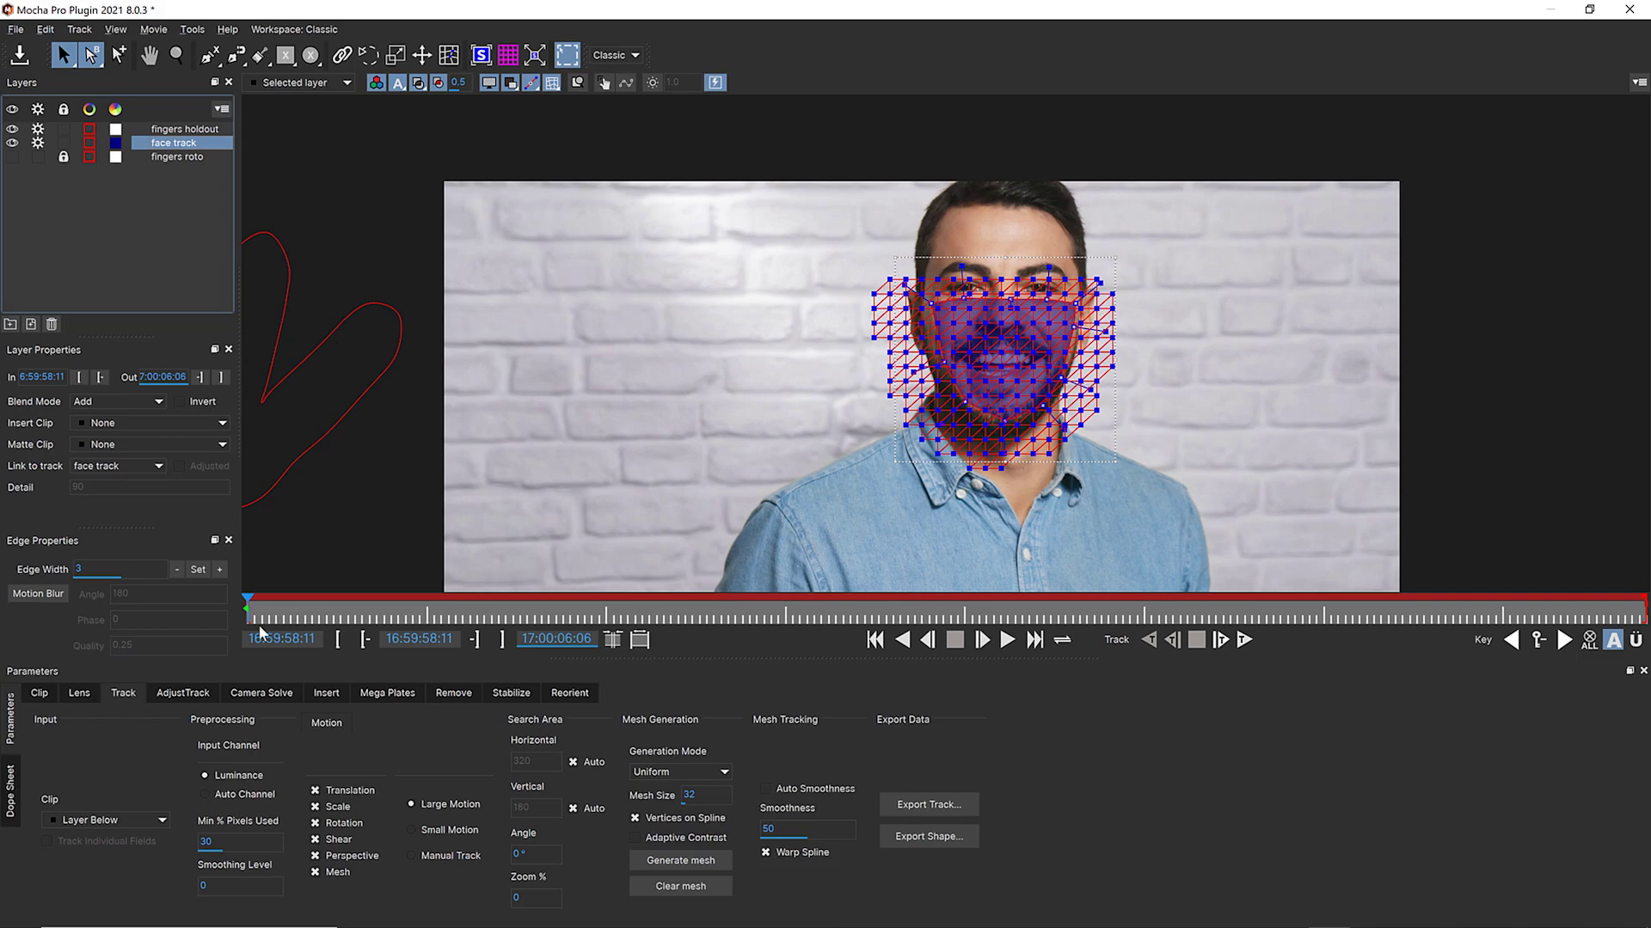
Check the hand-raised frame, return to the first frame, and disable tracking on fingers holdout
left_click_drag(253, 612, 1087, 612)
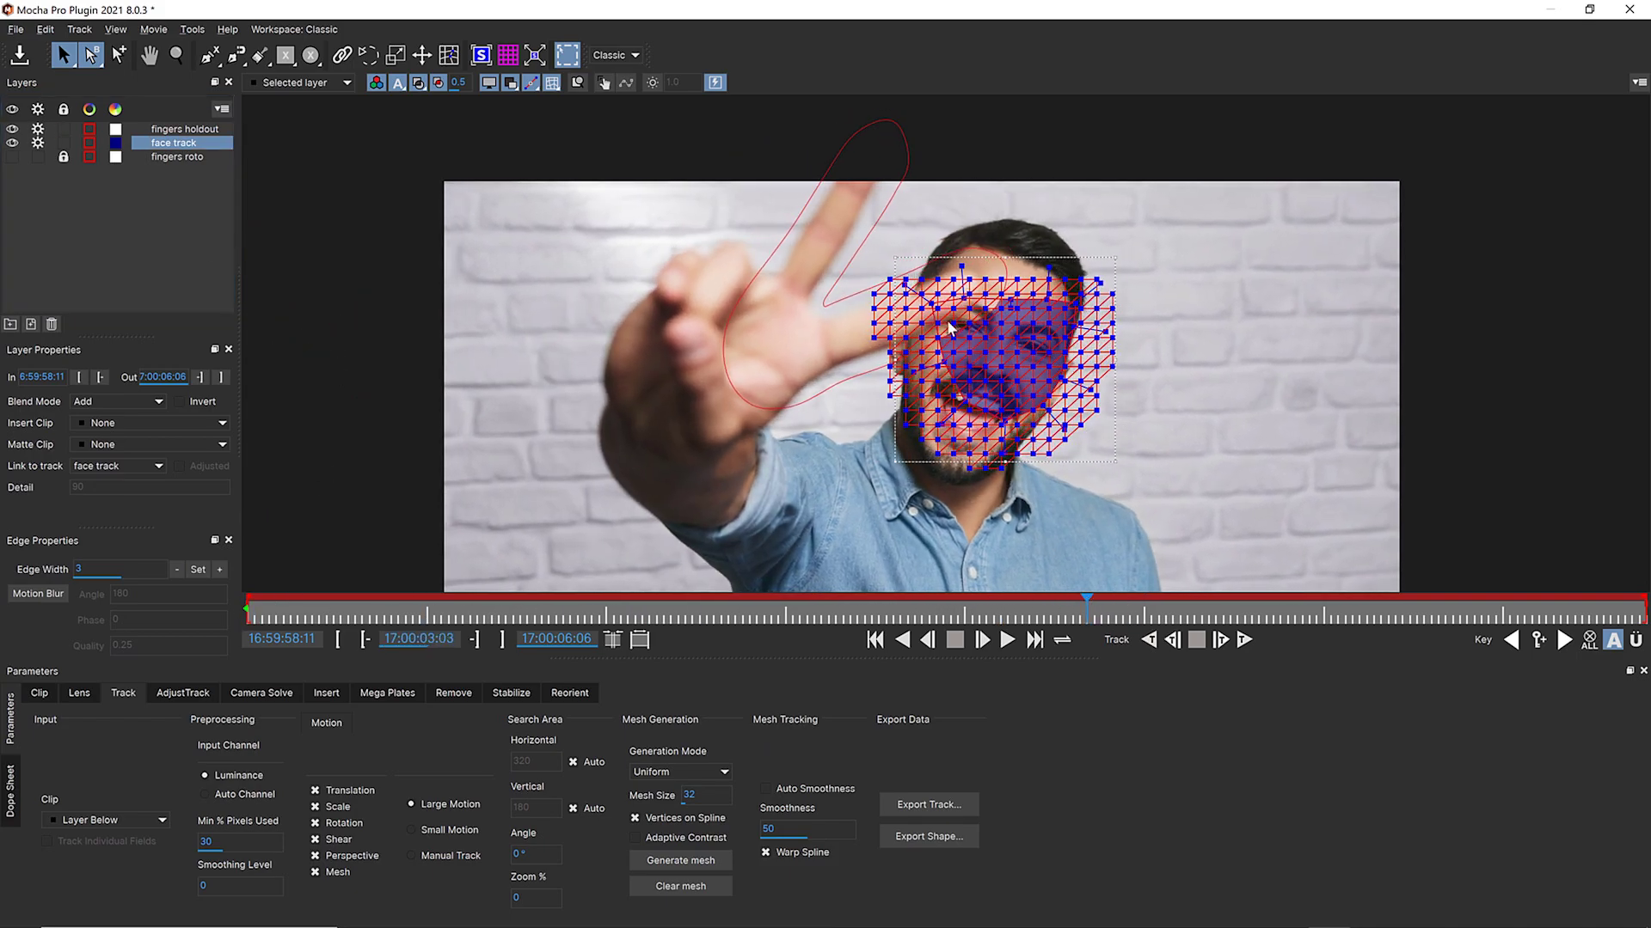
key("Home")
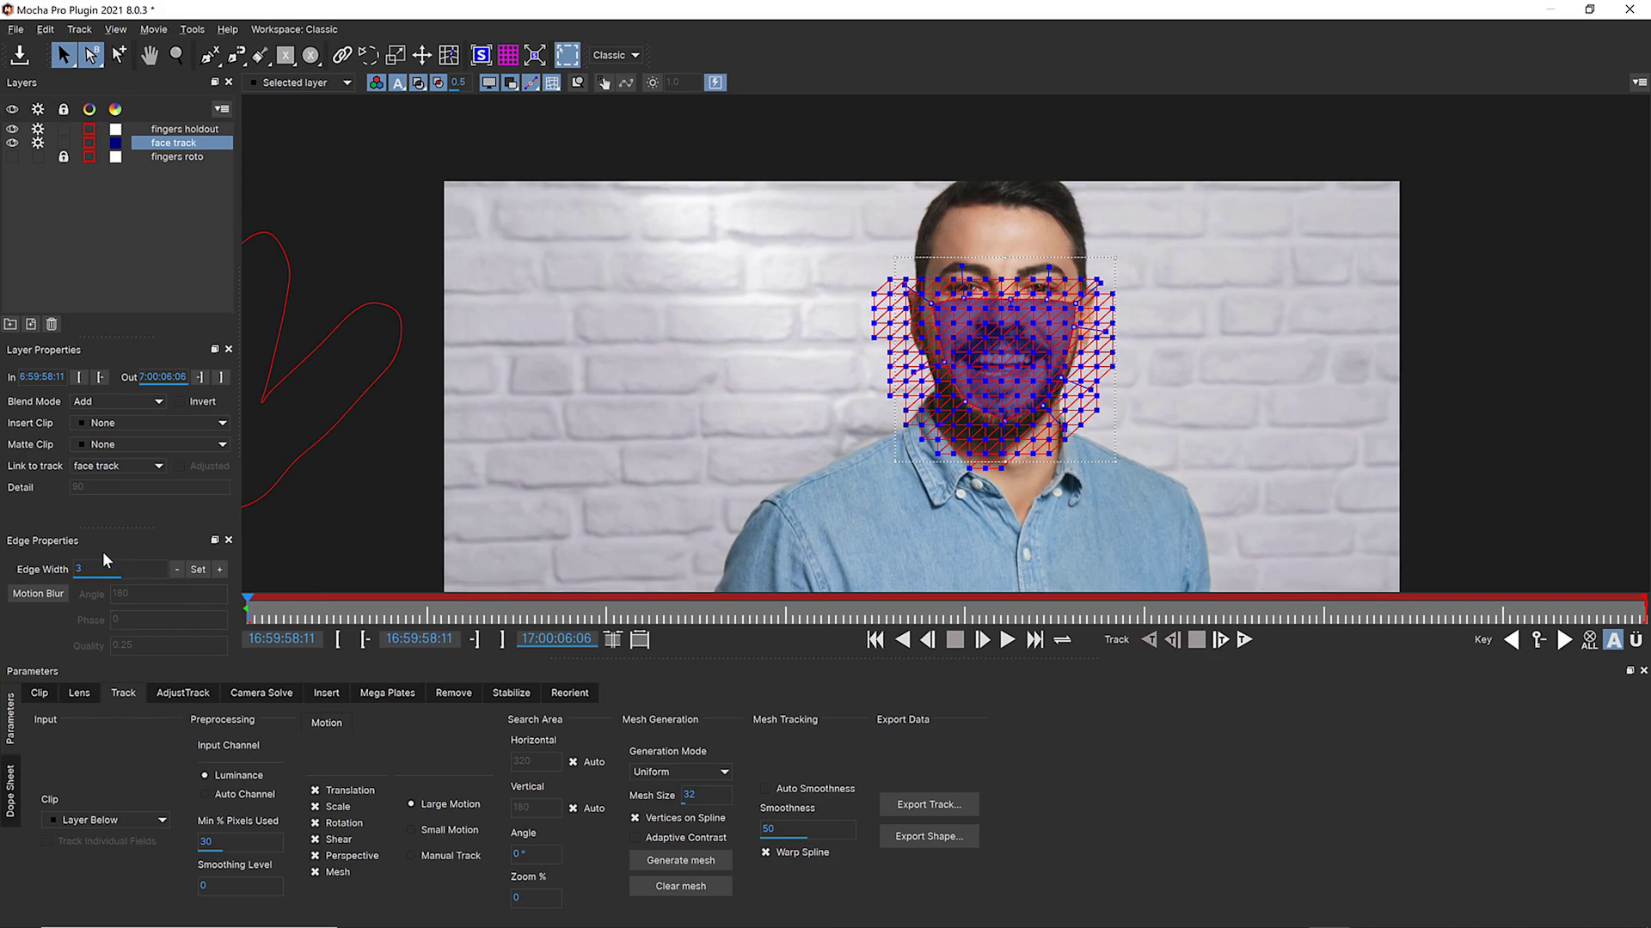
left_click(41, 129)
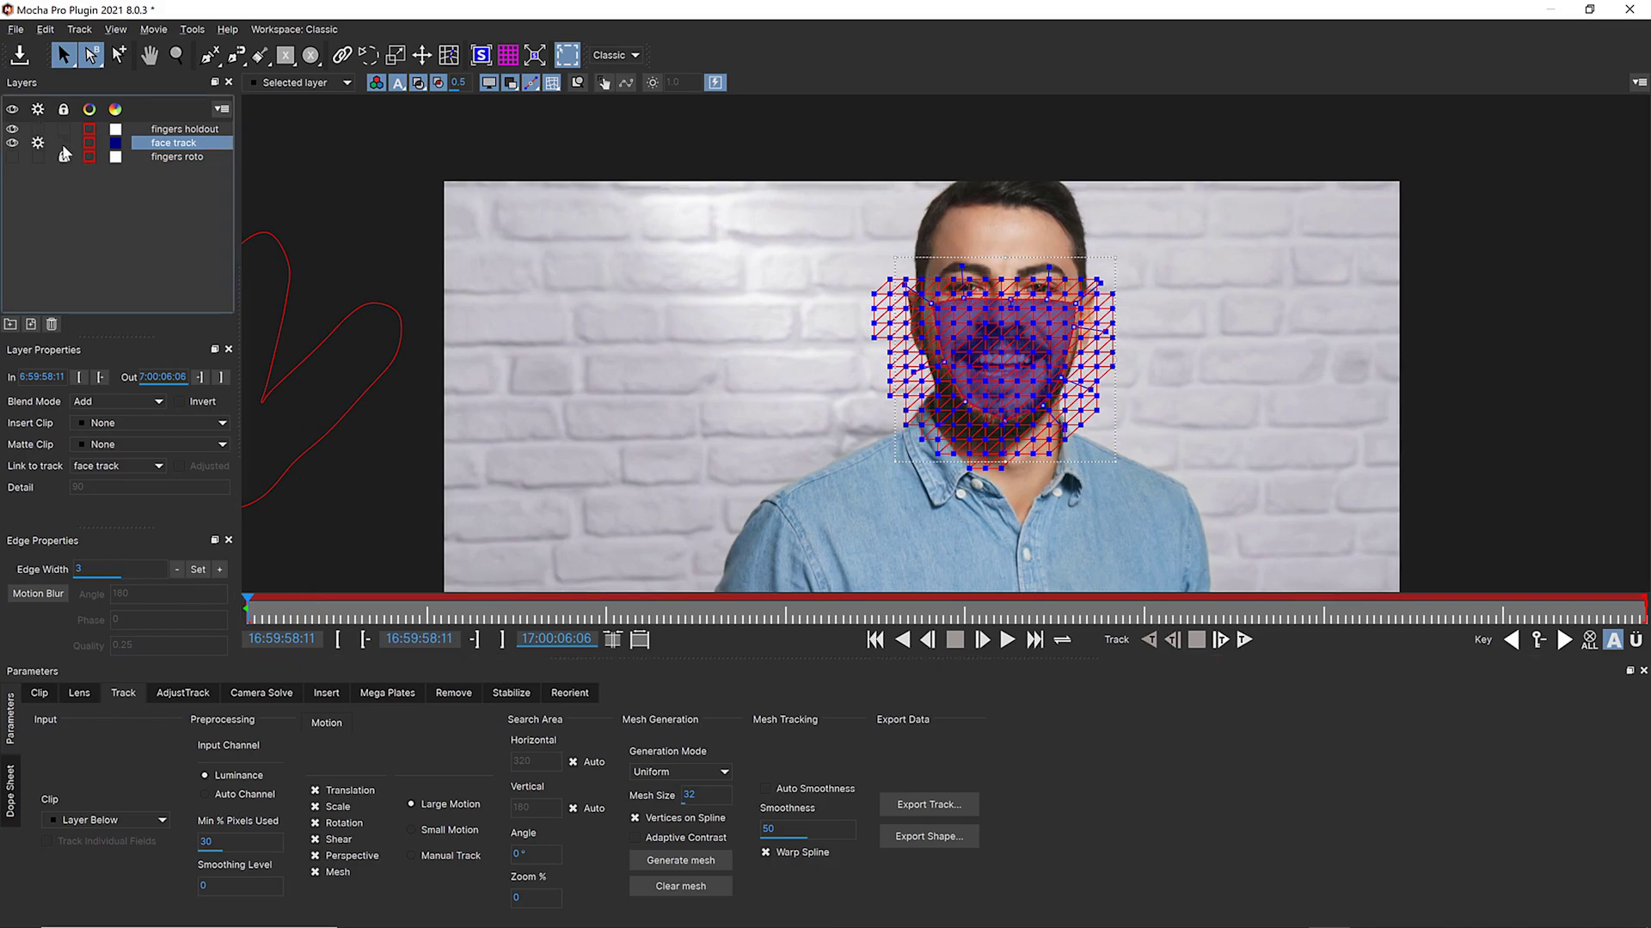
Track the face track mesh forward to the clip's final frame
left_click(1244, 640)
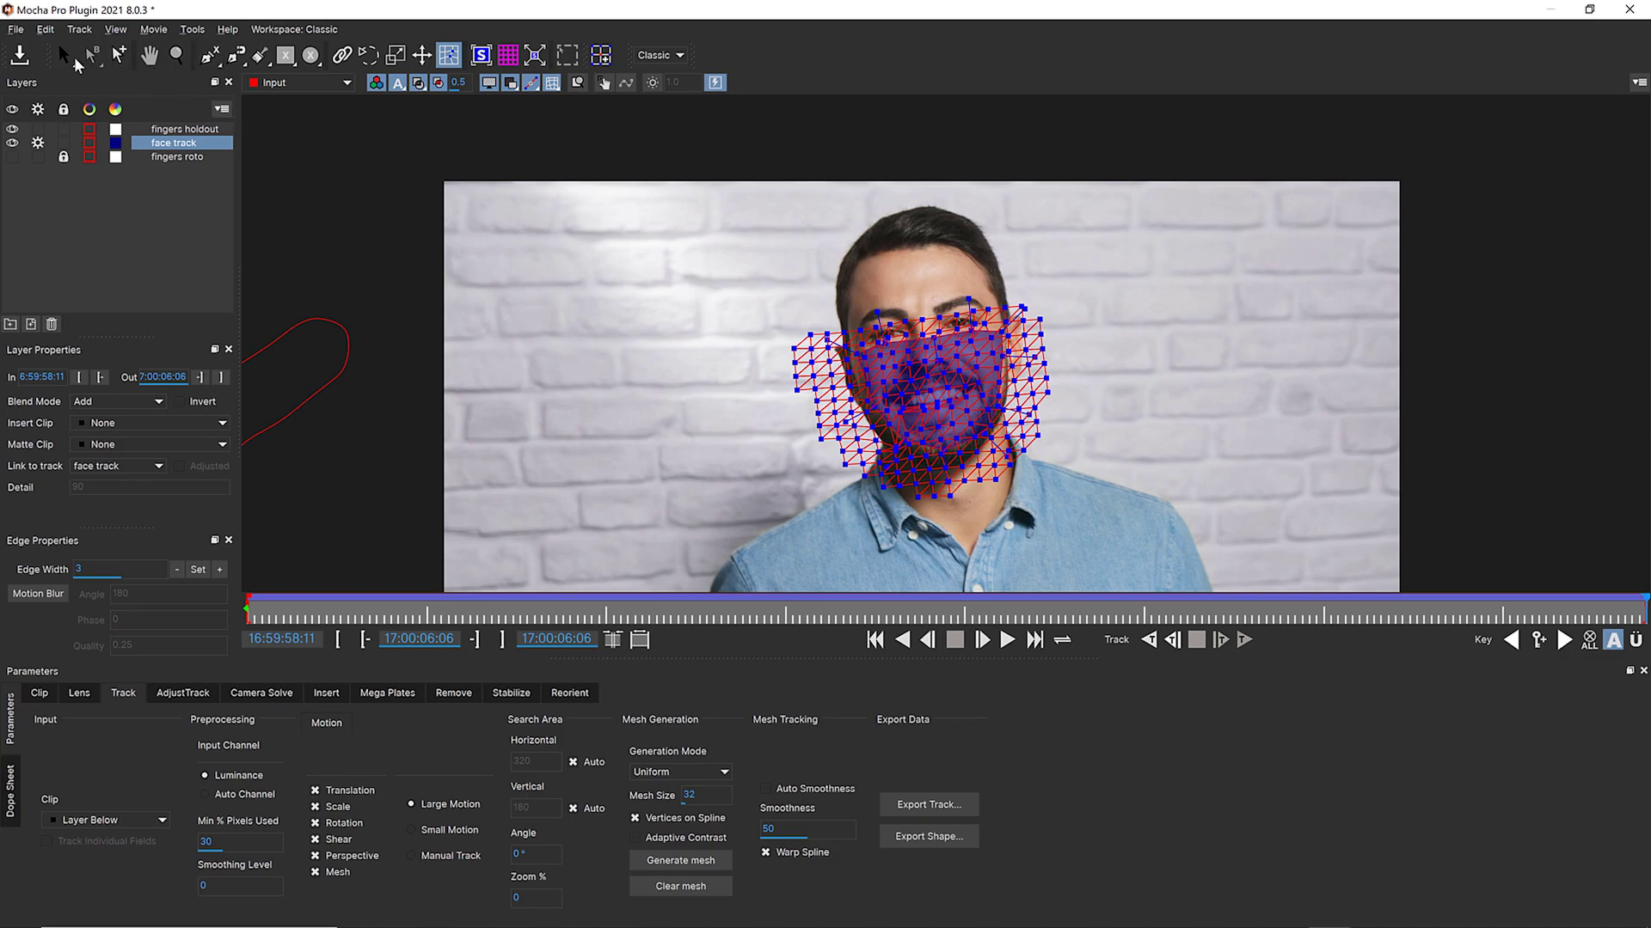
Lasso the mesh points around the mouth, then scrub through the clip reviewing the face track
left_click(65, 57)
mouse_move(908, 420)
left_mouse_down()
mouse_move(957, 421)
mouse_move(941, 395)
mouse_move(894, 425)
left_mouse_up()
left_click_drag(1639, 616, 248, 615)
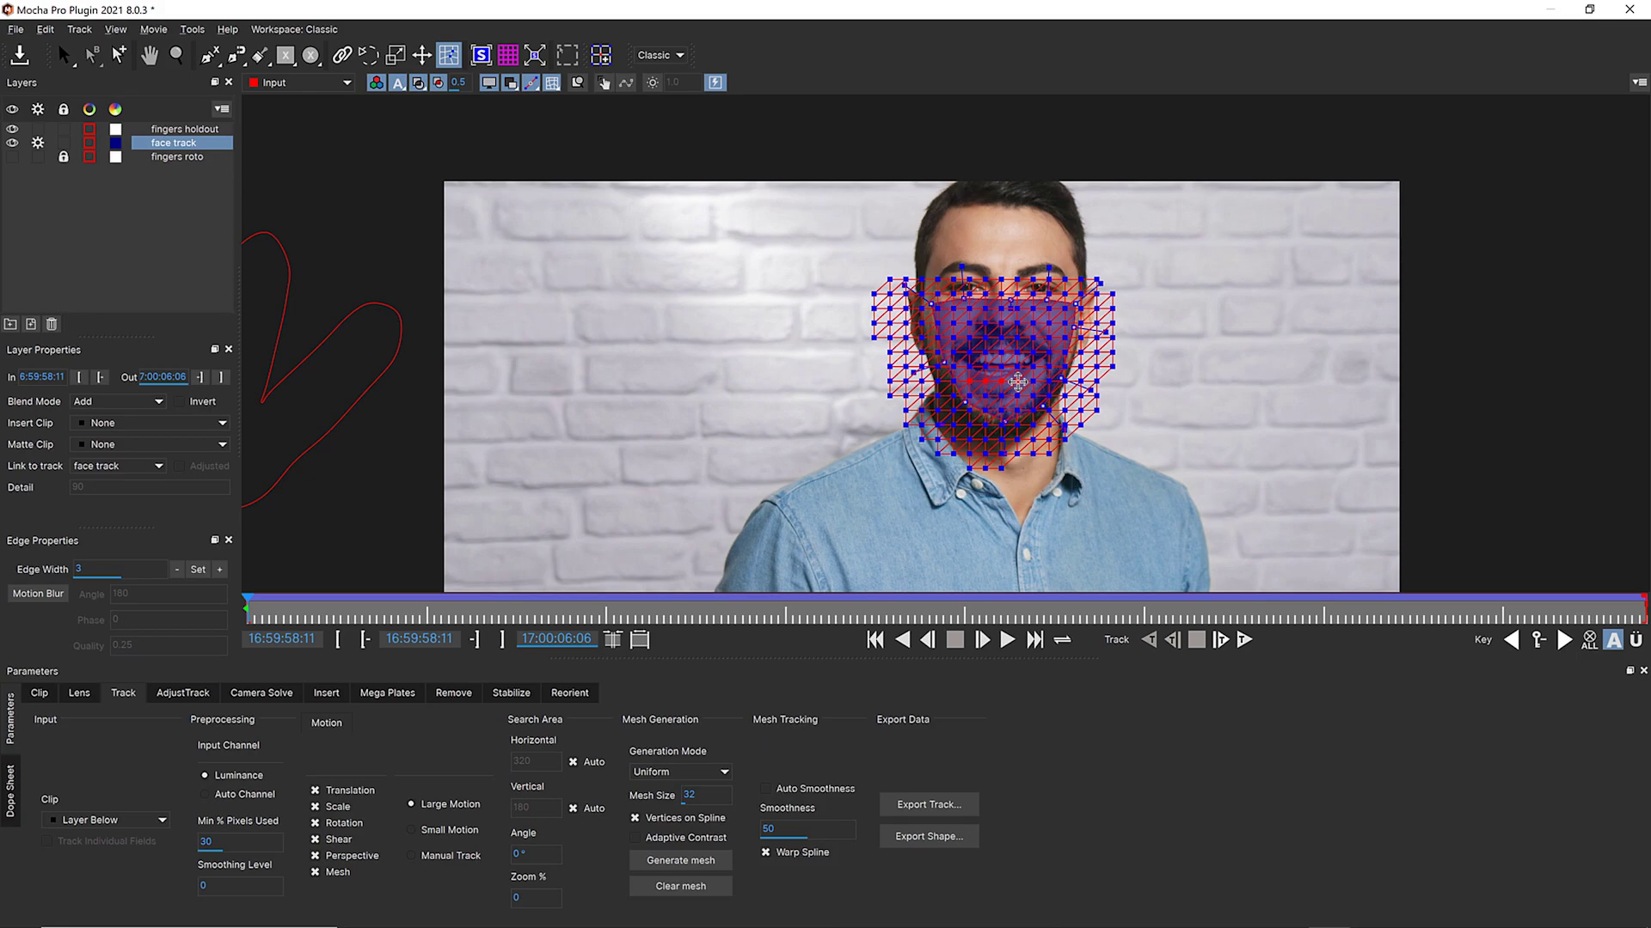
left_click_drag(264, 622, 682, 640)
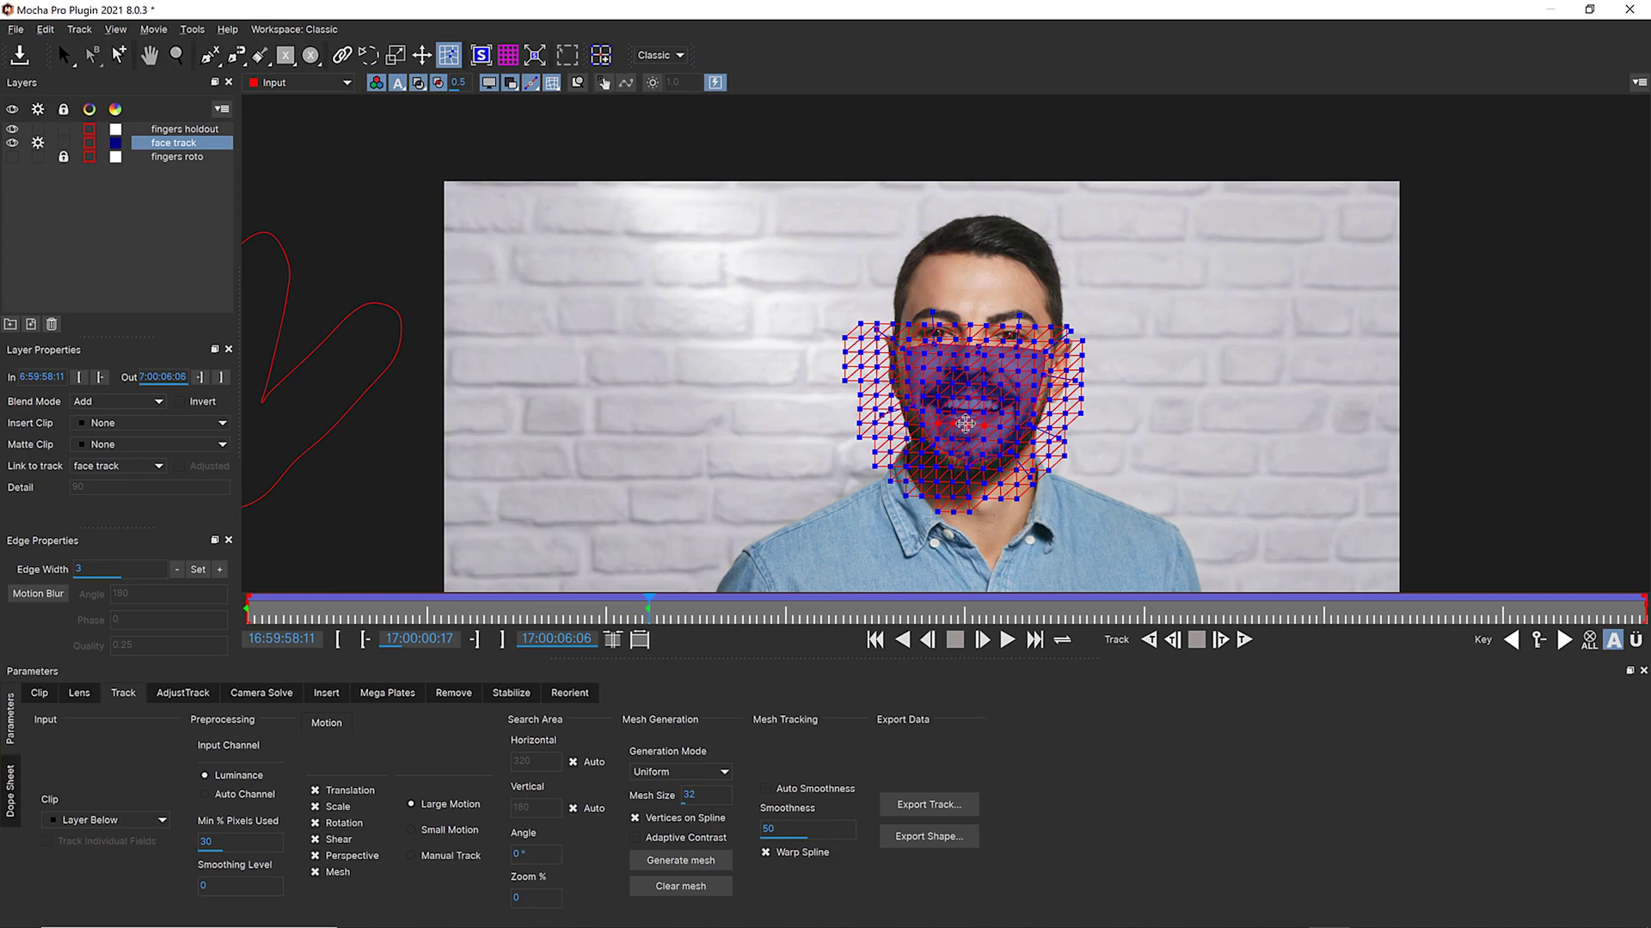
left_click_drag(646, 606, 898, 609)
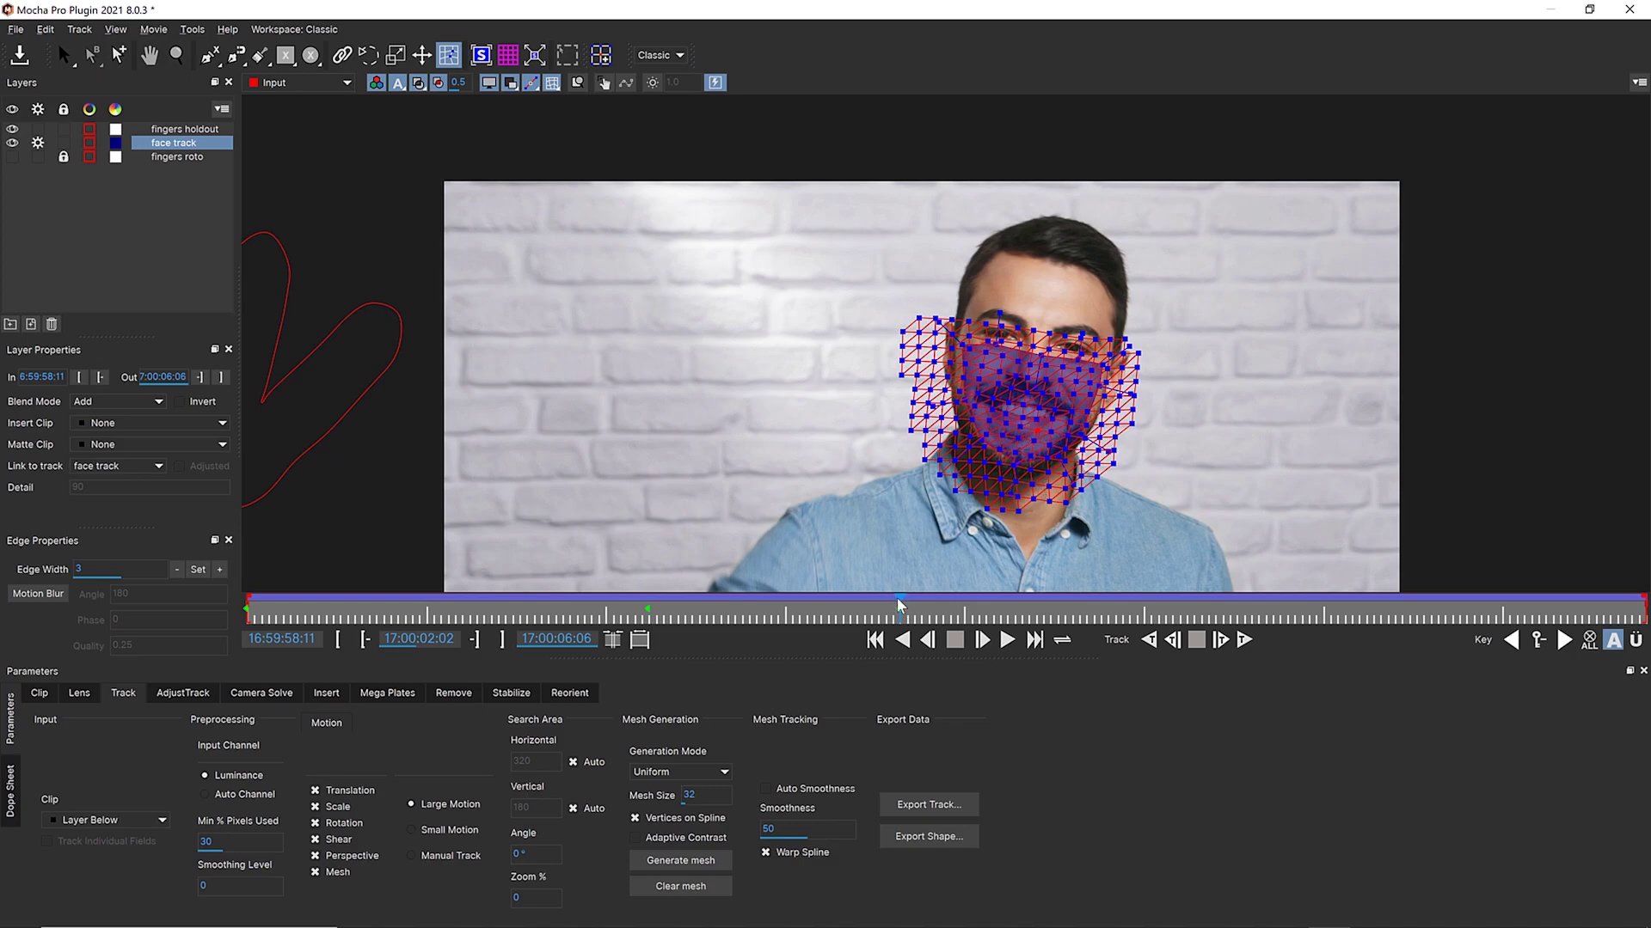
left_click_drag(900, 610, 1128, 615)
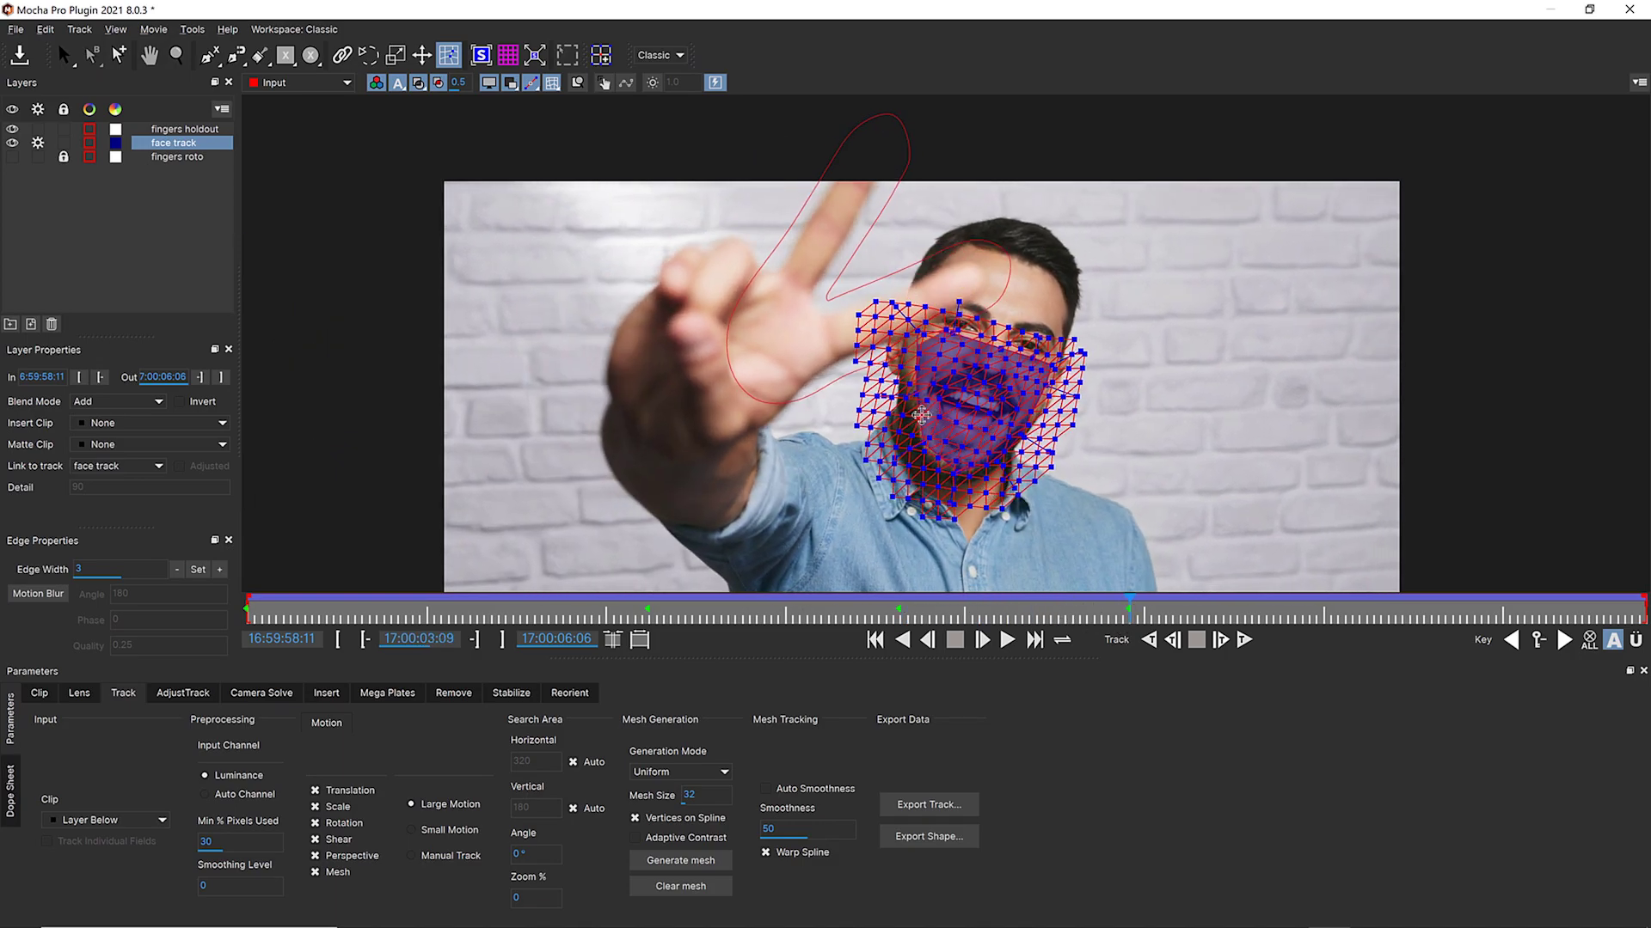
Review the face track around the raised hand and from the clip's end, then return to the start
left_click_drag(1129, 612, 1252, 616)
key("Right")
key("Right")
key("Right")
key("Right")
key("Right")
key("Right")
key("Right")
key("Right")
key("Right")
key("Right")
key("Right")
key("Right")
key("Right")
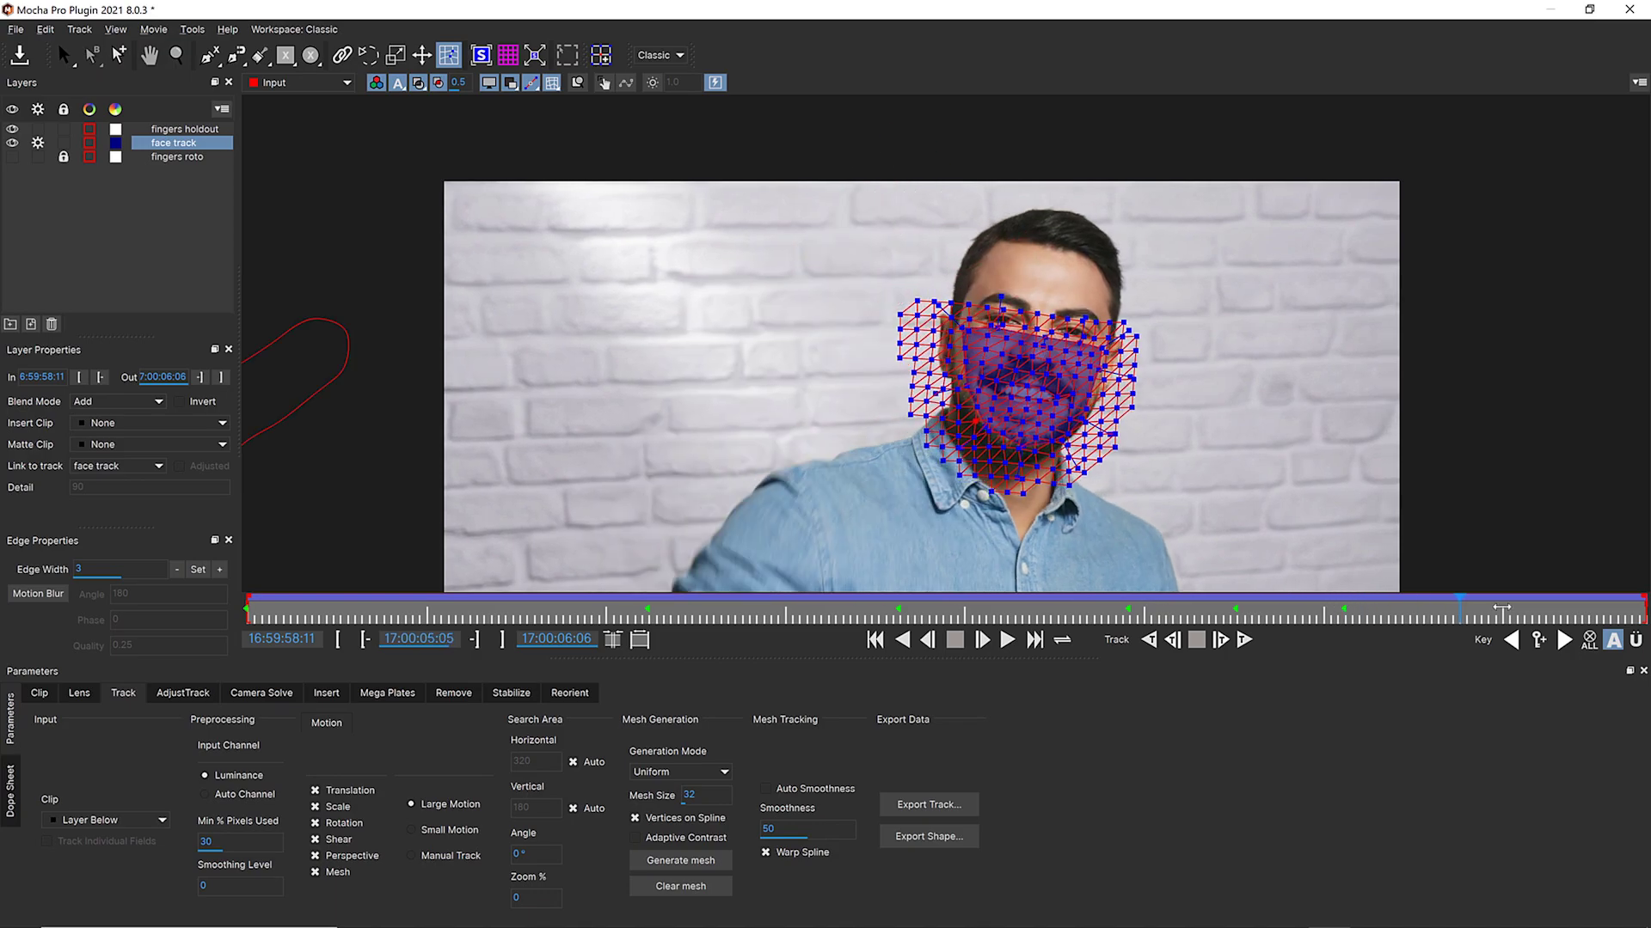
left_click_drag(1640, 597, 1054, 593)
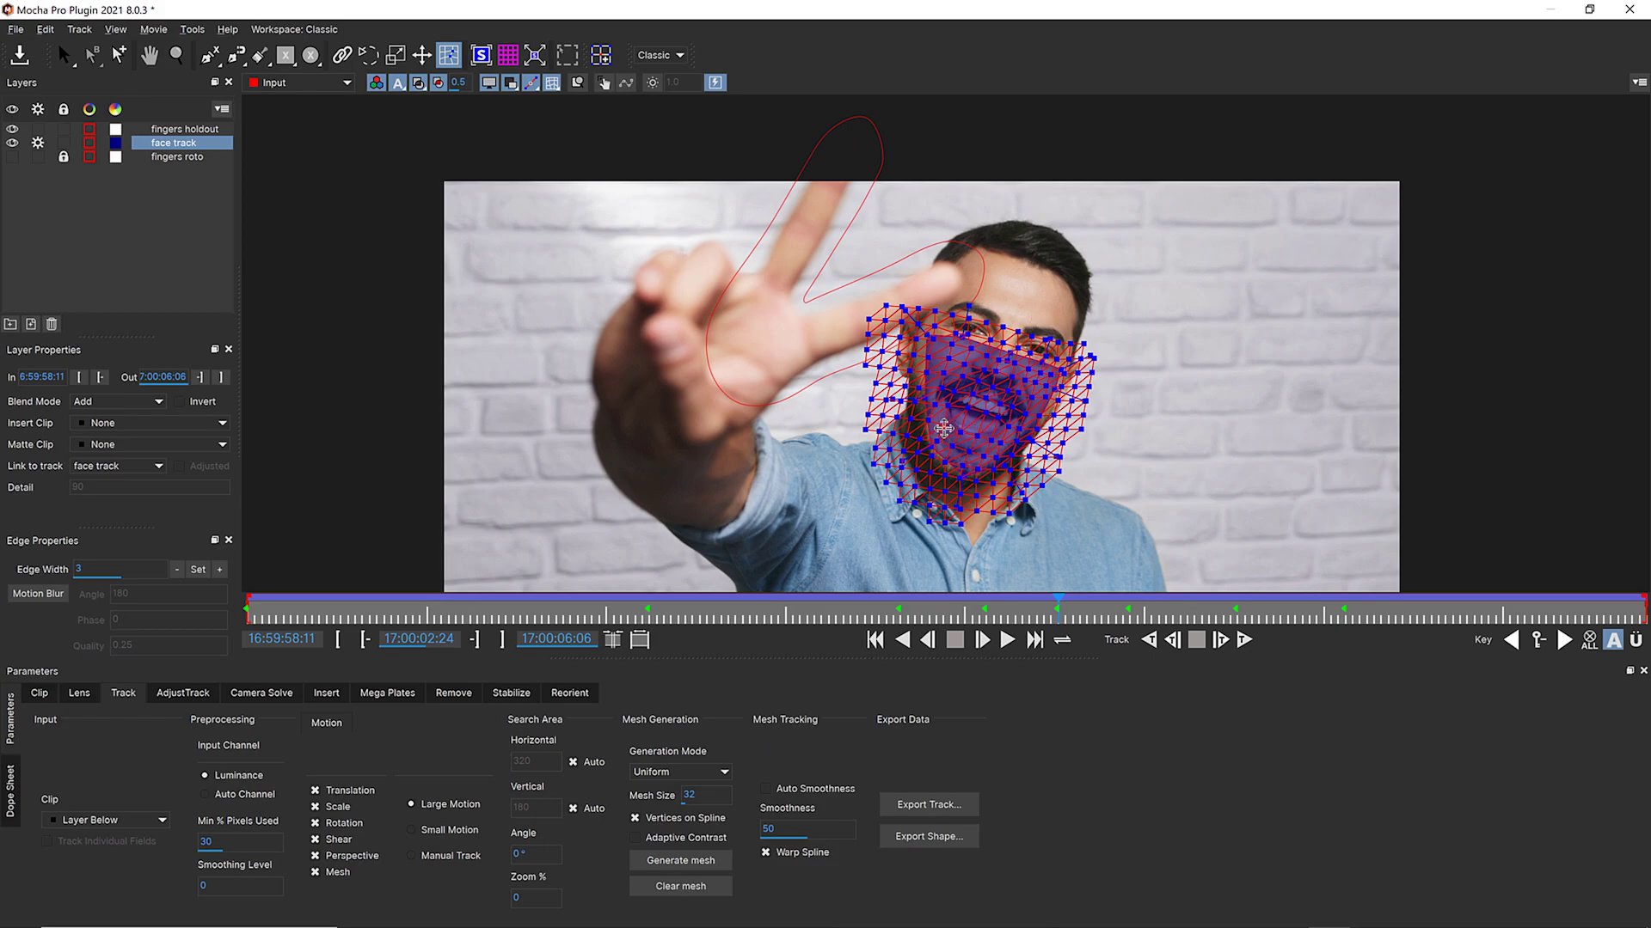
left_click_drag(1054, 607, 250, 612)
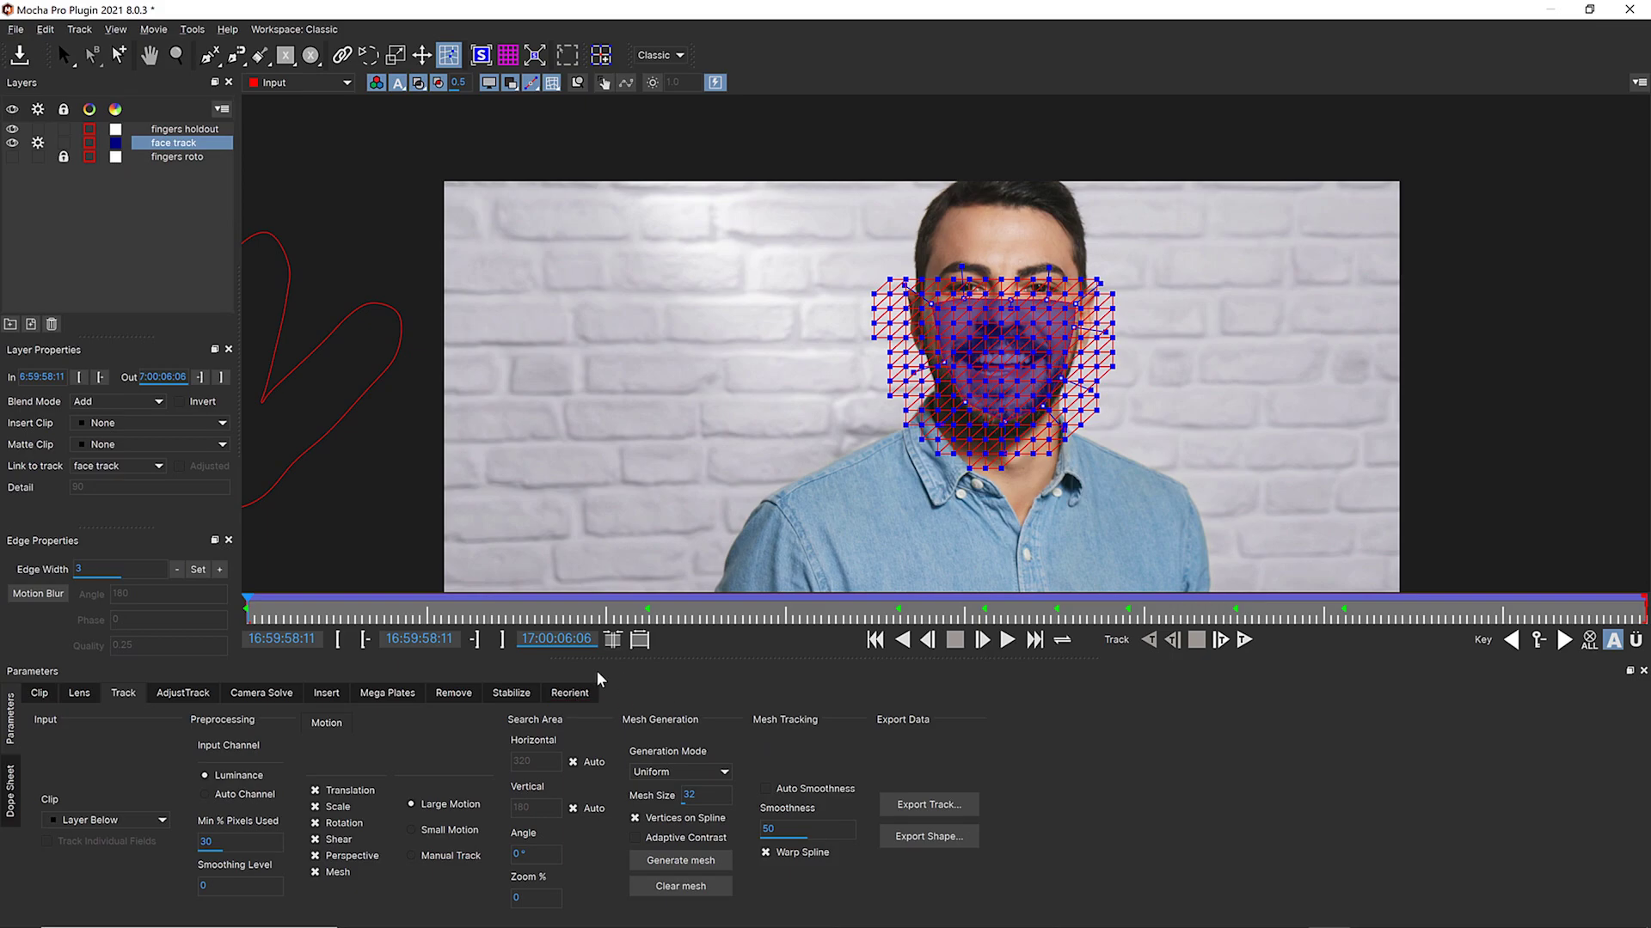
Add the first frame as reference, set Mesh Warp stabilization to High quality, and close Mocha
left_click(512, 692)
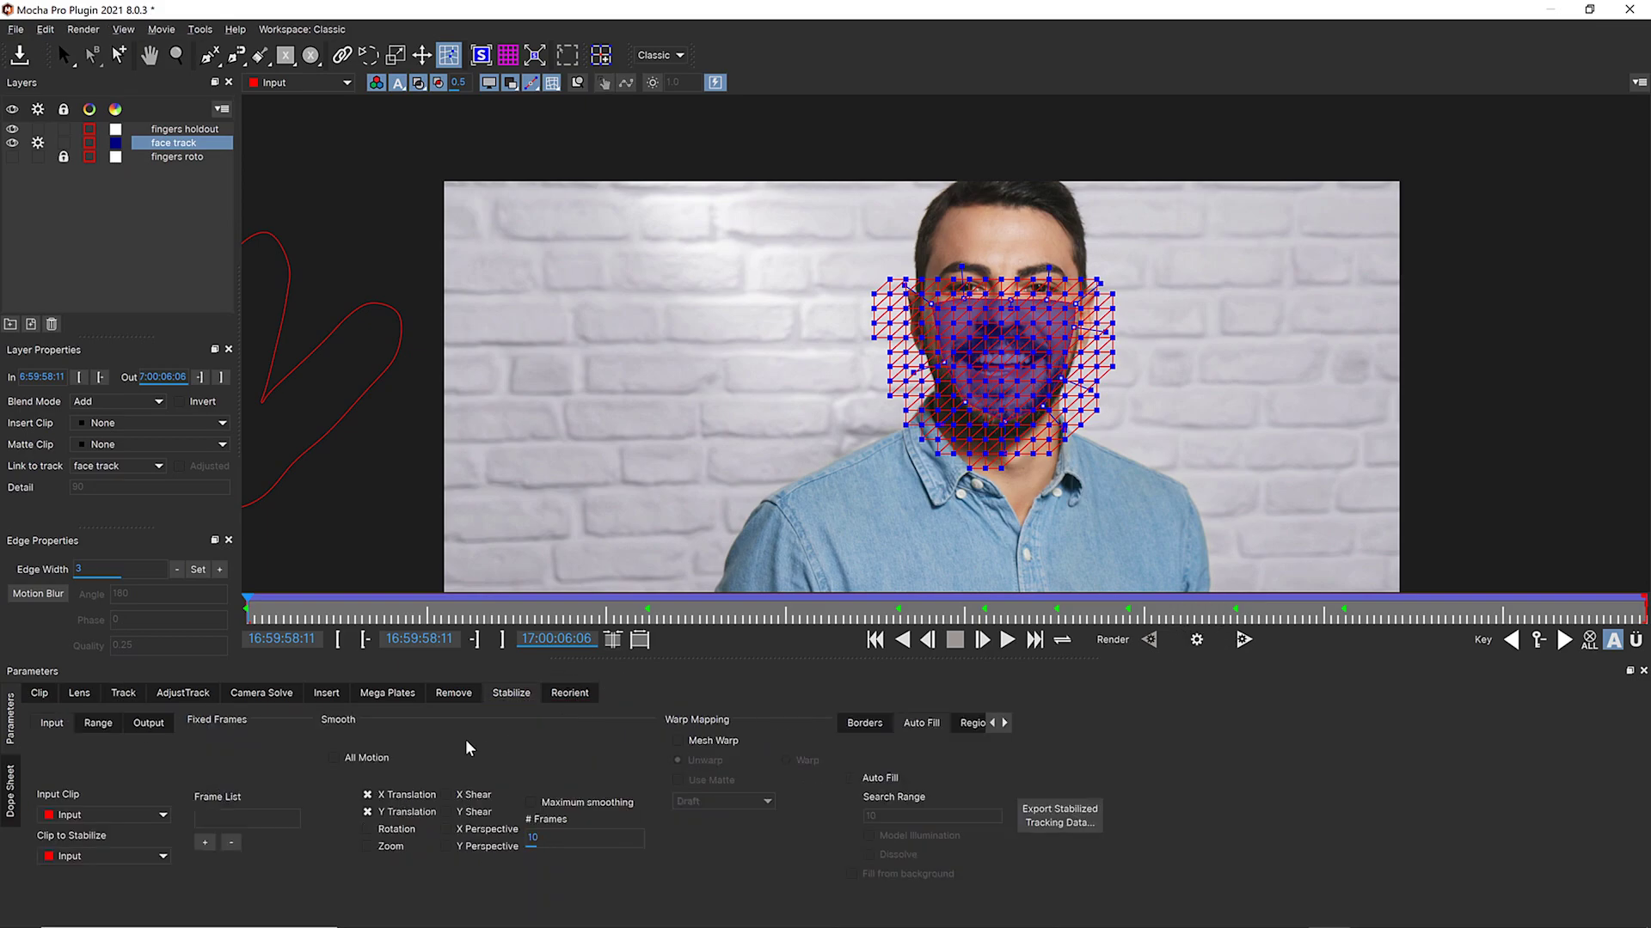
left_click(203, 843)
left_click(678, 741)
left_click(696, 799)
left_click(693, 848)
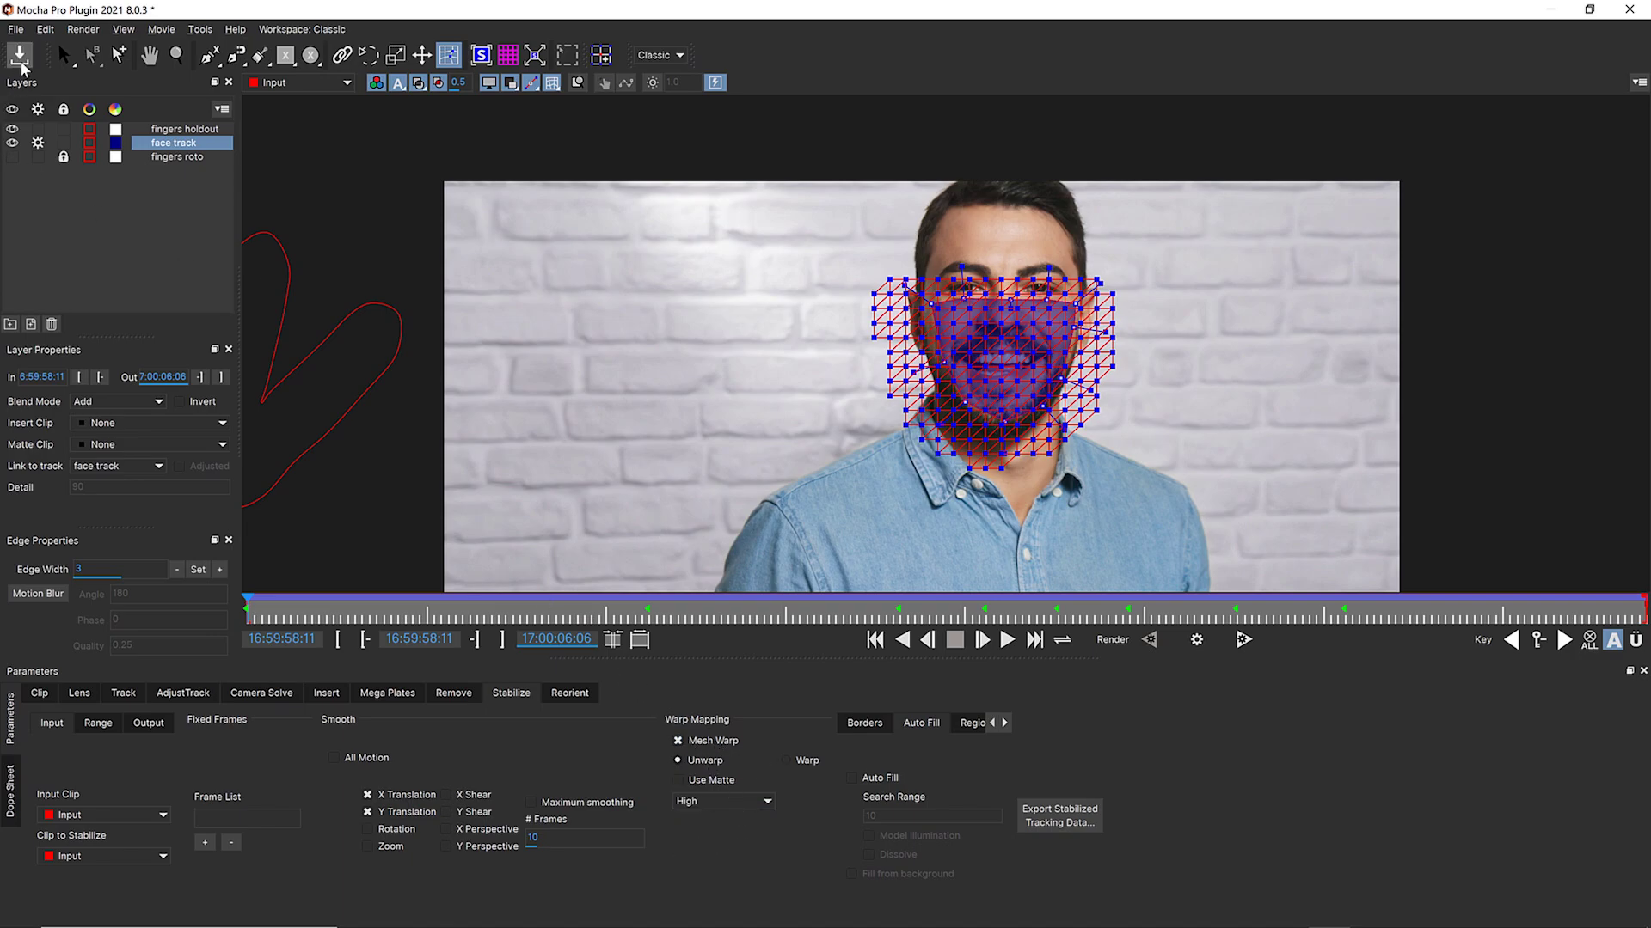
left_click(1629, 10)
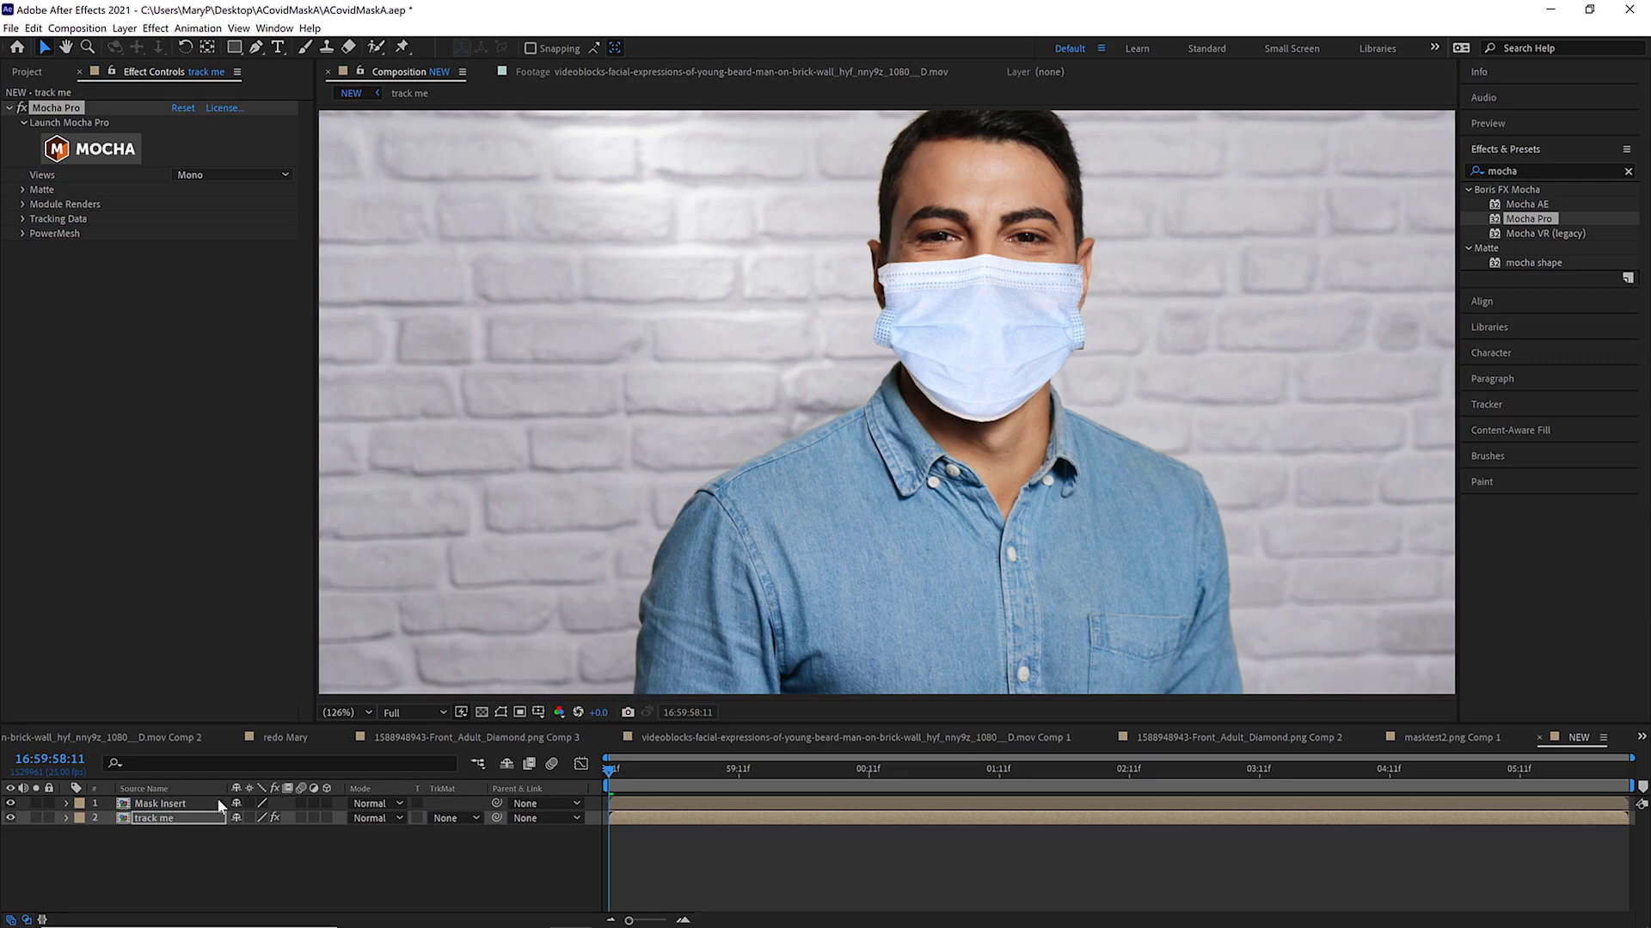
Copy the Mocha Pro effect from track me and paste it onto the Mask Insert layer
right_click(82, 108)
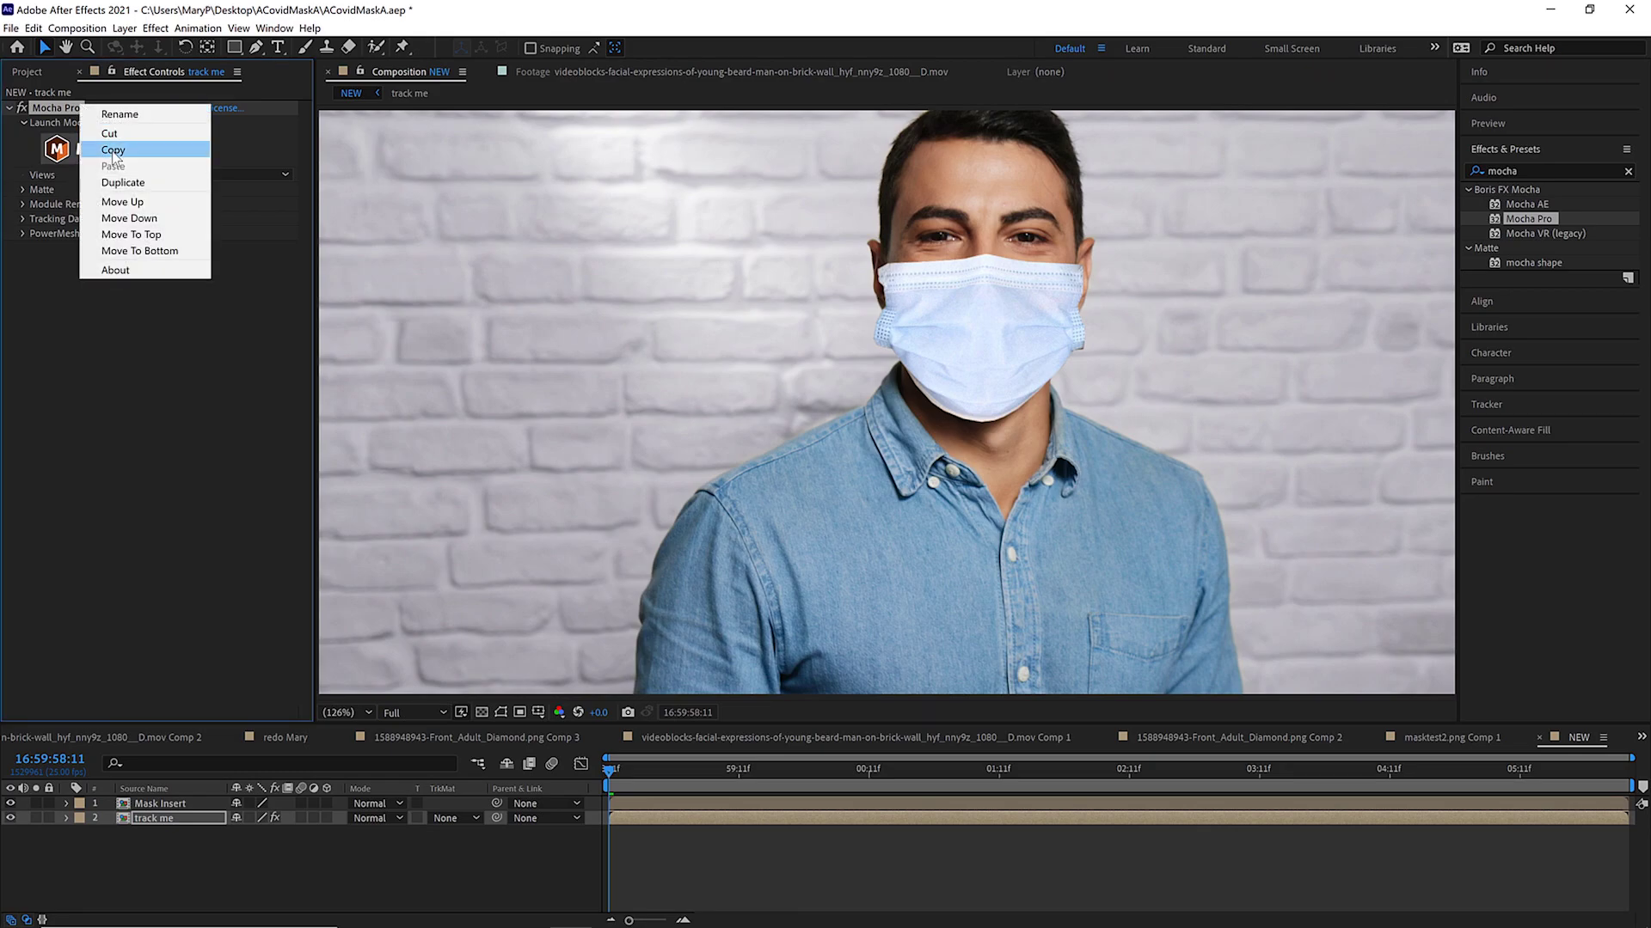
left_click(107, 146)
left_click(161, 804)
left_click(34, 27)
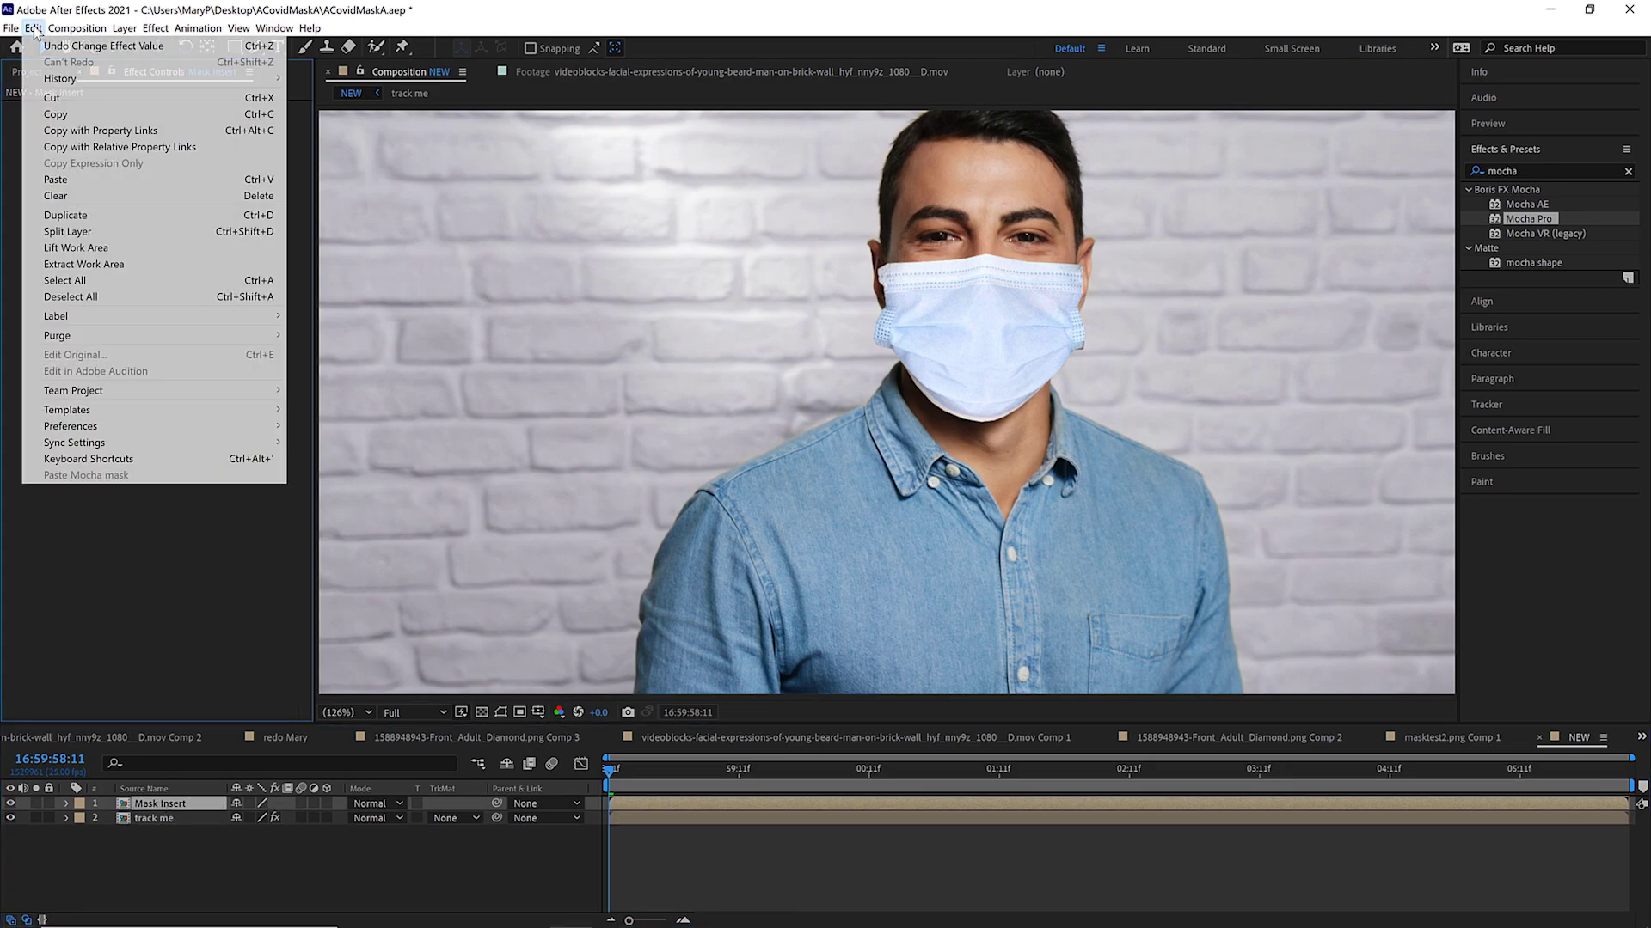
left_click(68, 184)
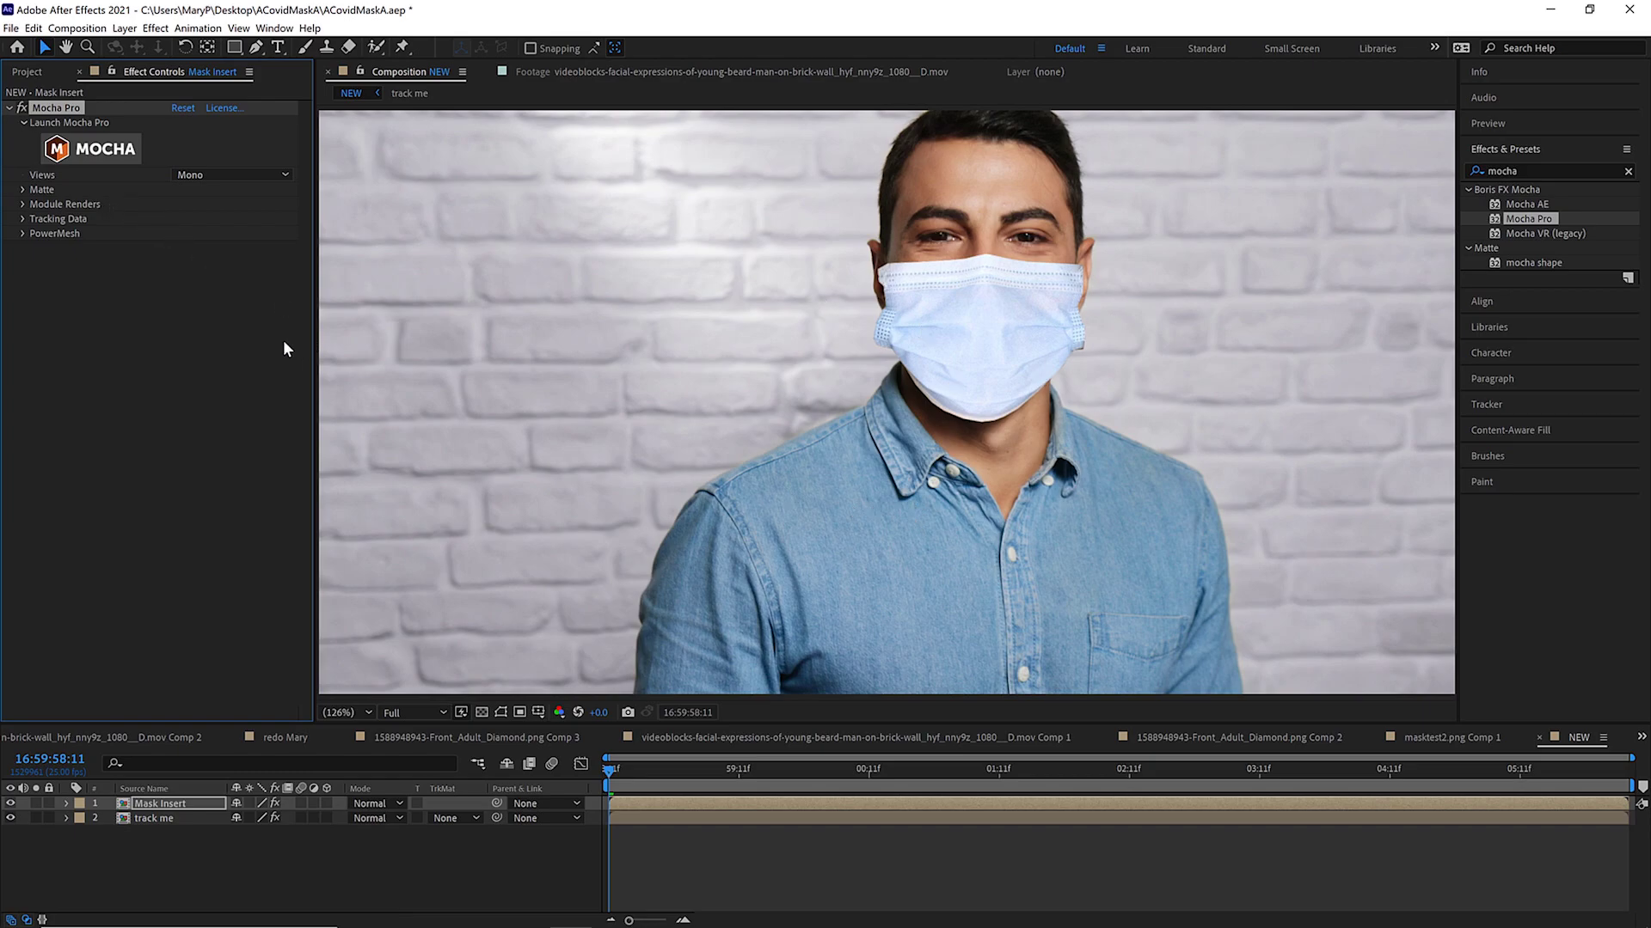
Enable Render under Module Renders and set the module to Stabilize: Warp
left_click(23, 205)
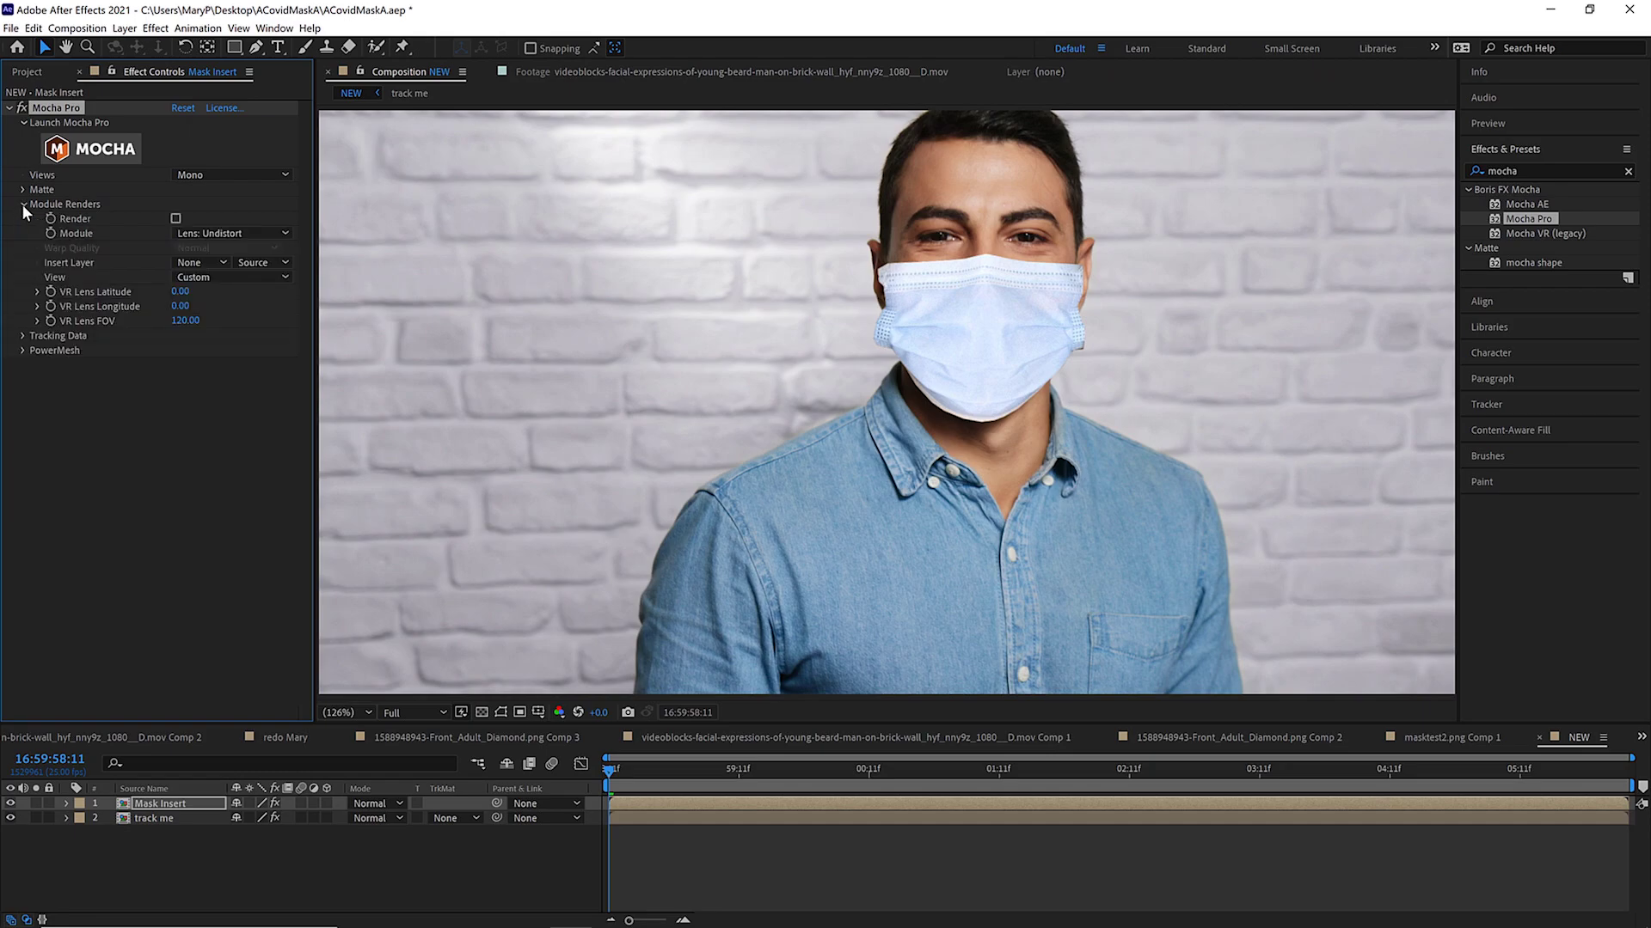
left_click(175, 218)
left_click(225, 234)
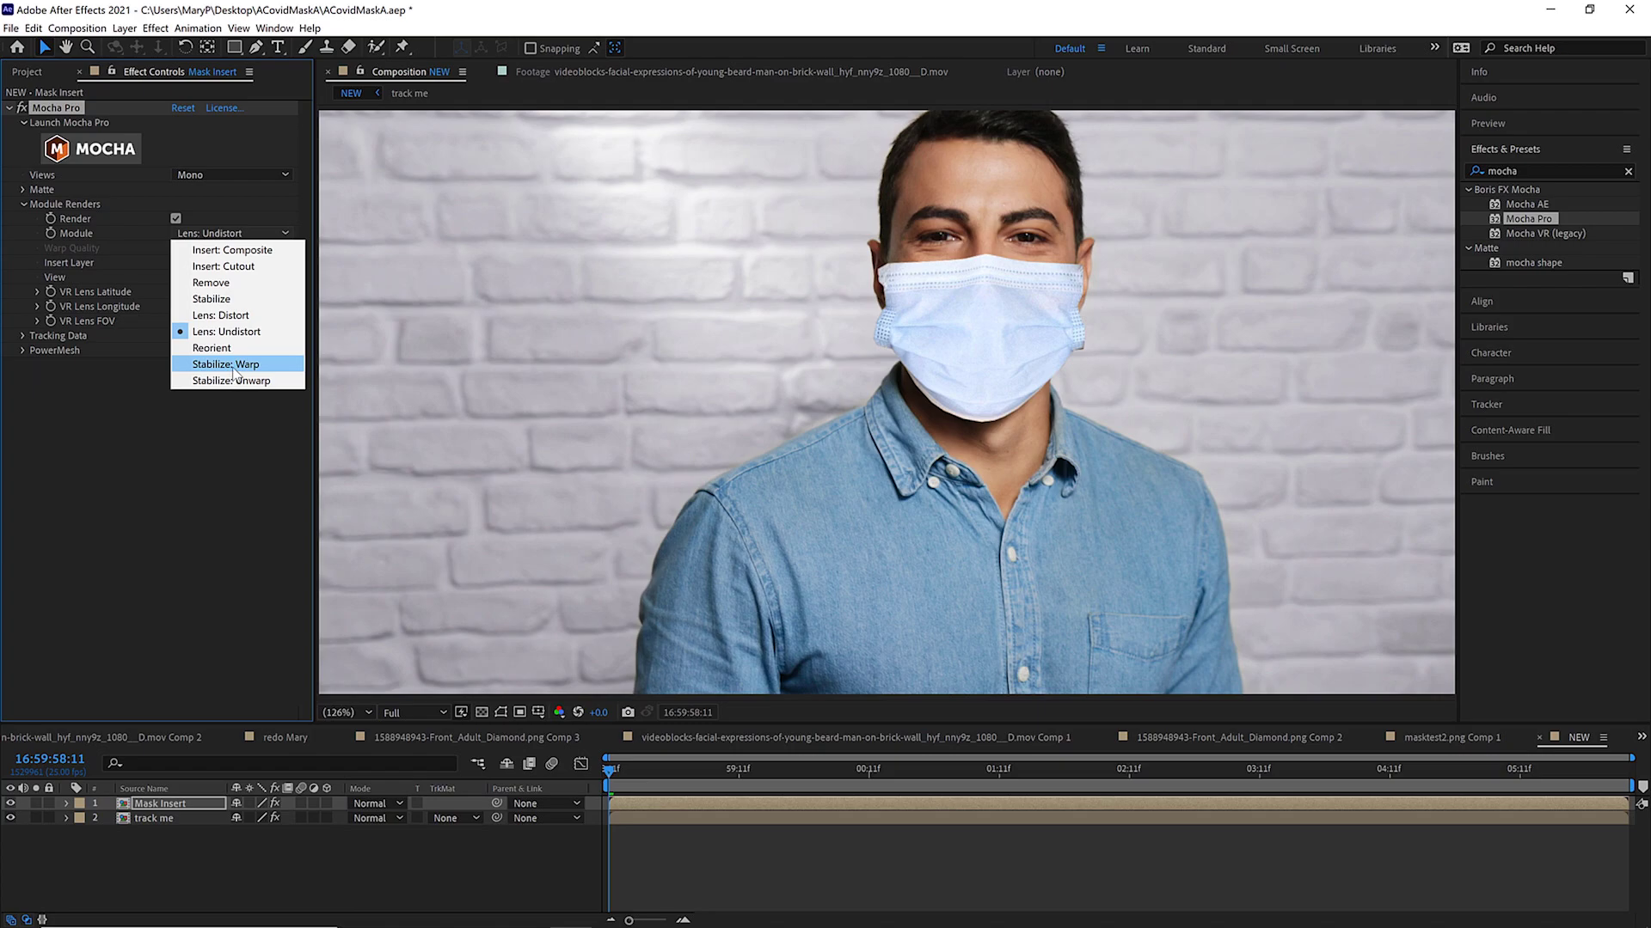
left_click(225, 365)
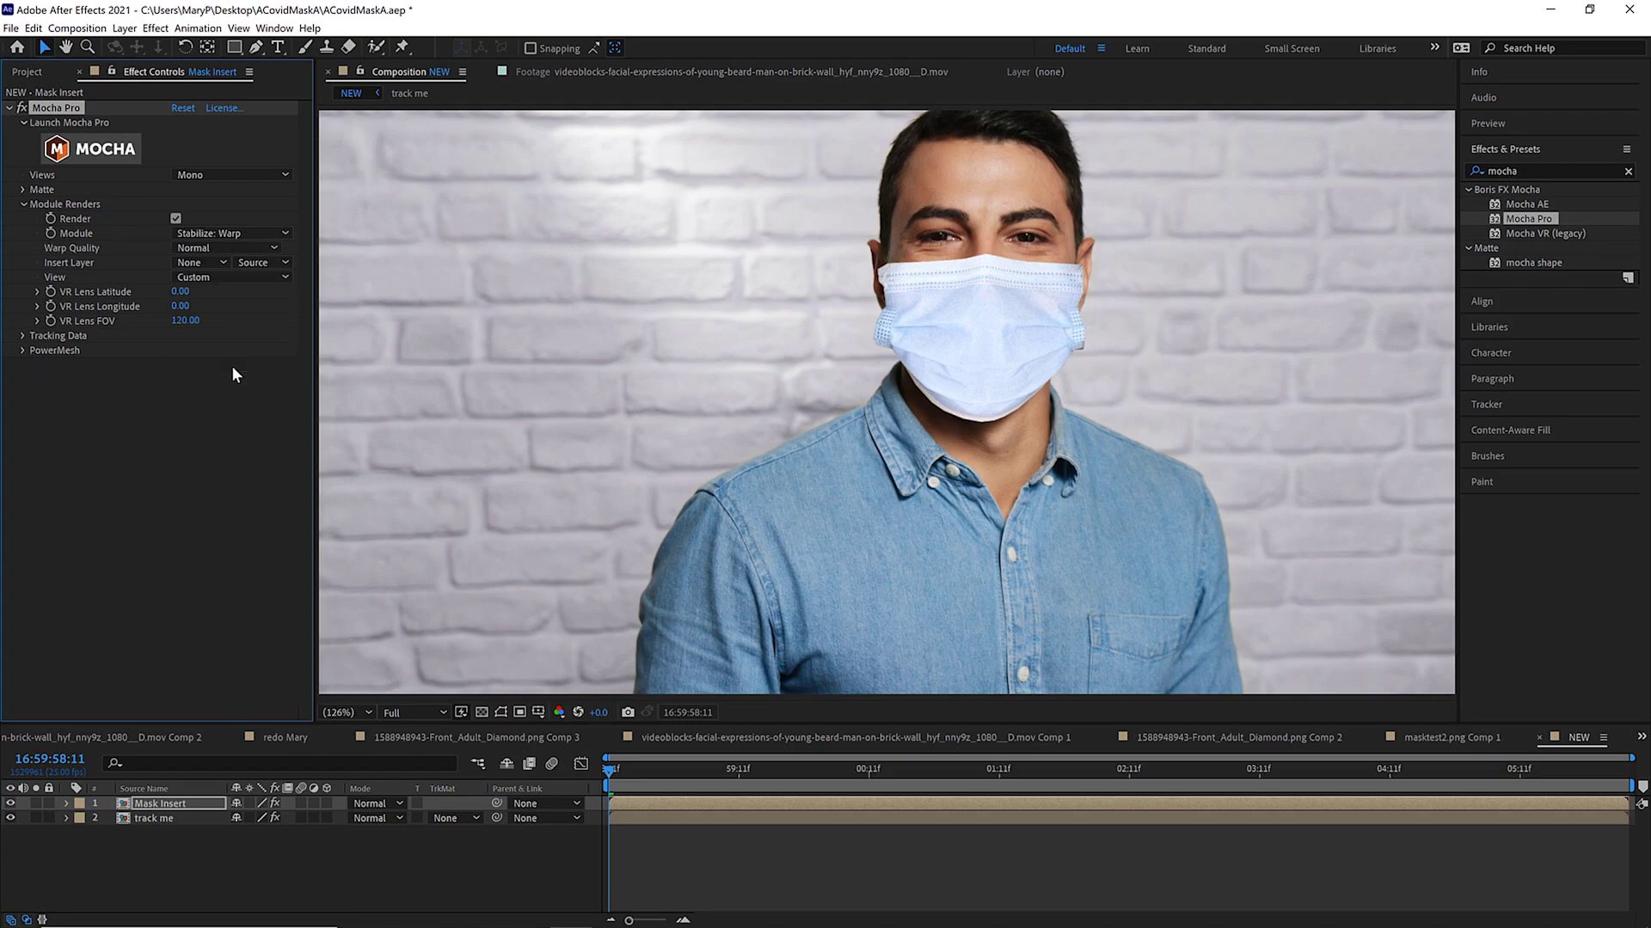
Preview and scrub the clip, compare with the Mocha effect off, then select track me
key("space")
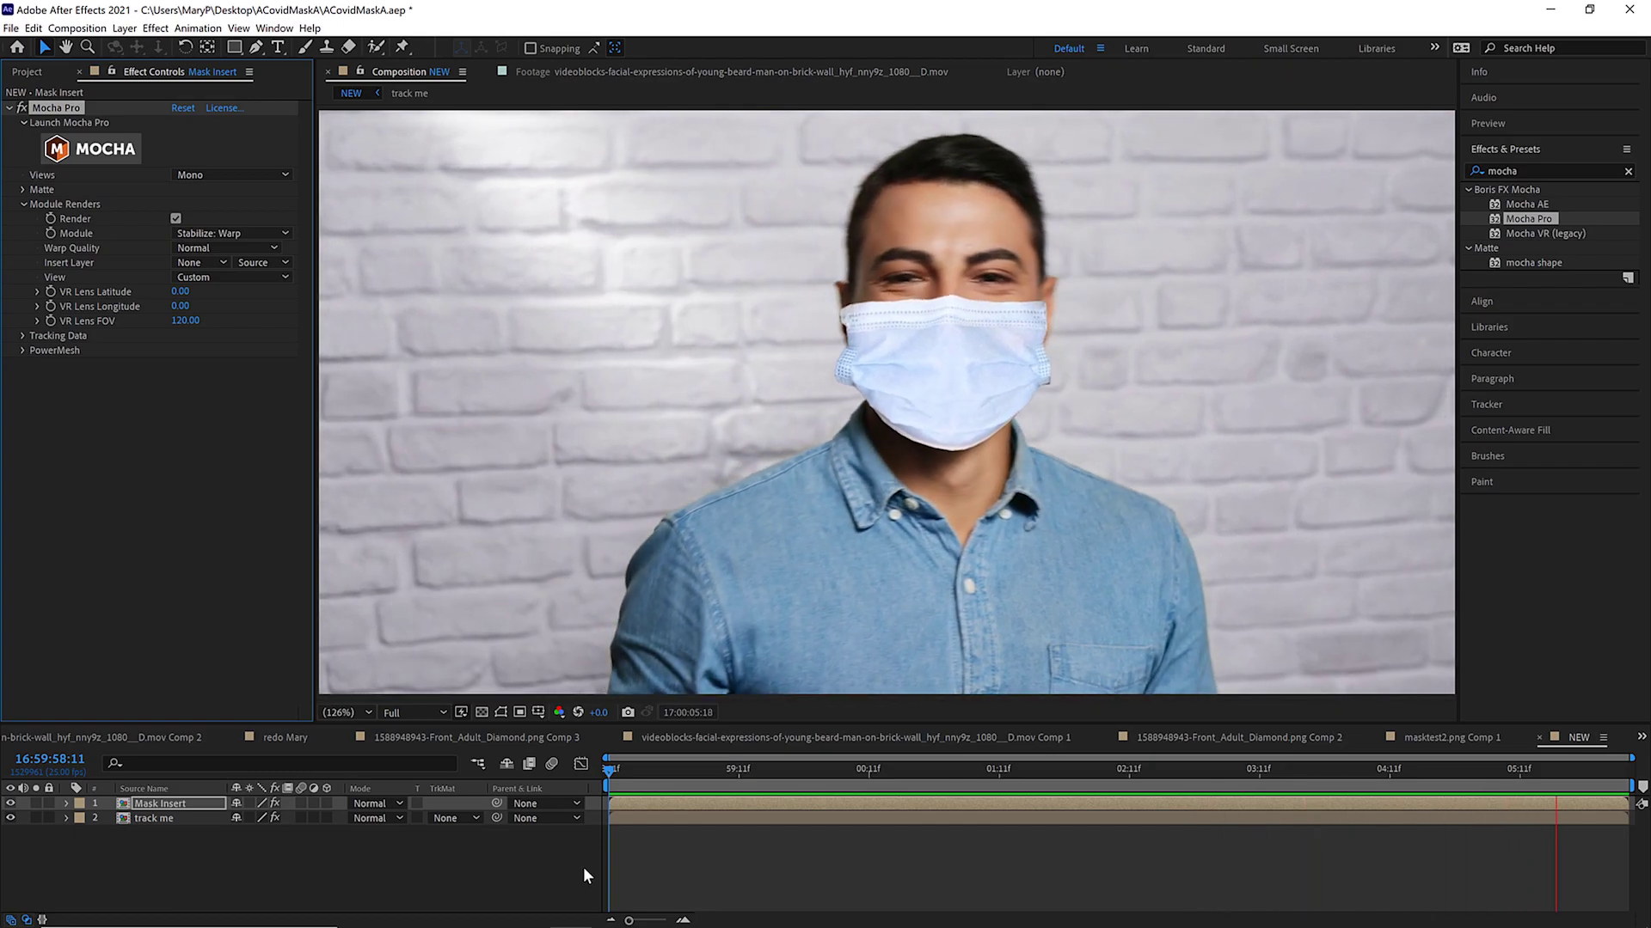
key("space")
left_click_drag(1460, 779, 965, 804)
left_click(22, 108)
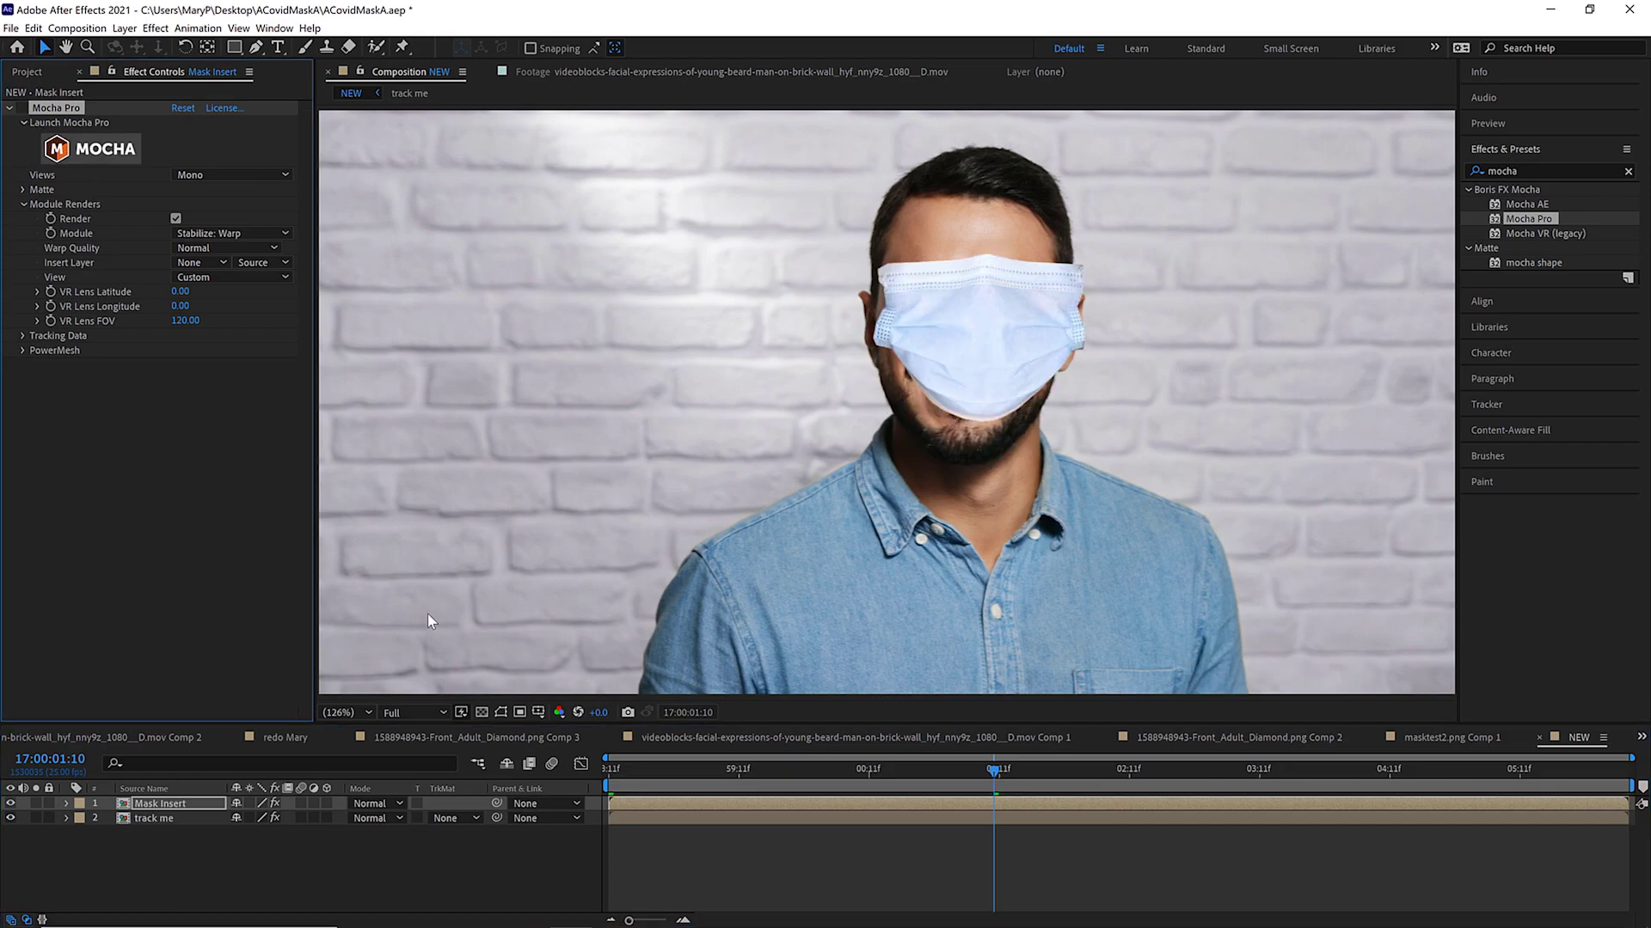
left_click_drag(665, 765, 524, 771)
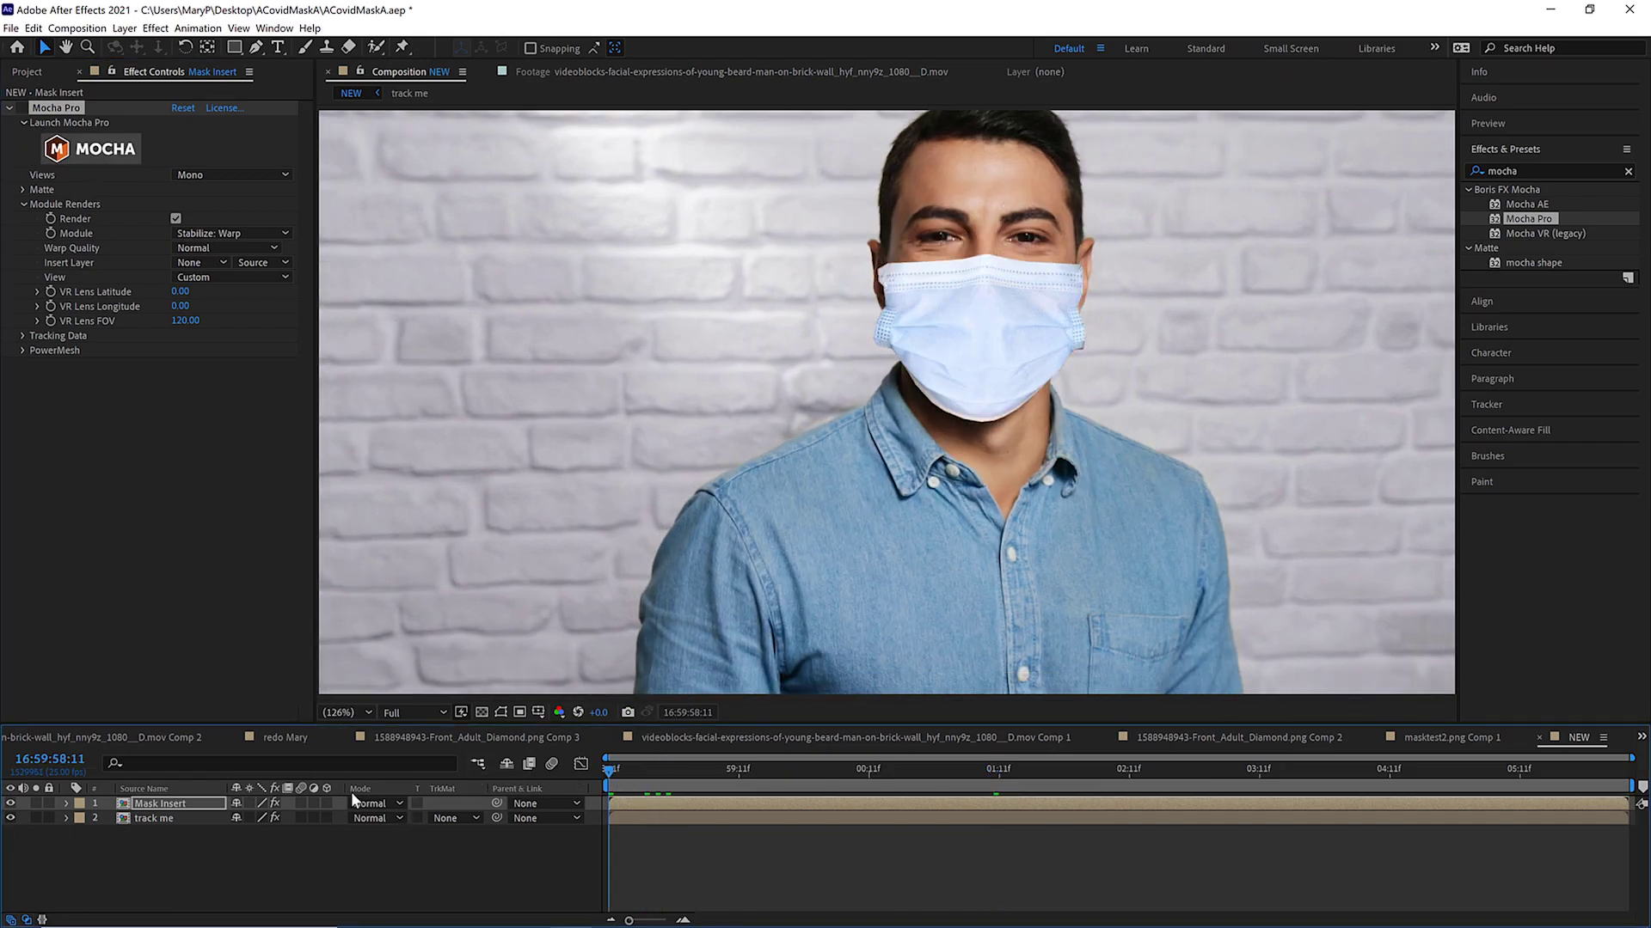
left_click(150, 818)
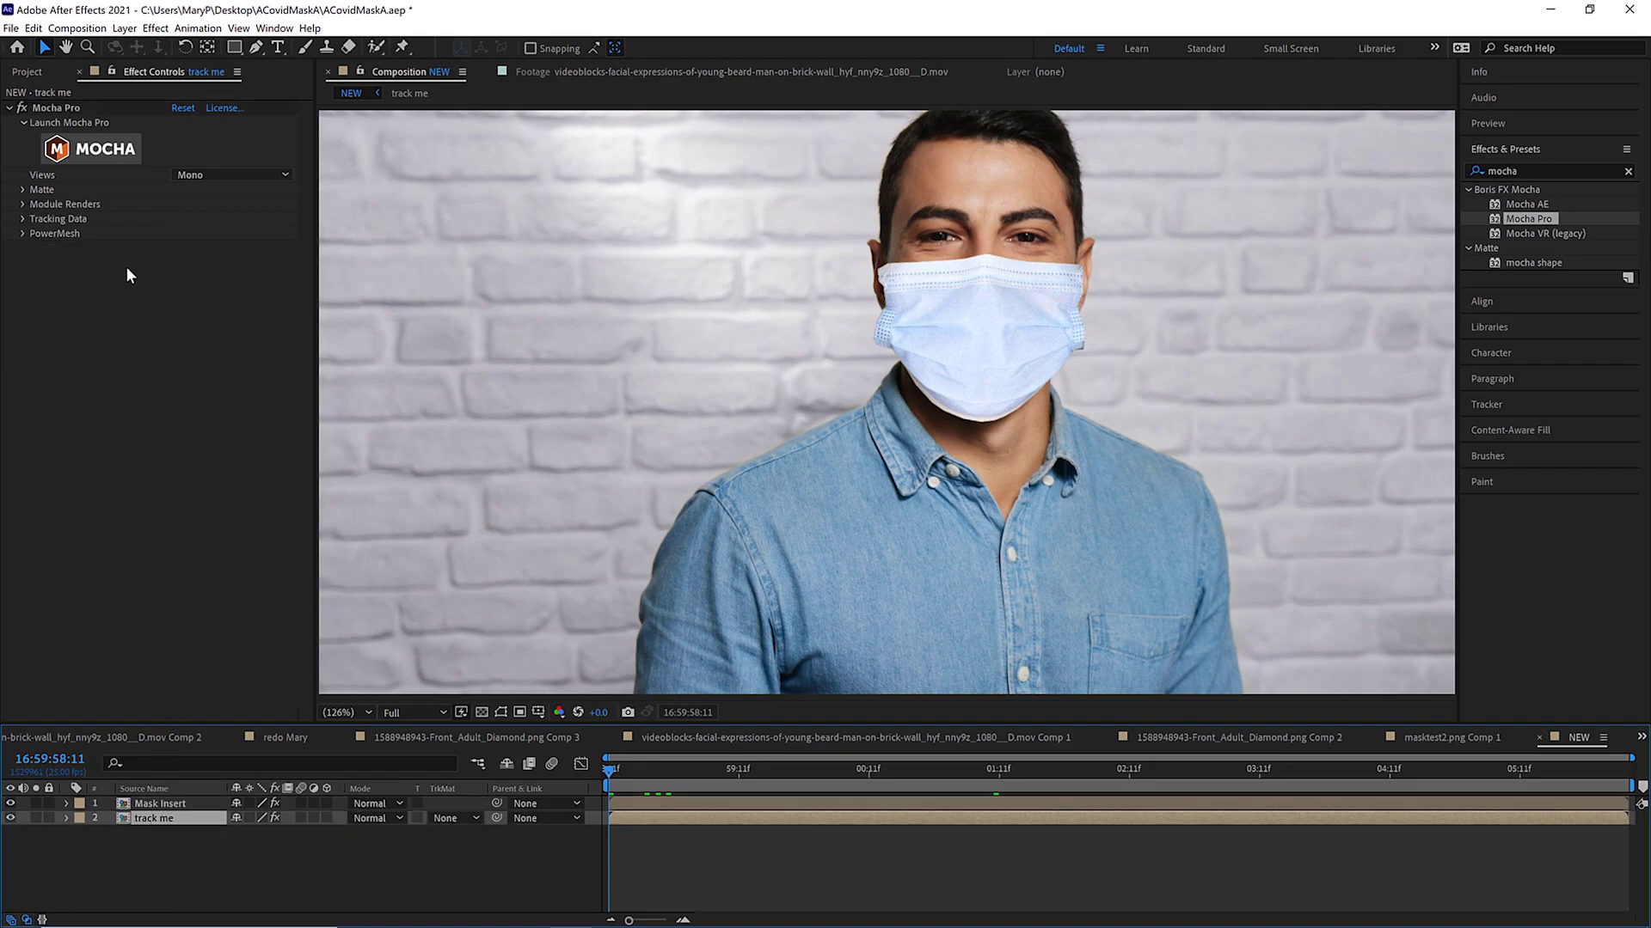
Open Mocha on track me, select face track, and zoom in on the face at a hand-raised frame
left_click(103, 152)
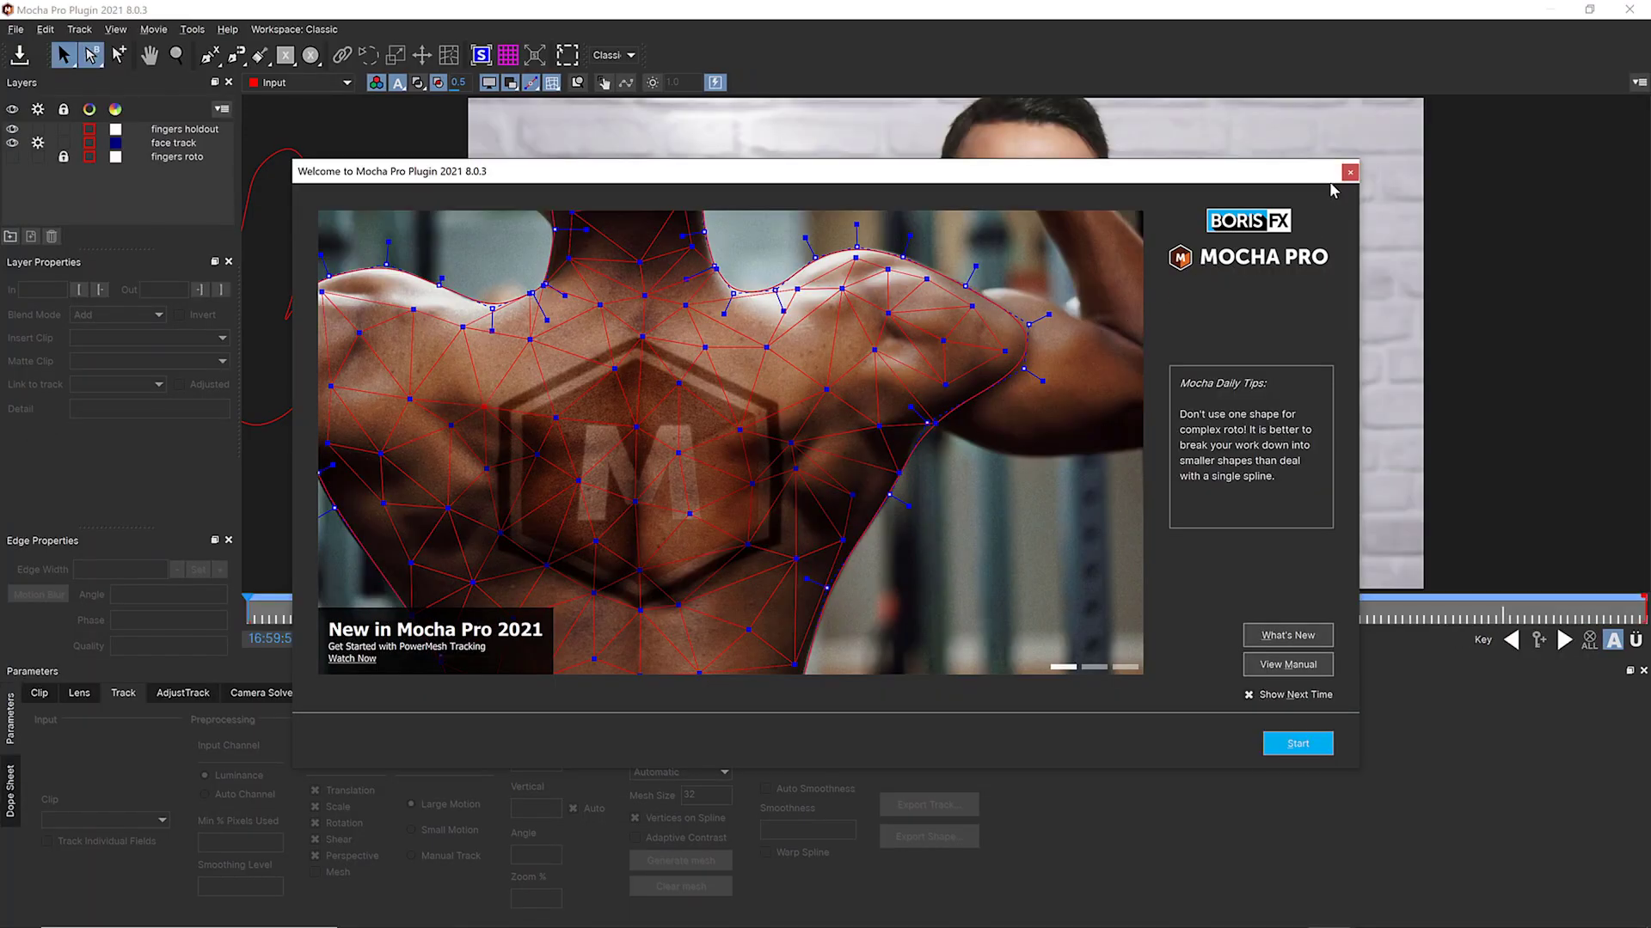
left_click(1349, 172)
left_click(1061, 226)
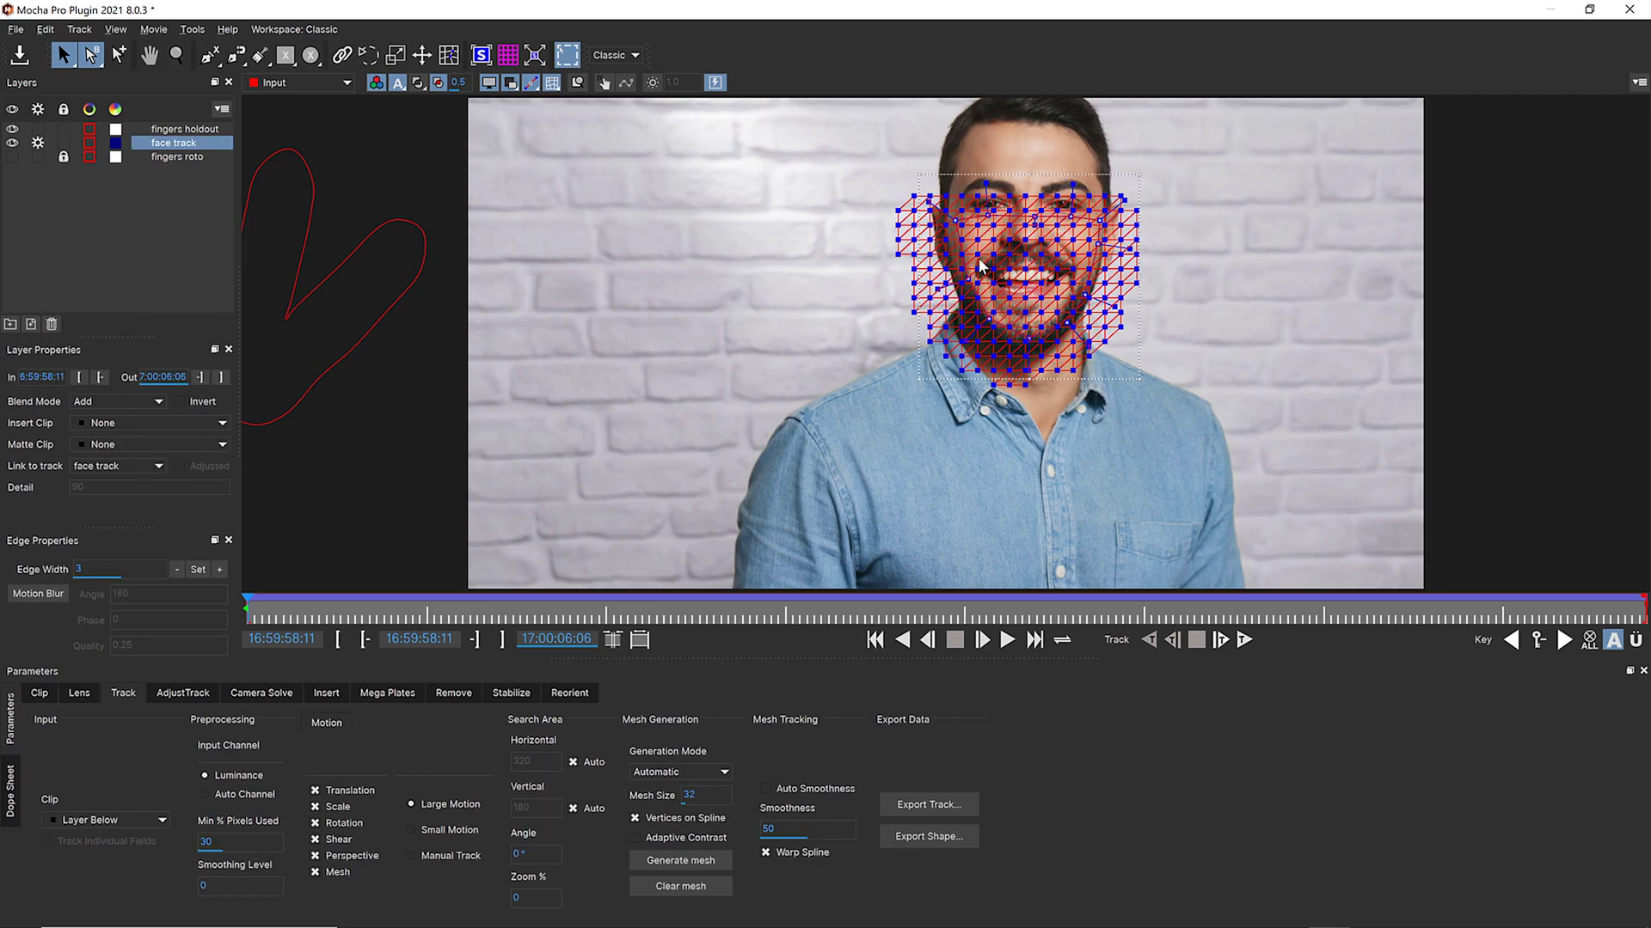
left_click_drag(246, 607, 1123, 602)
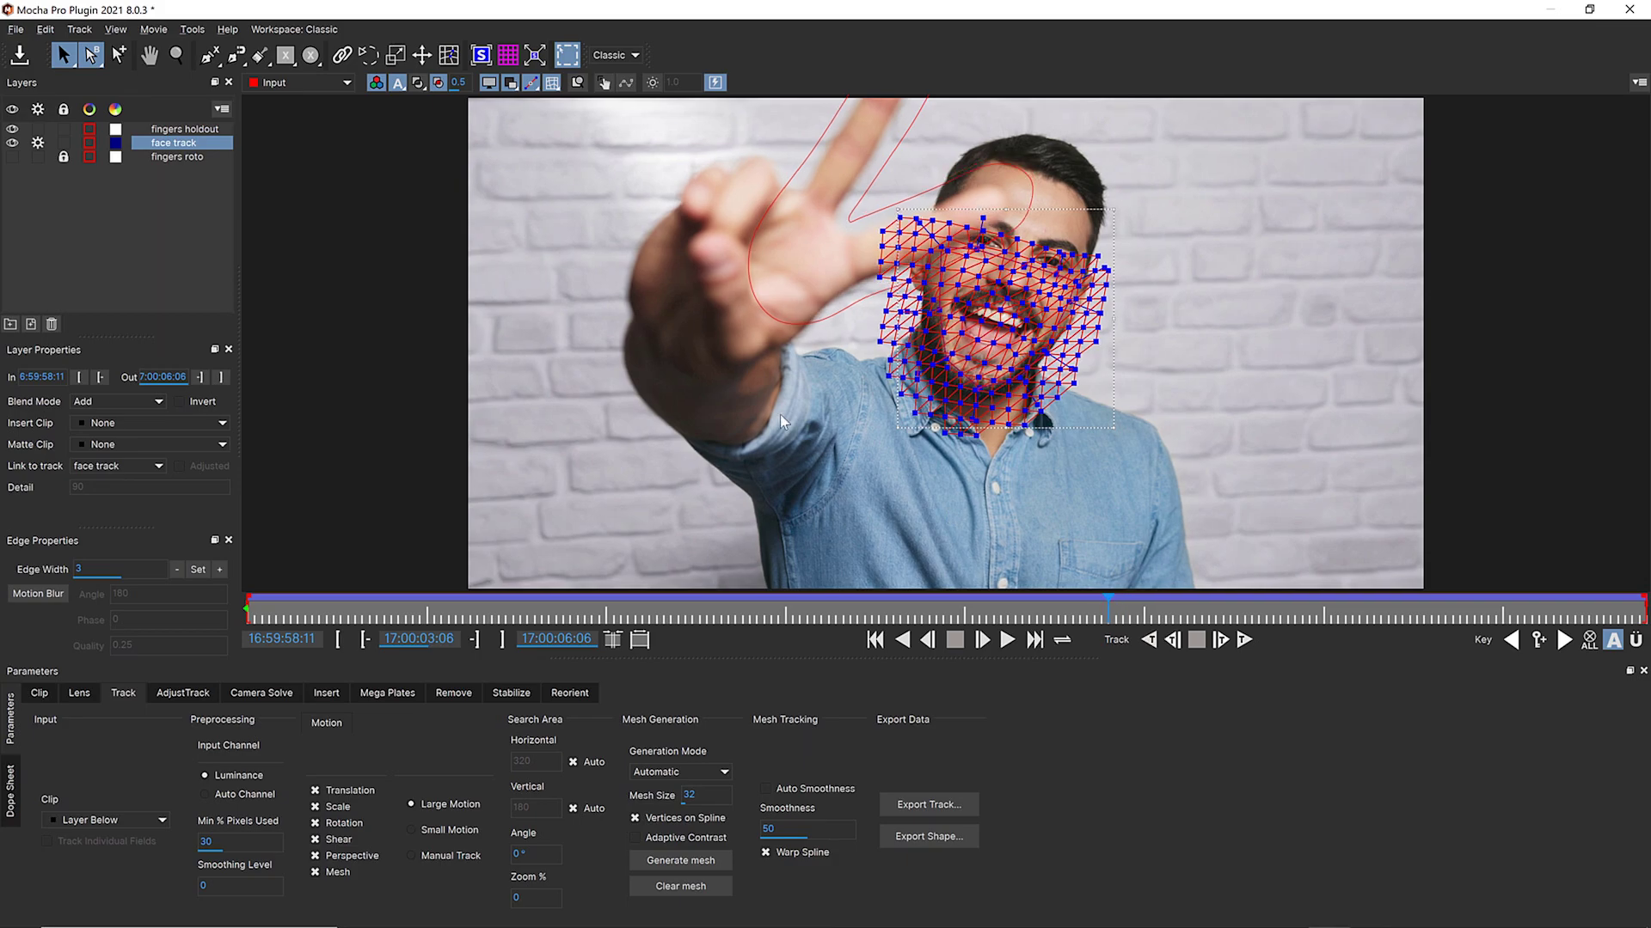
left_click(176, 55)
left_click_drag(960, 101, 984, 197)
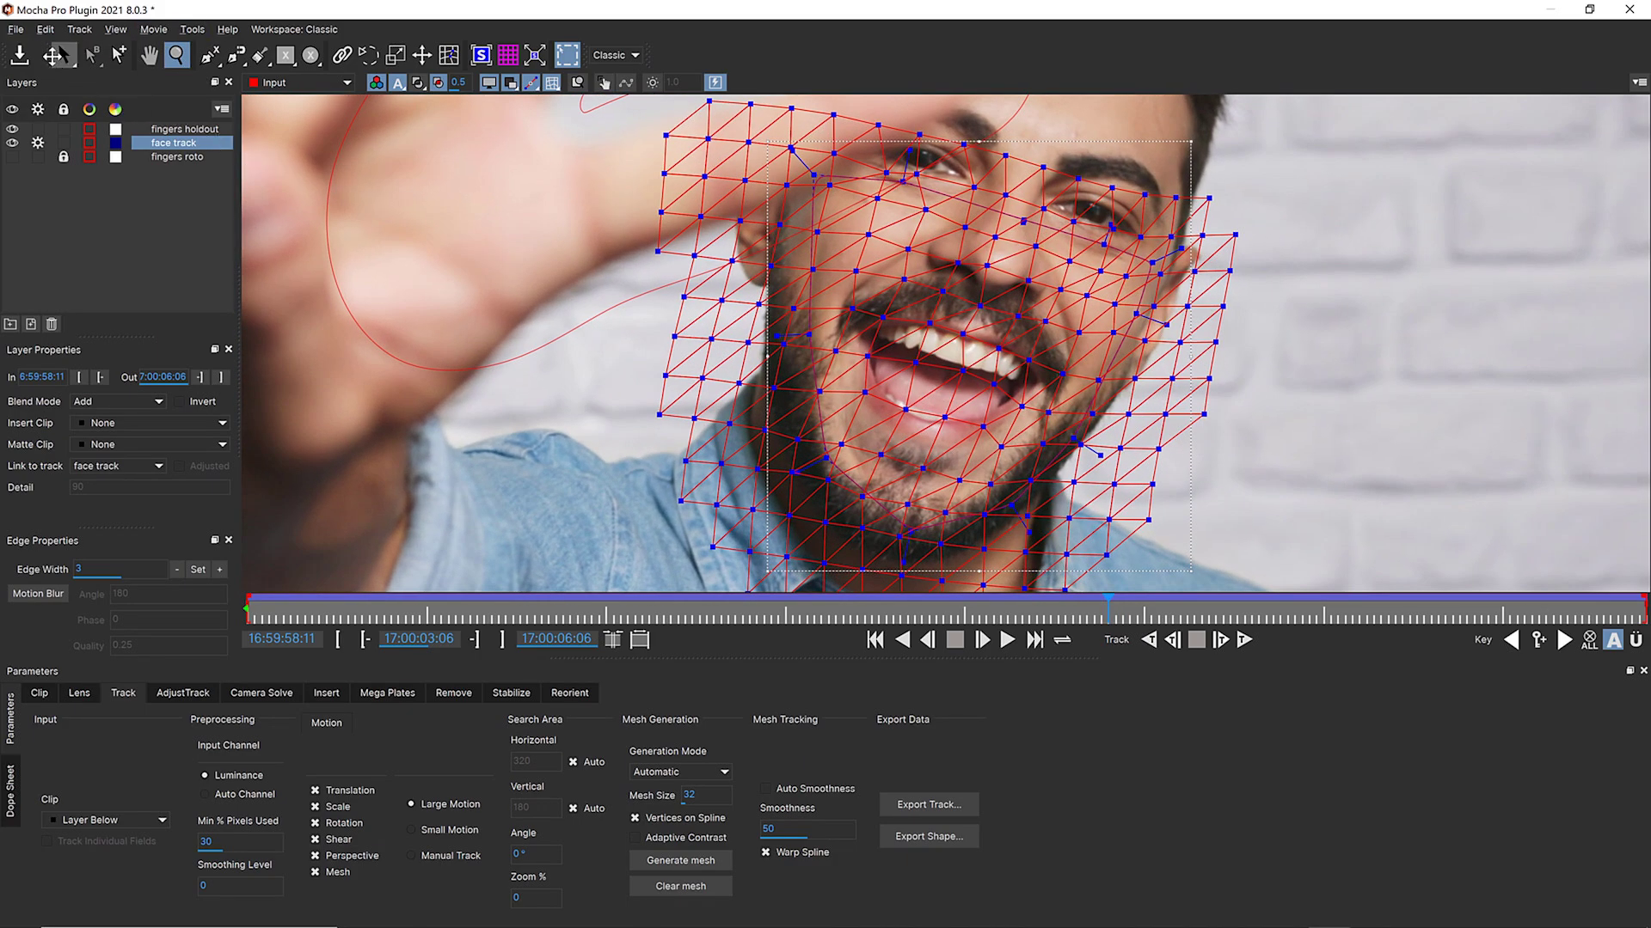
left_click(63, 55)
Lasso the mesh points inside the open mouth, delete them, and check later frames
left_click(448, 55)
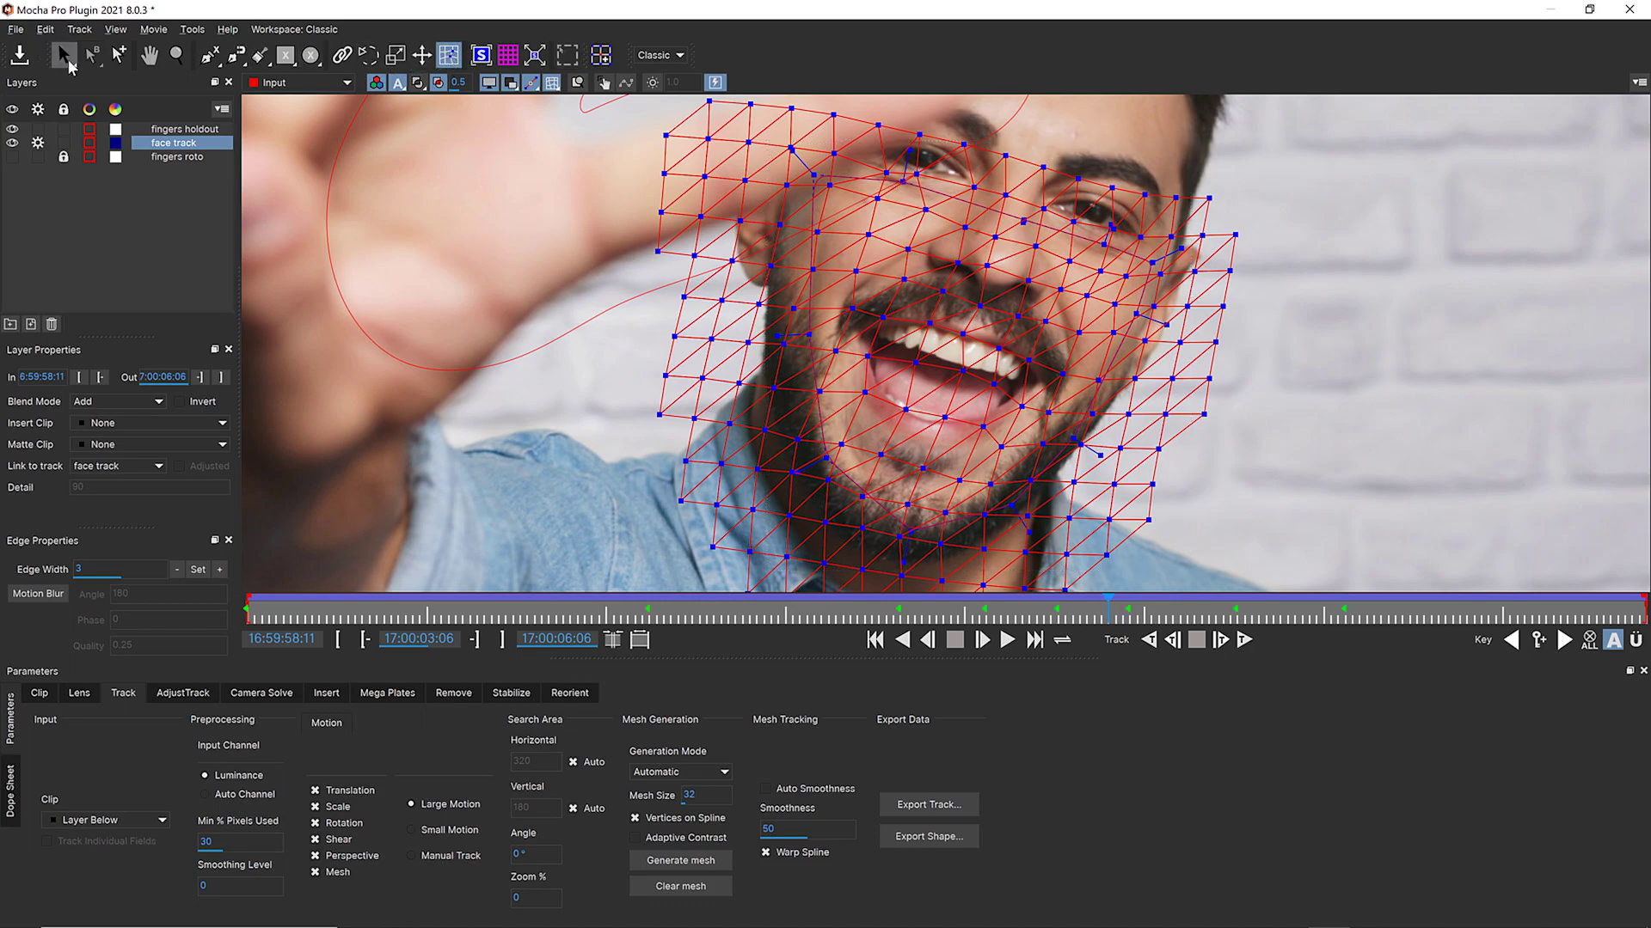
left_click_drag(63, 55, 86, 100)
mouse_move(868, 348)
left_mouse_down()
mouse_move(976, 363)
mouse_move(1027, 409)
mouse_move(980, 464)
mouse_move(886, 439)
mouse_move(836, 389)
mouse_move(868, 353)
left_mouse_up()
key("Delete")
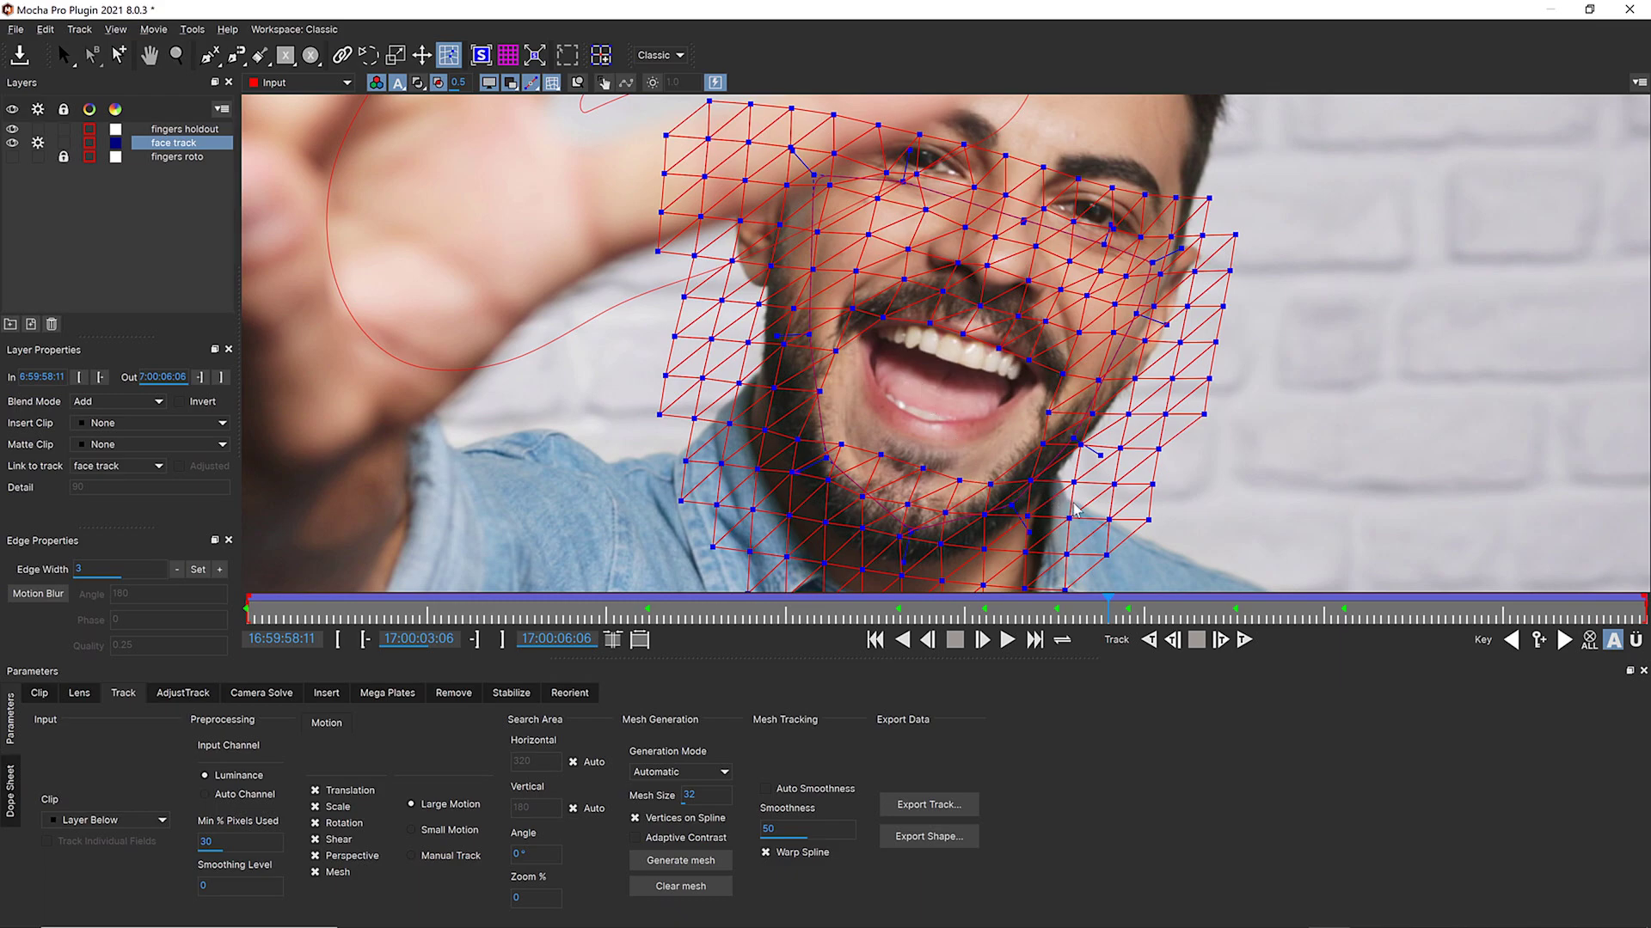
left_click_drag(1118, 604, 1246, 612)
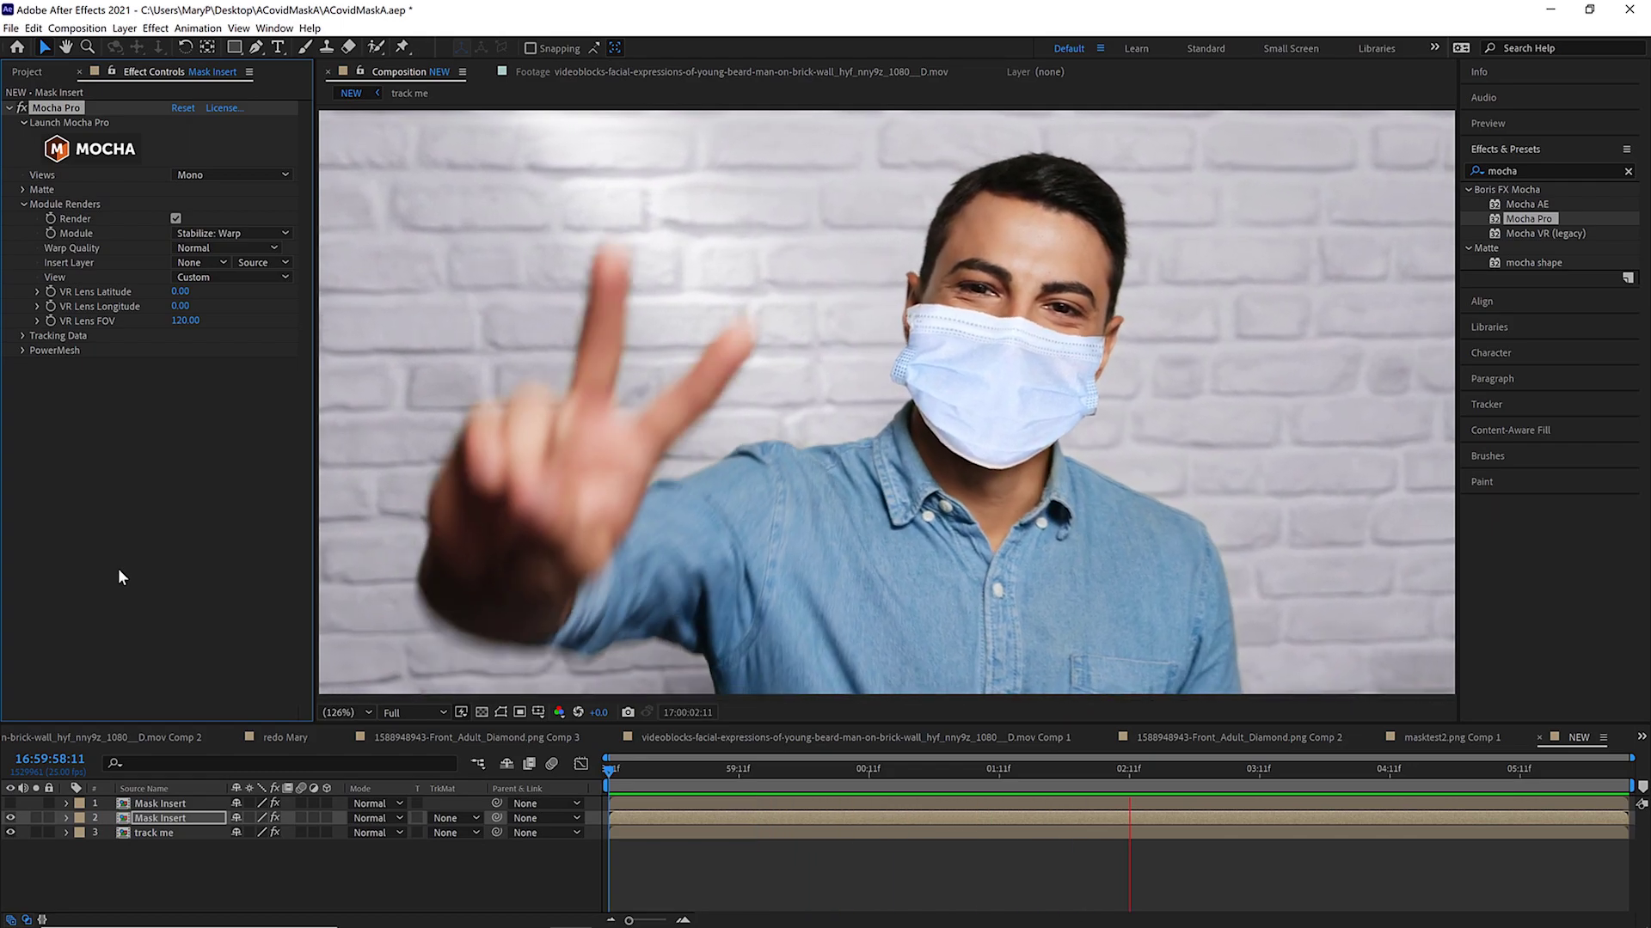
Copy the track me layer, place the copy above layer 1, and name it fingers
left_click(168, 839)
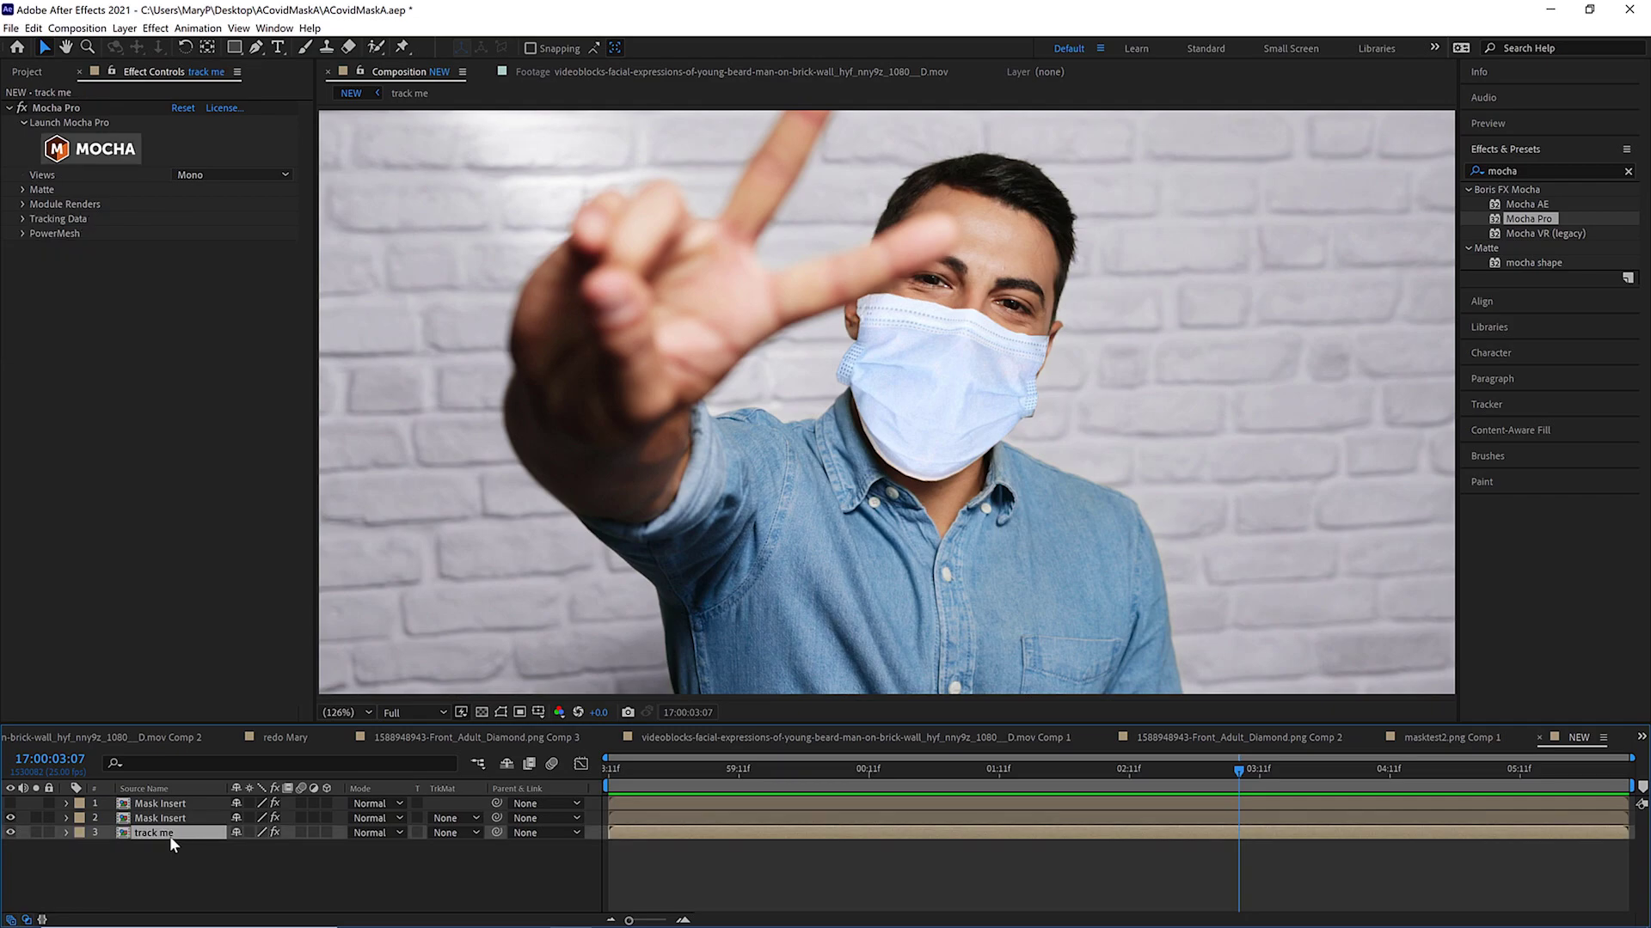
key("ctrl+d")
left_click_drag(169, 837, 164, 800)
right_click(164, 800)
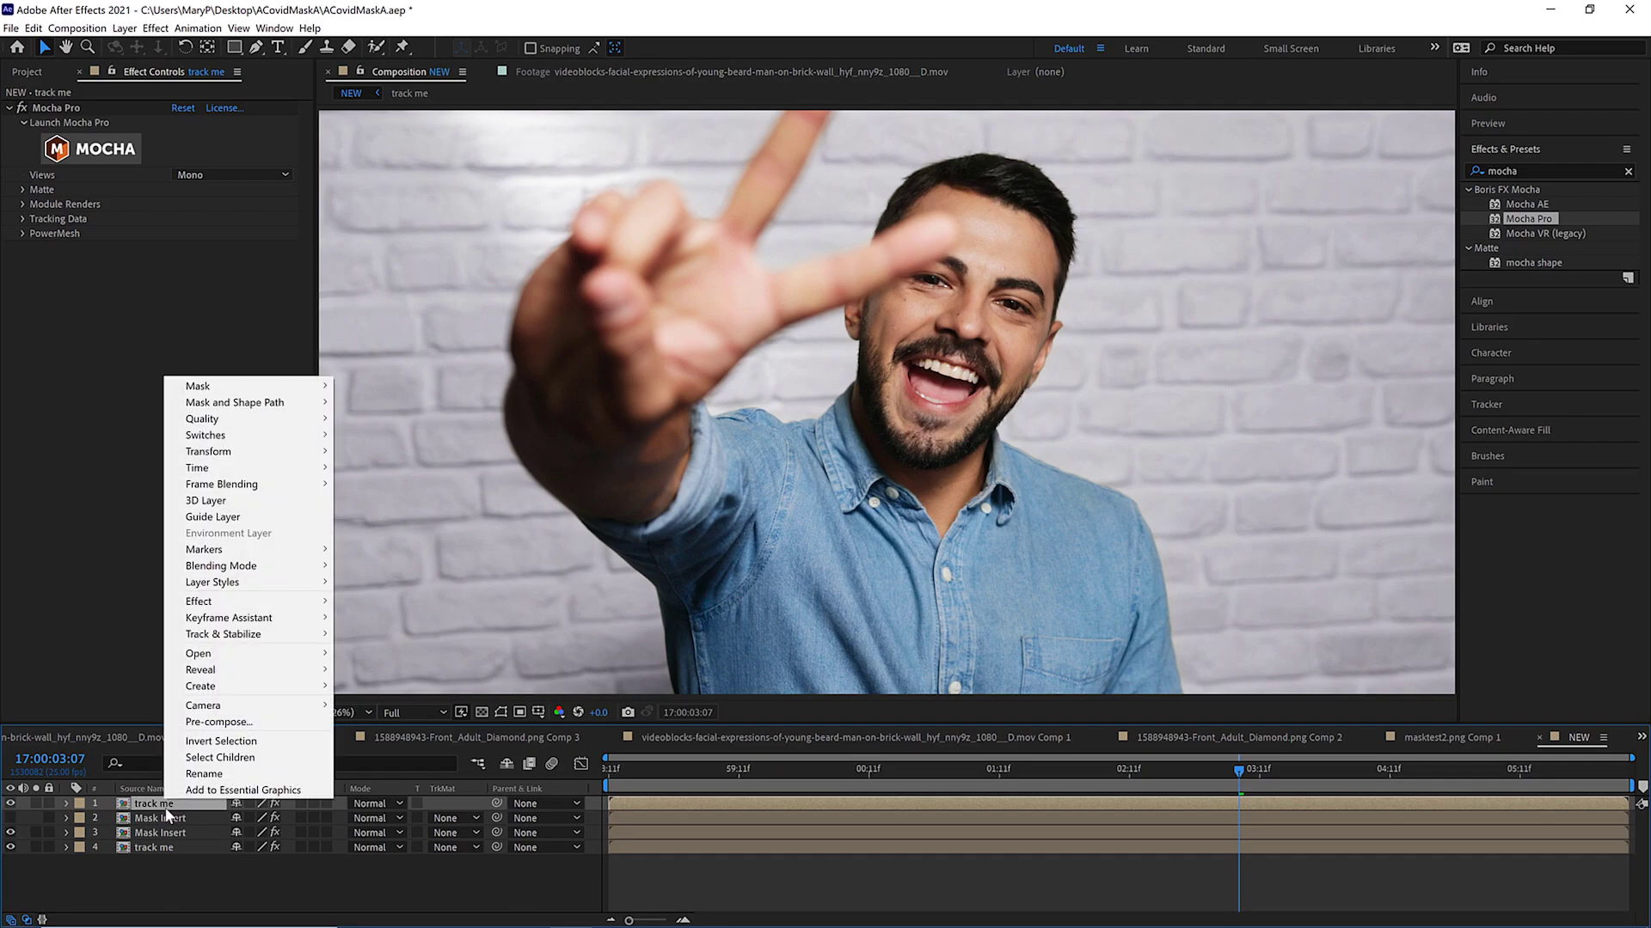
left_click(206, 774)
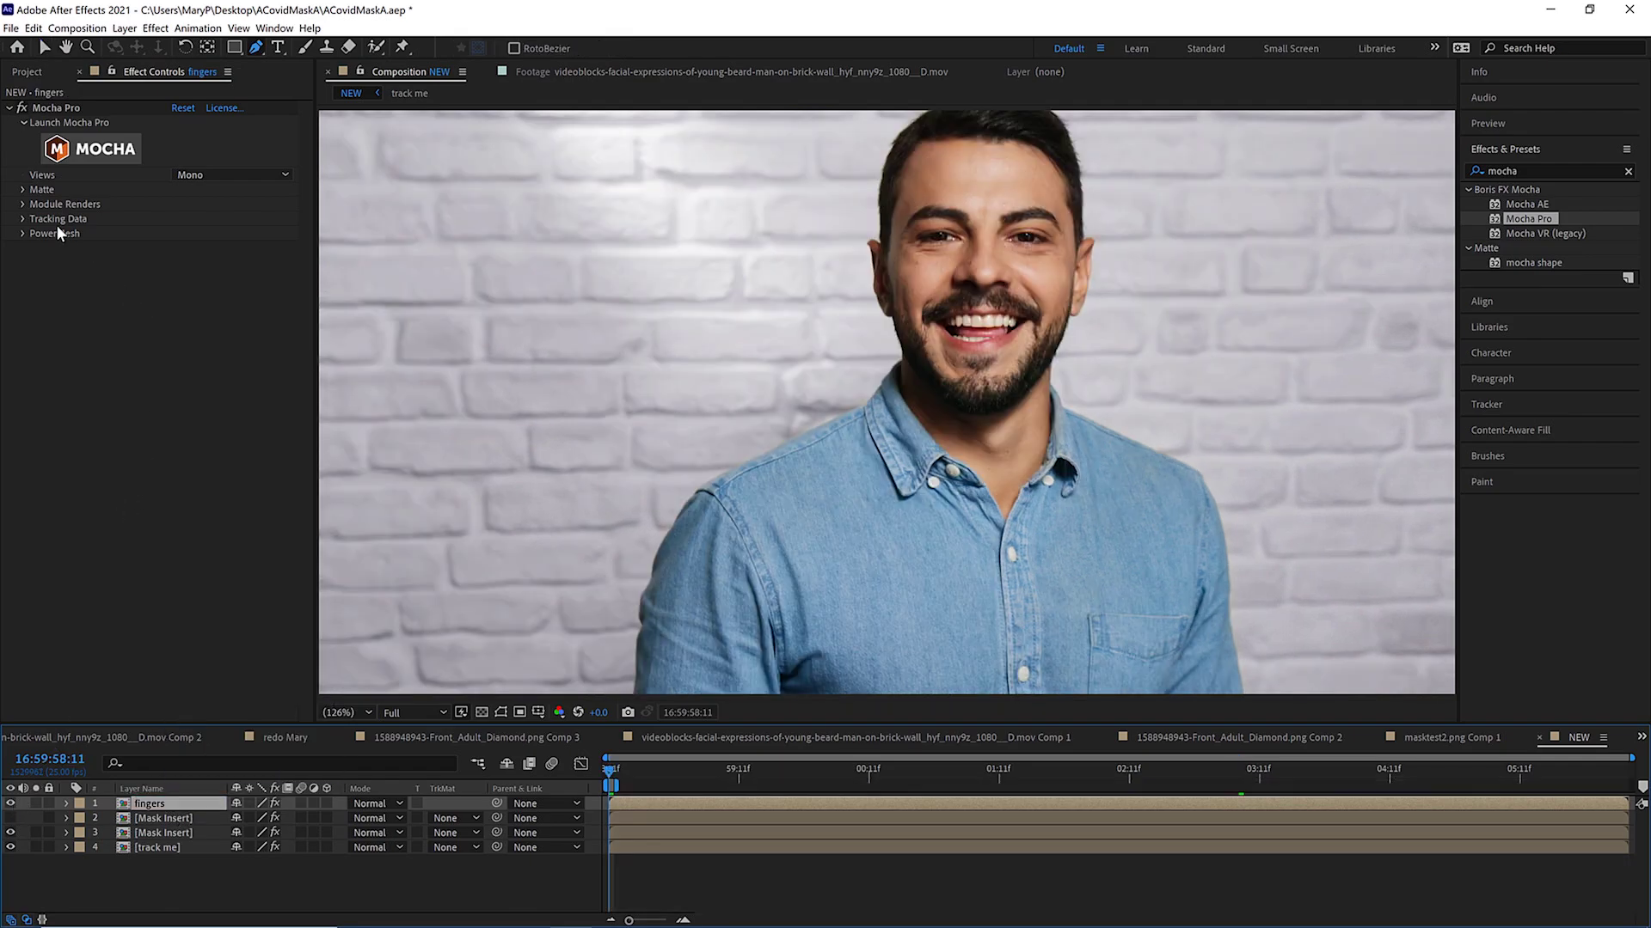
Apply the Mocha Pro matte on the fingers layer using the fingers holdout layer
left_click(23, 205)
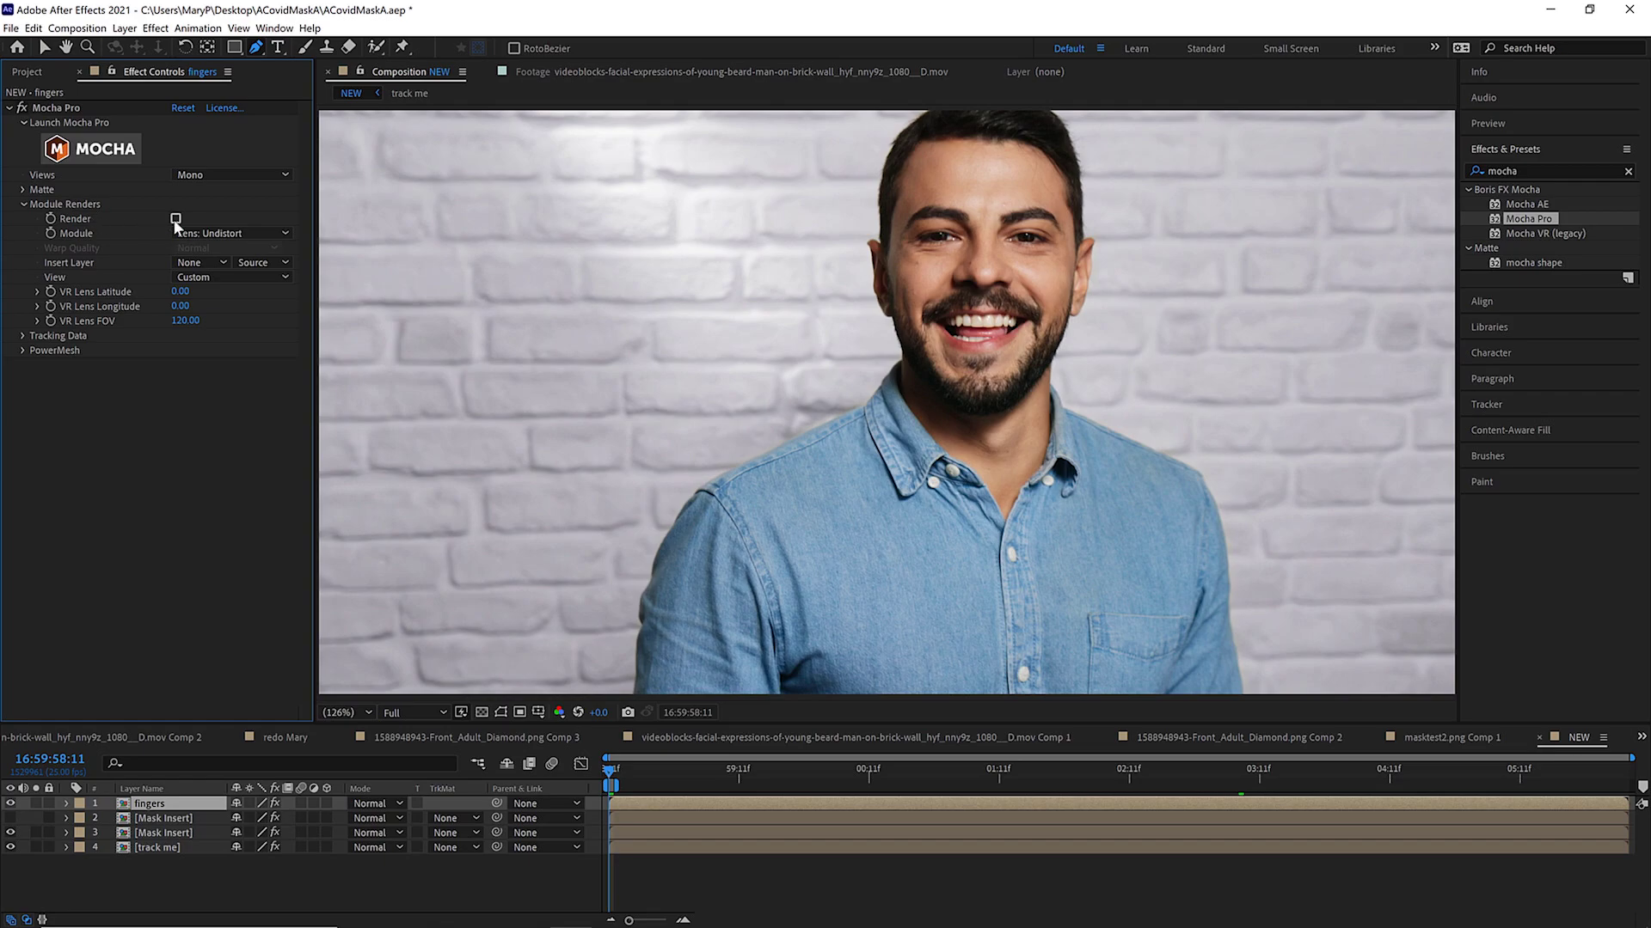
left_click(22, 189)
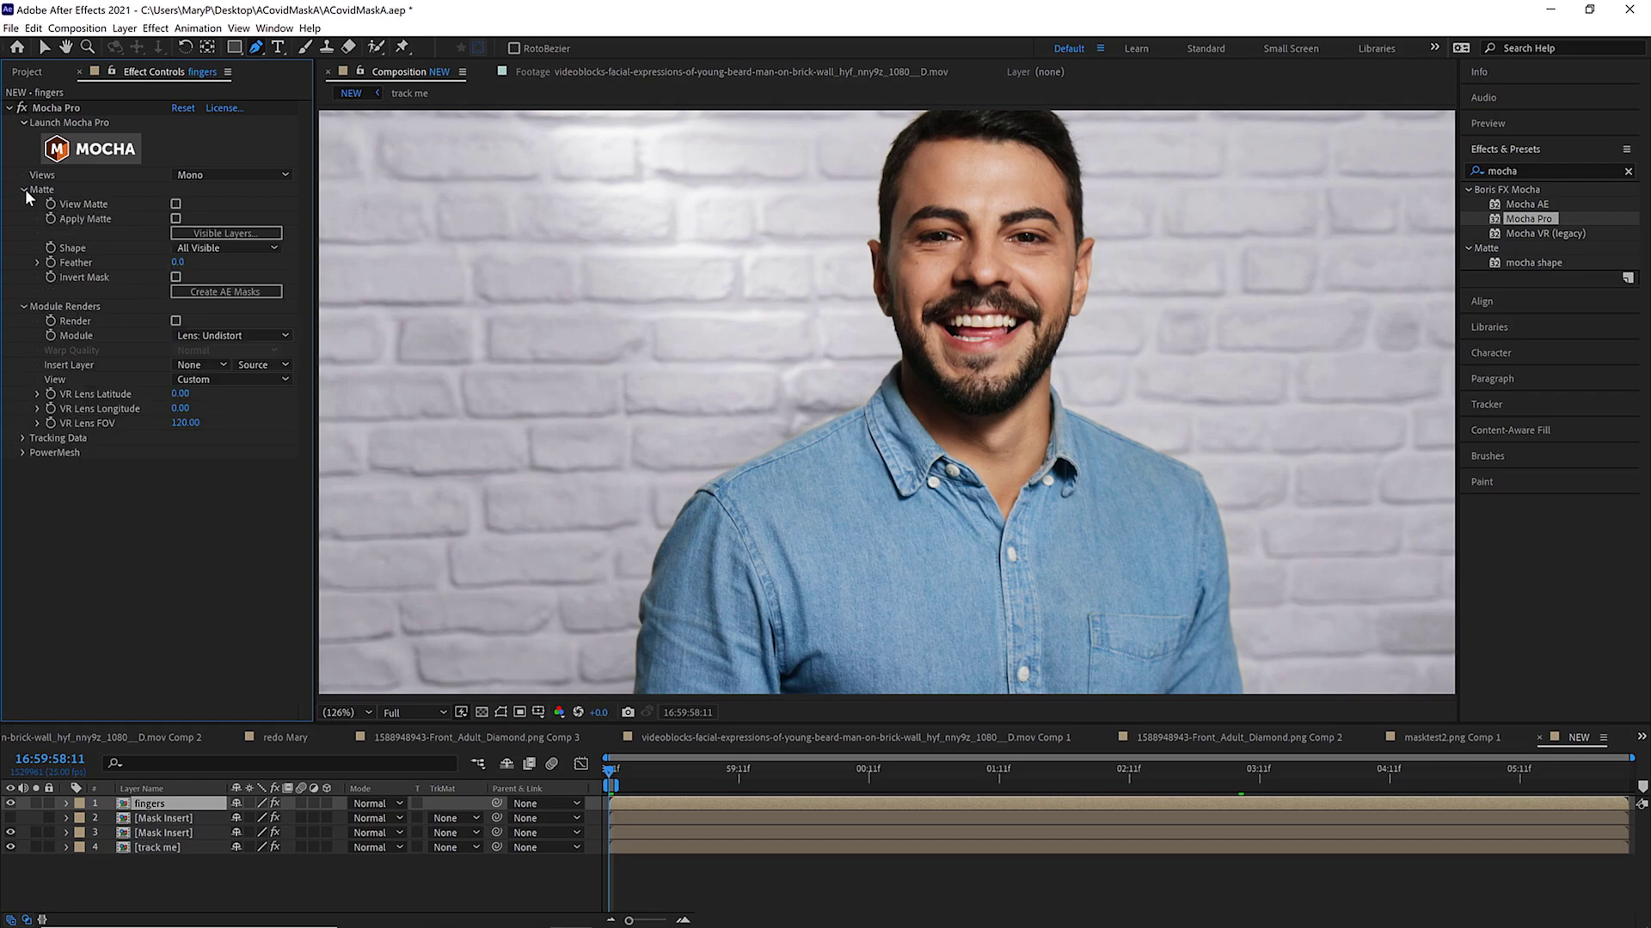
left_click(174, 218)
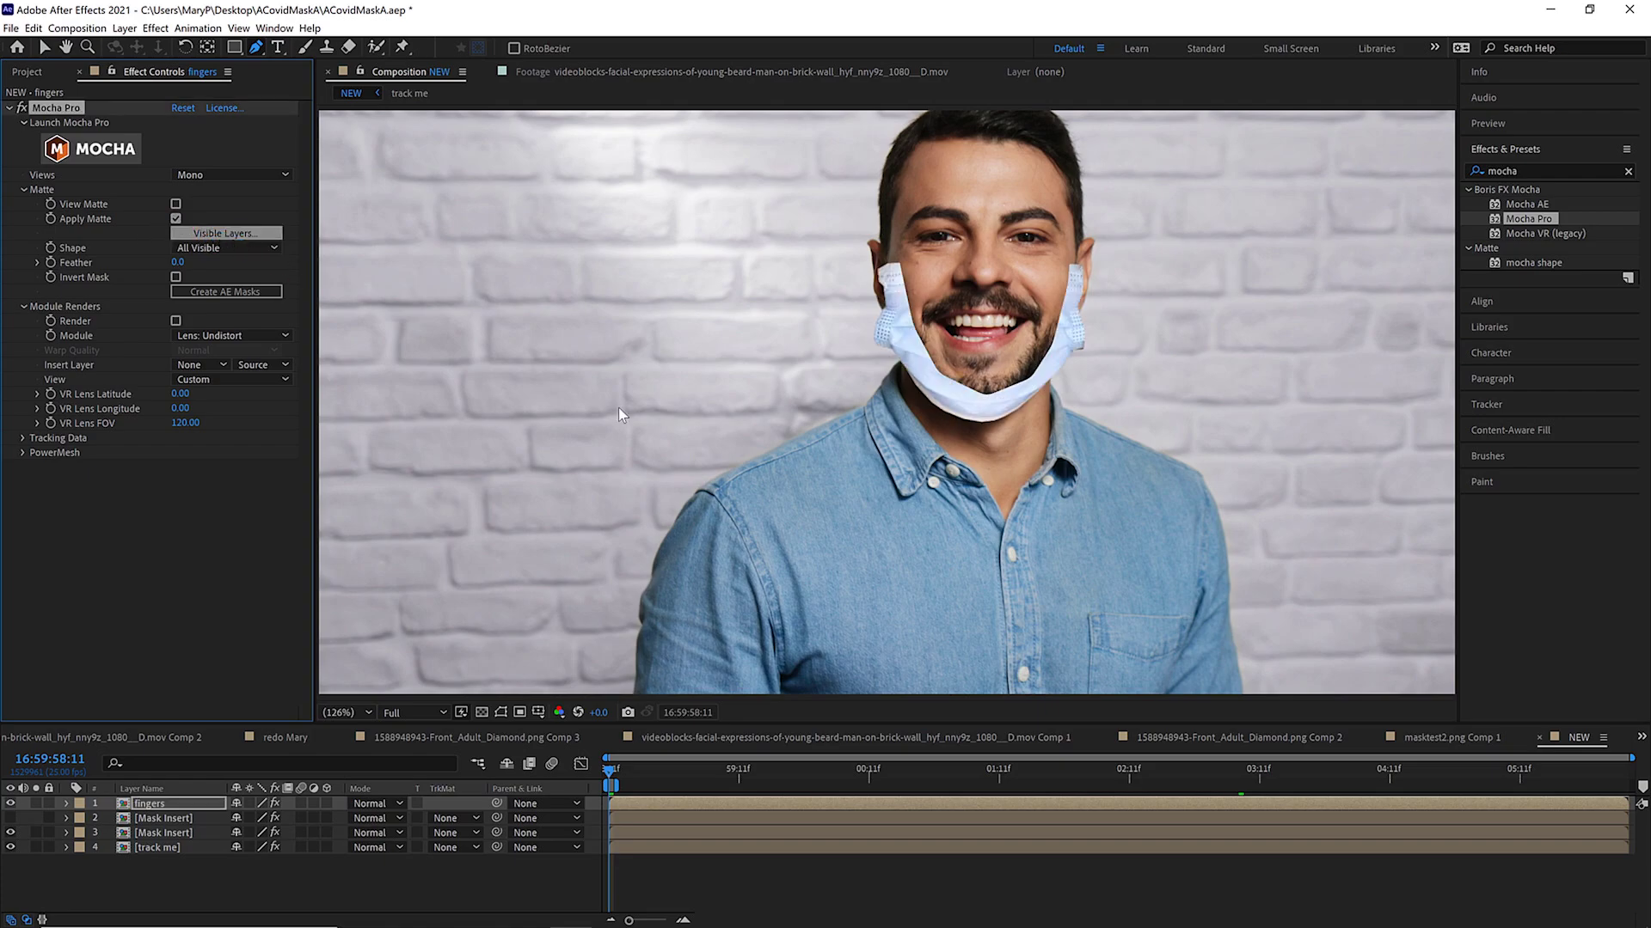
left_click(779, 454)
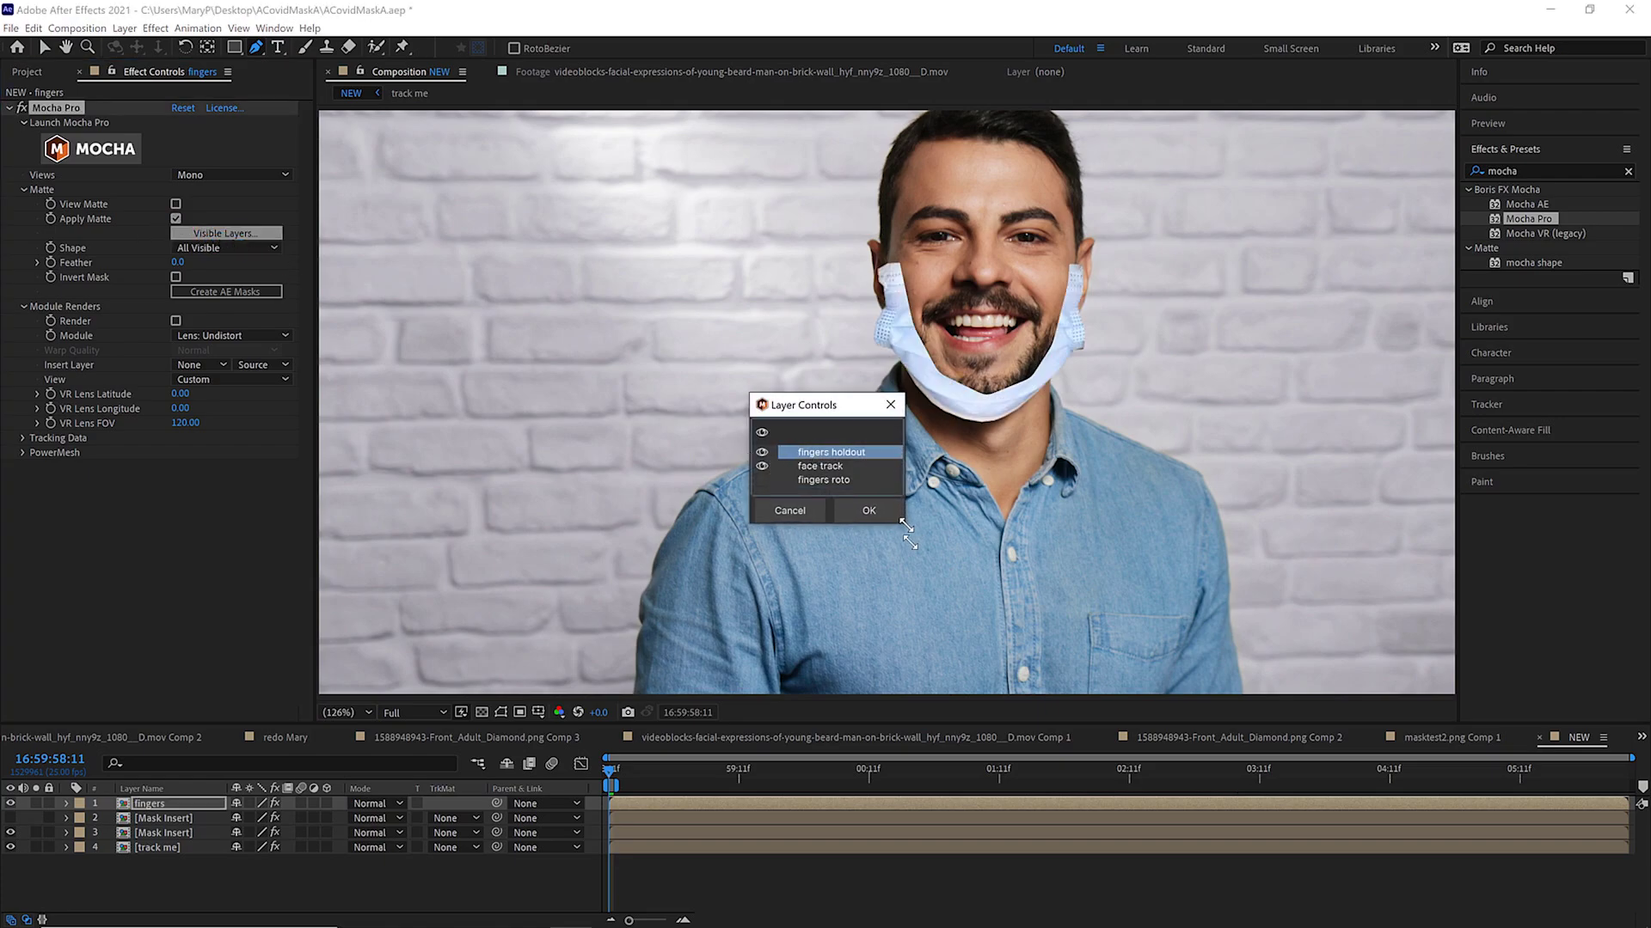
left_click_drag(906, 525, 939, 645)
left_click(905, 631)
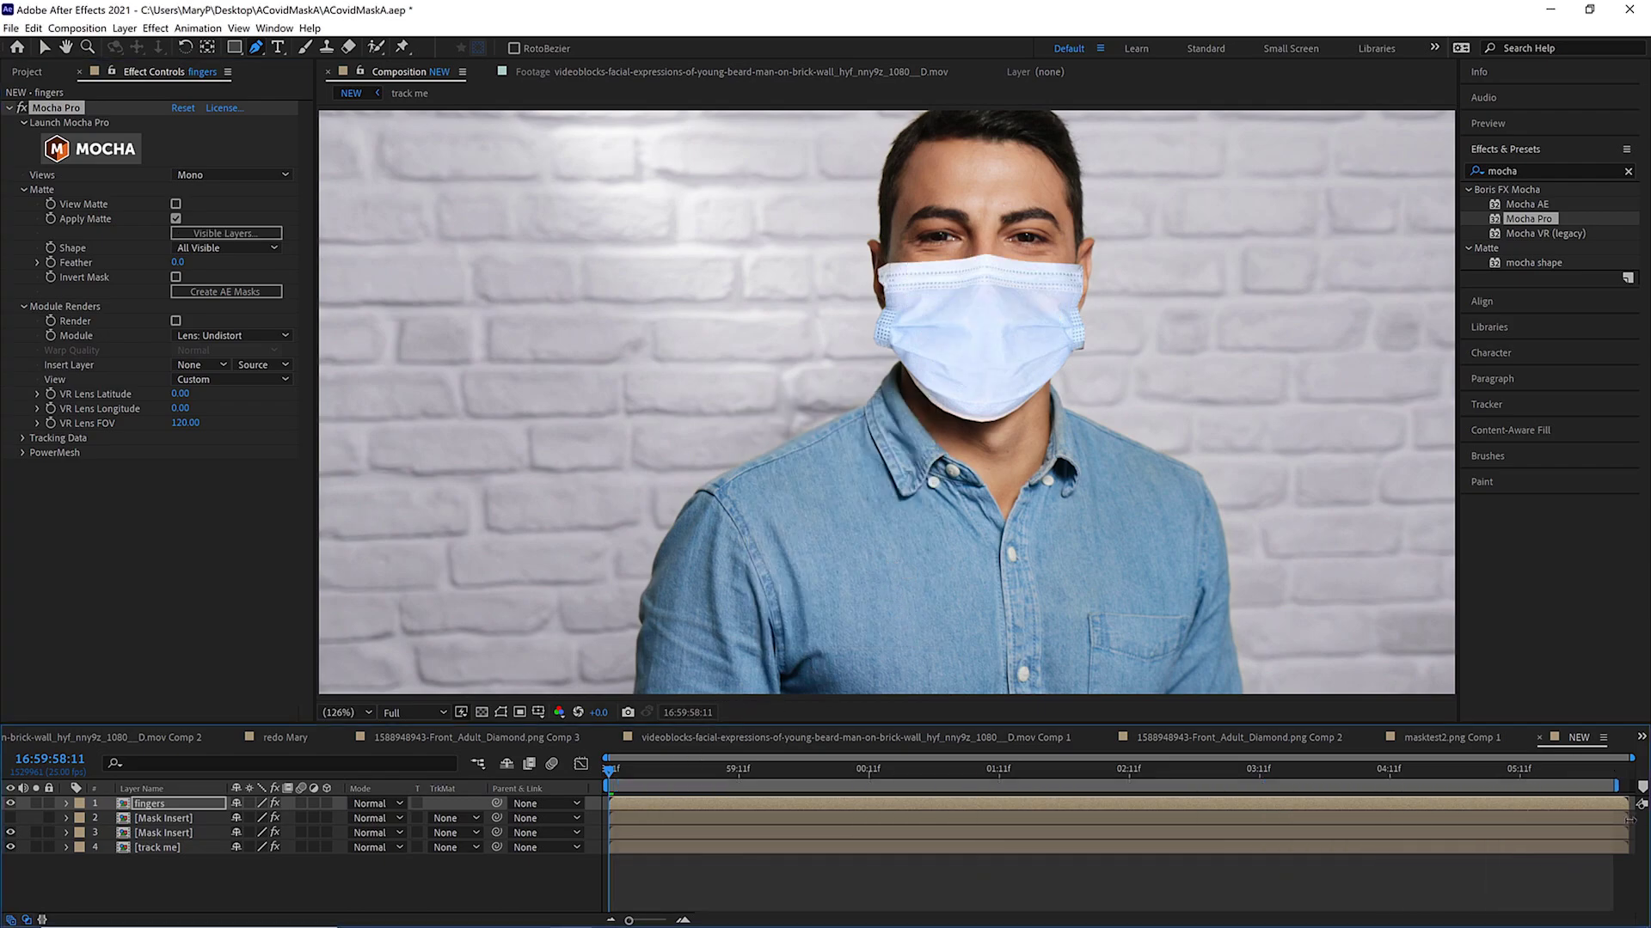
On a frame where fingers cover the mask, set matte Feather to 10 and launch Mocha Pro
left_click_drag(623, 785, 1381, 789)
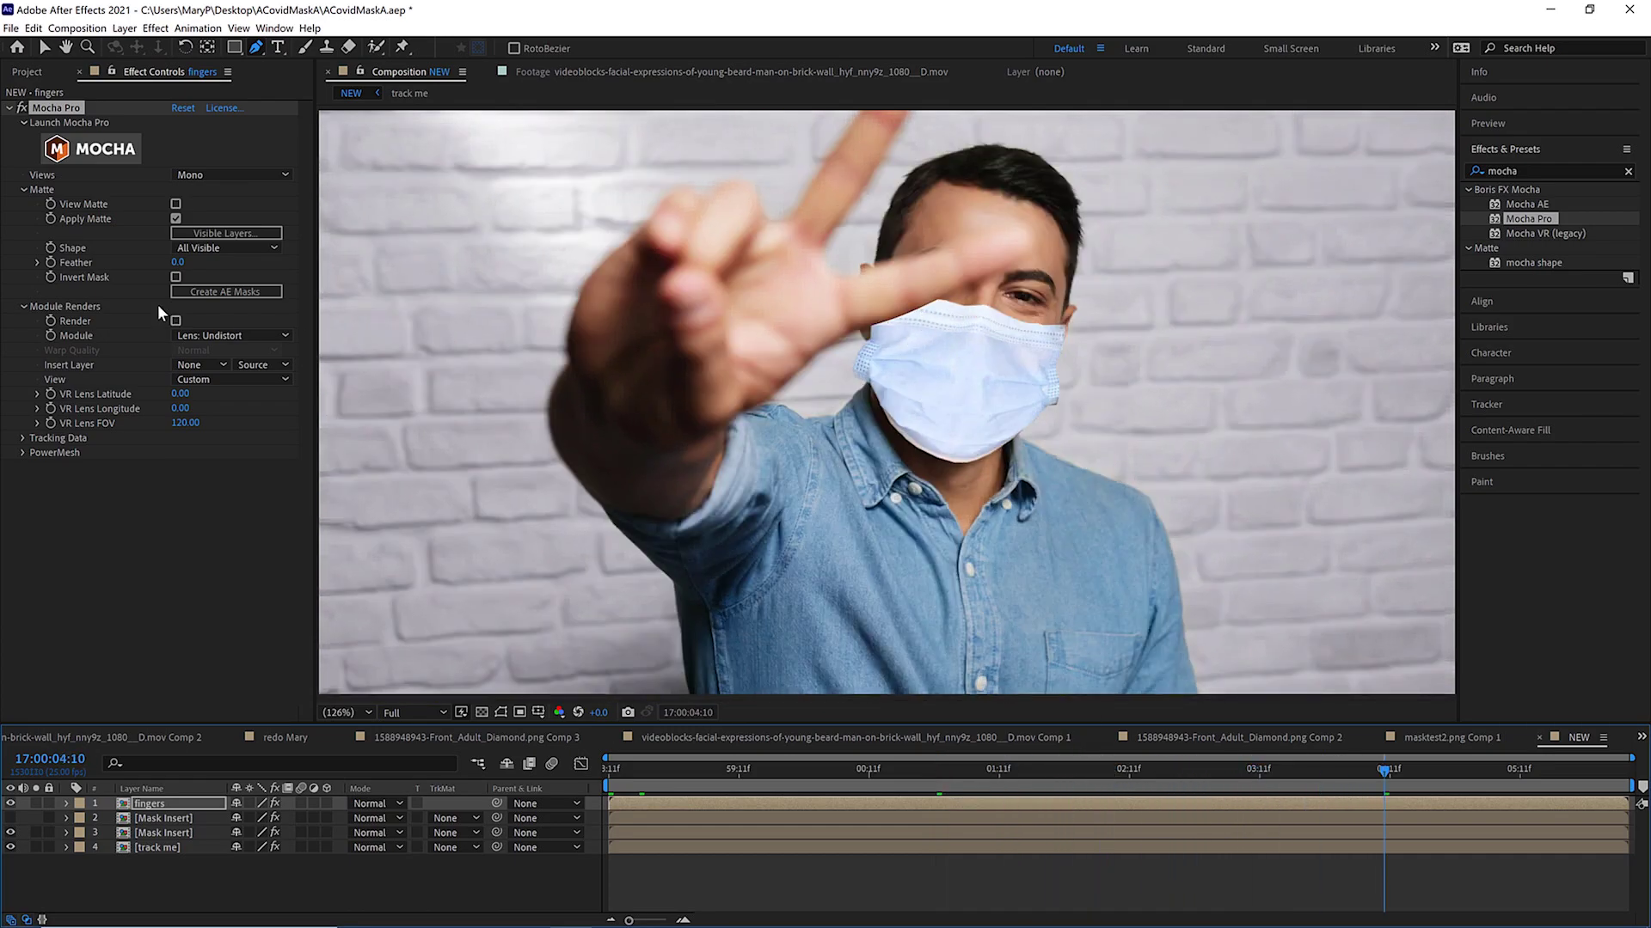
left_click_drag(177, 262, 184, 262)
left_click(240, 540)
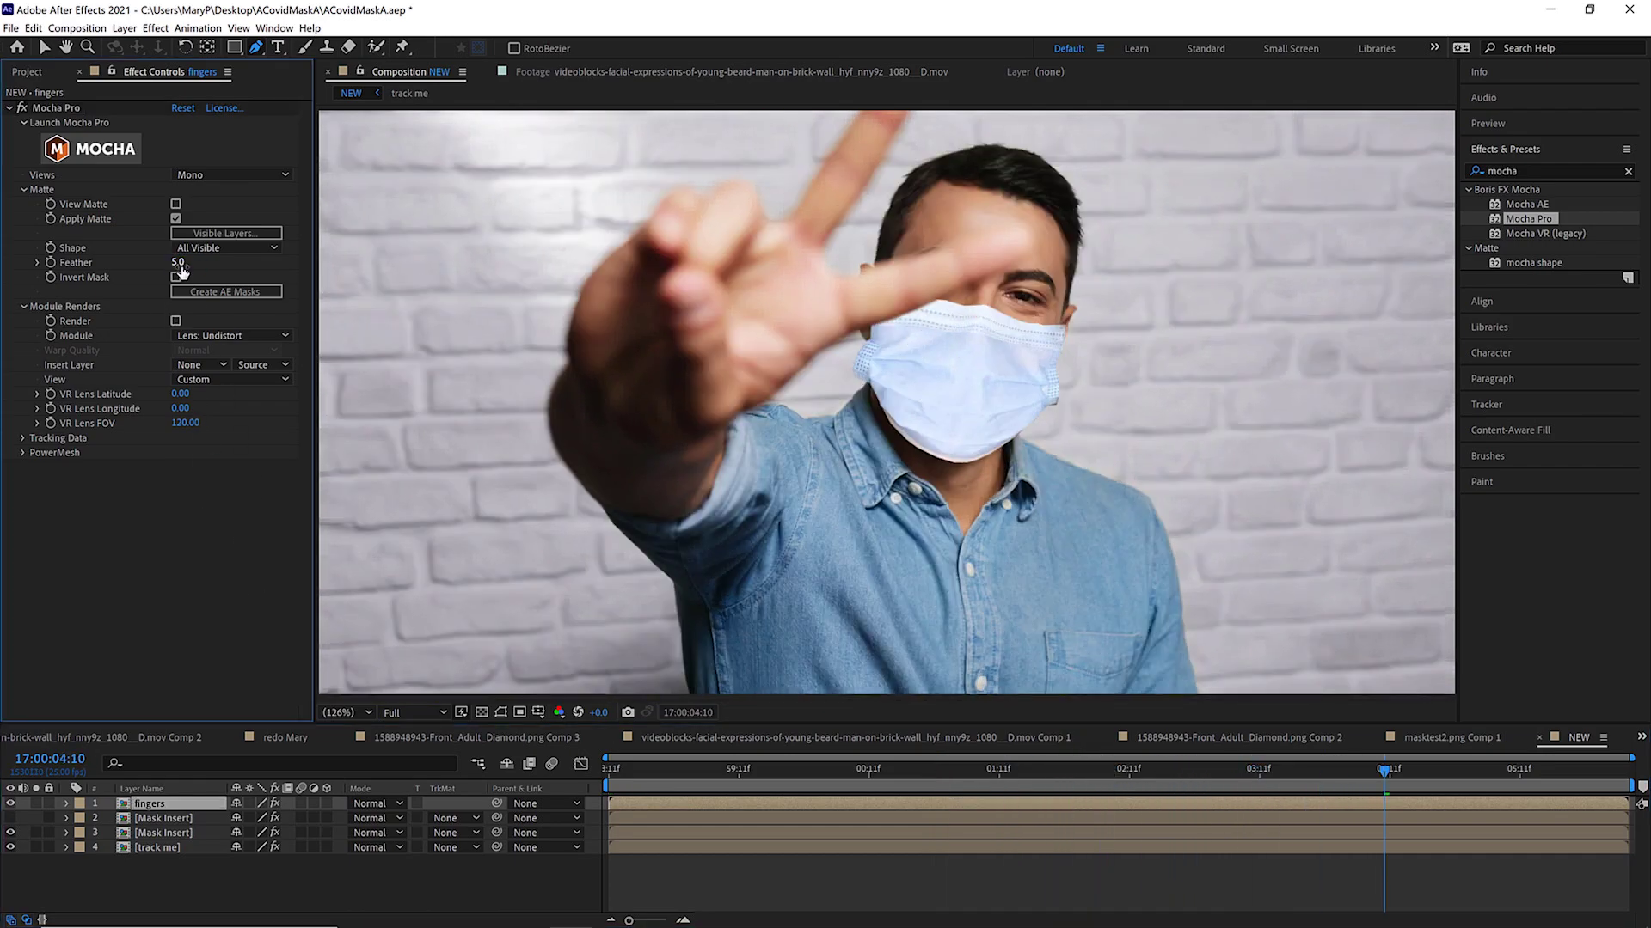
type("0")
key("Return")
left_click(47, 107)
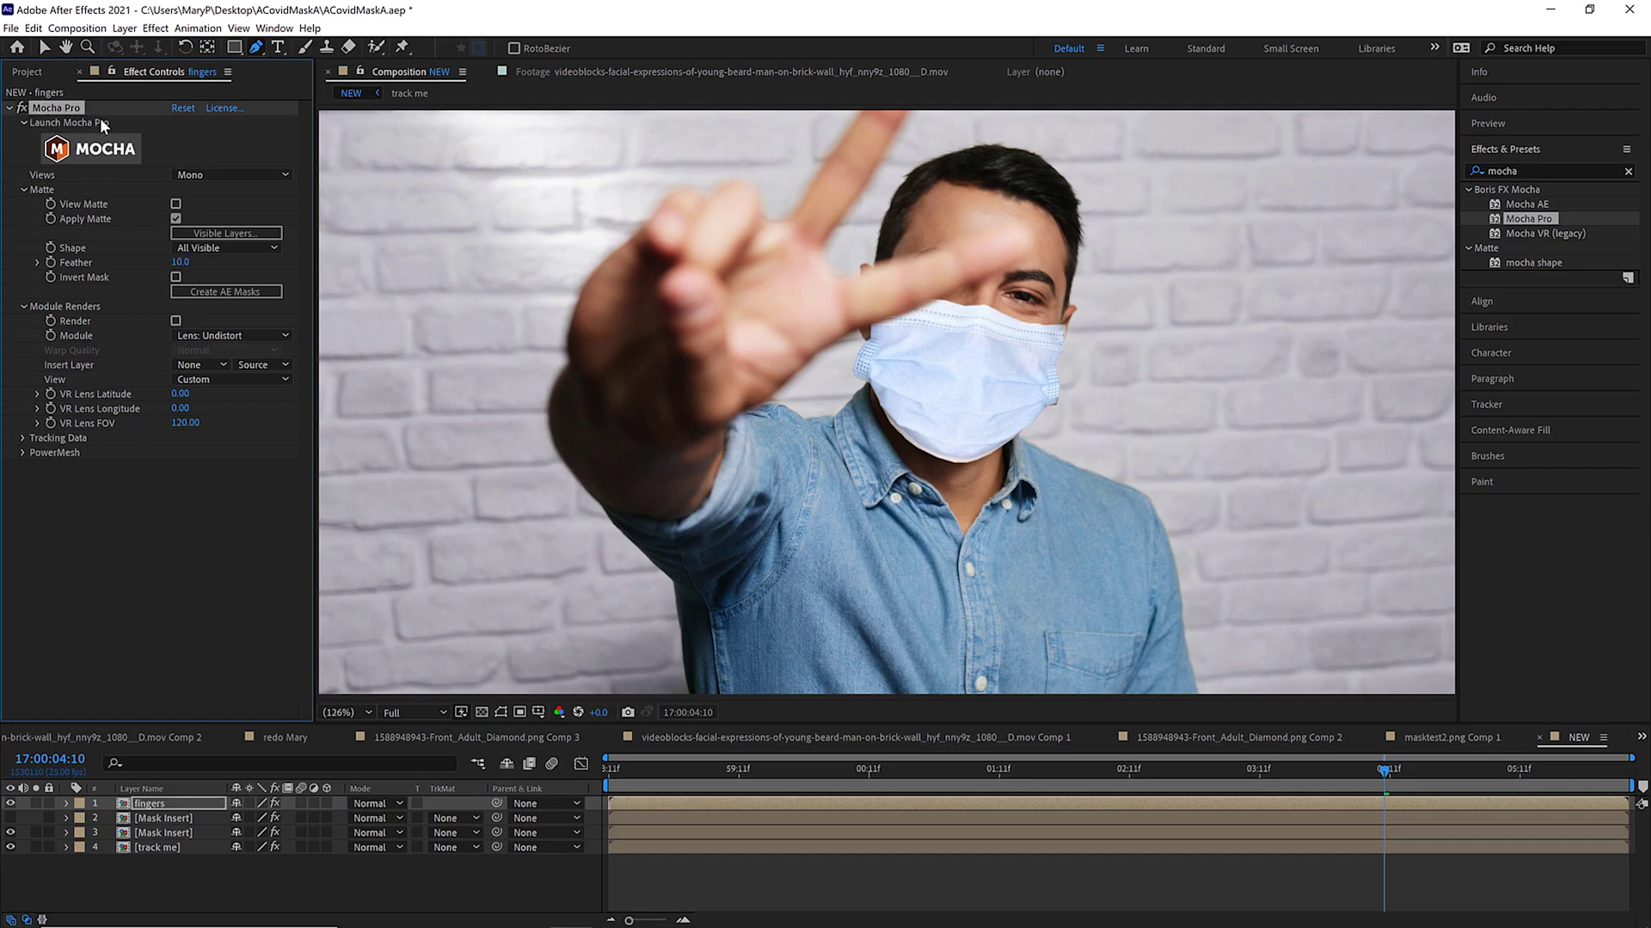
left_click(122, 162)
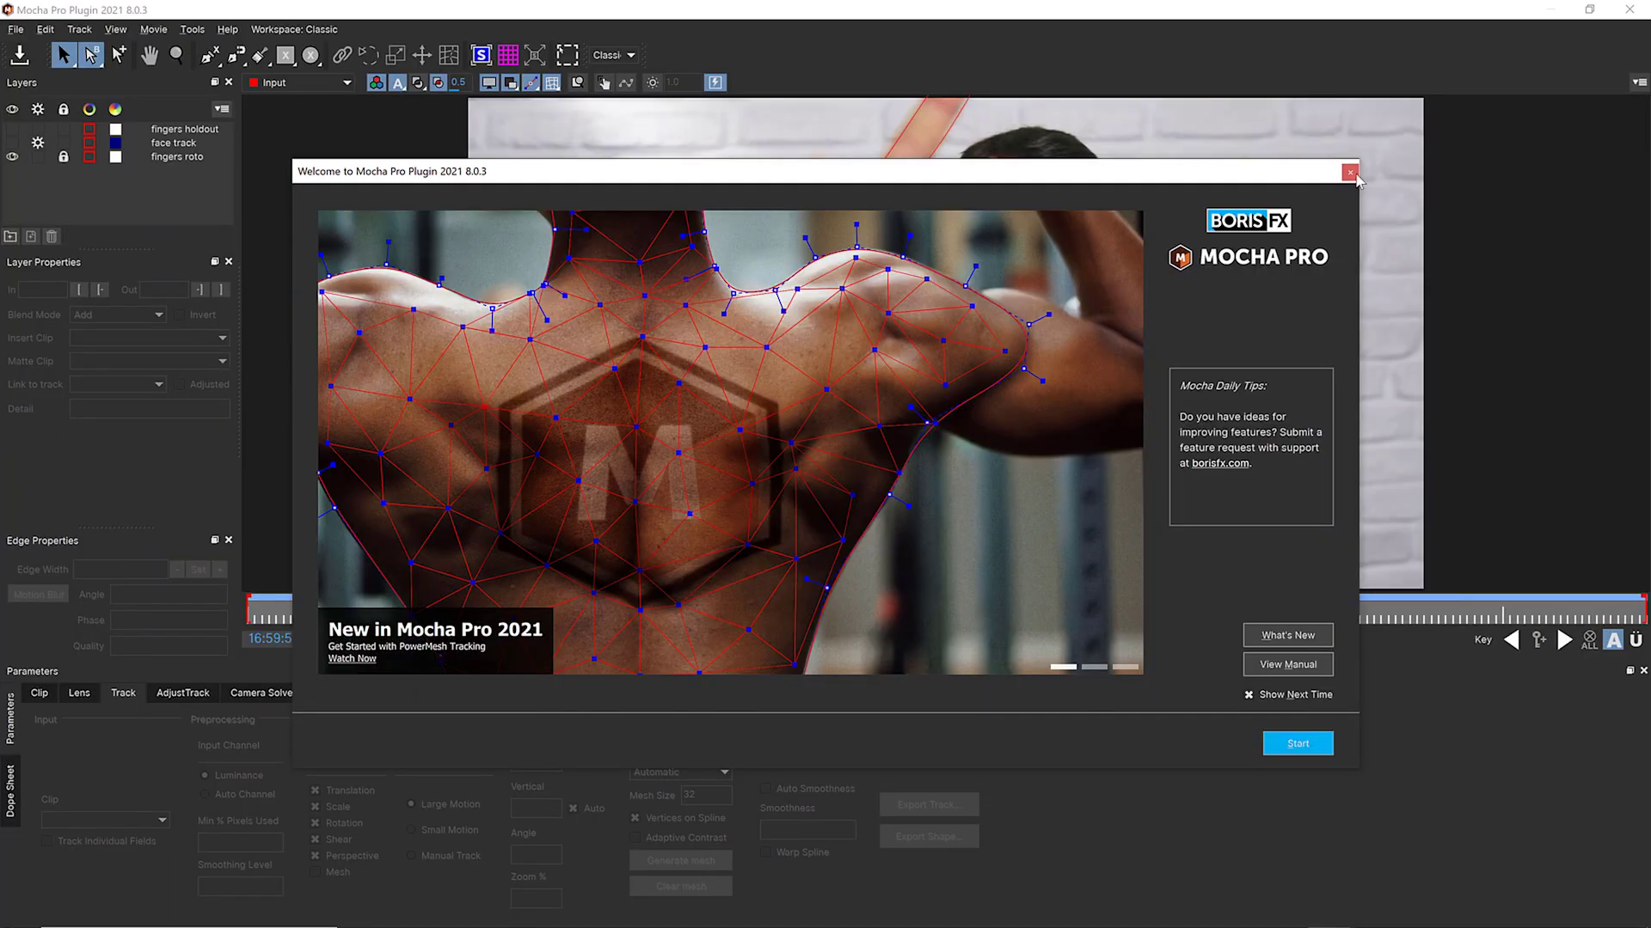
Unlock the fingers roto layer, enable its Motion Blur in Edge Properties, and close Mocha
left_click(1350, 172)
left_click(194, 157)
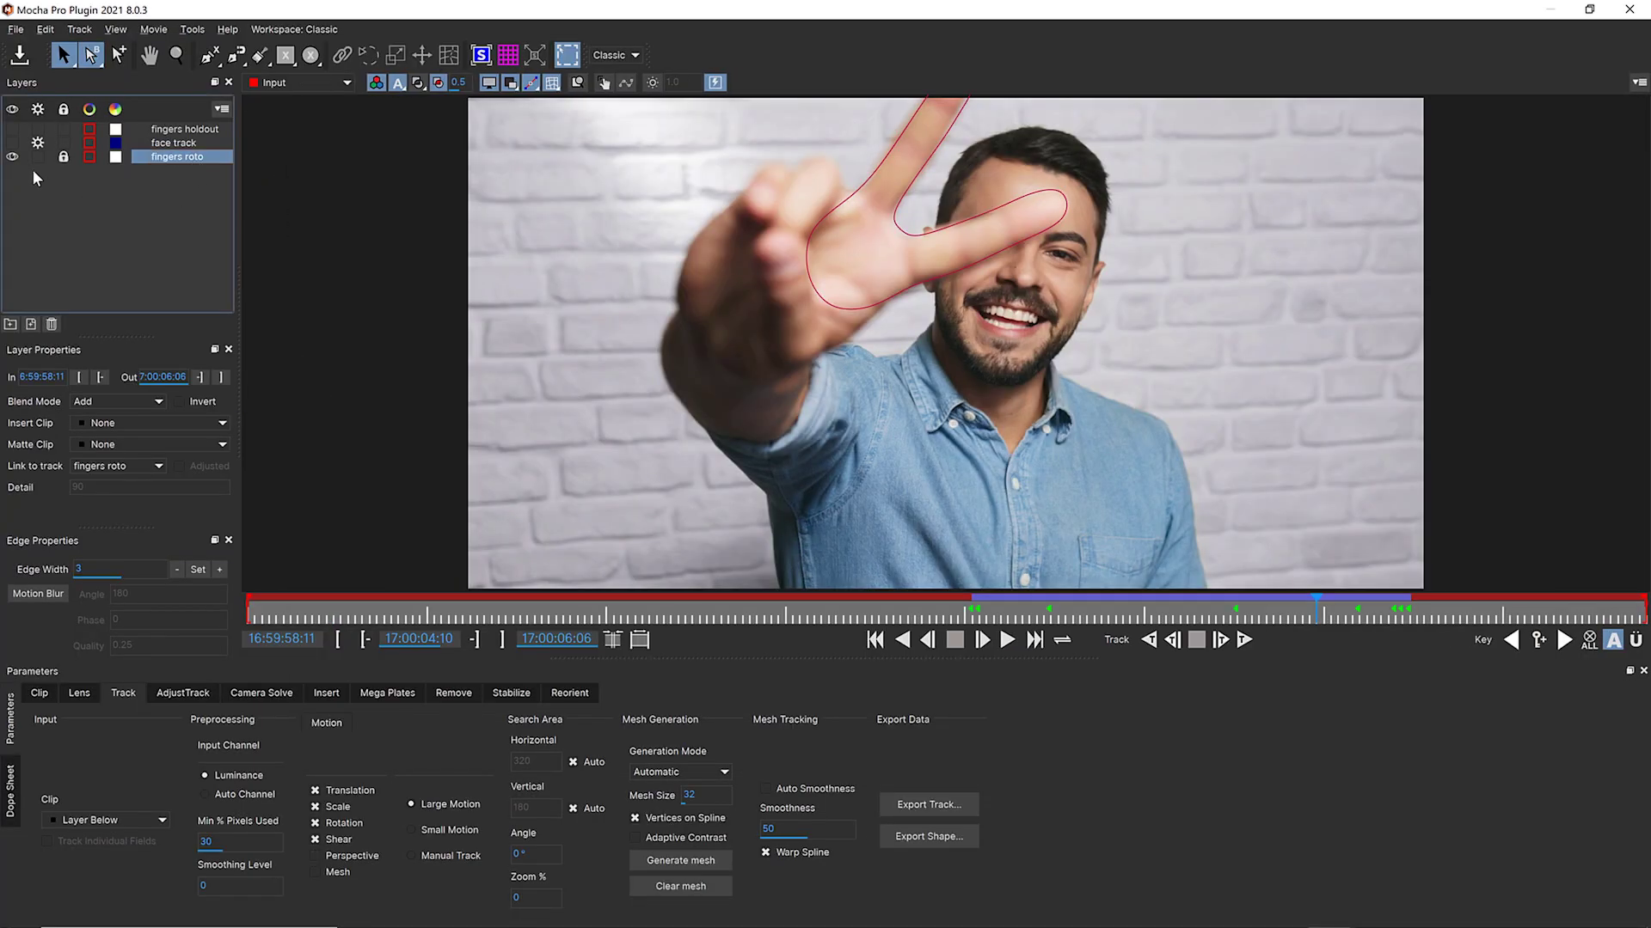
left_click(63, 160)
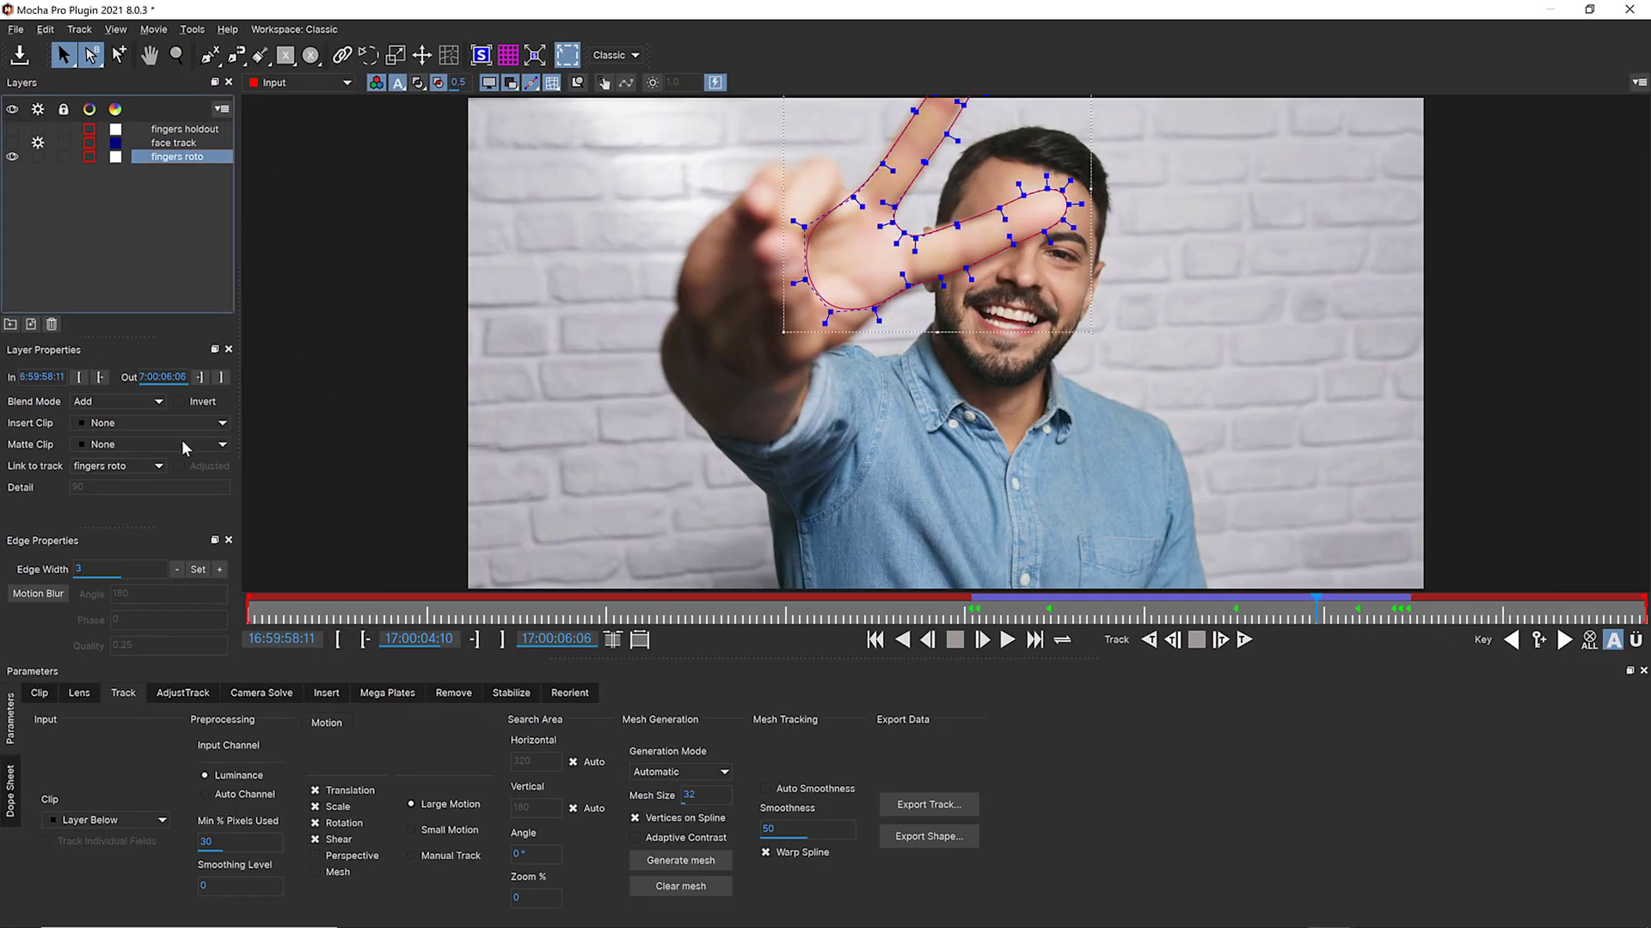
left_click(41, 597)
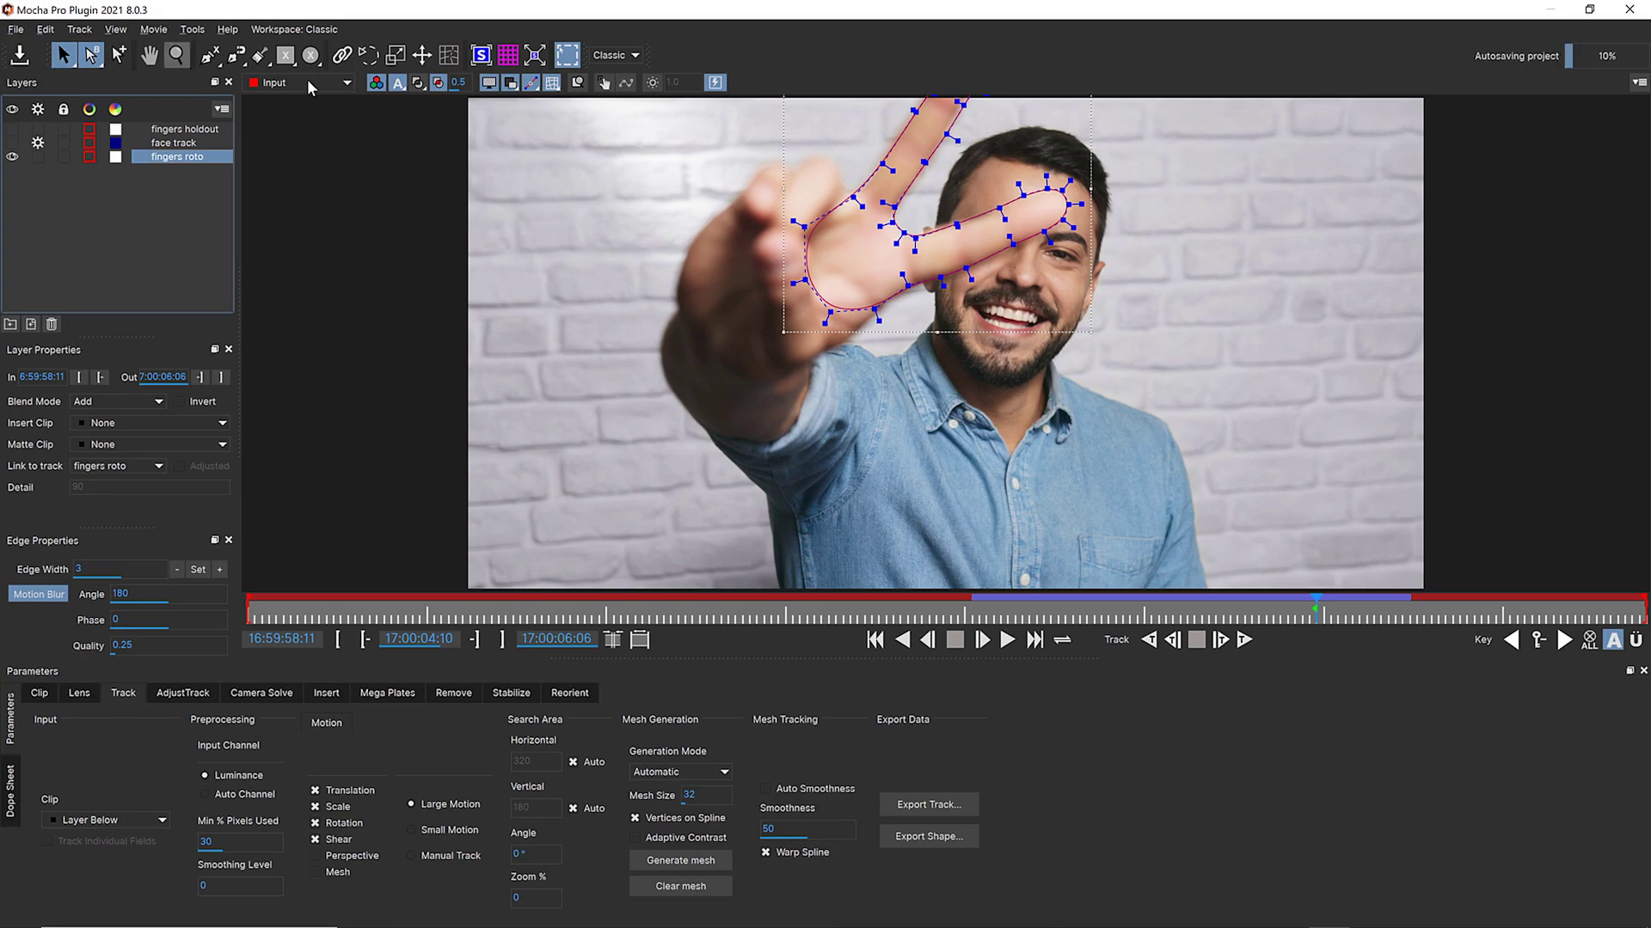
left_click(1629, 9)
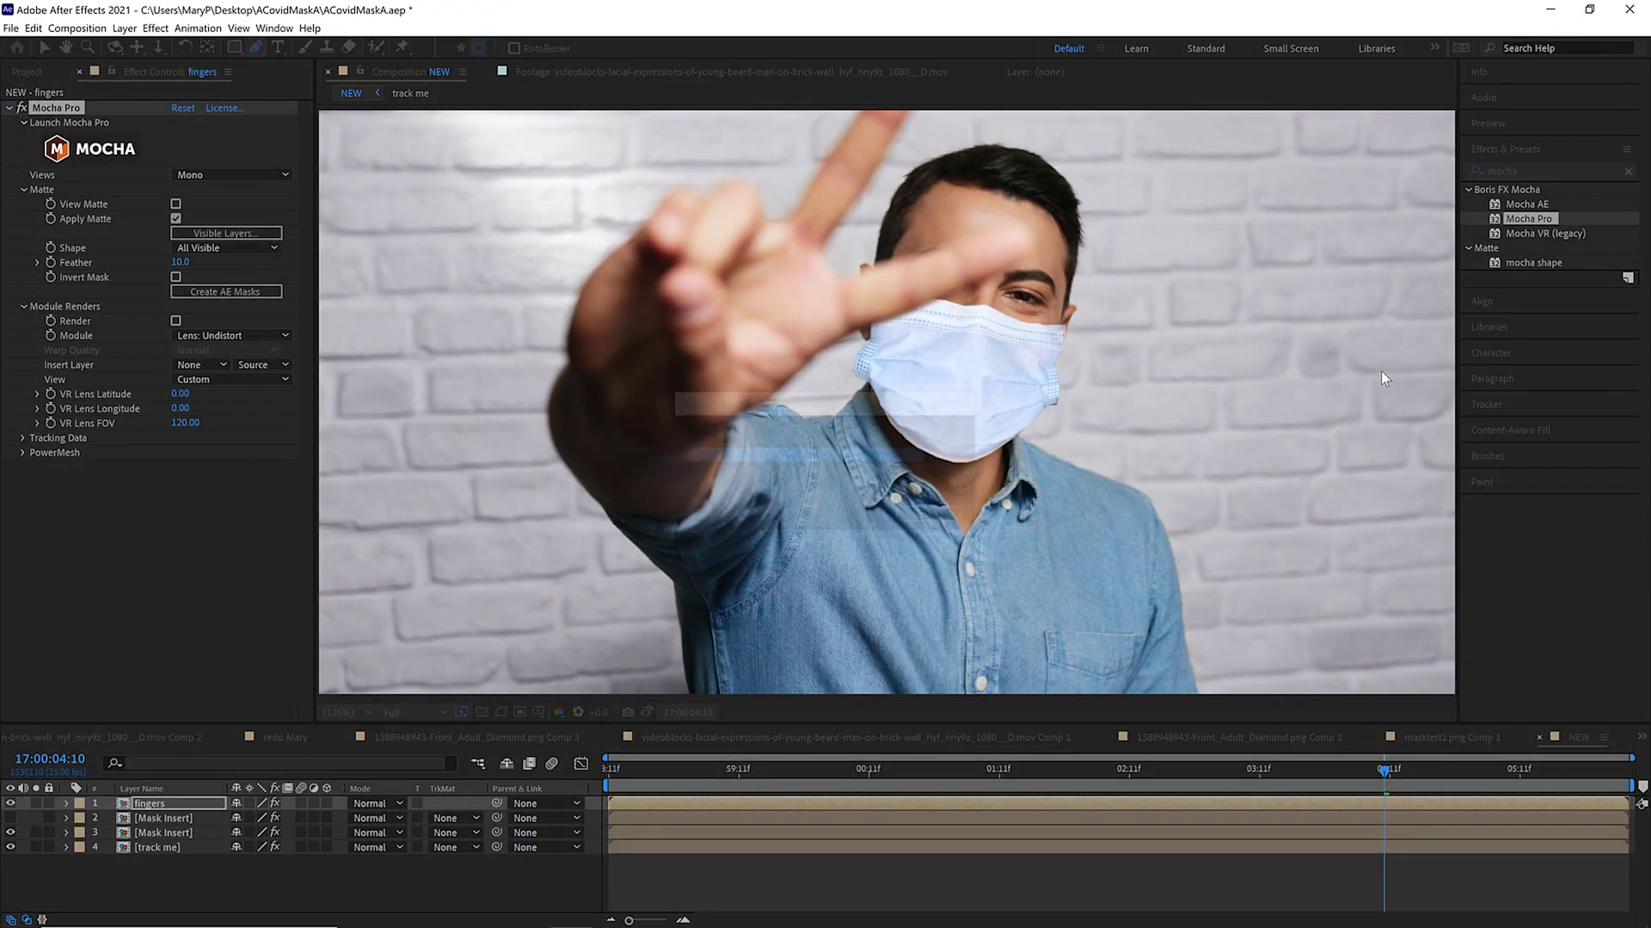
Apply BCC Edge Lighting to the Mask Insert layer with a Light Direction of 1°
key("Home")
left_click_drag(785, 768, 606, 765)
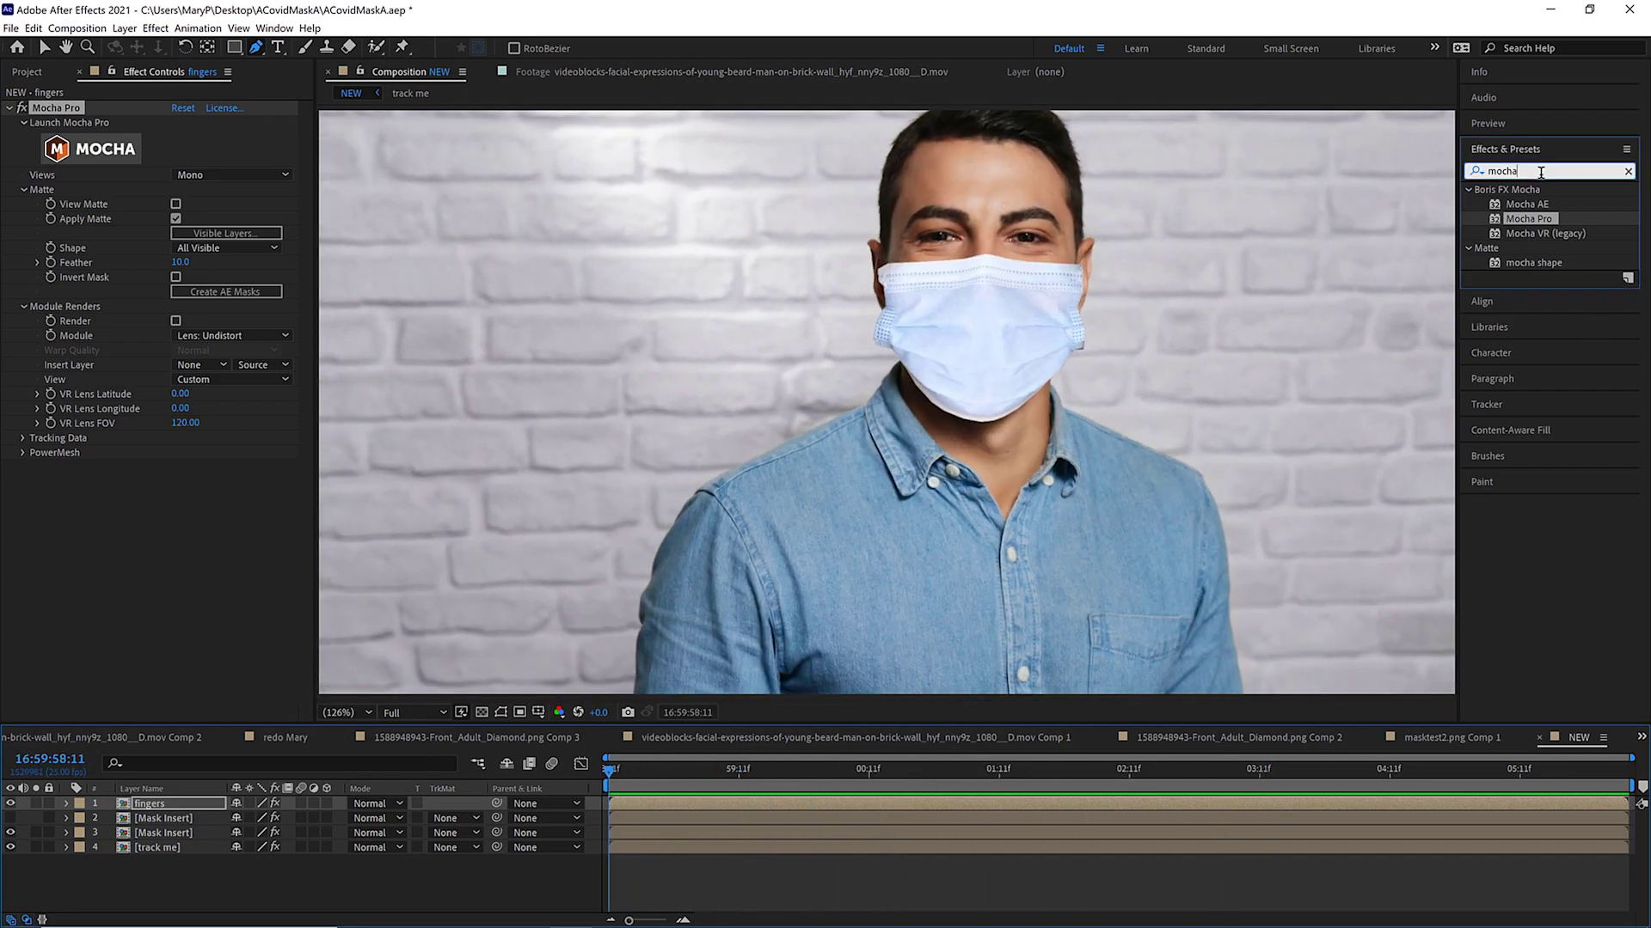
left_click_drag(1528, 218, 1406, 176)
type("edge")
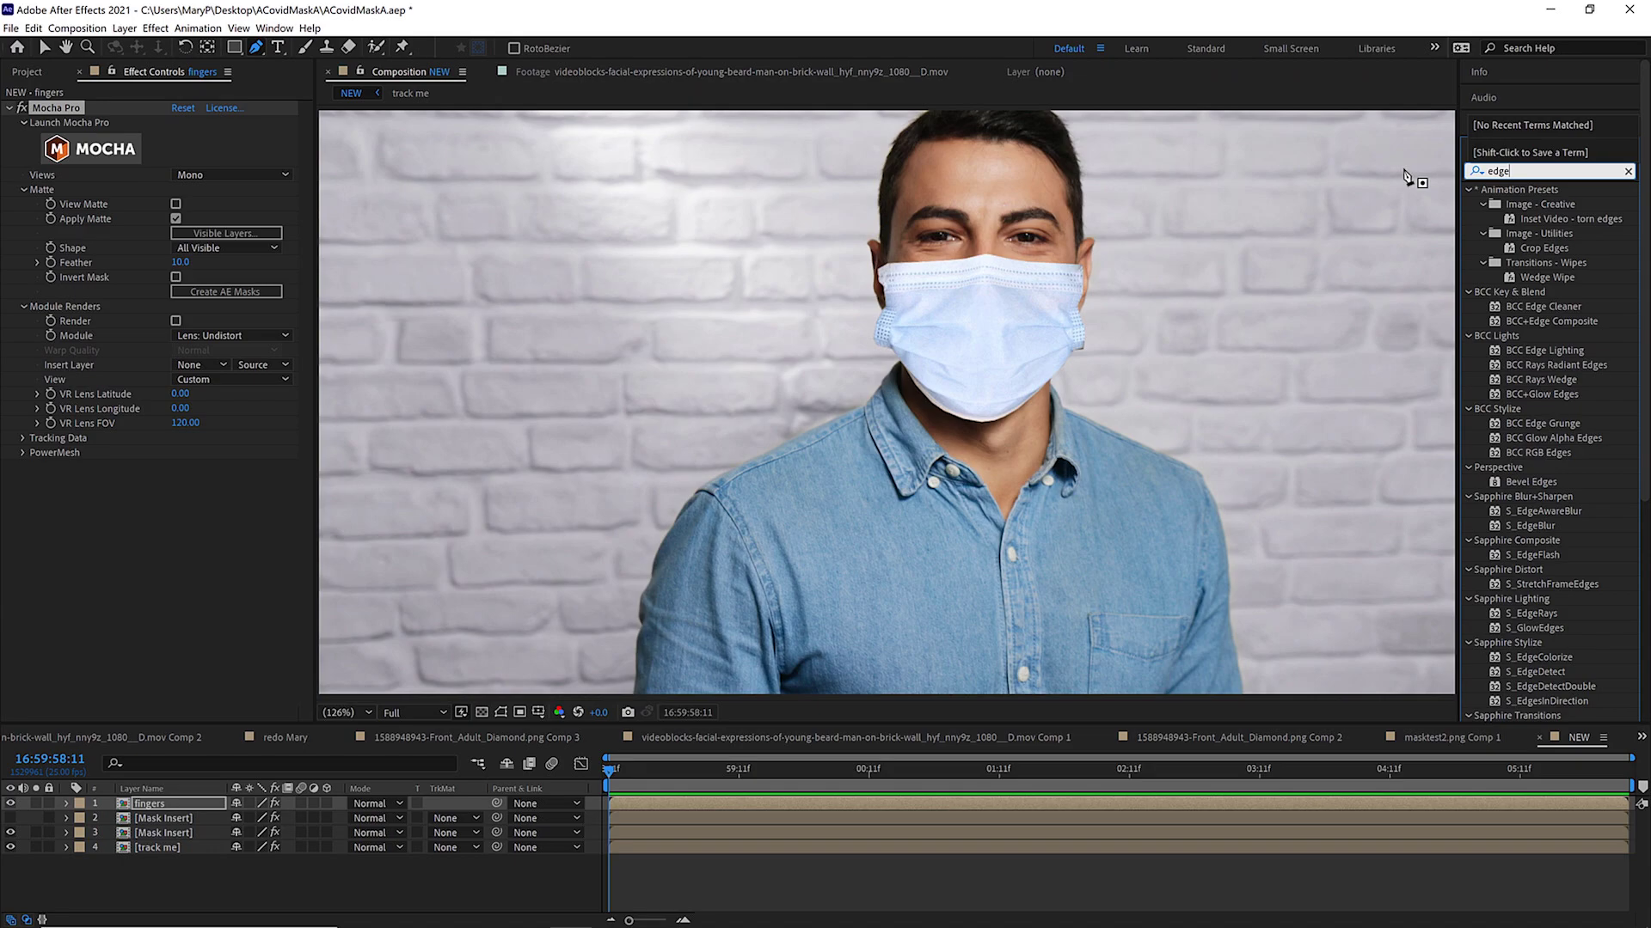
type(" light")
left_click(1545, 205)
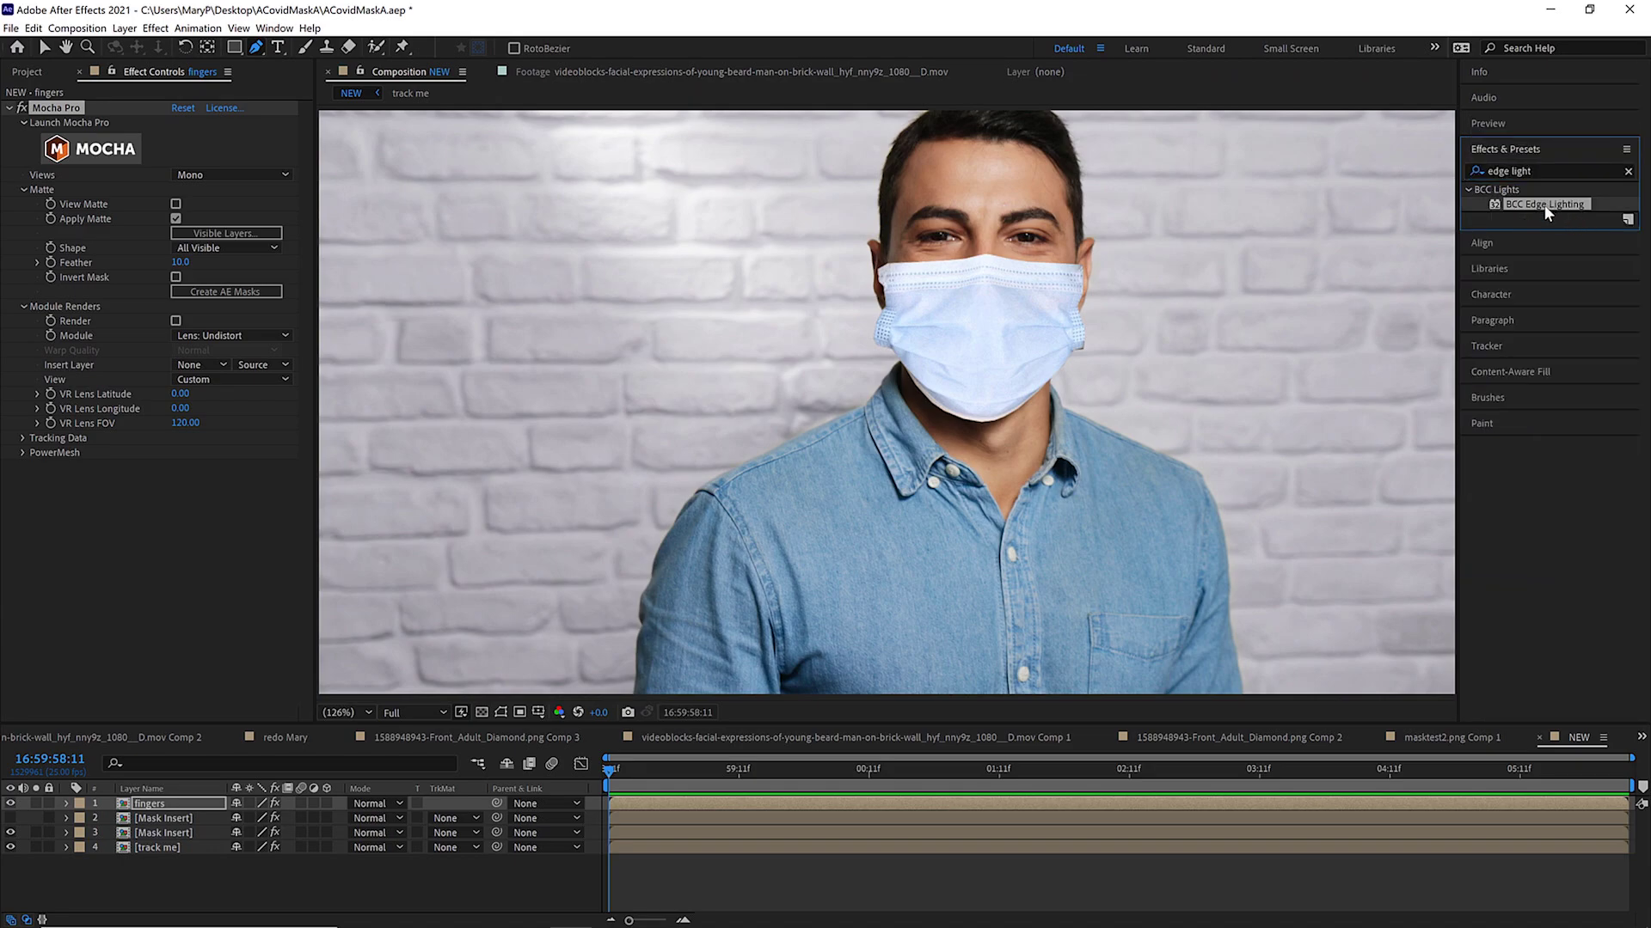
left_click_drag(1545, 212, 163, 833)
key("v")
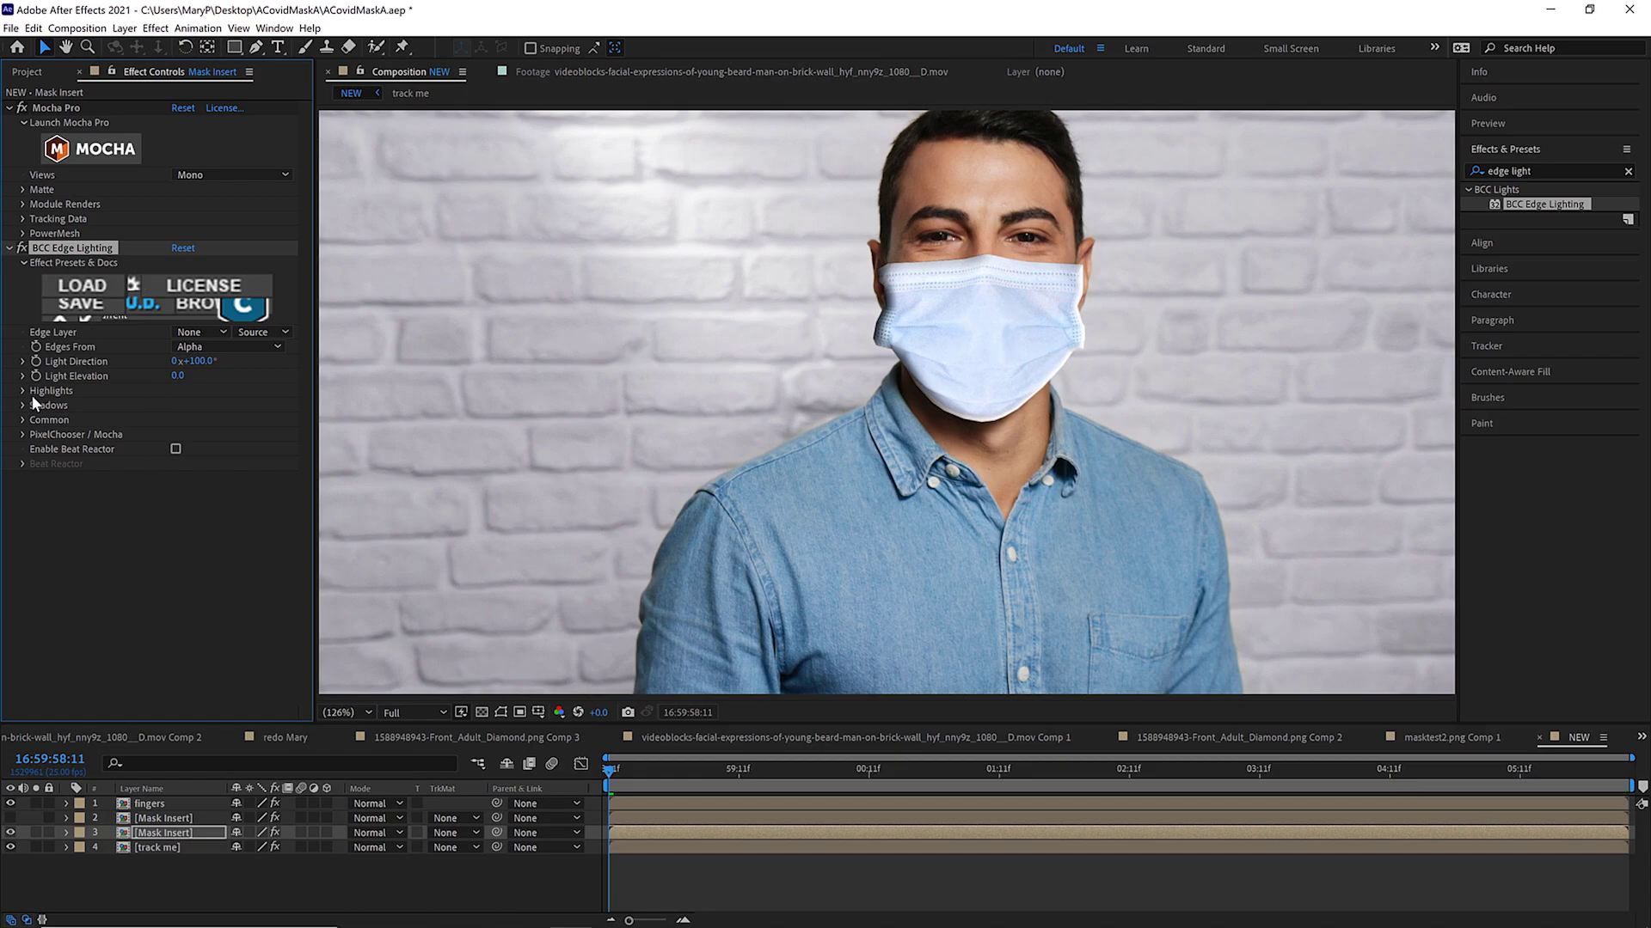
left_click(190, 362)
type("1")
key("Return")
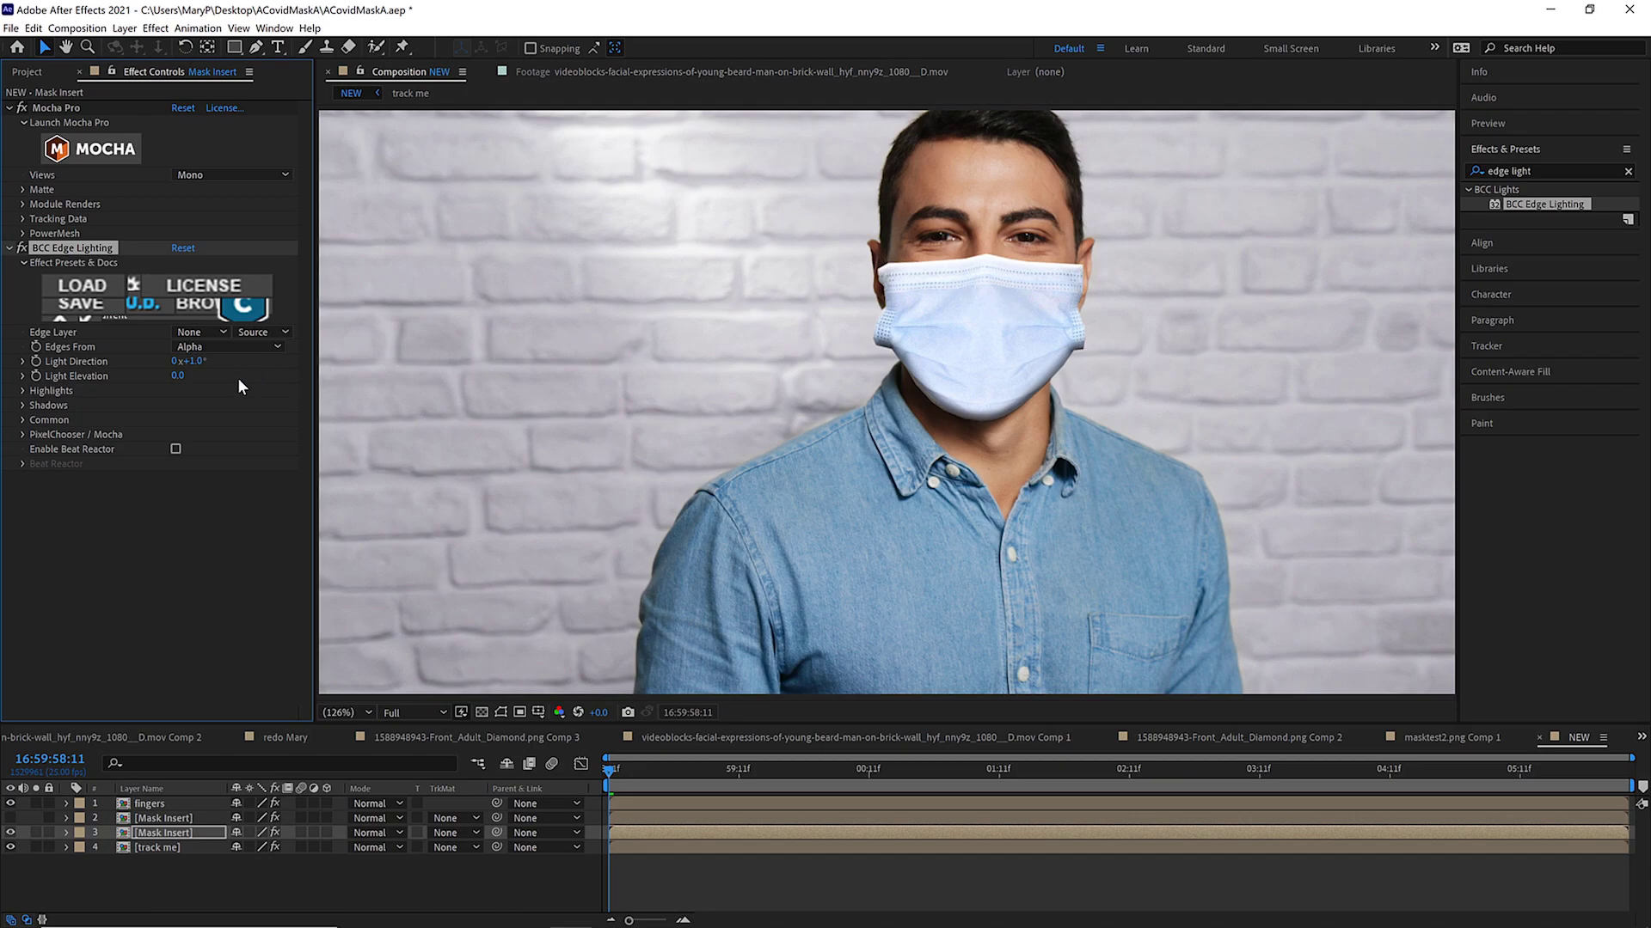
Set the edge lighting Highlight and Shadow Post Blur both to 100
left_click(23, 392)
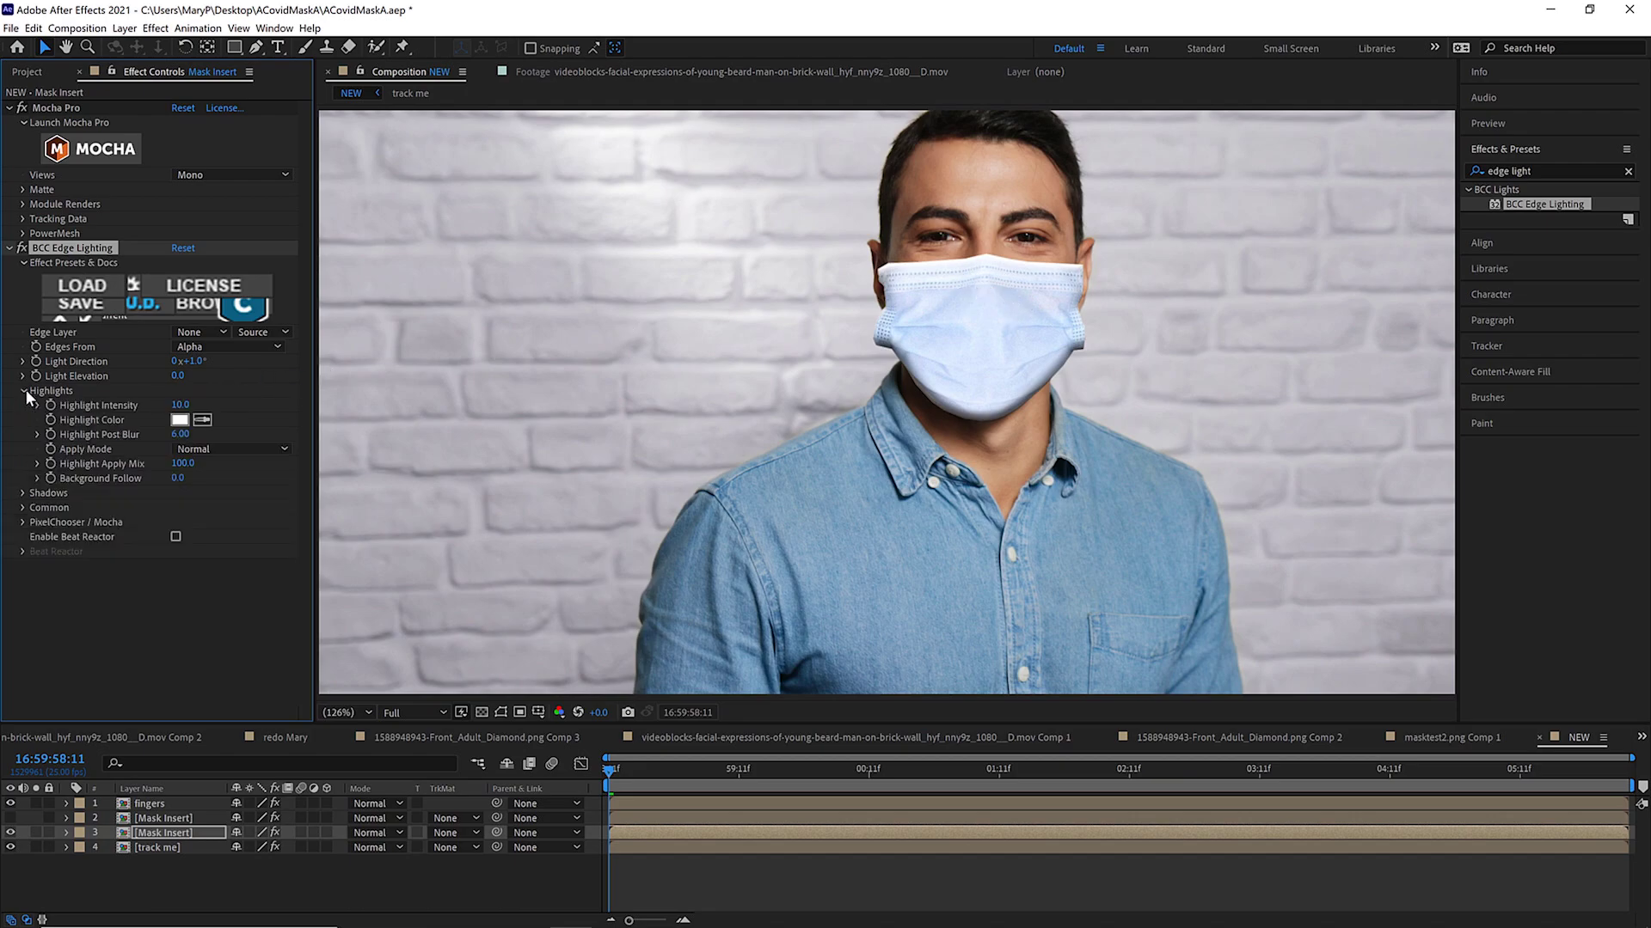
left_click(21, 492)
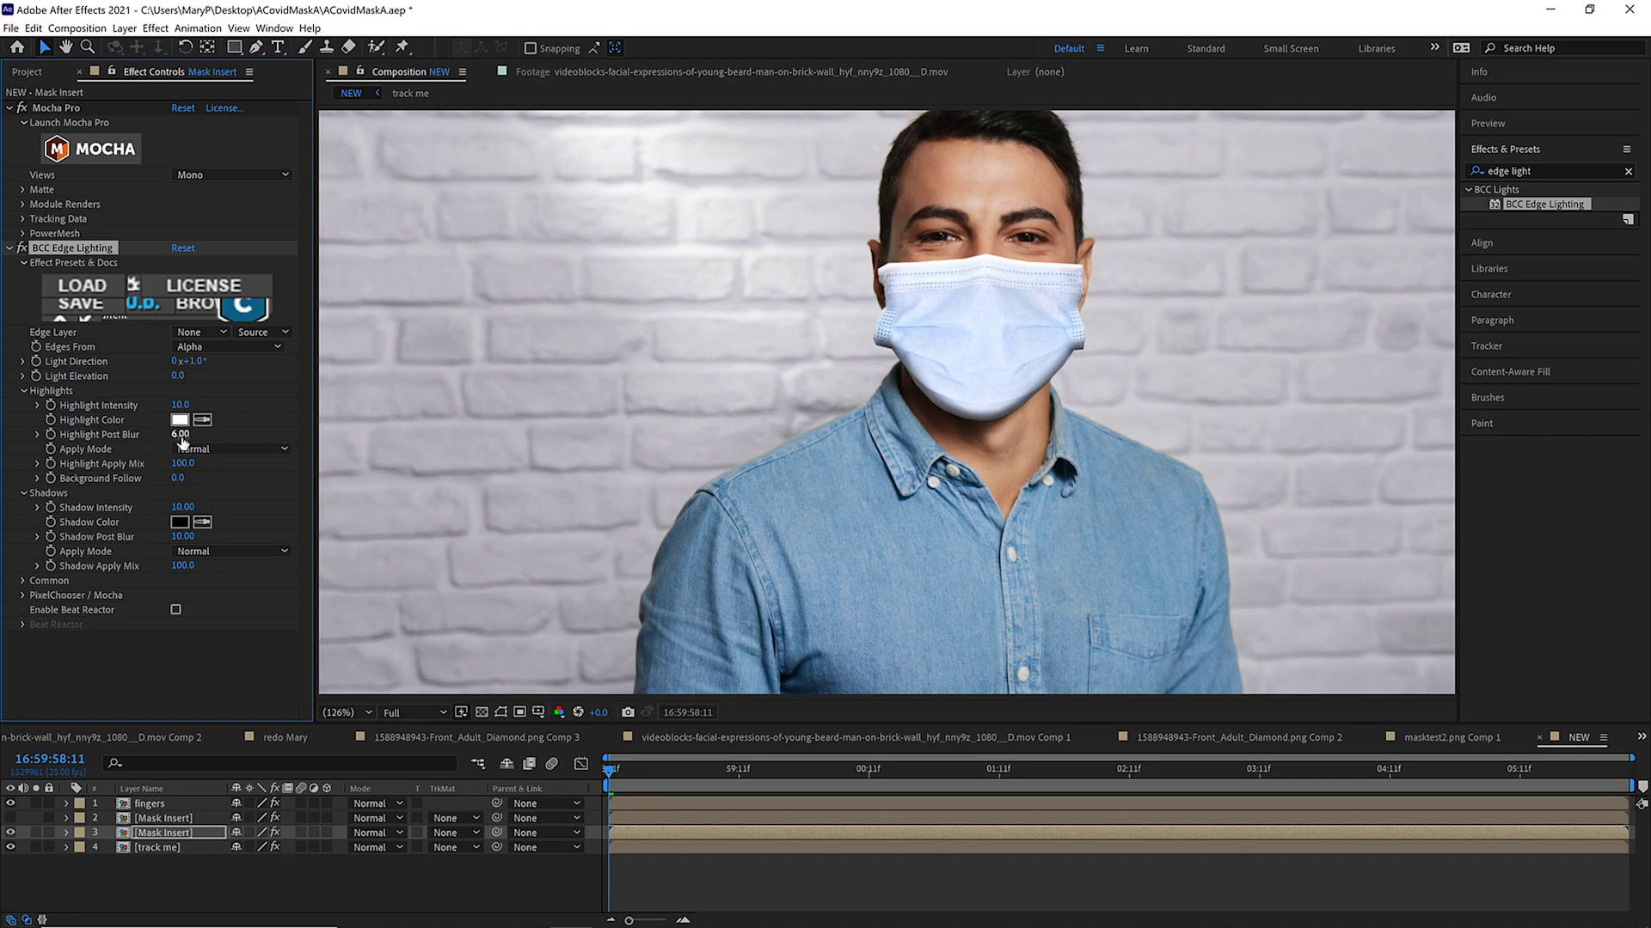
left_click_drag(181, 434, 315, 436)
left_click(189, 435)
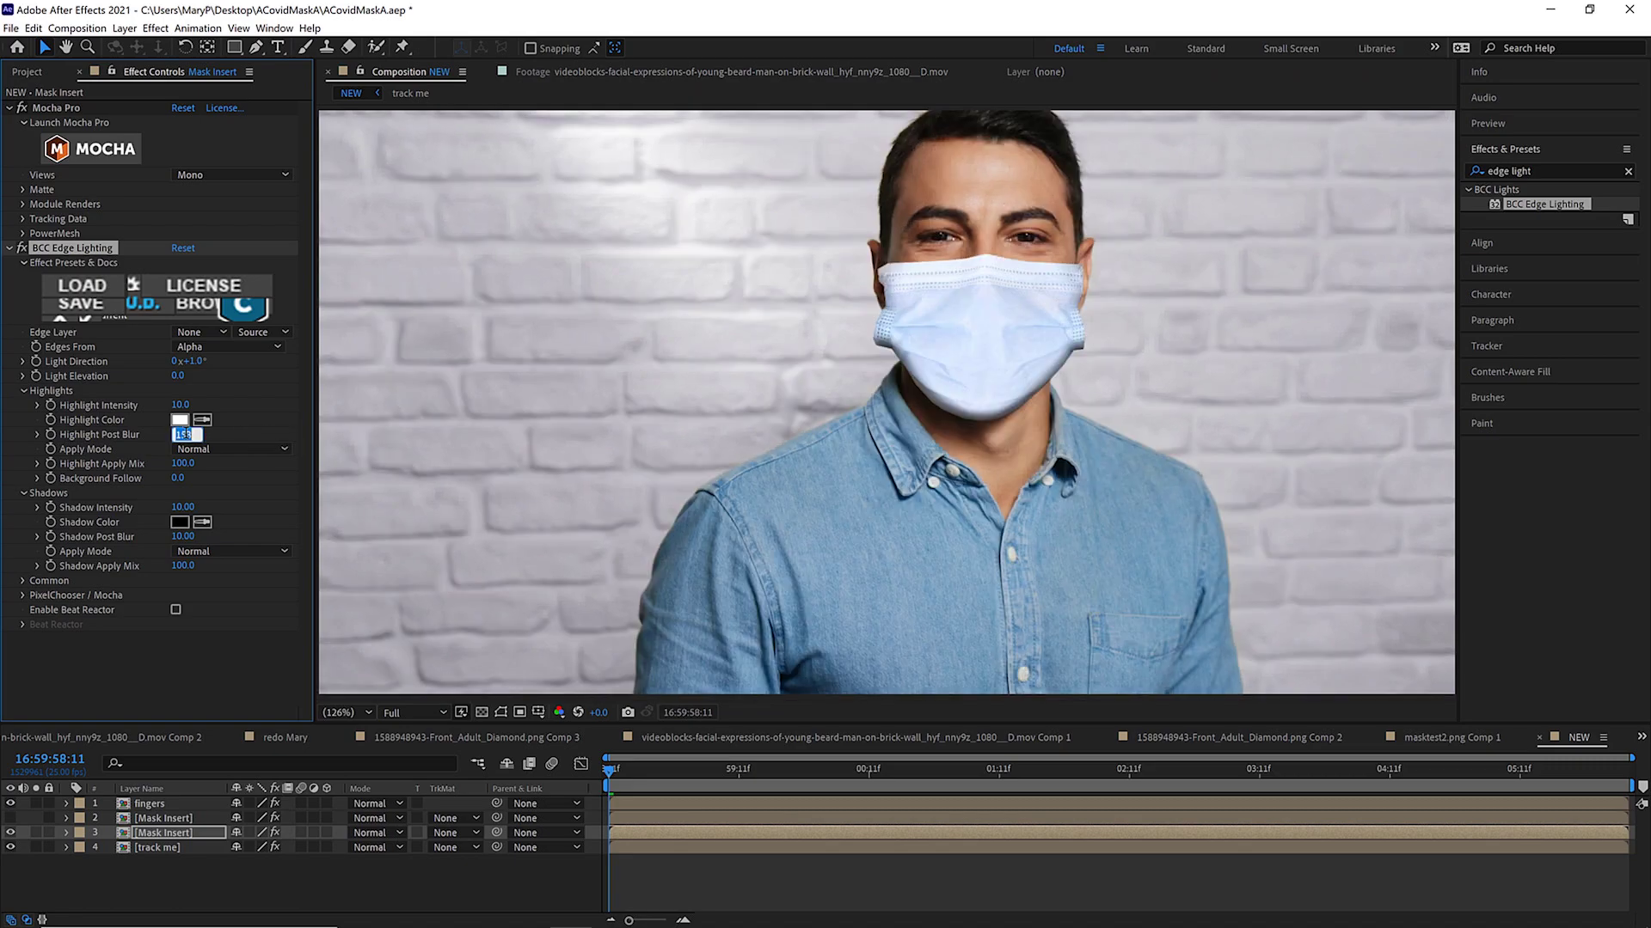
type("100")
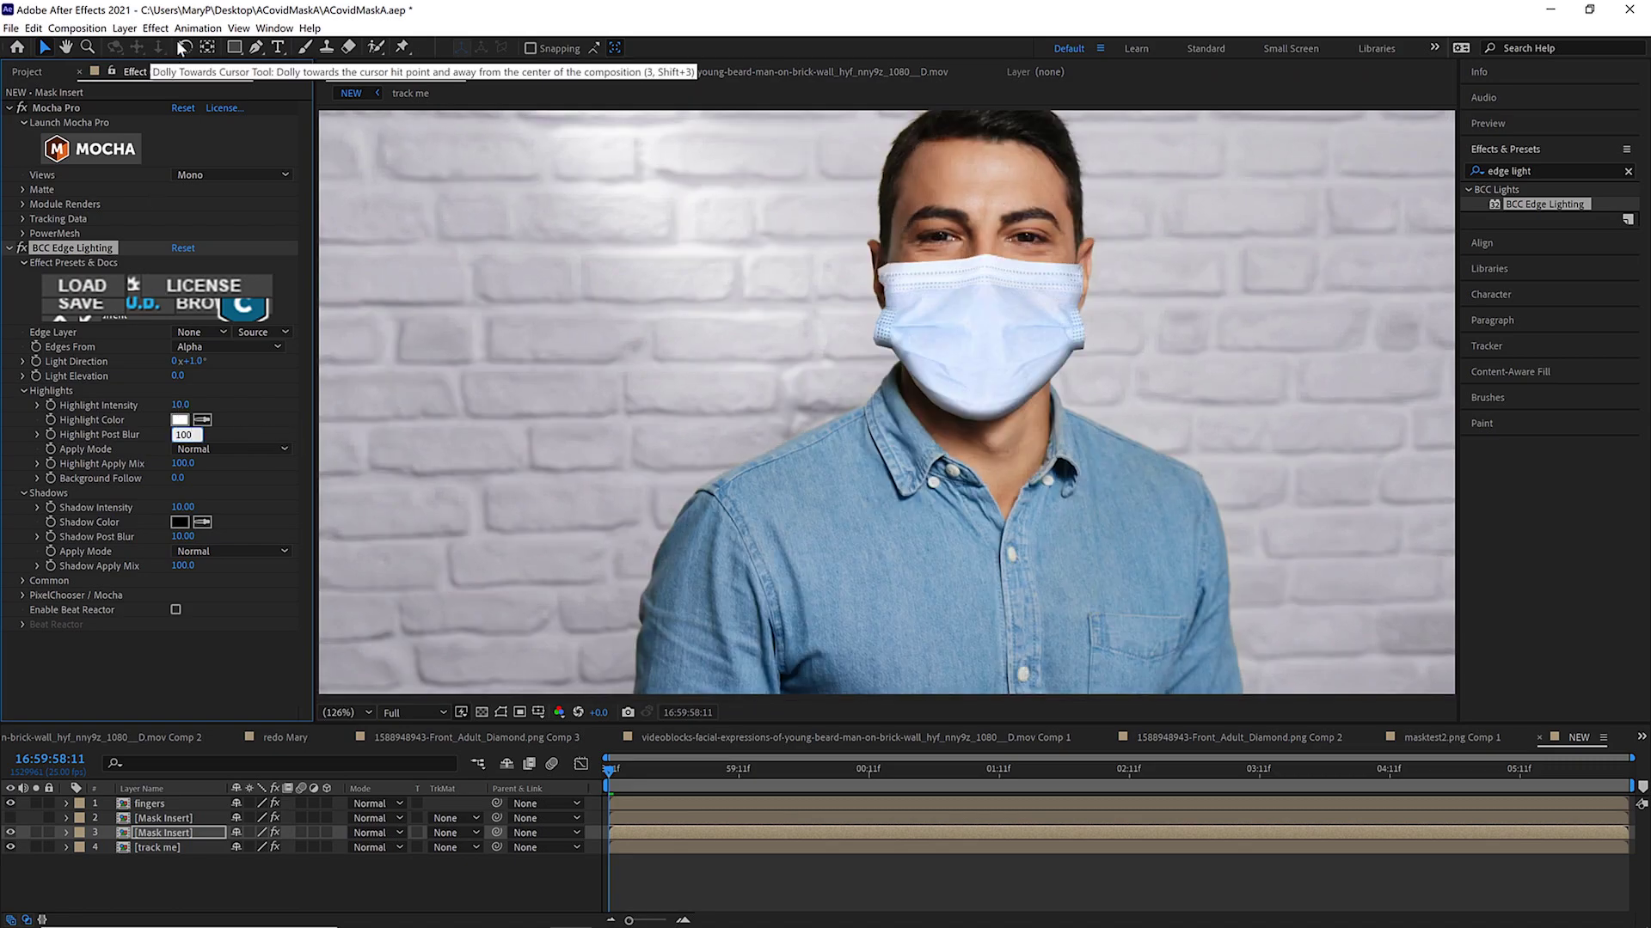
key("Return")
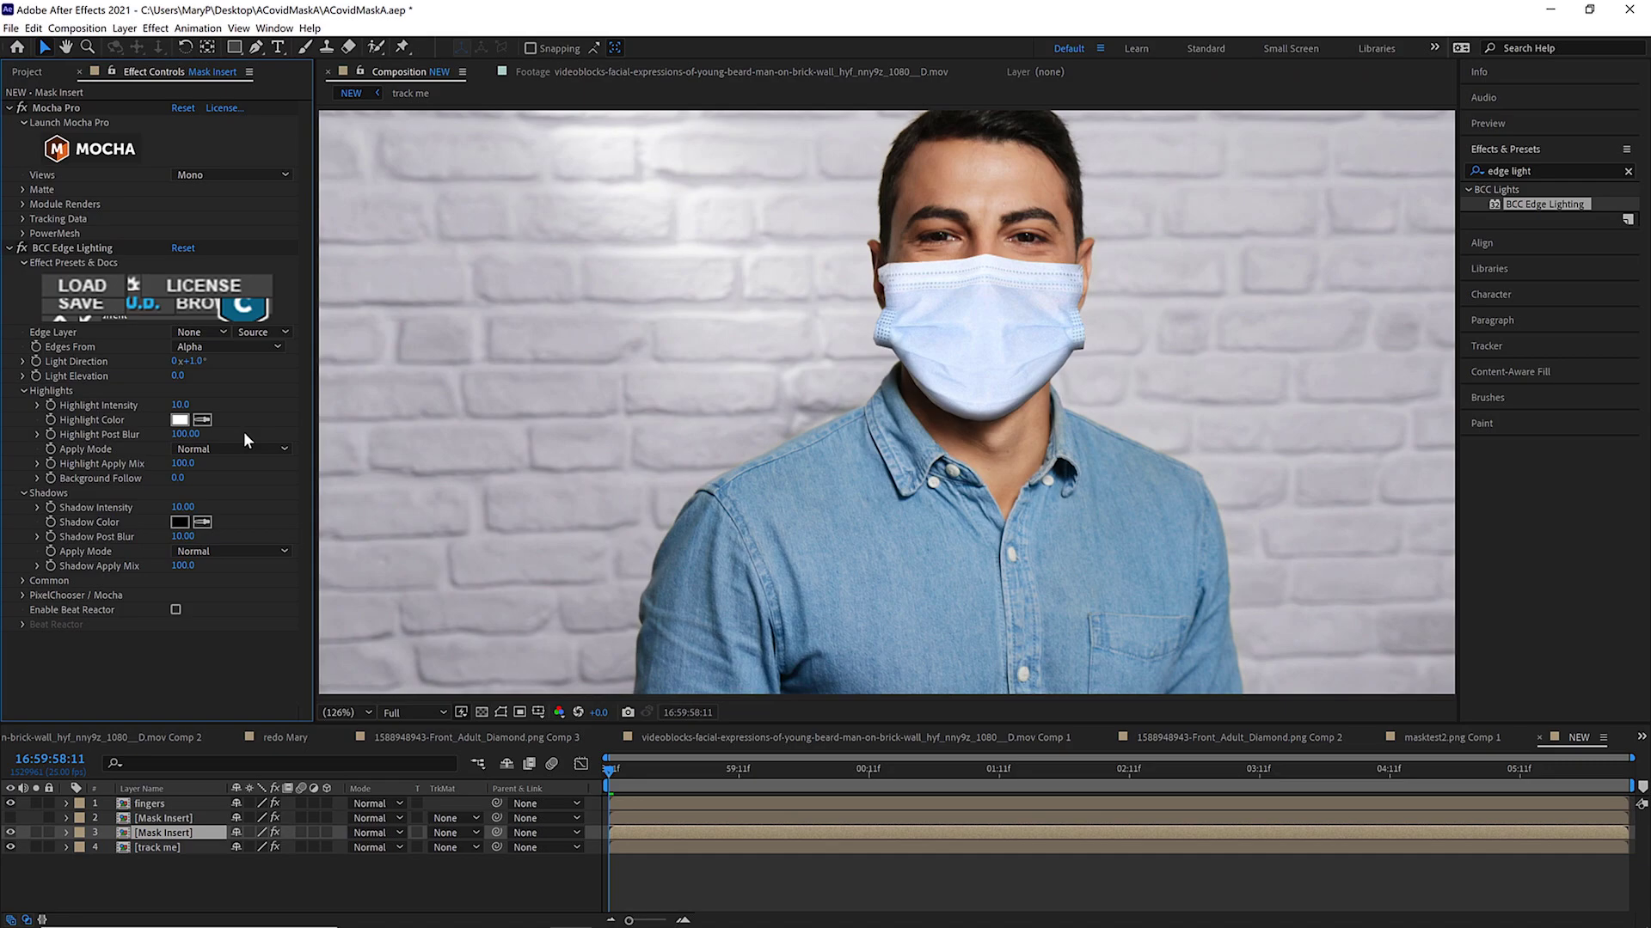
left_click(187, 536)
type("100")
key("Return")
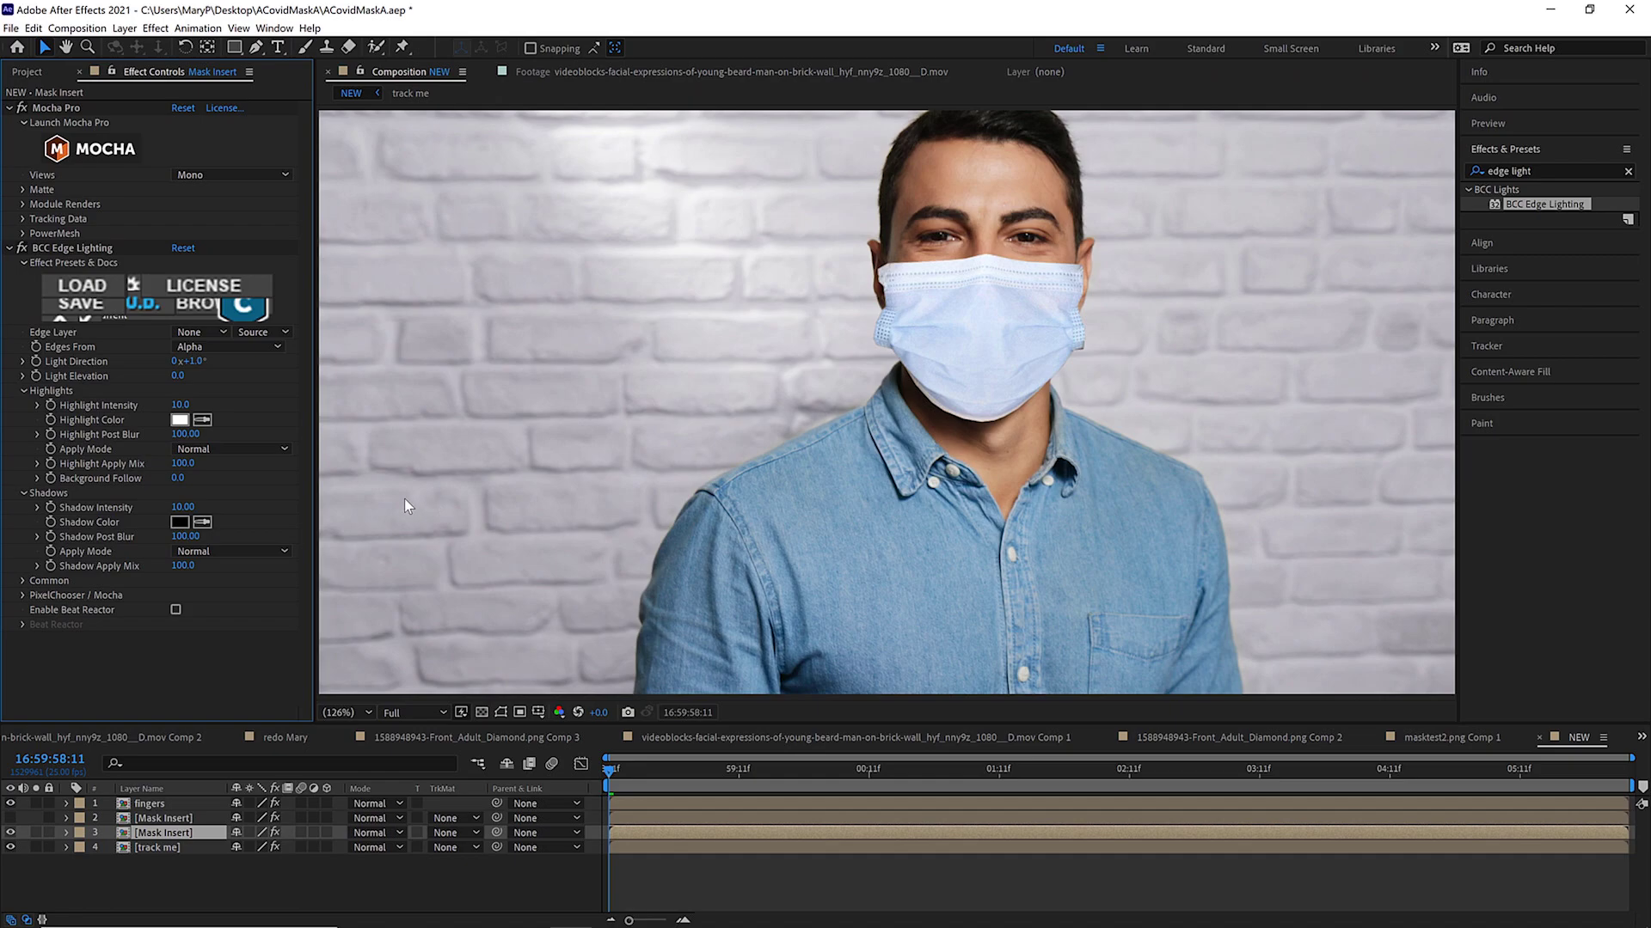
left_click(10, 248)
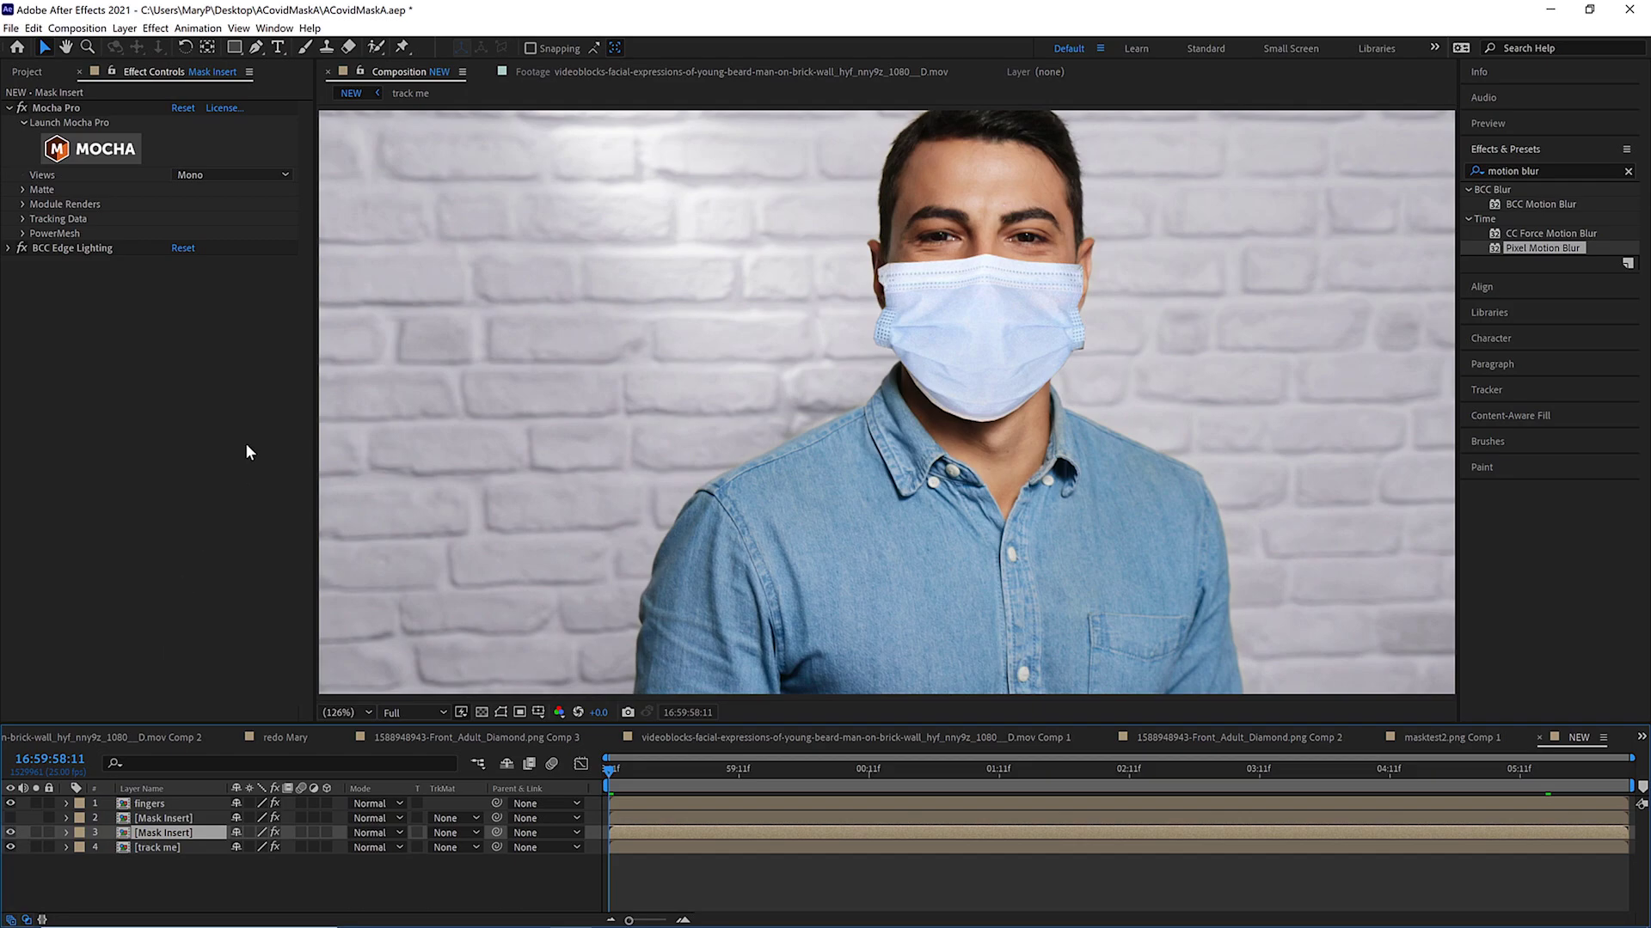
Pre-compose Mask Insert as 'add moblur mask' with Adjust composition duration unchecked
left_click(125, 28)
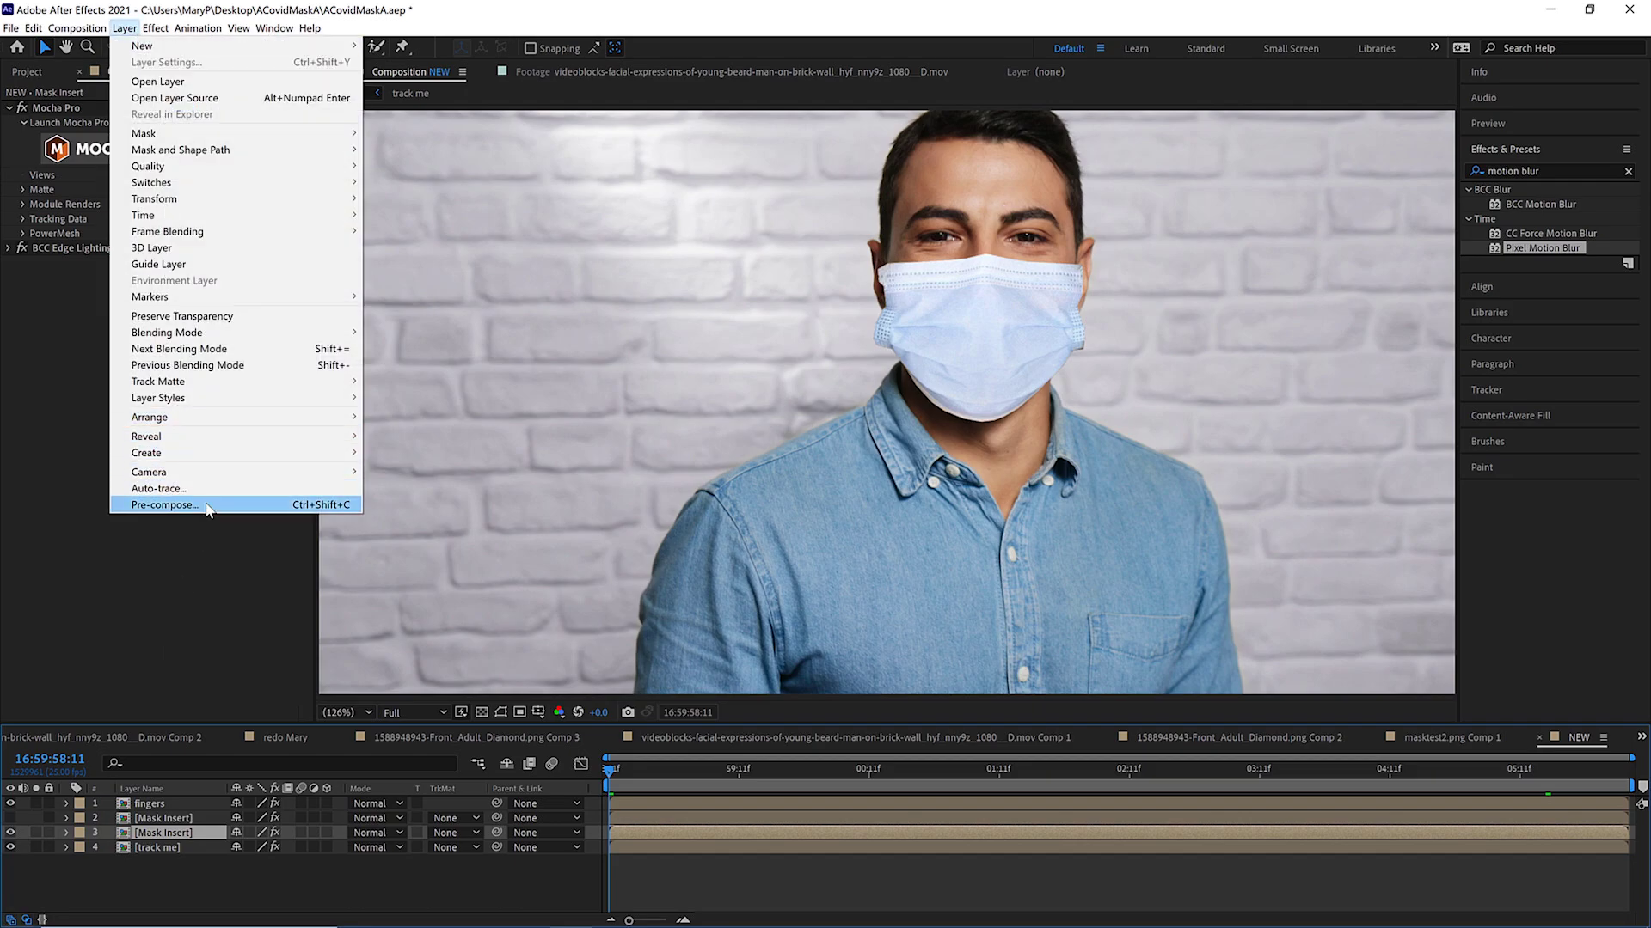
left_click(206, 506)
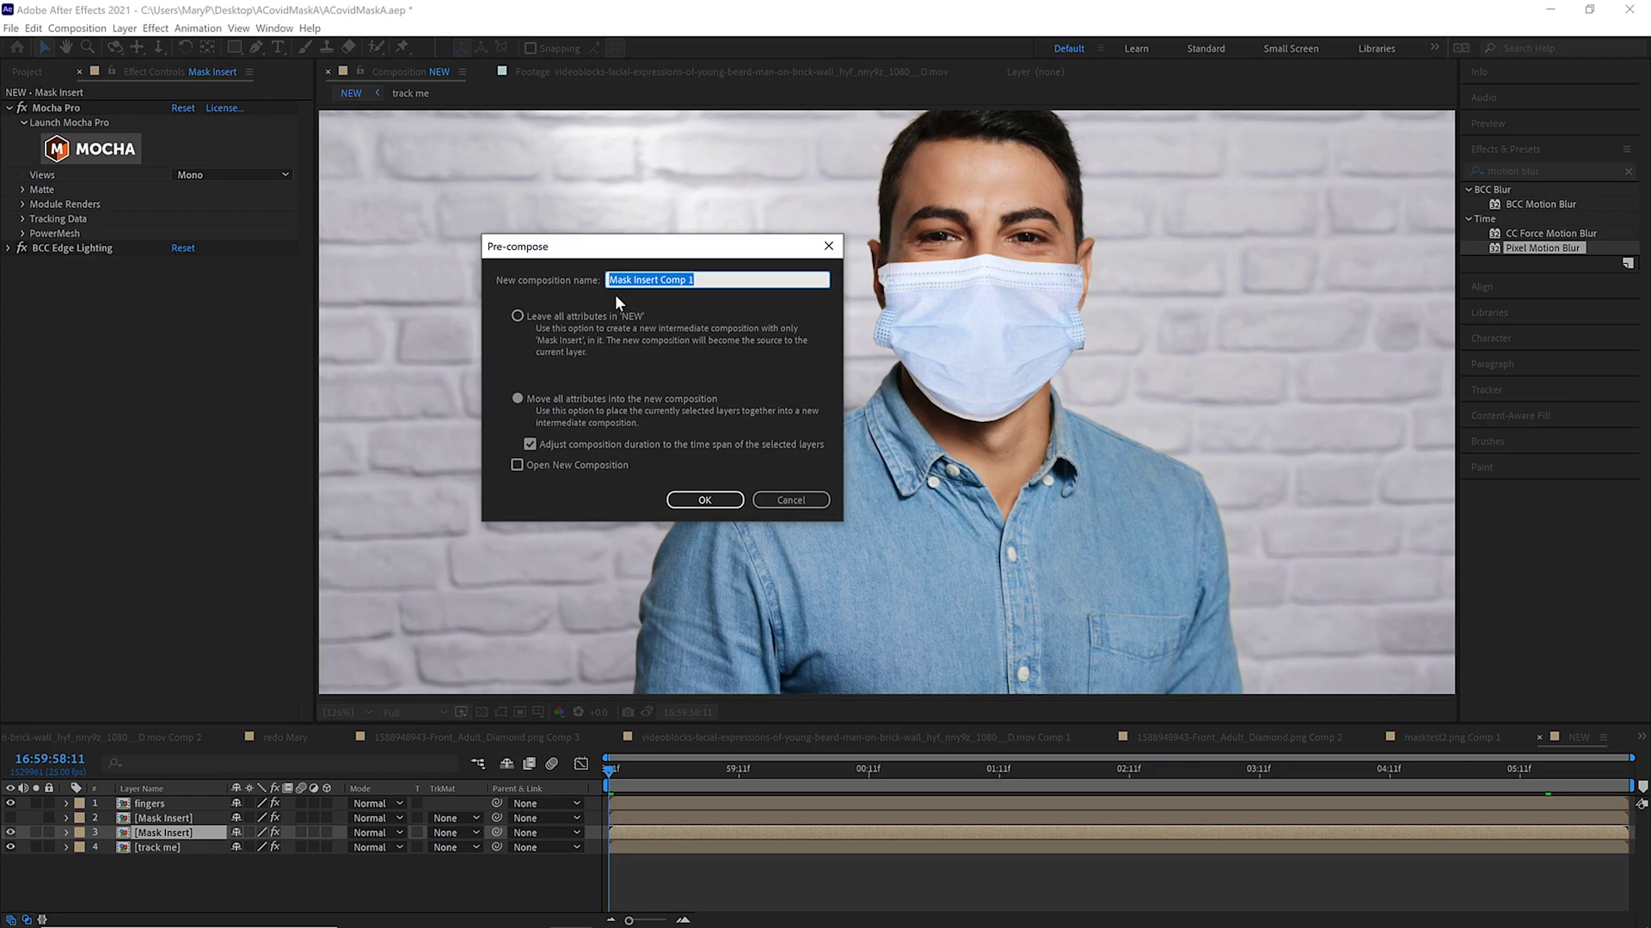
type("add moblur mask")
left_click(575, 443)
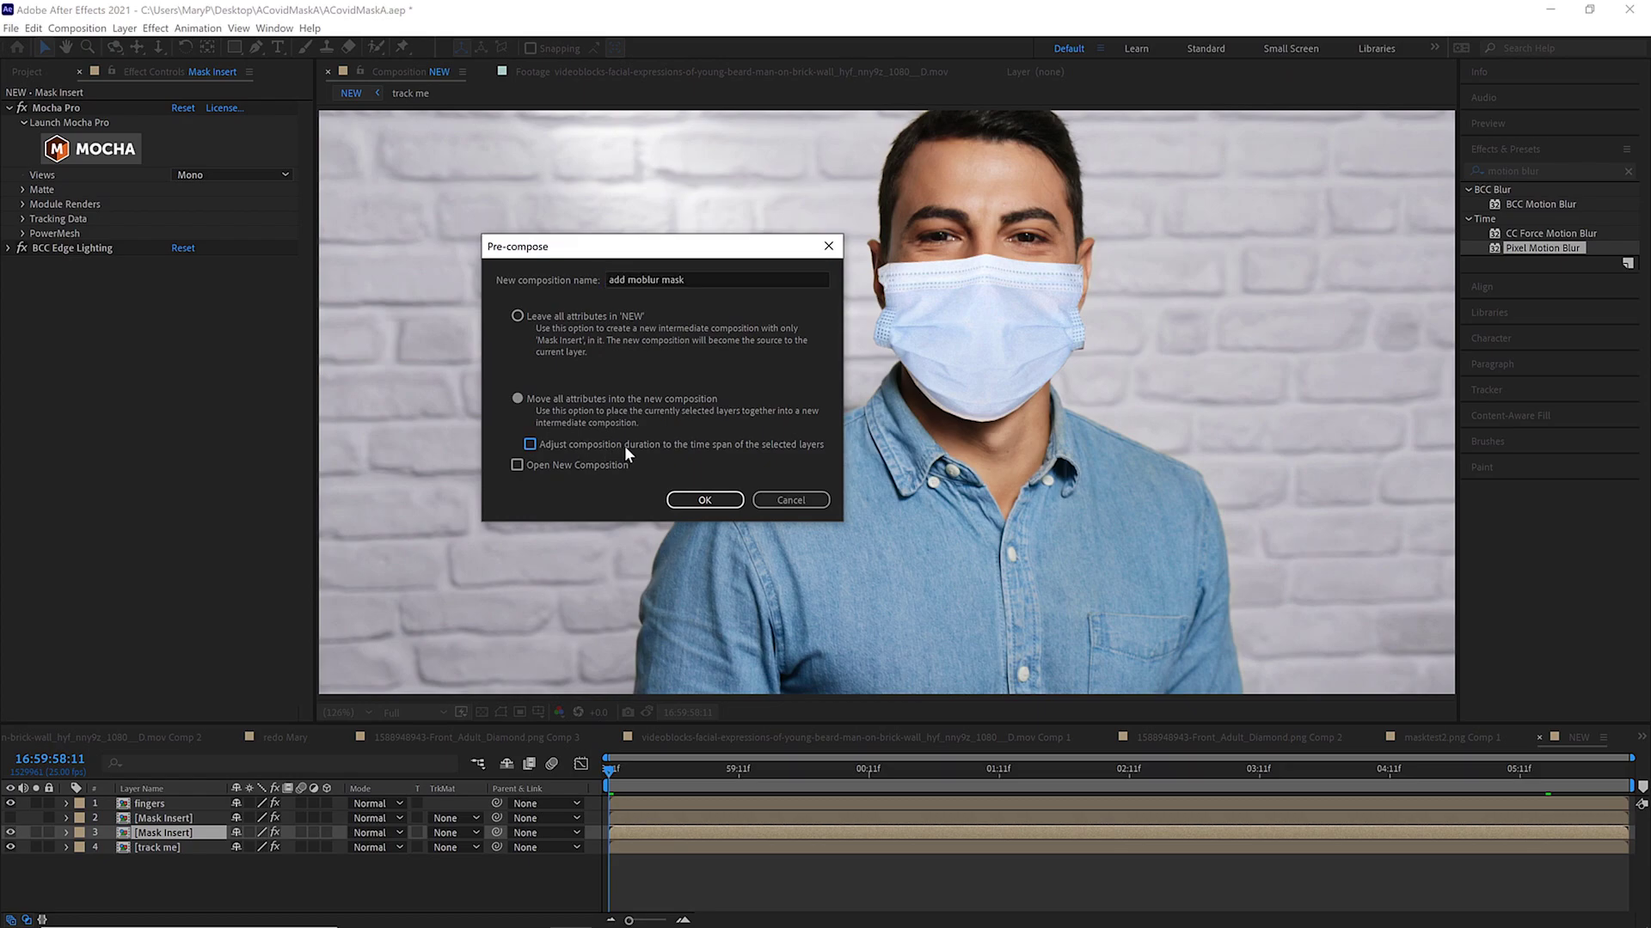
left_click(705, 502)
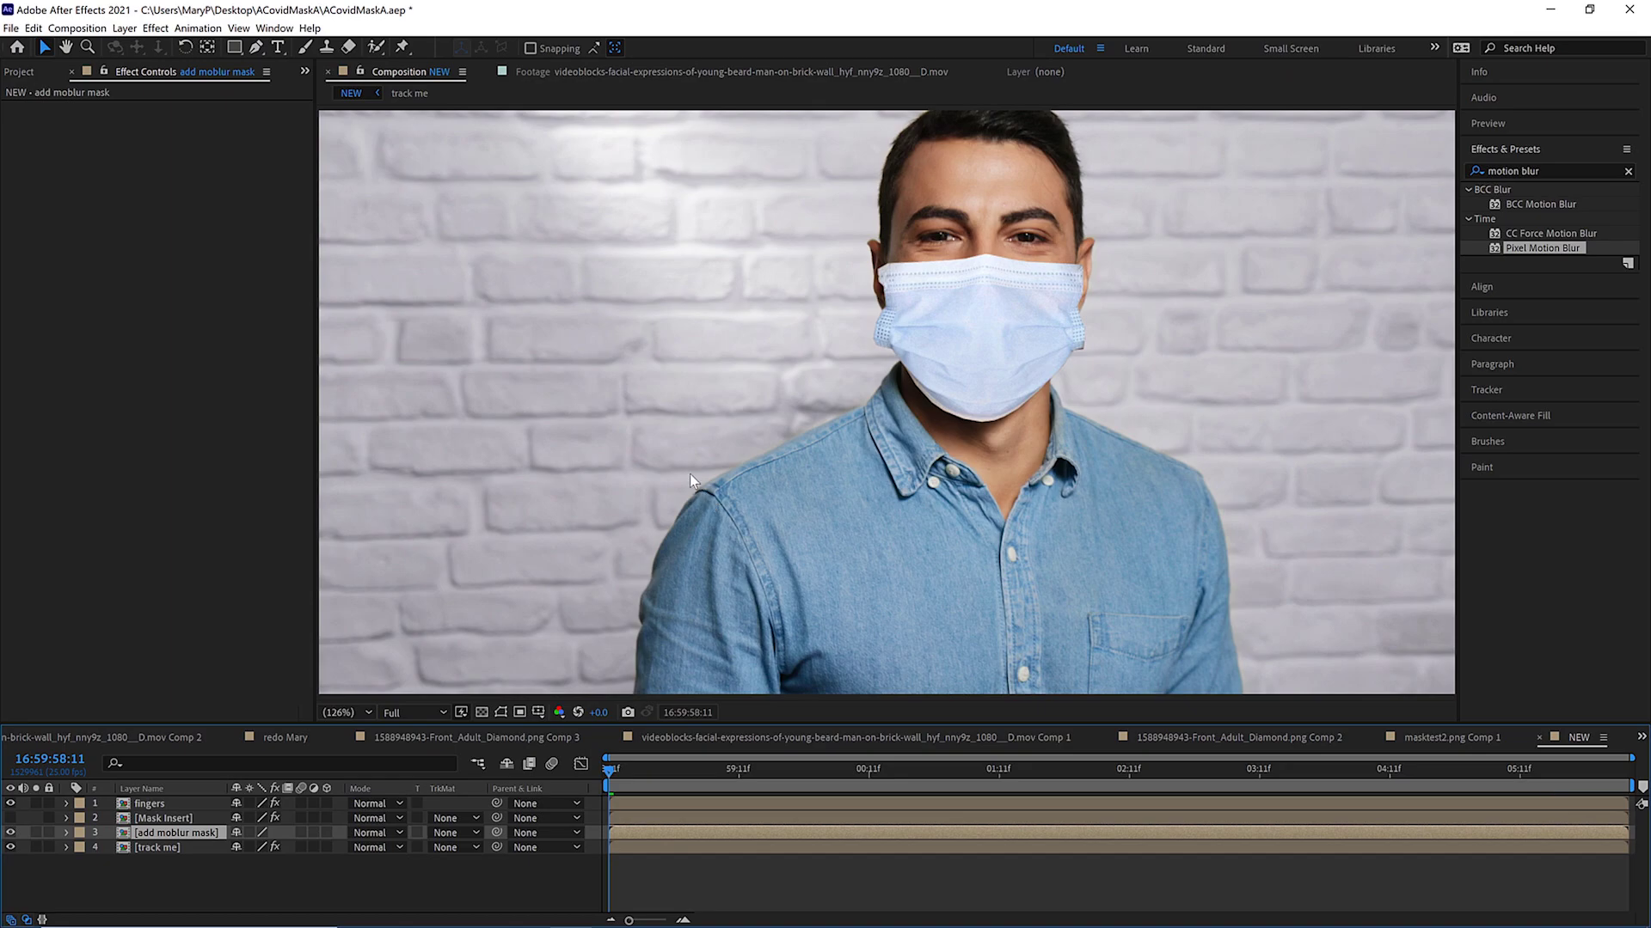
Add Pixel Motion Blur (shutter angle 180, 5 samples) to add moblur mask and play the composition
left_click(1549, 203)
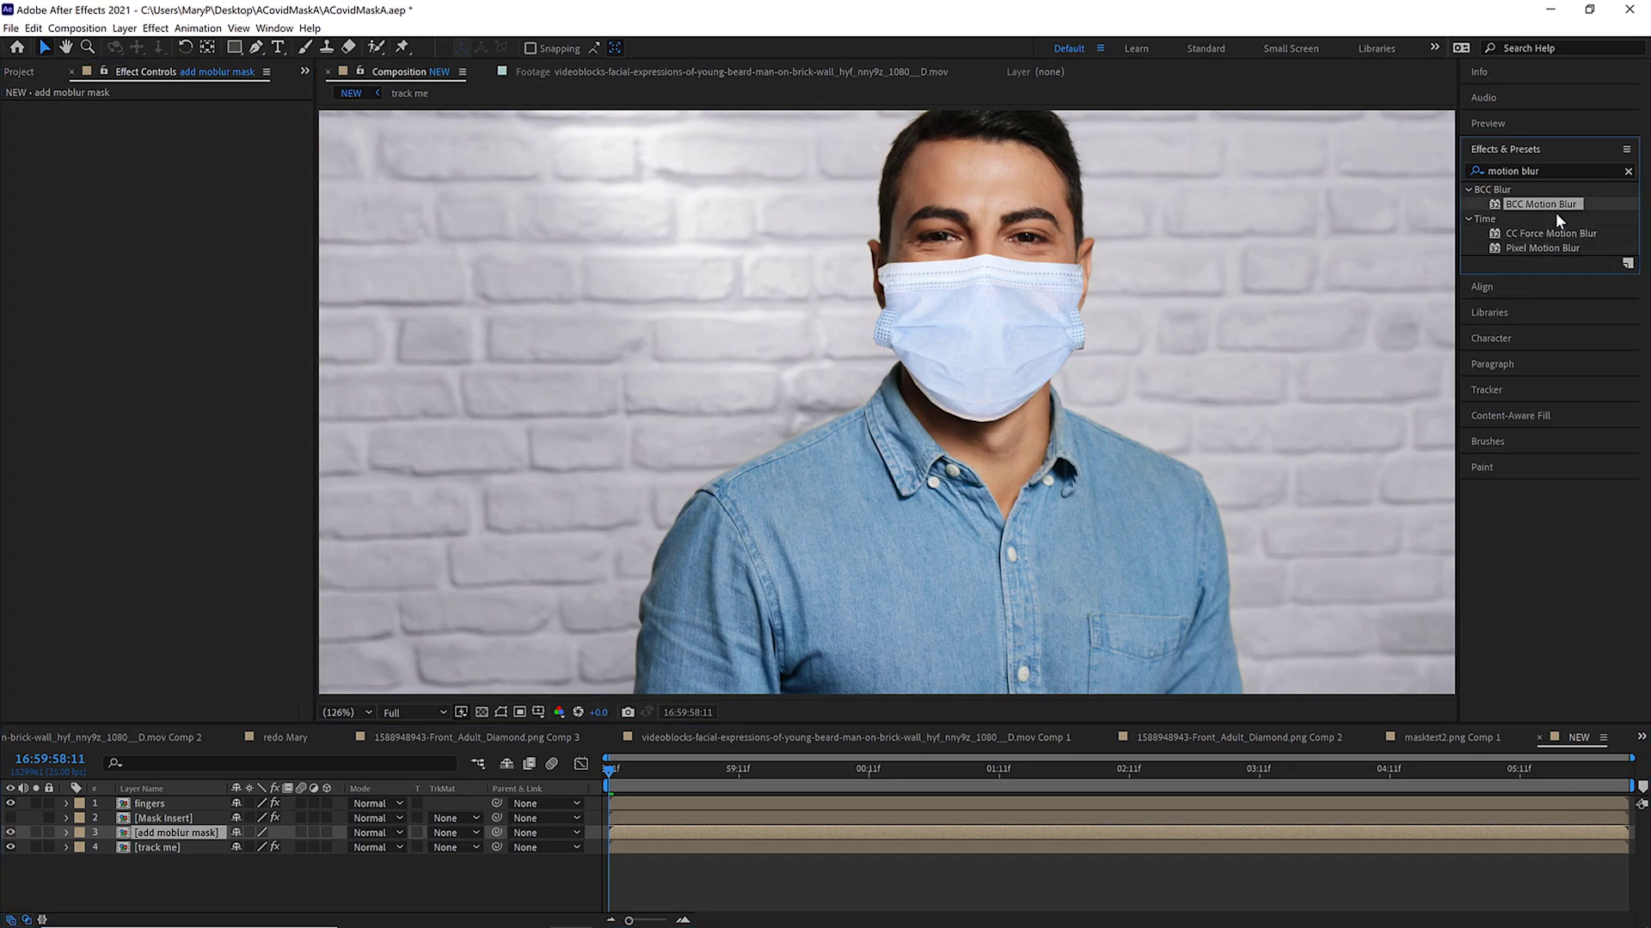
left_click(1550, 234)
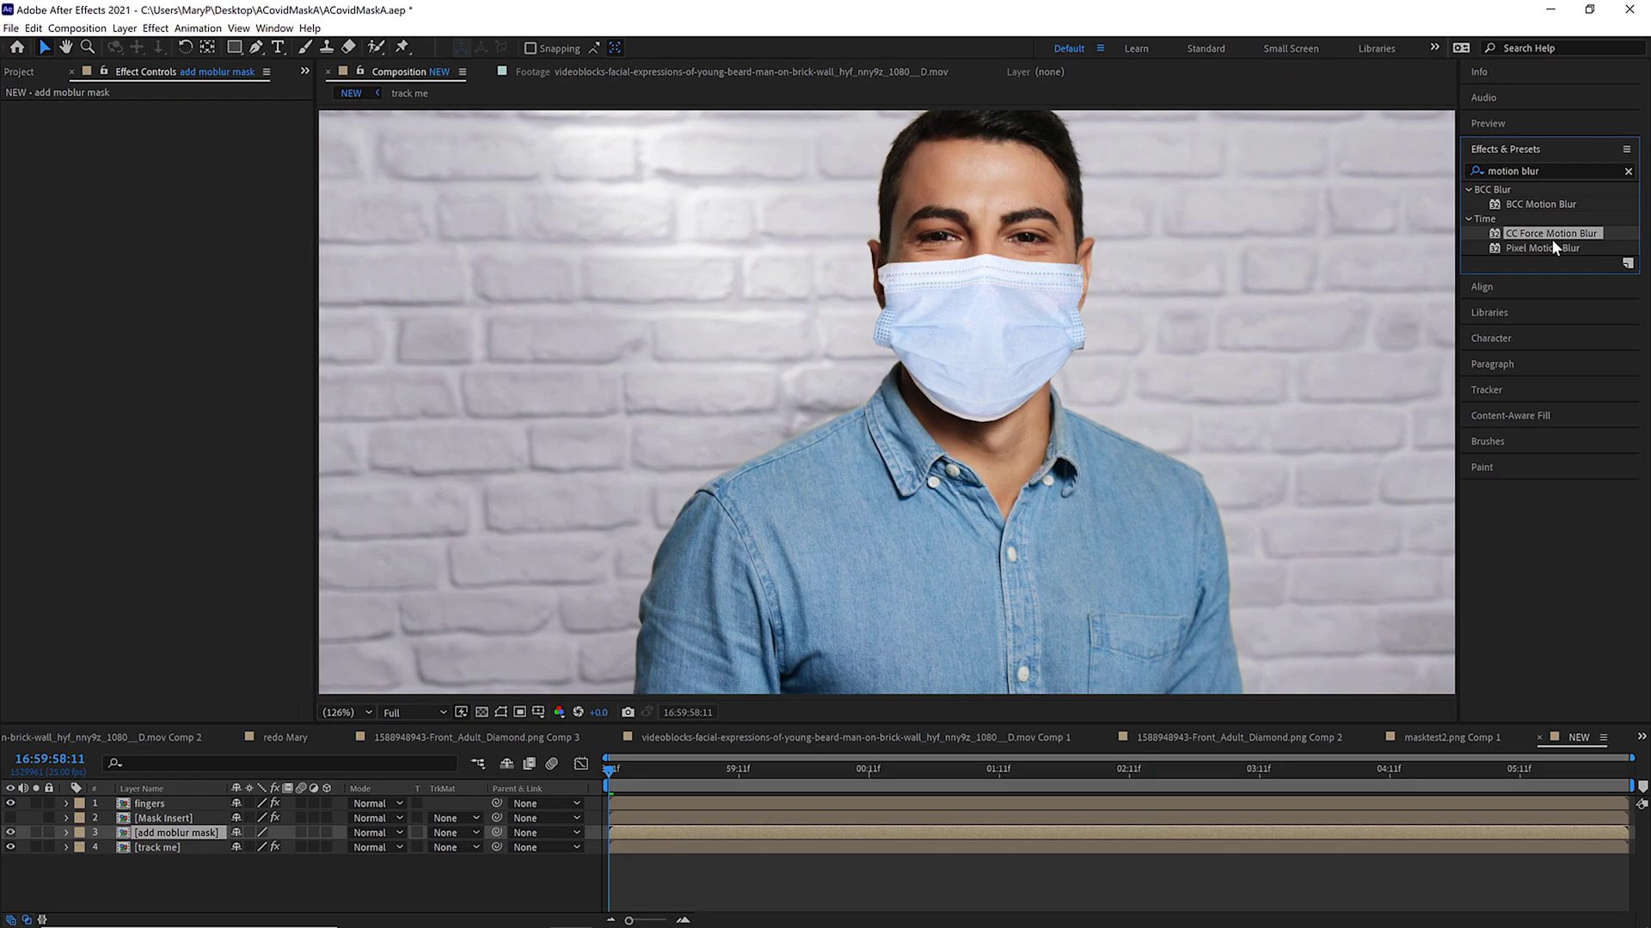
left_click_drag(1541, 248, 129, 838)
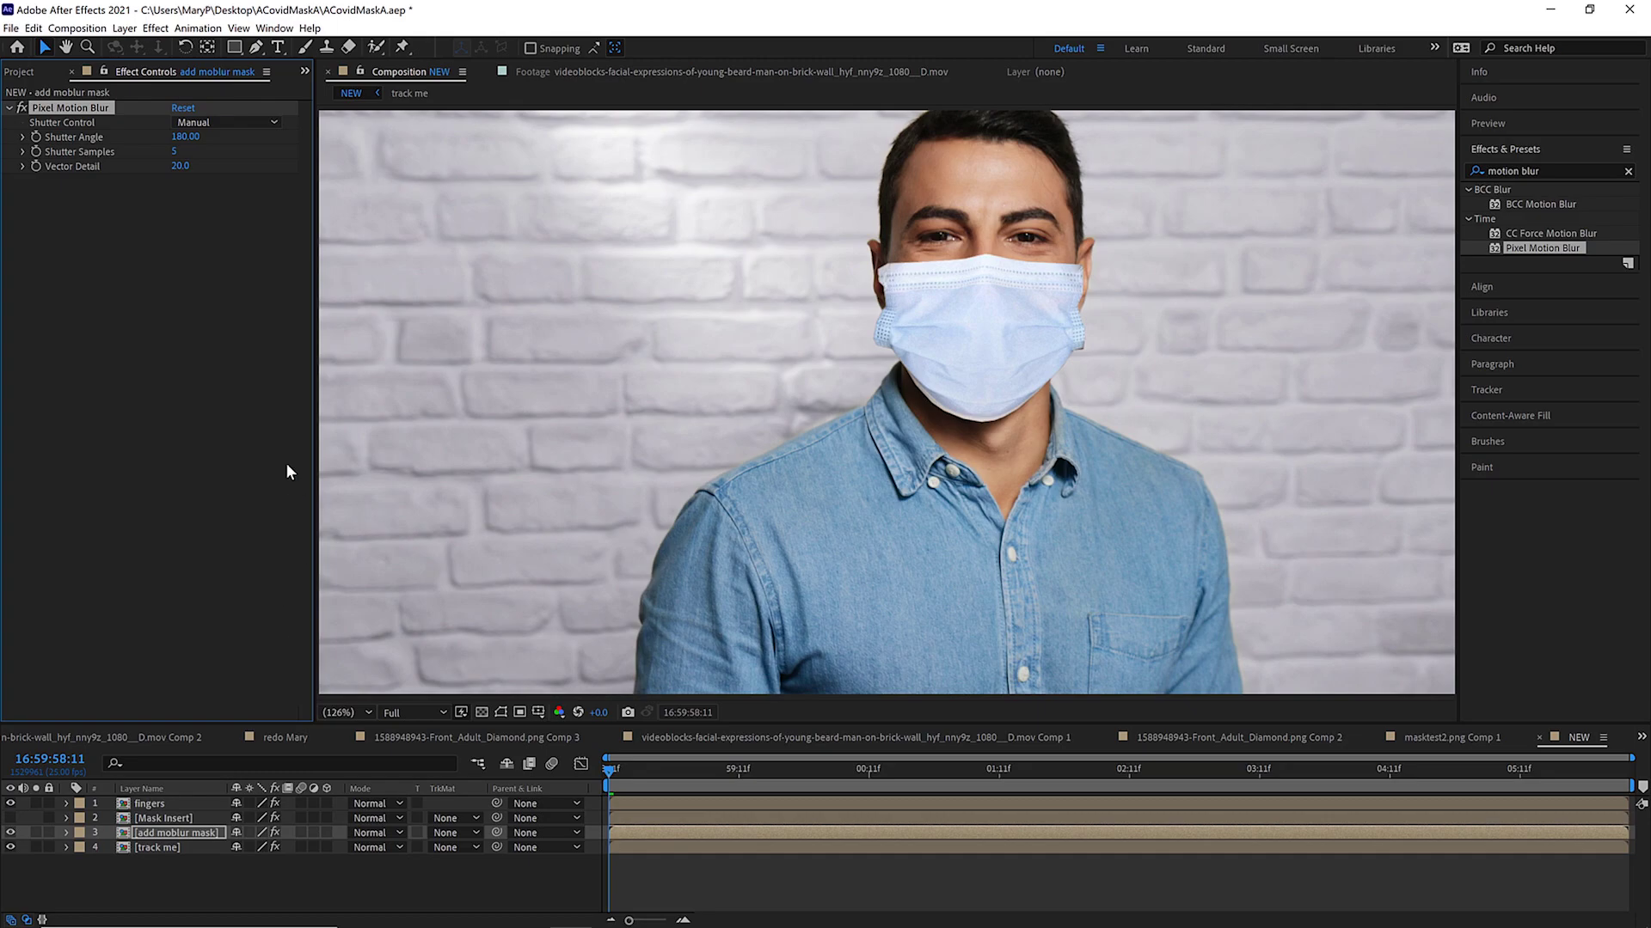
key("ctrl+z")
key("space")
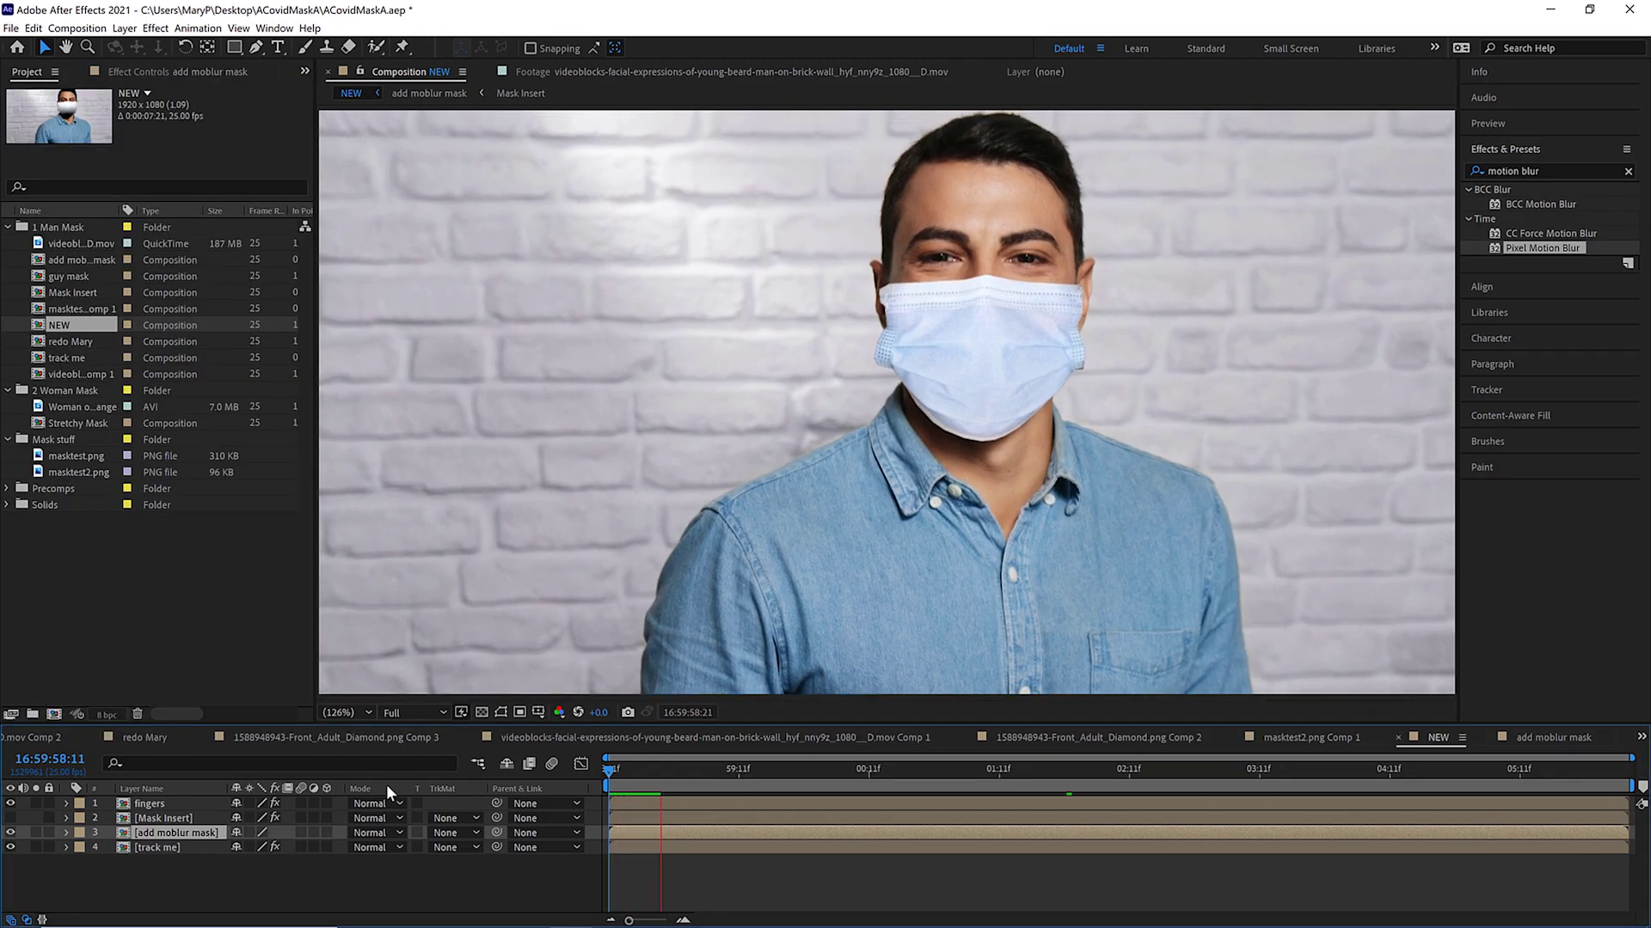